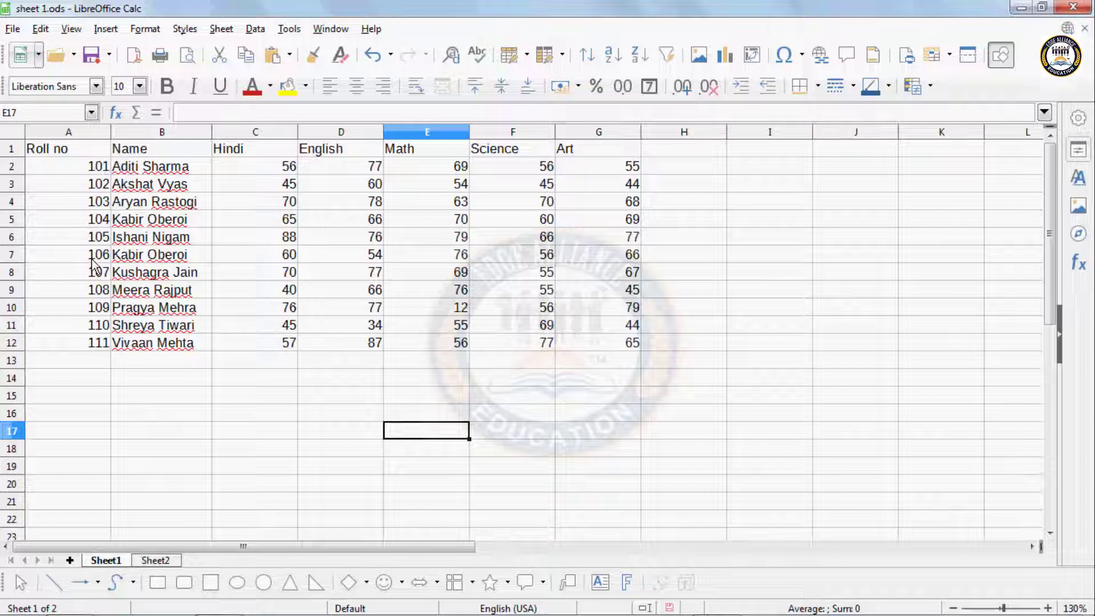
# Insert a blank row above row 7, the roll number 106 record, and undo the insertion.
pyautogui.click(100, 258)
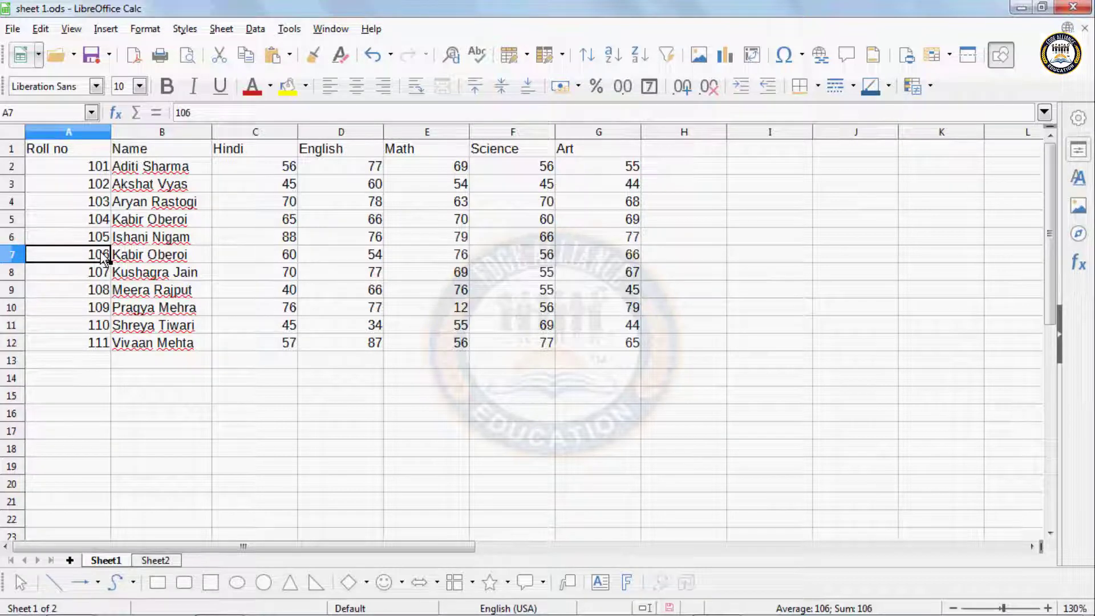
pyautogui.click(526, 59)
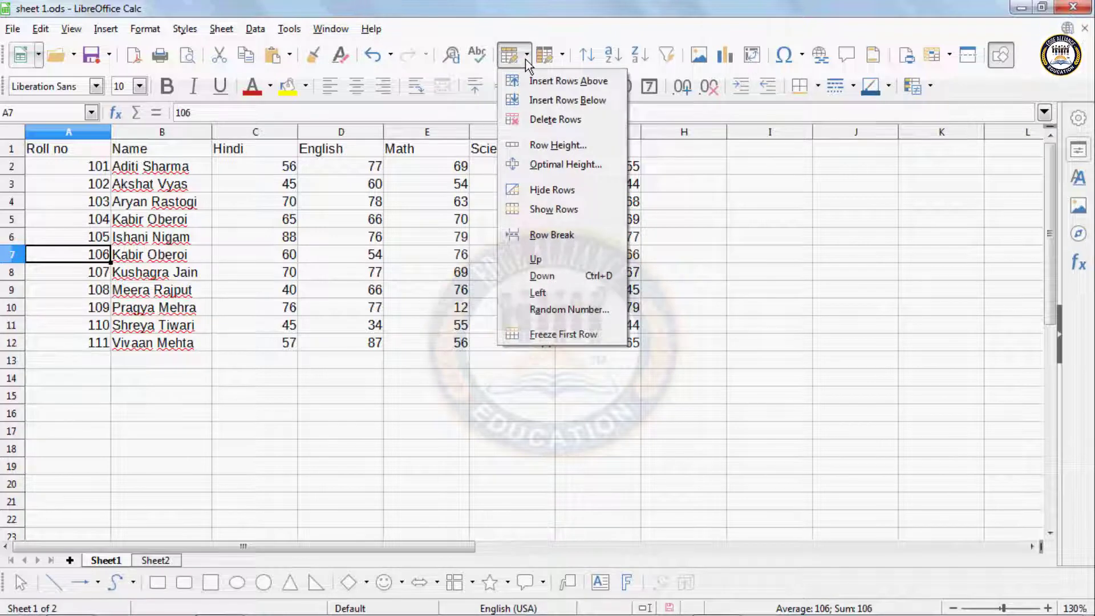
pyautogui.click(556, 83)
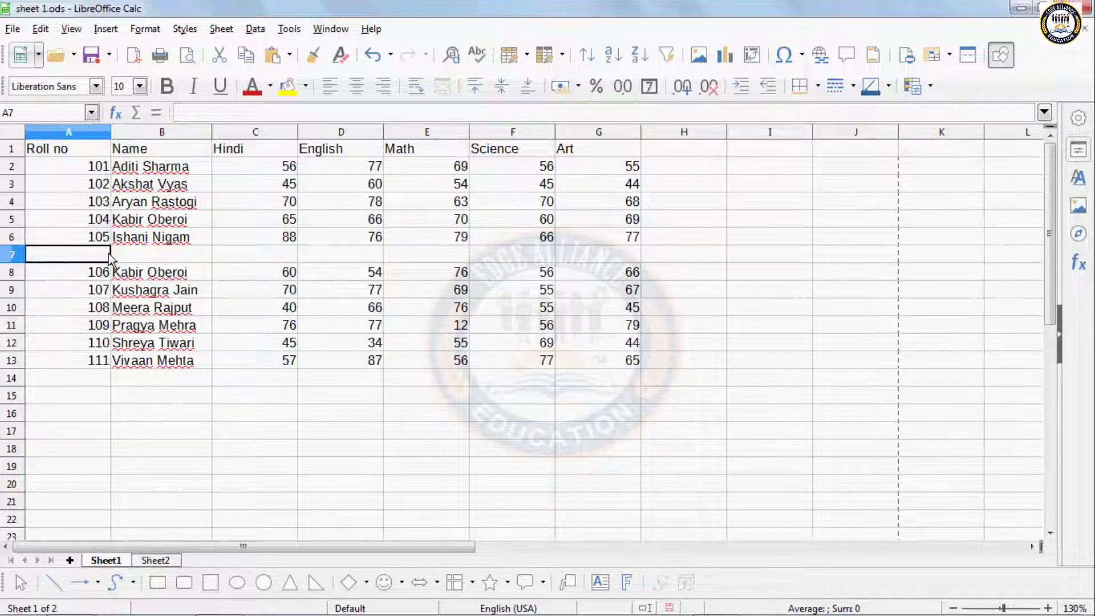
pyautogui.hotkey('ctrl', 'z')
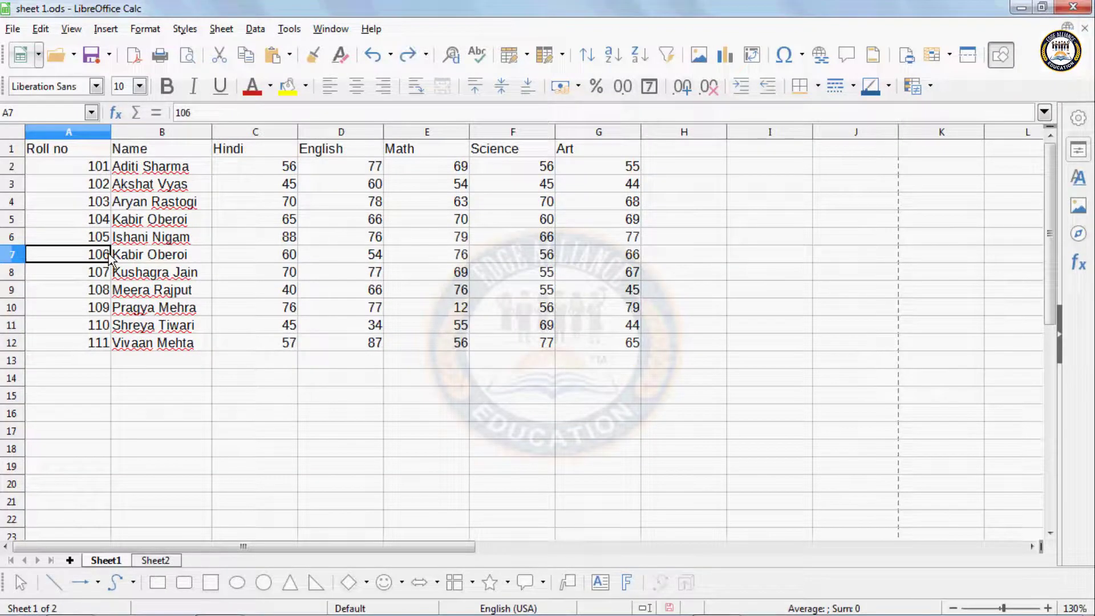
# Insert a blank row below the roll number 106 record and undo the insertion.
pyautogui.click(527, 56)
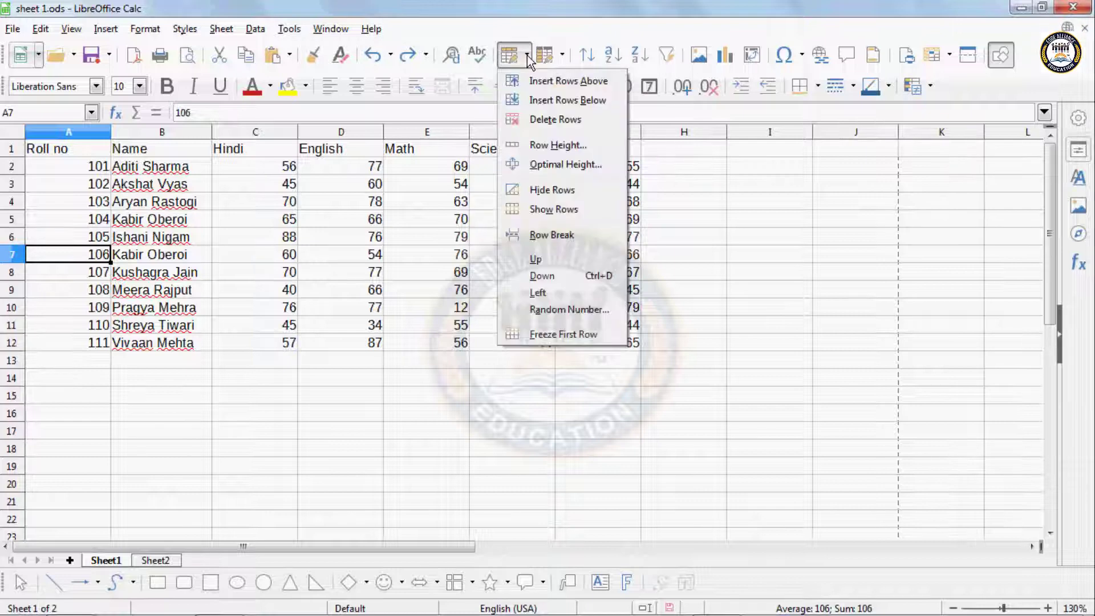
pyautogui.click(563, 103)
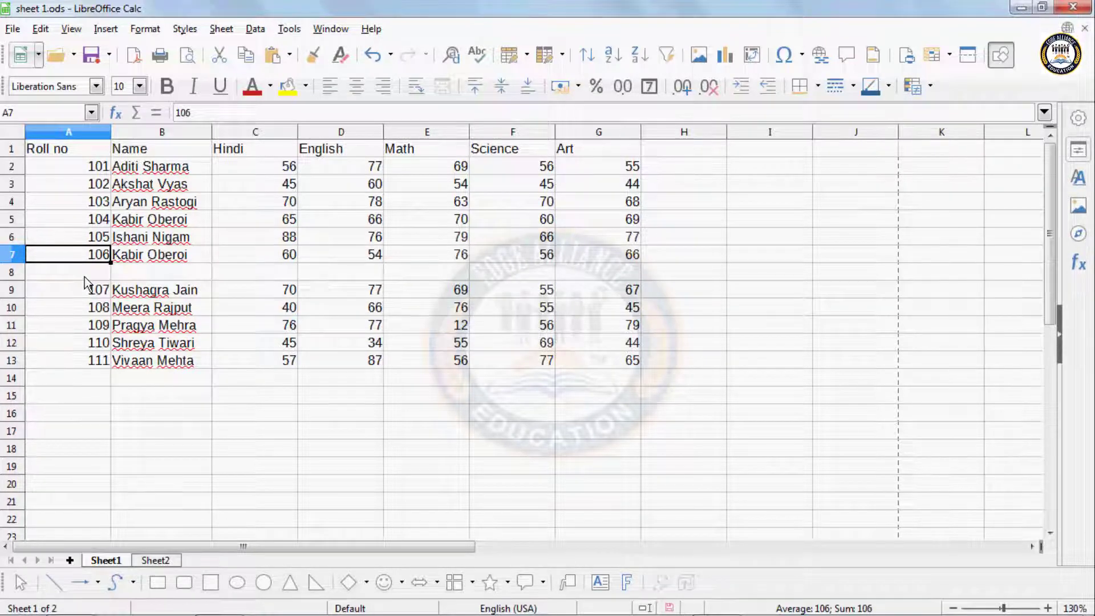
pyautogui.hotkey('ctrl', 'z')
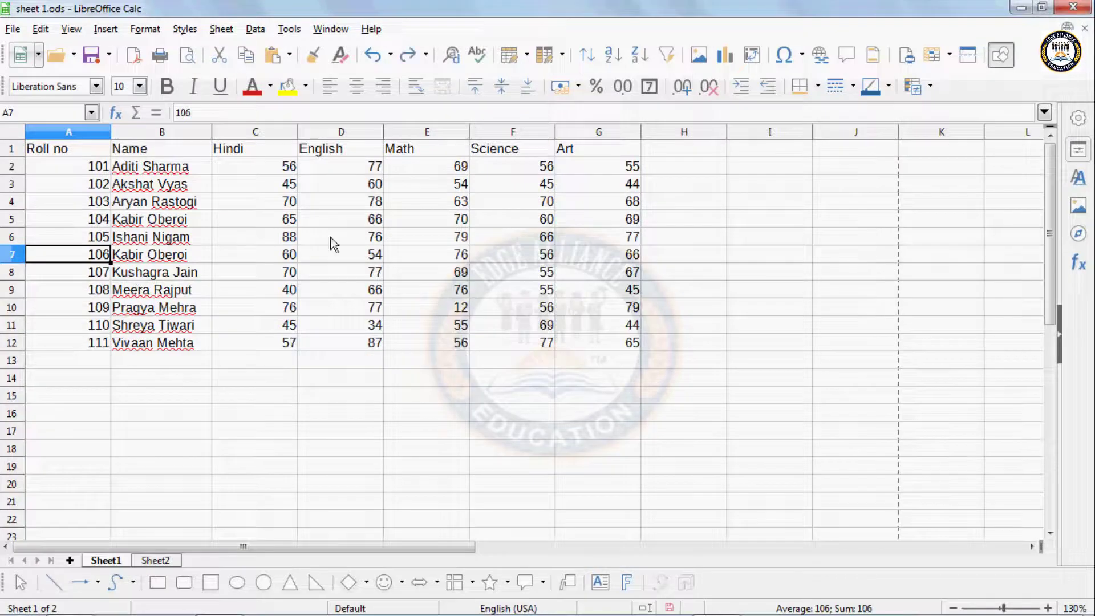
# Insert a blank row below row 7 again.
pyautogui.click(527, 56)
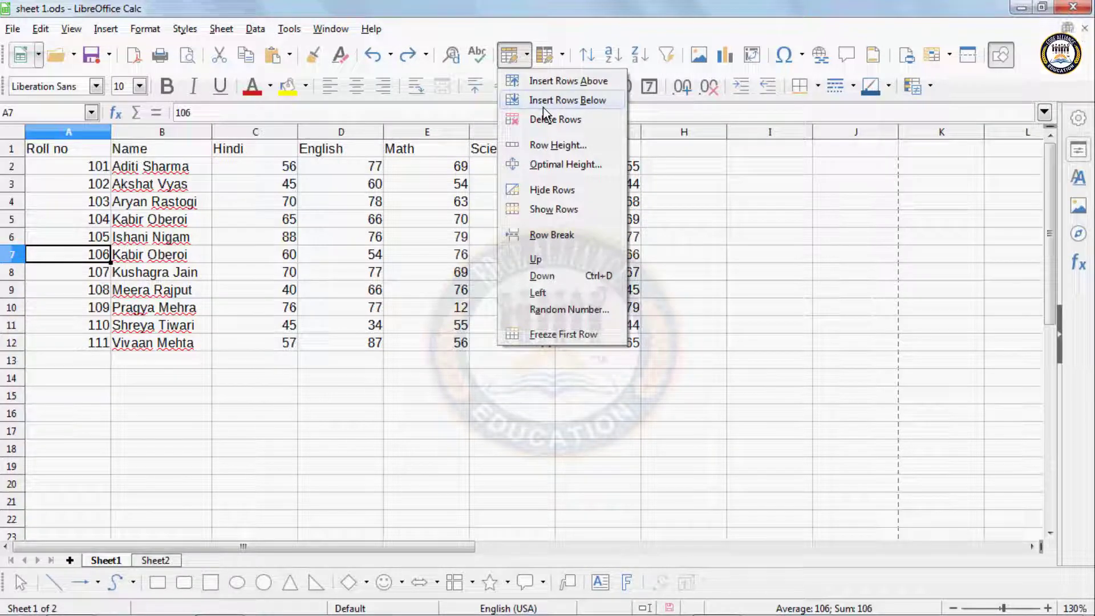
pyautogui.click(557, 95)
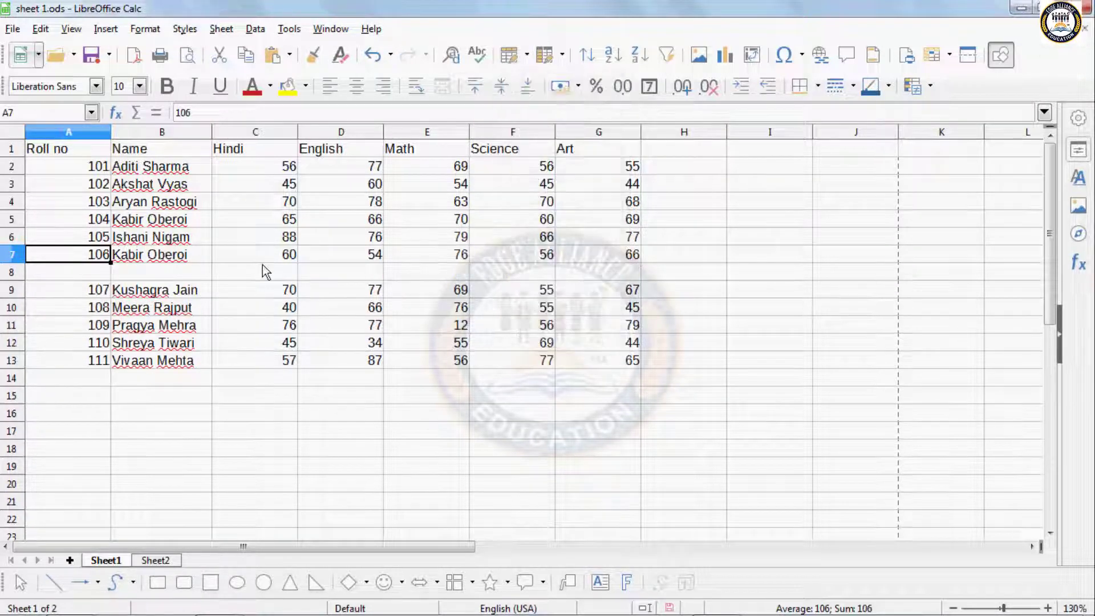
pyautogui.click(202, 347)
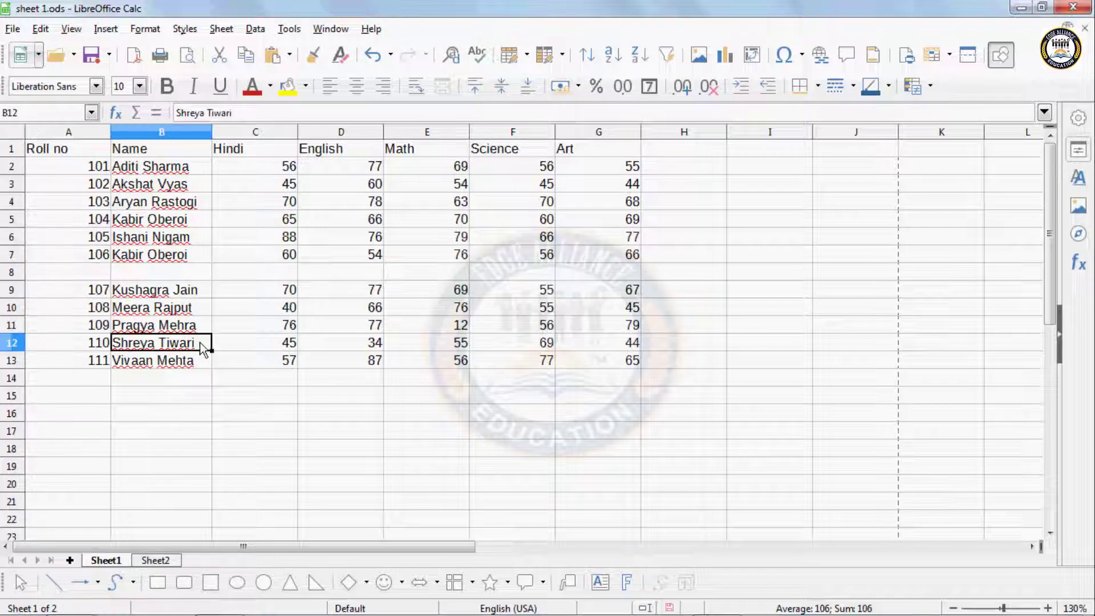
# Delete the blank row 8 between roll numbers 106 and 107.
pyautogui.click(87, 269)
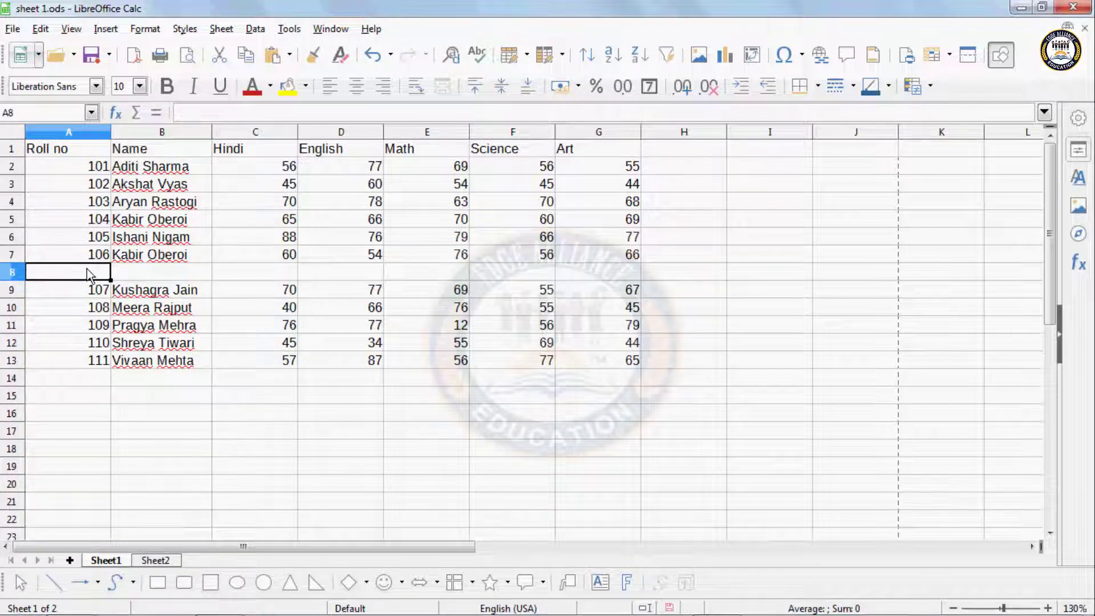
pyautogui.click(517, 59)
pyautogui.click(538, 120)
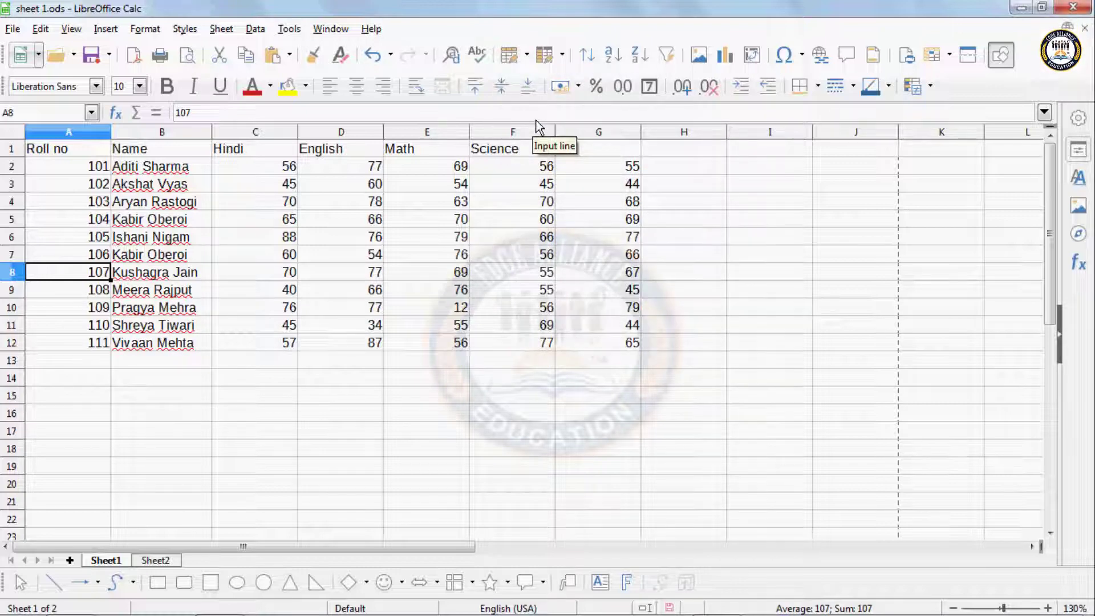
# Set the row height of rows 1 to 5, range A1:G5, to 0.30 inches.
pyautogui.click(530, 57)
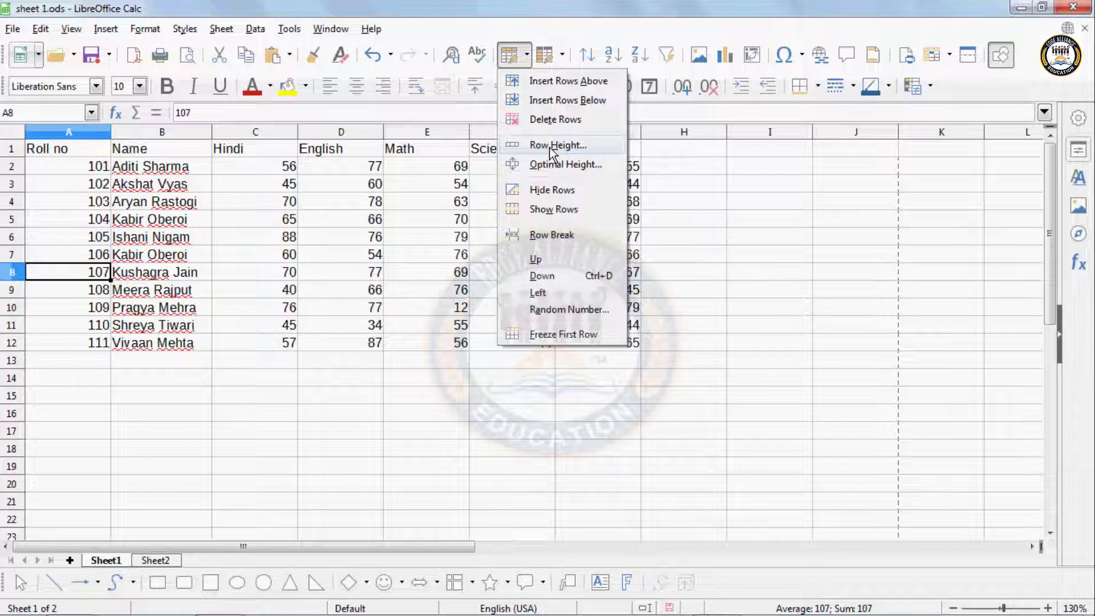
pyautogui.click(251, 315)
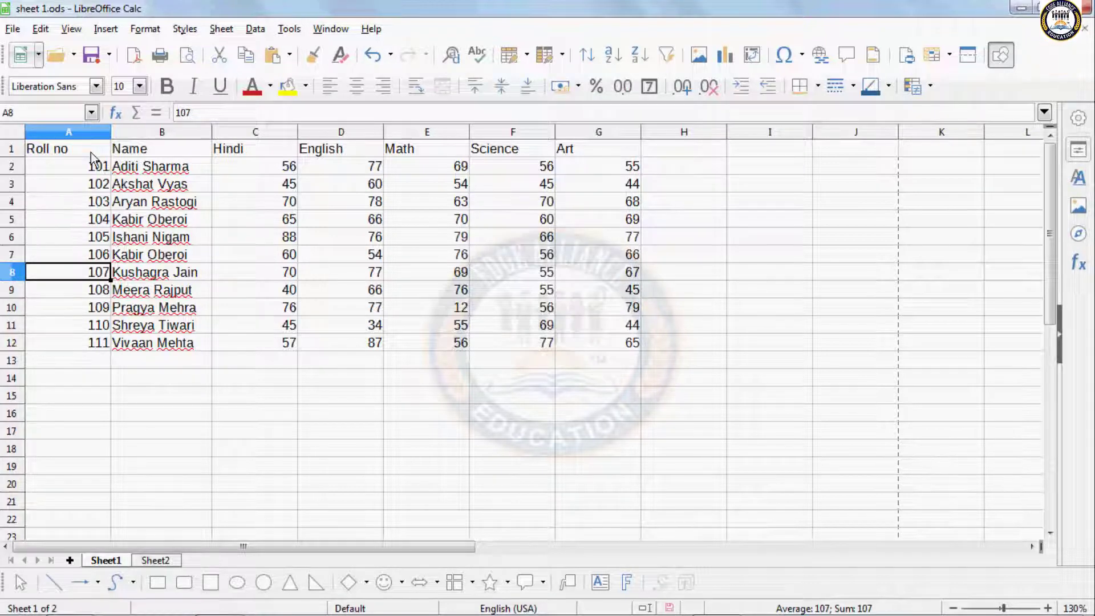
pyautogui.moveTo(91, 153); pyautogui.dragTo(584, 220)
pyautogui.click(526, 55)
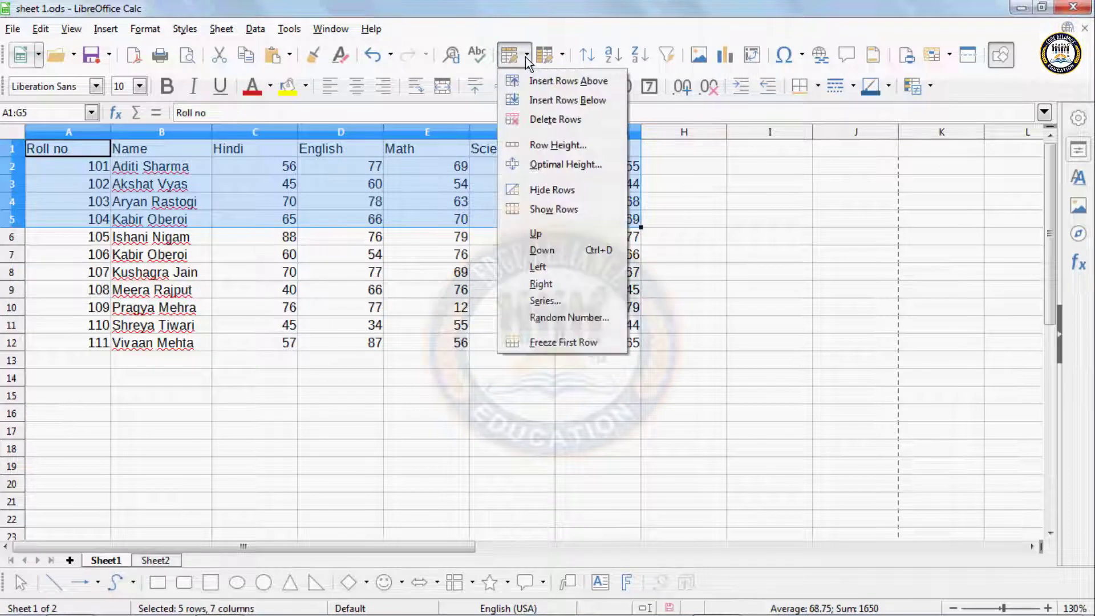
pyautogui.click(550, 146)
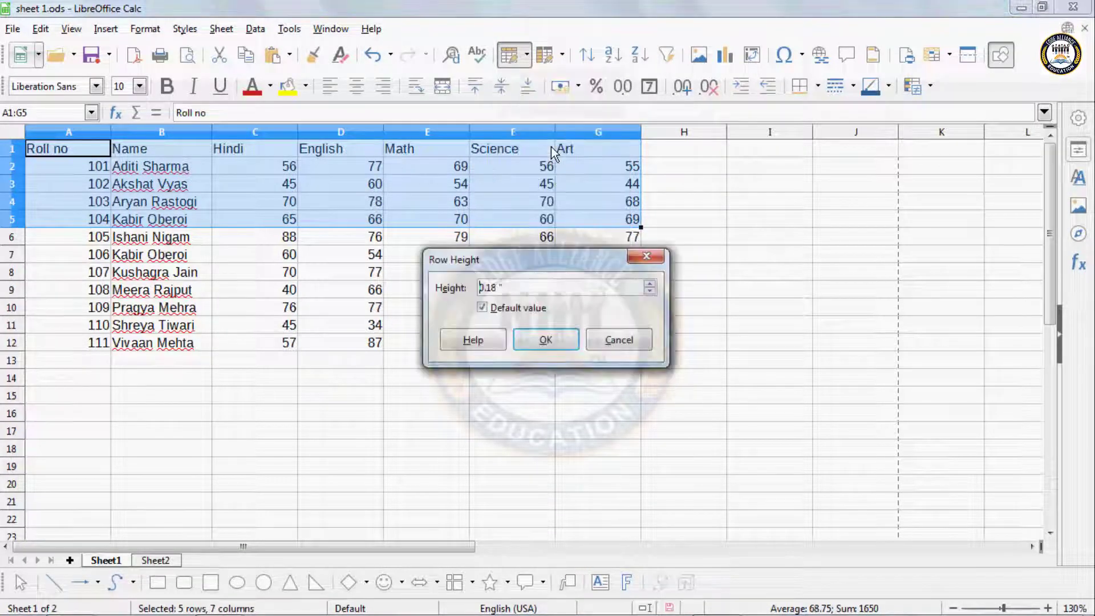
pyautogui.moveTo(504, 266); pyautogui.dragTo(655, 396)
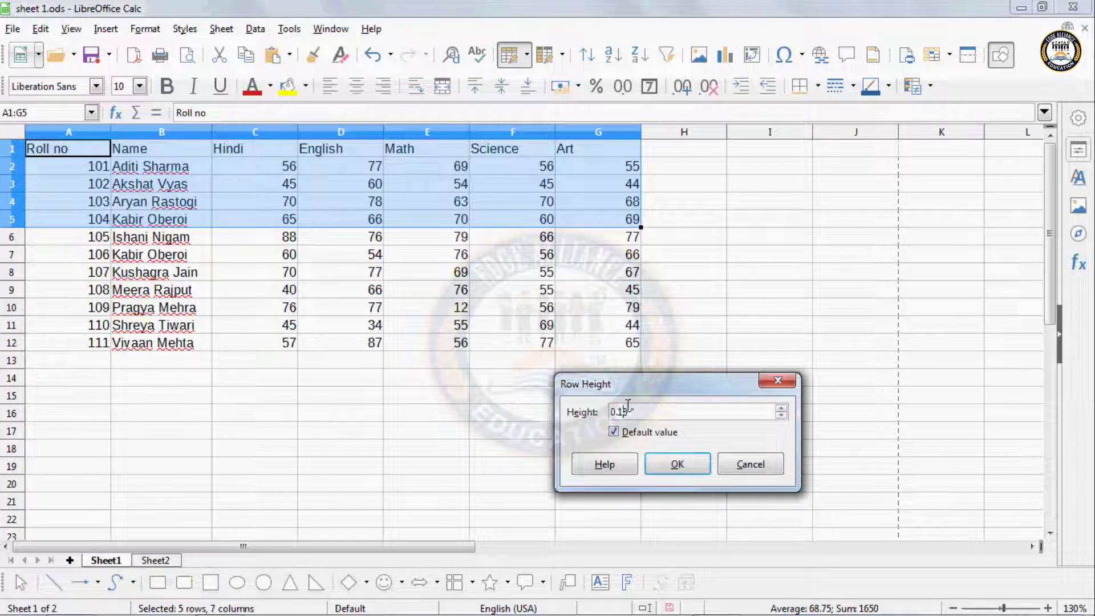
pyautogui.press('BackSpace')
pyautogui.press('BackSpace')
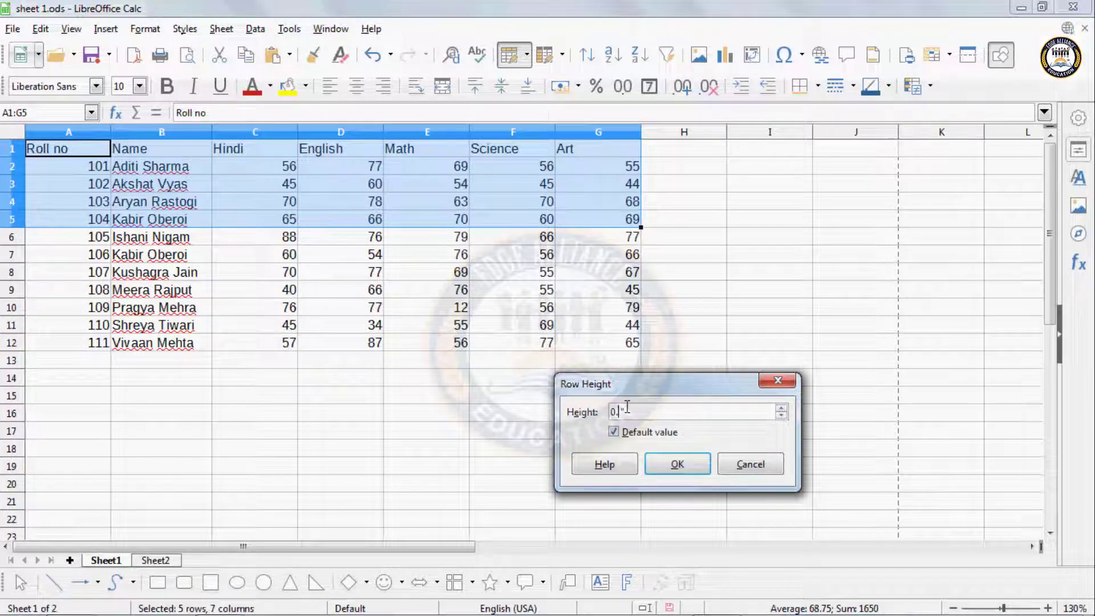
pyautogui.write('30')
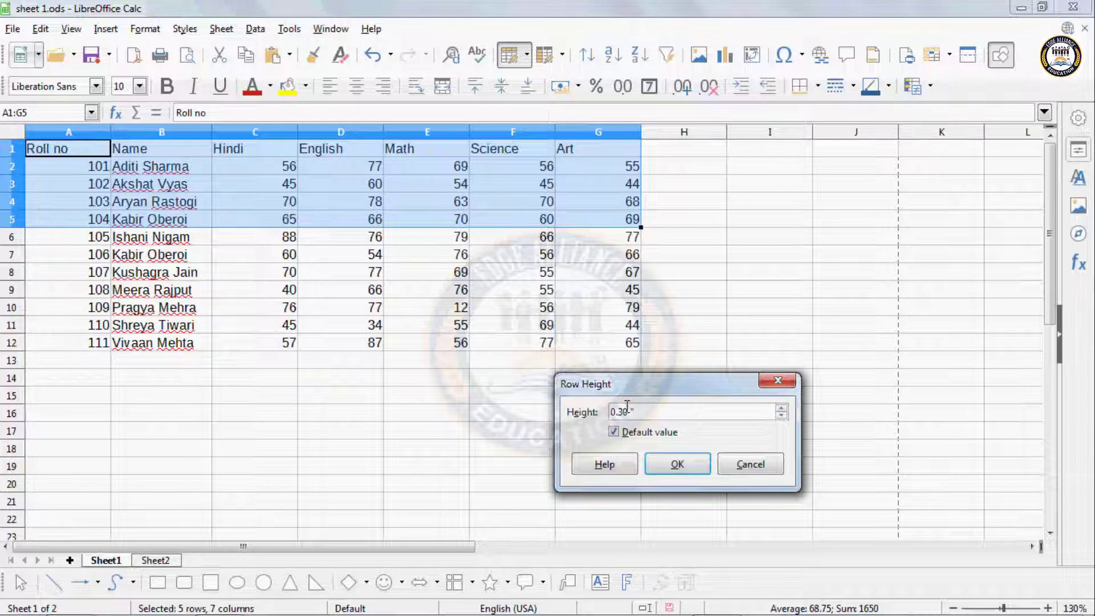
pyautogui.click(668, 463)
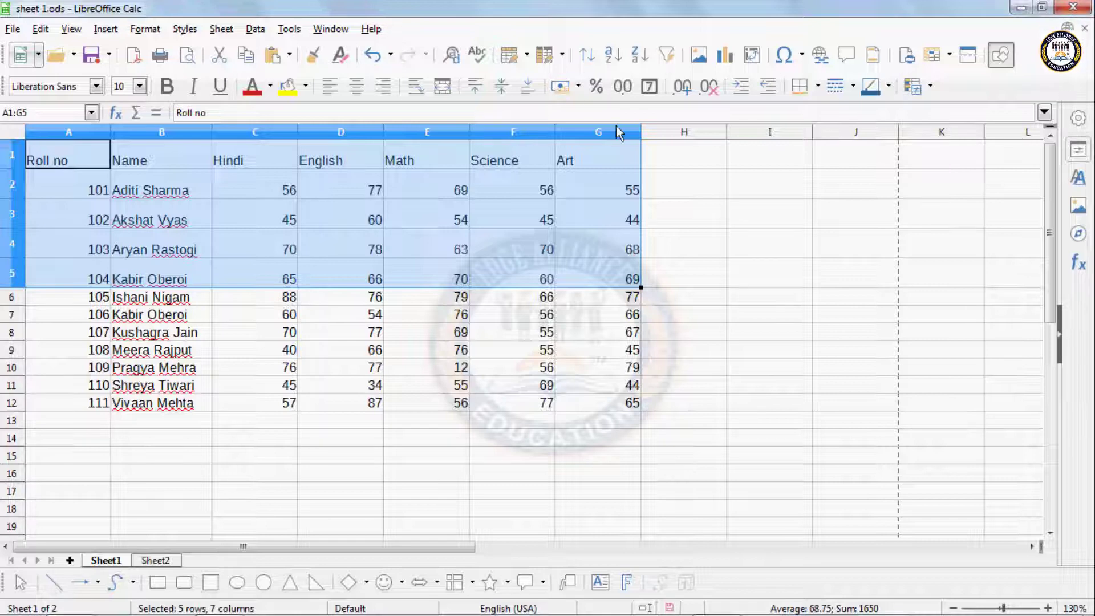
# Undo the row height change on rows 1 to 5.
pyautogui.click(524, 57)
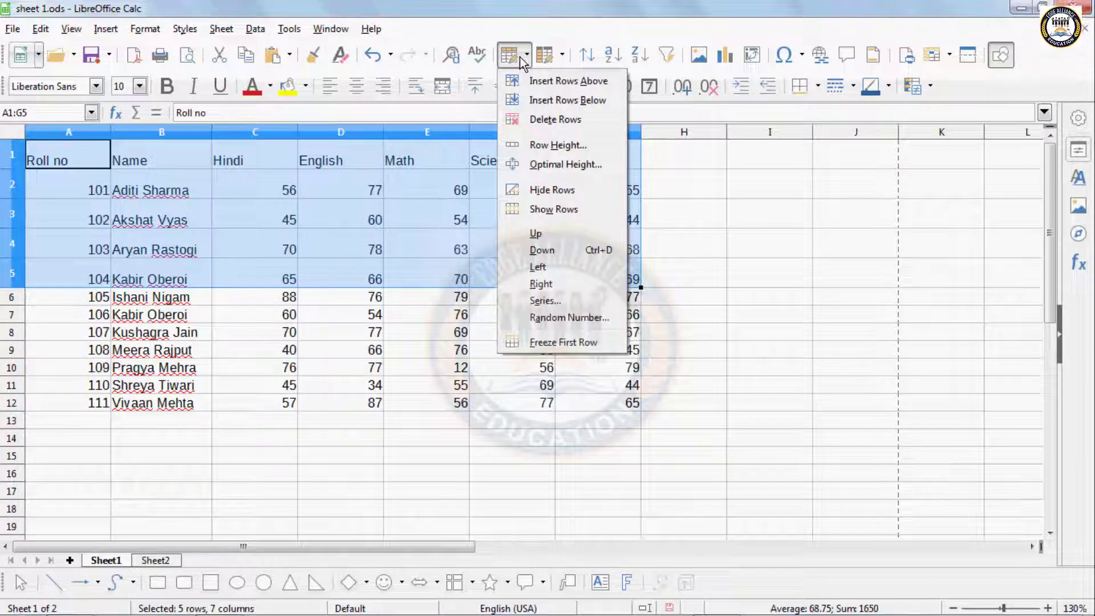
pyautogui.press('Escape')
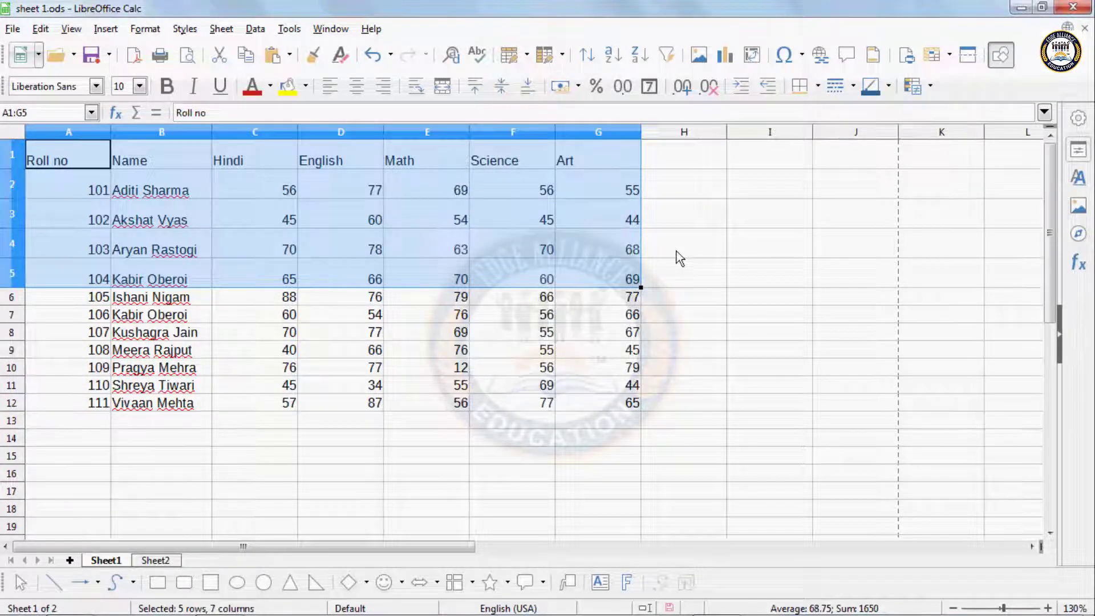
pyautogui.hotkey('ctrl', 'z')
# Apply an optimal row height with extra spacing to rows 1 to 5 and undo it.
pyautogui.click(521, 56)
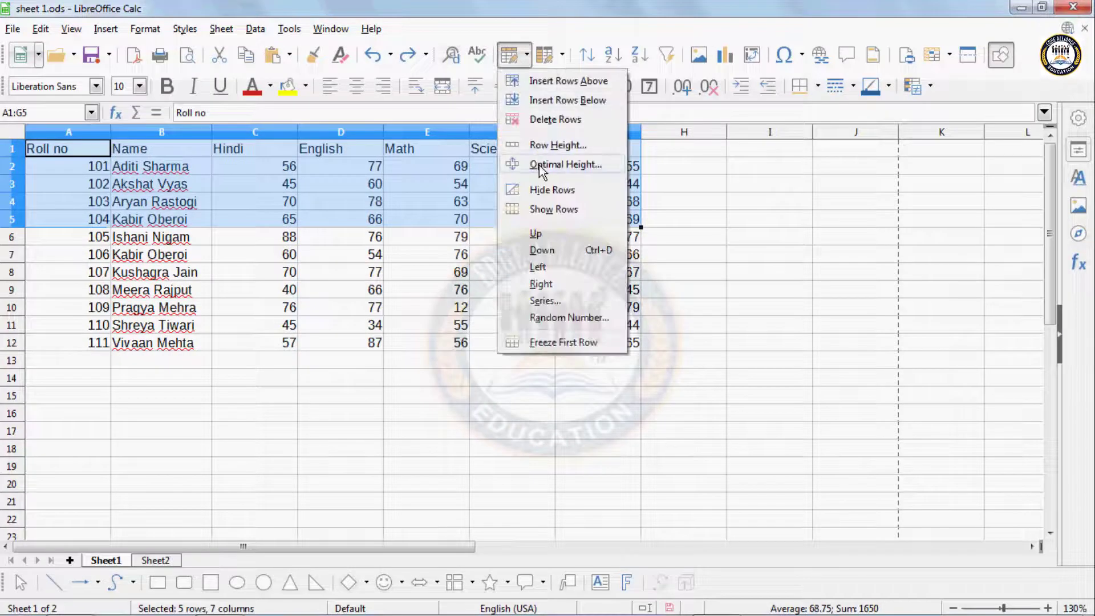
pyautogui.click(565, 164)
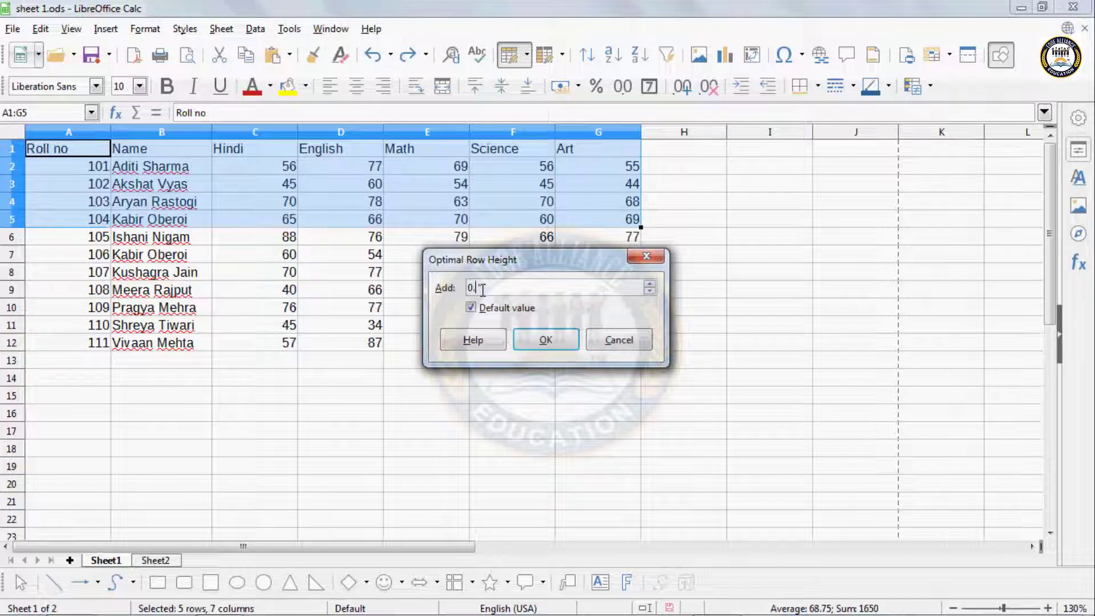
pyautogui.click(545, 337)
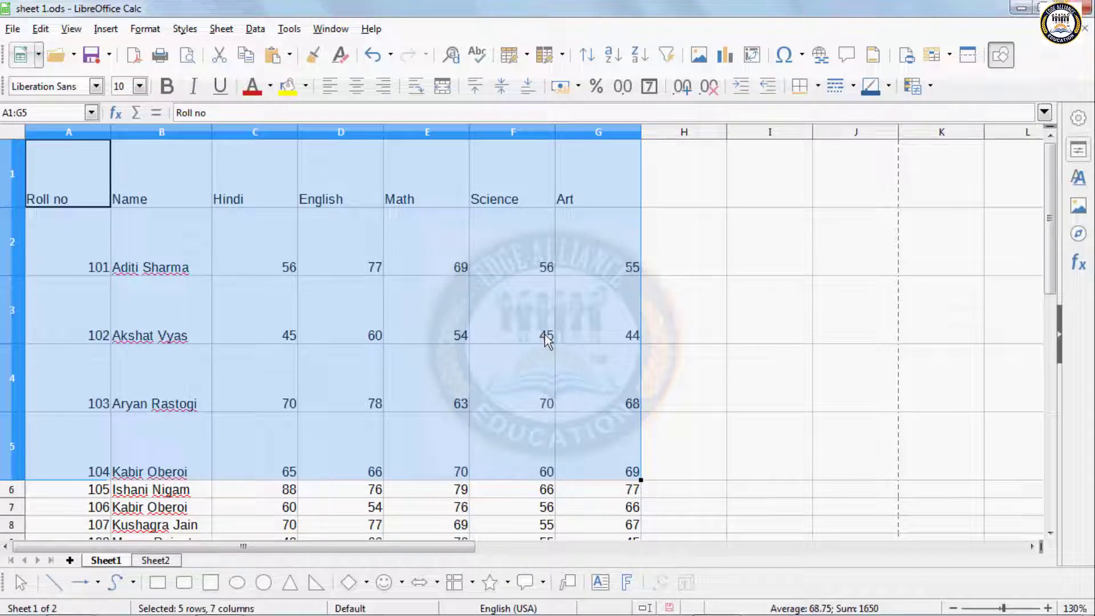
pyautogui.hotkey('ctrl', 'z')
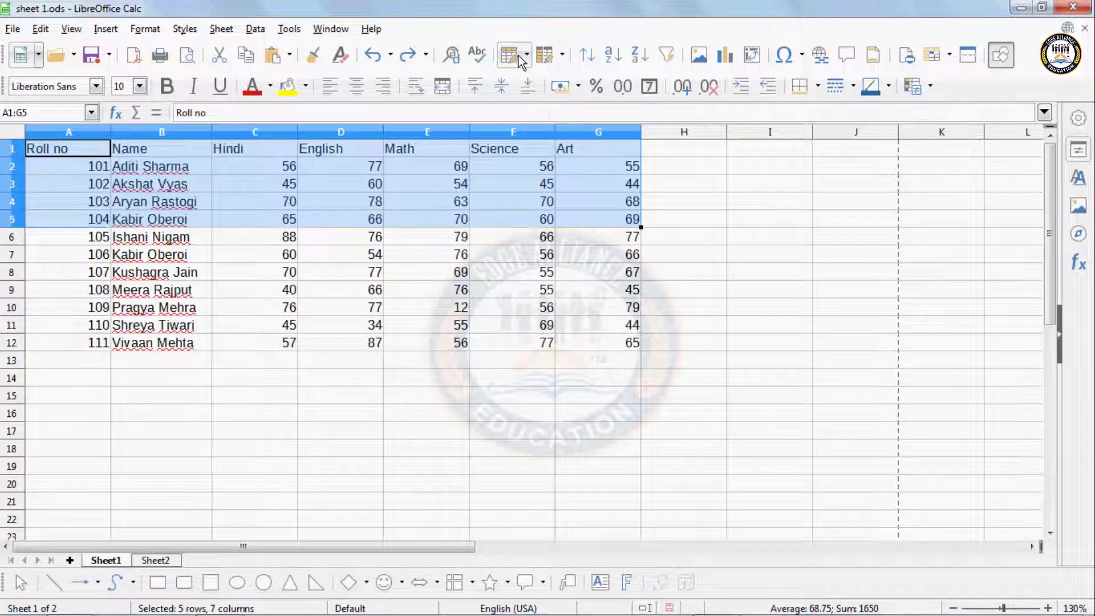
# Hide rows 2 to 6, which hold the records for roll numbers 101 to 105.
pyautogui.click(510, 55)
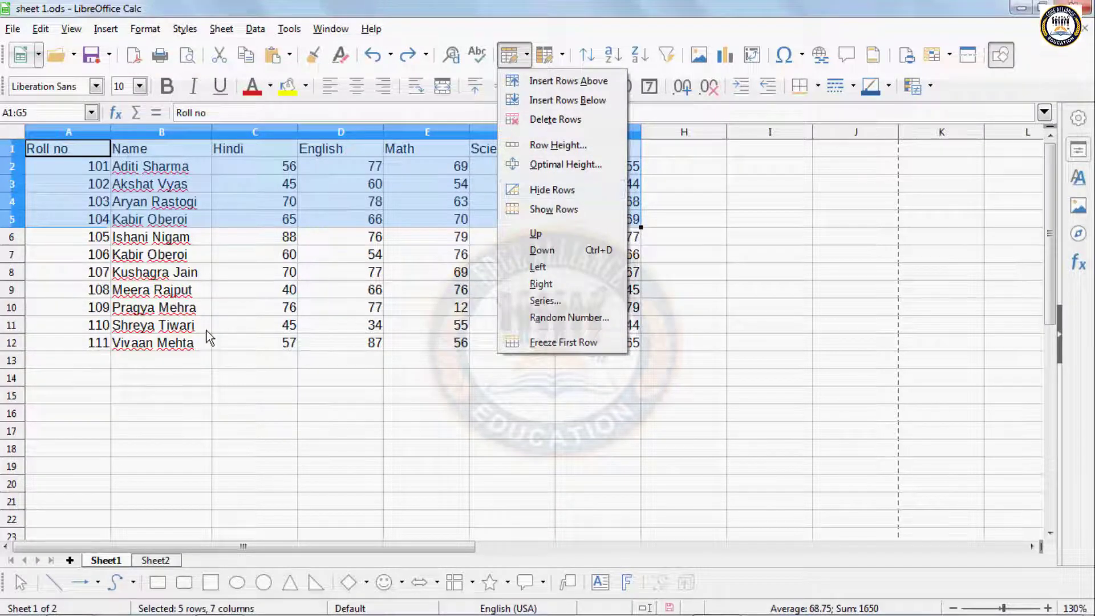
pyautogui.click(190, 315)
pyautogui.click(153, 256)
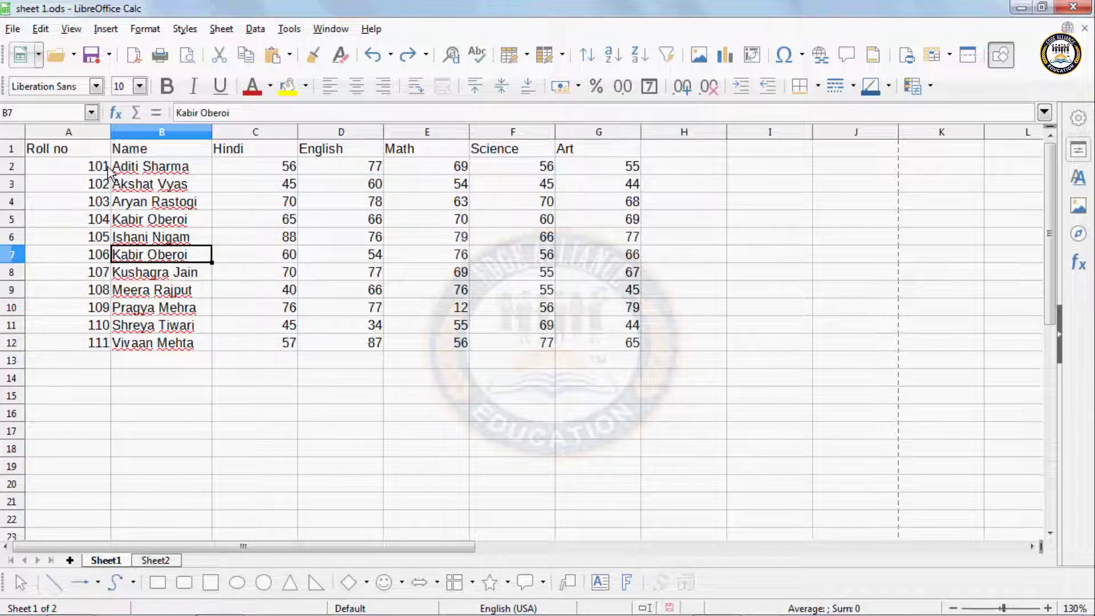
pyautogui.moveTo(106, 170); pyautogui.dragTo(602, 243)
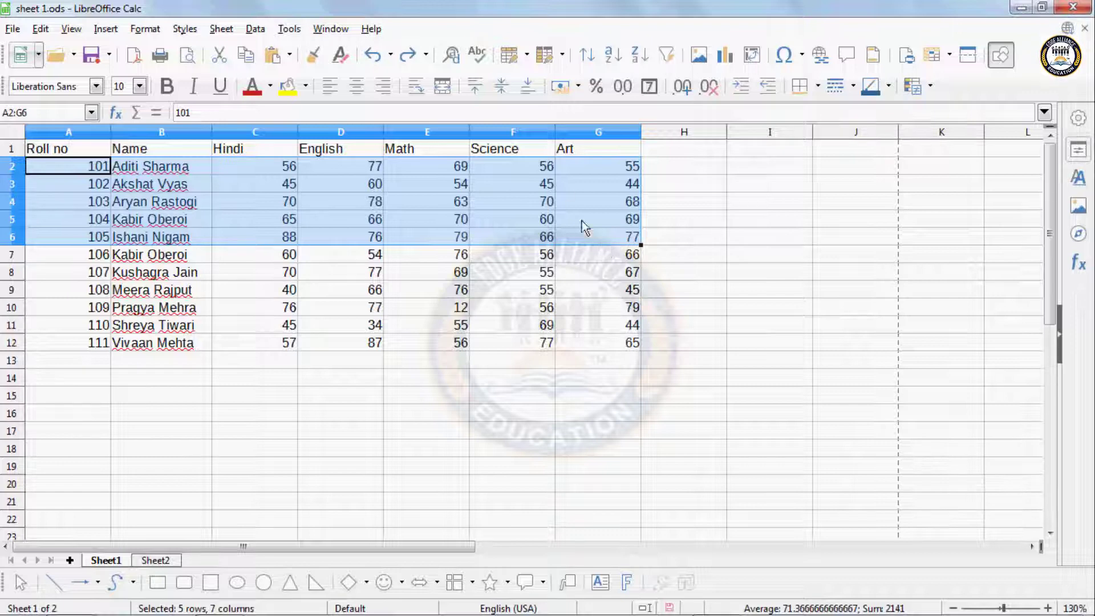
pyautogui.click(525, 56)
pyautogui.click(553, 189)
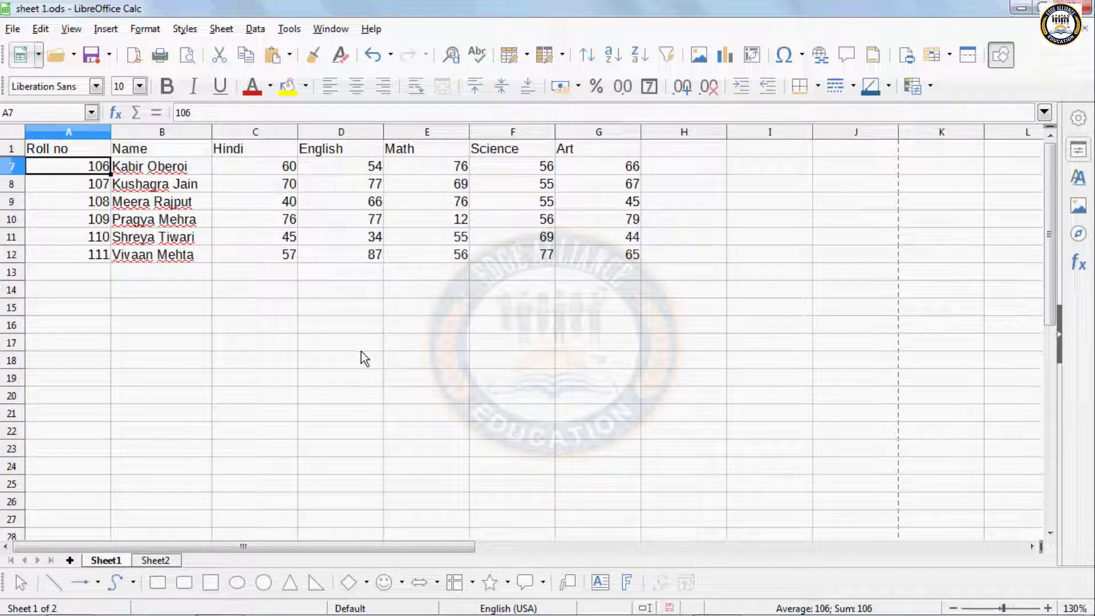
# Try to show the hidden rows with only the empty cell D16 selected.
pyautogui.click(379, 327)
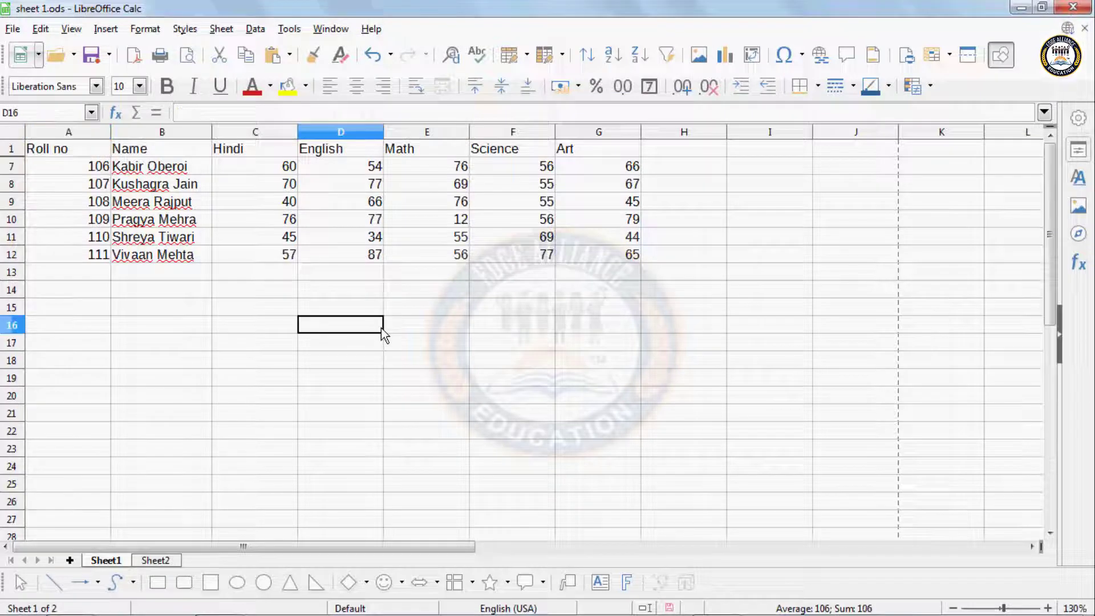
pyautogui.click(525, 53)
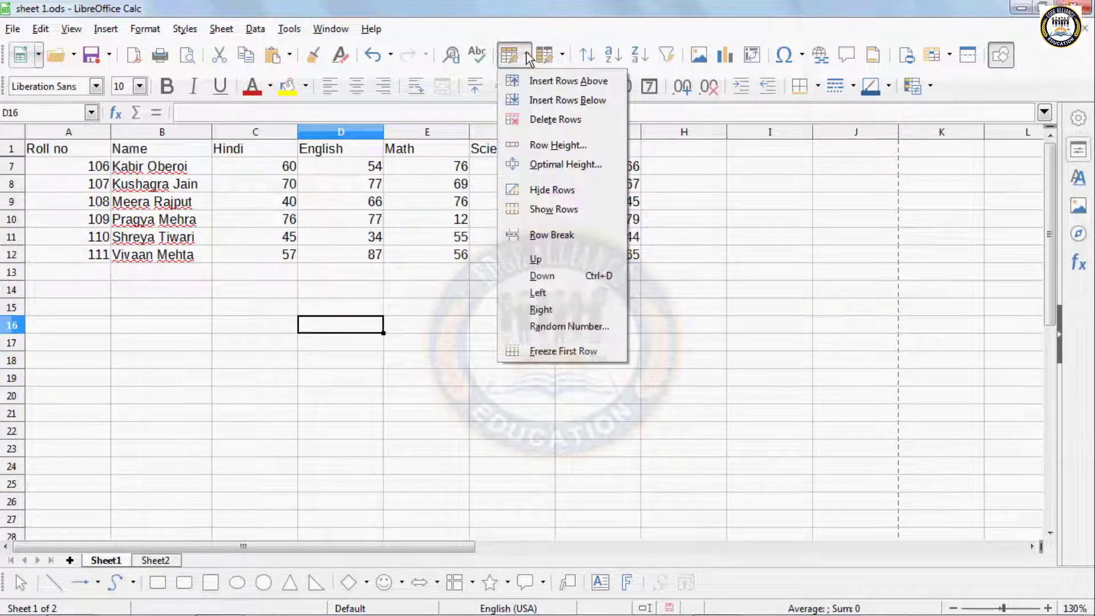
pyautogui.click(538, 210)
pyautogui.click(234, 328)
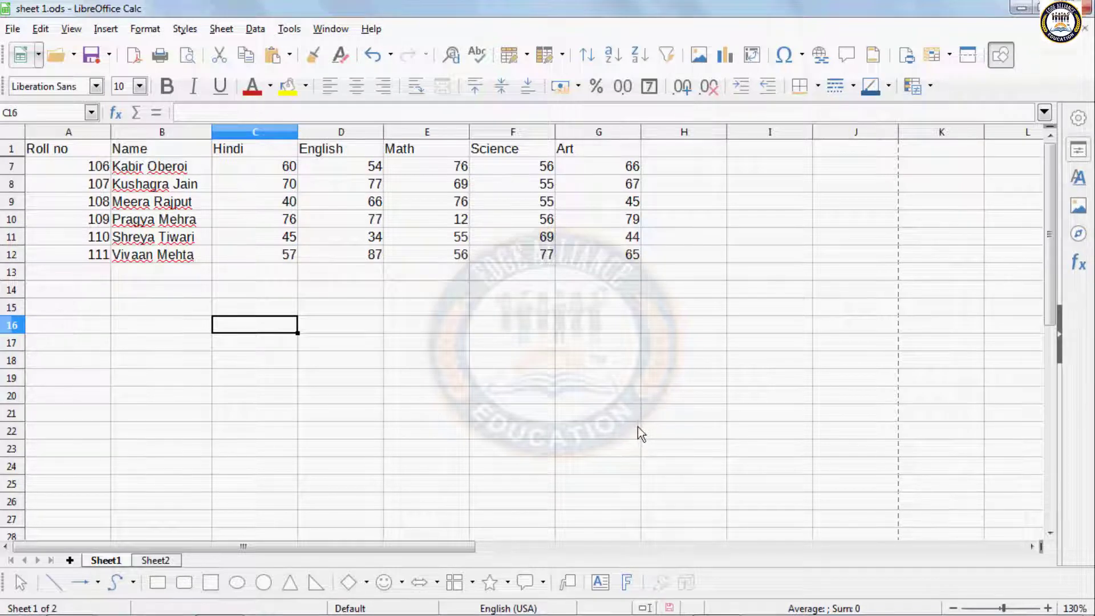
# Select the entire sheet and show all the hidden rows again, ending on cell B8.
pyautogui.hotkey('ctrl', 'a')
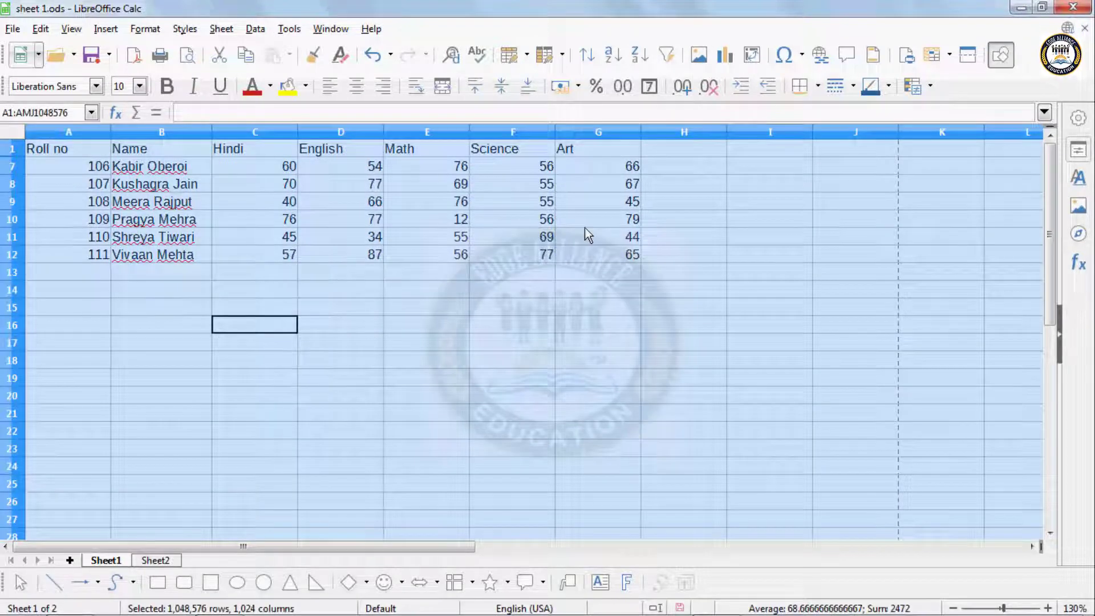
pyautogui.click(525, 55)
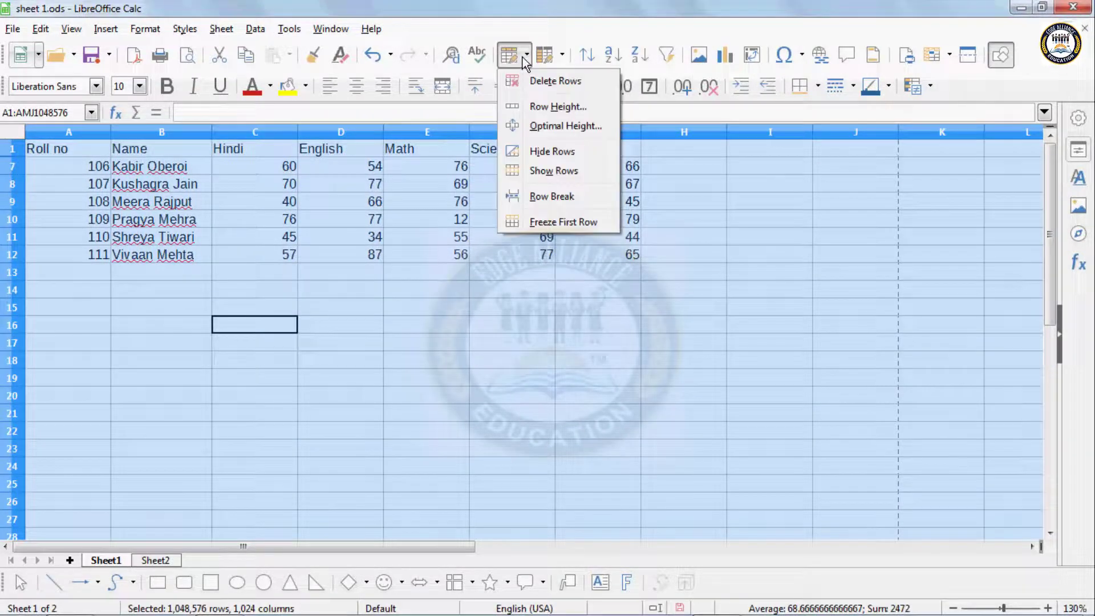
pyautogui.click(543, 169)
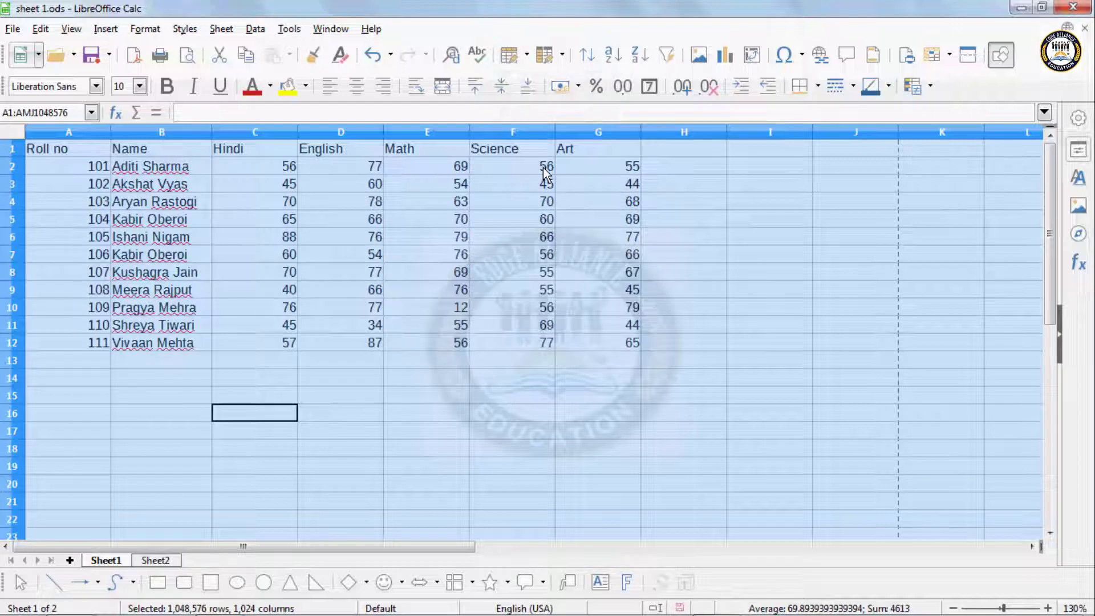
pyautogui.click(193, 269)
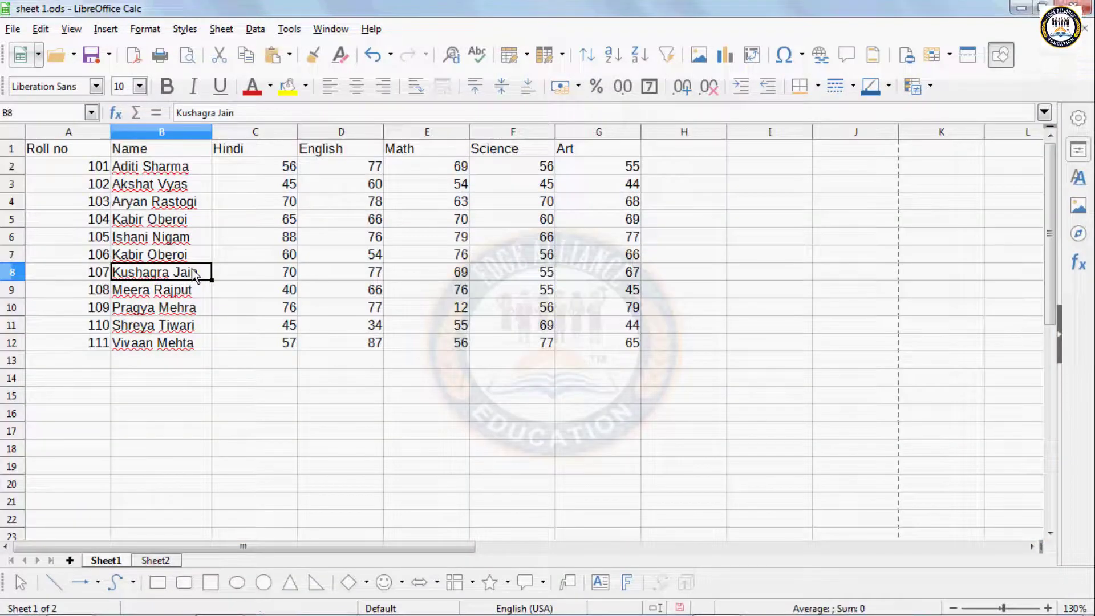
# Insert a row break above row 7, the record for roll number 106.
pyautogui.click(528, 54)
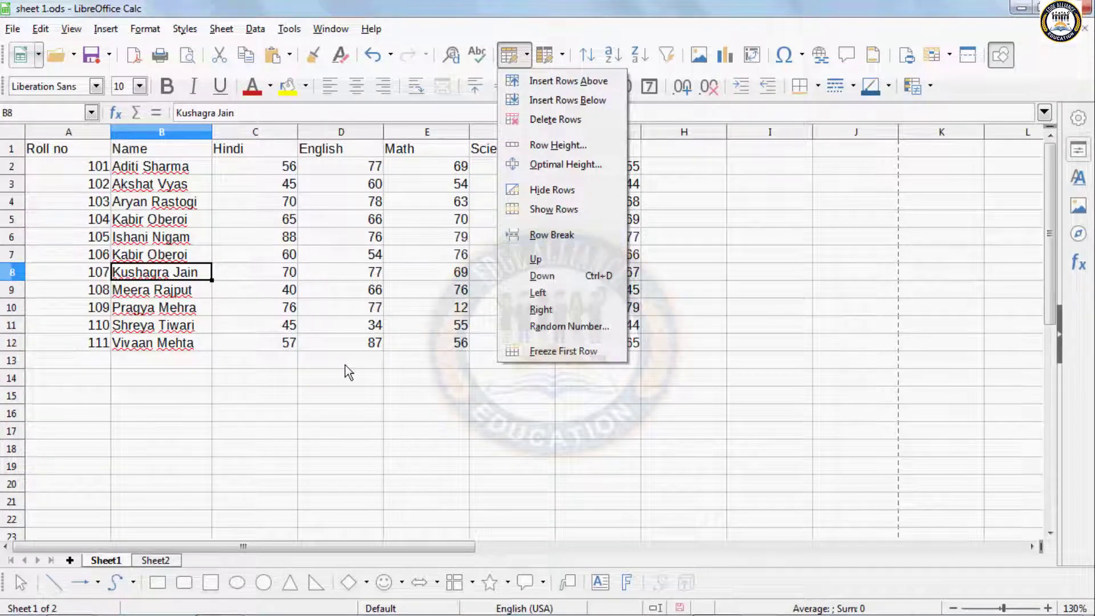
pyautogui.click(319, 366)
pyautogui.click(101, 256)
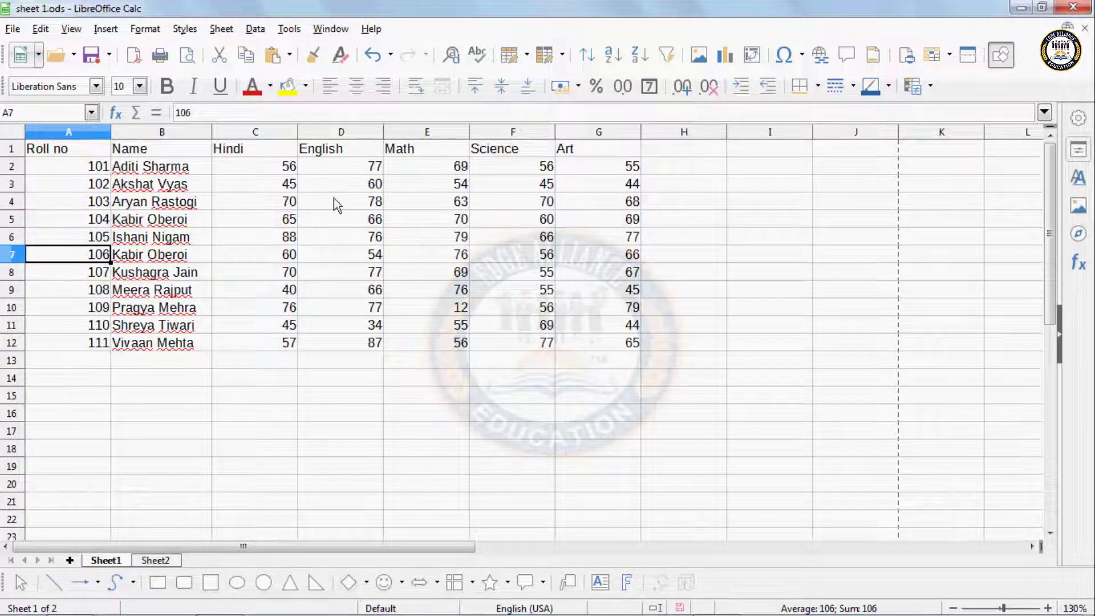
pyautogui.click(526, 55)
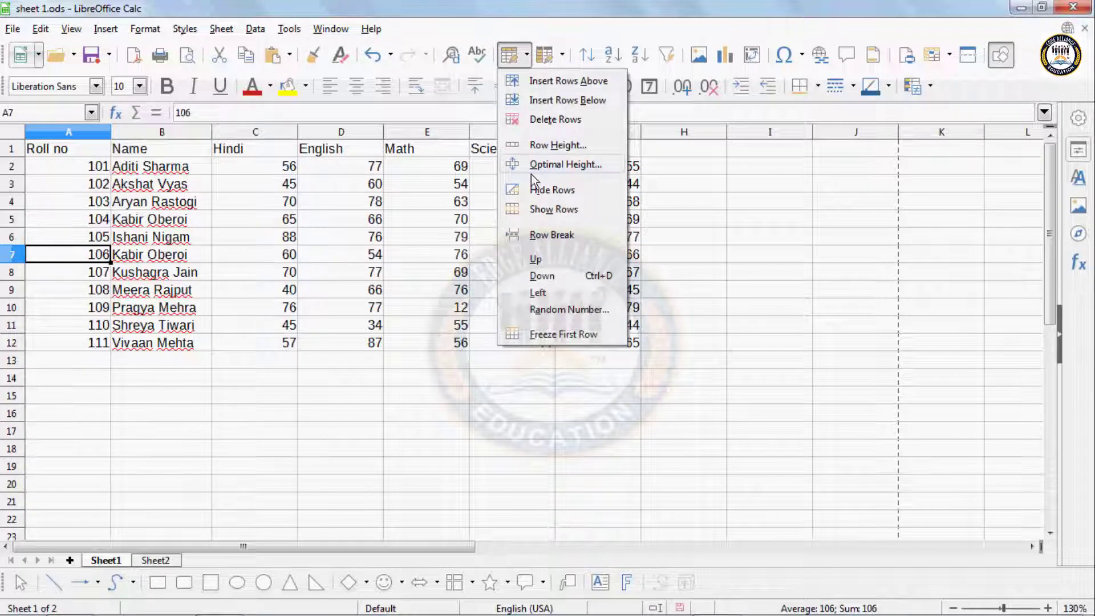
pyautogui.click(531, 235)
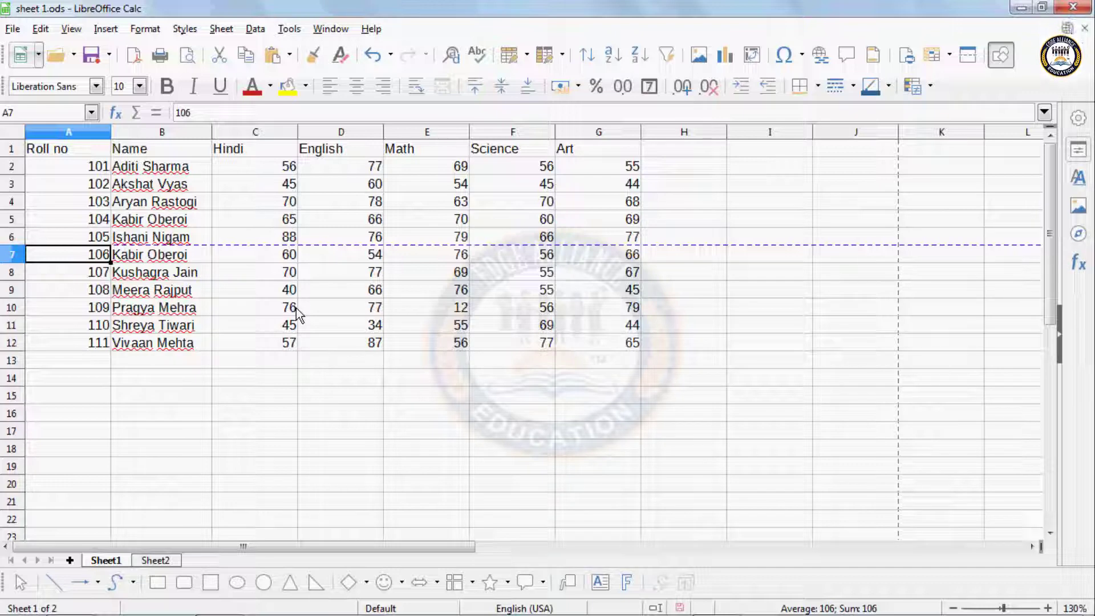
# Preview both printed pages to examine how the row break splits the marks table, and close the preview.
pyautogui.click(183, 60)
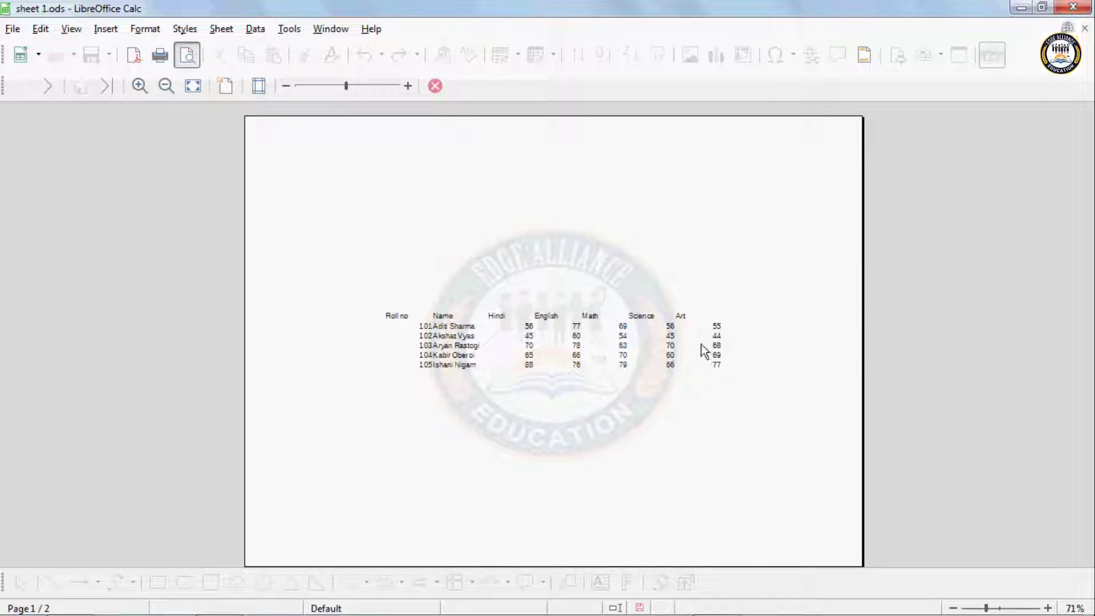
pyautogui.click(108, 87)
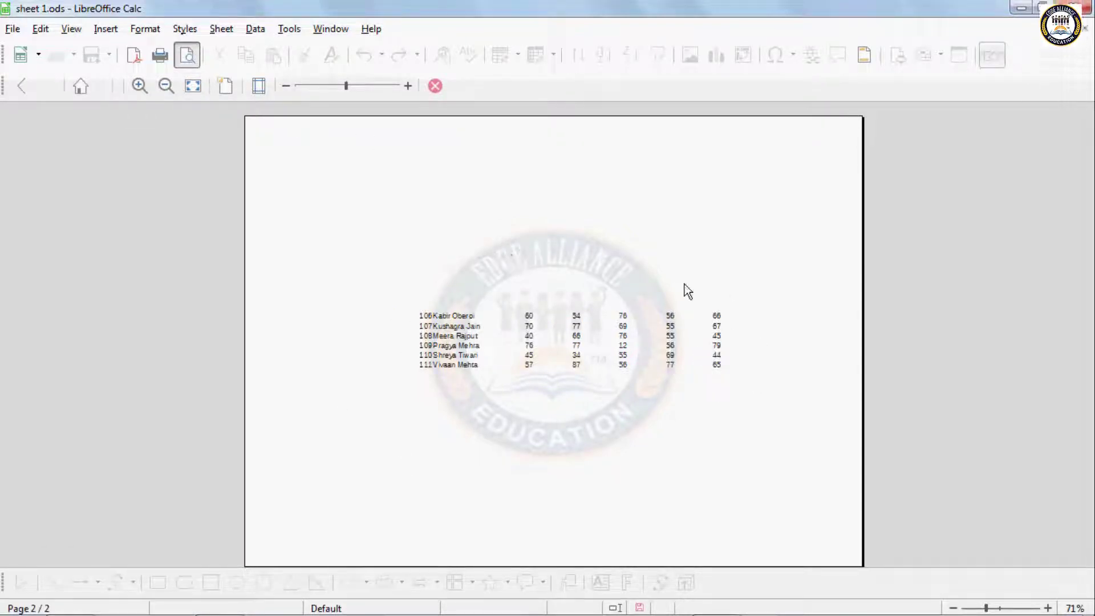
pyautogui.click(435, 87)
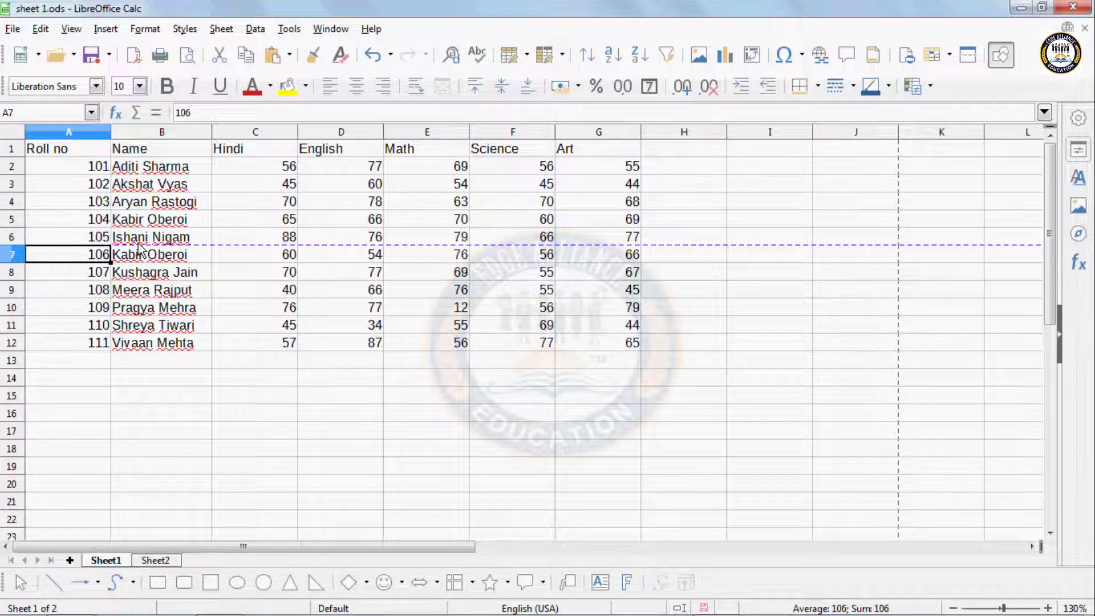
# Remove the row break above row 7.
pyautogui.click(515, 56)
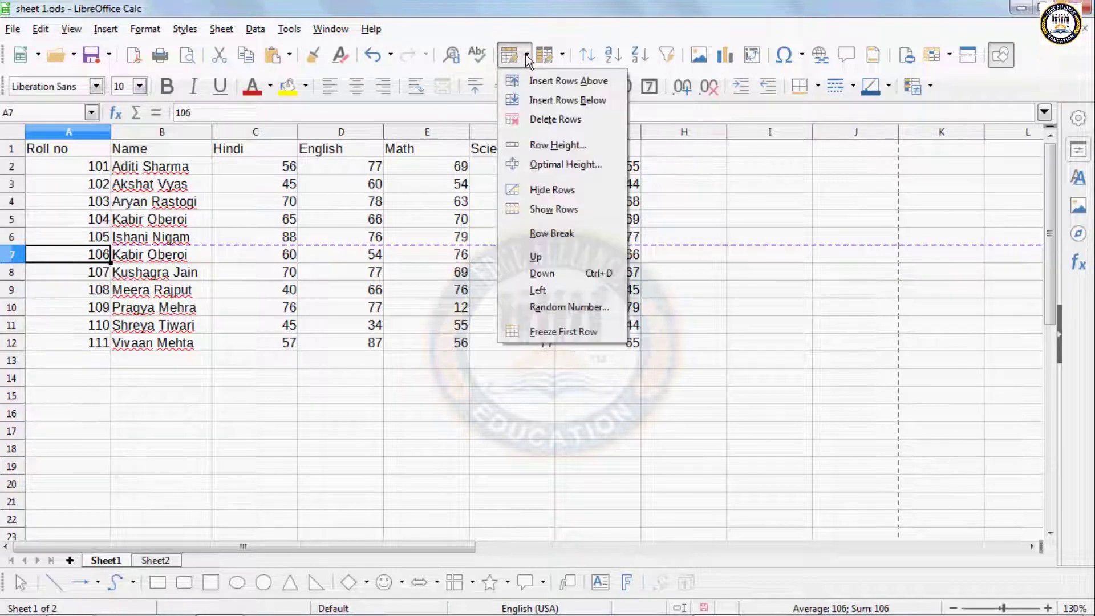
pyautogui.click(535, 234)
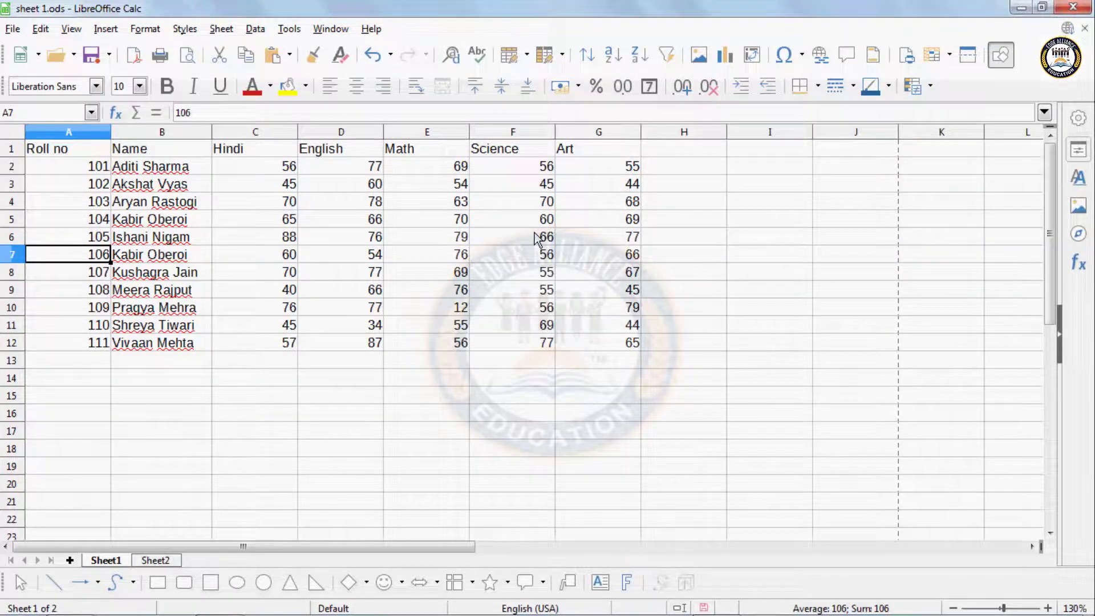
pyautogui.click(526, 57)
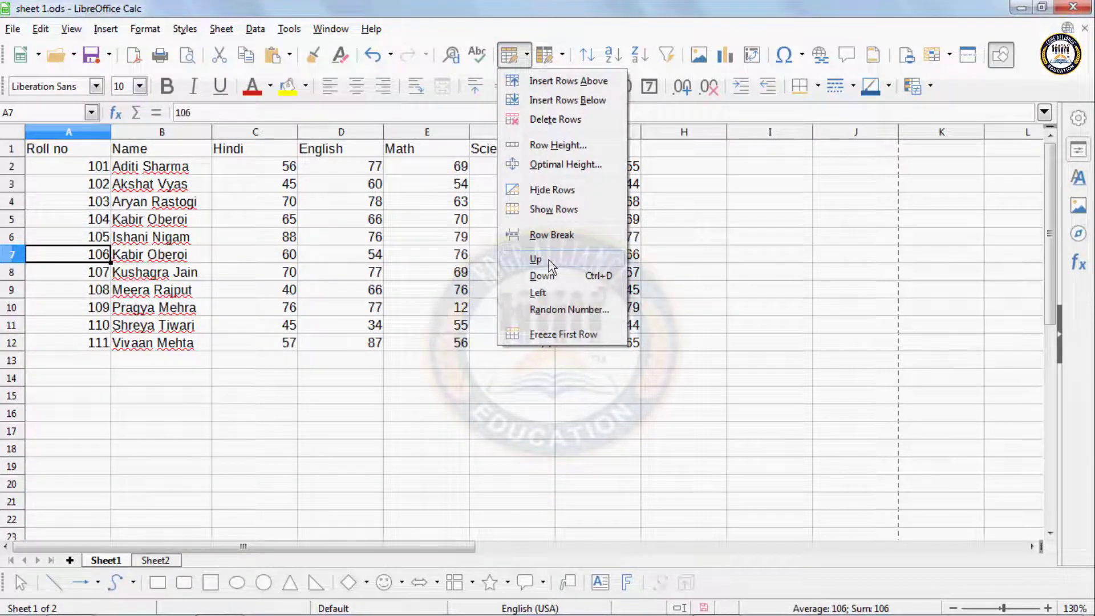
pyautogui.click(379, 291)
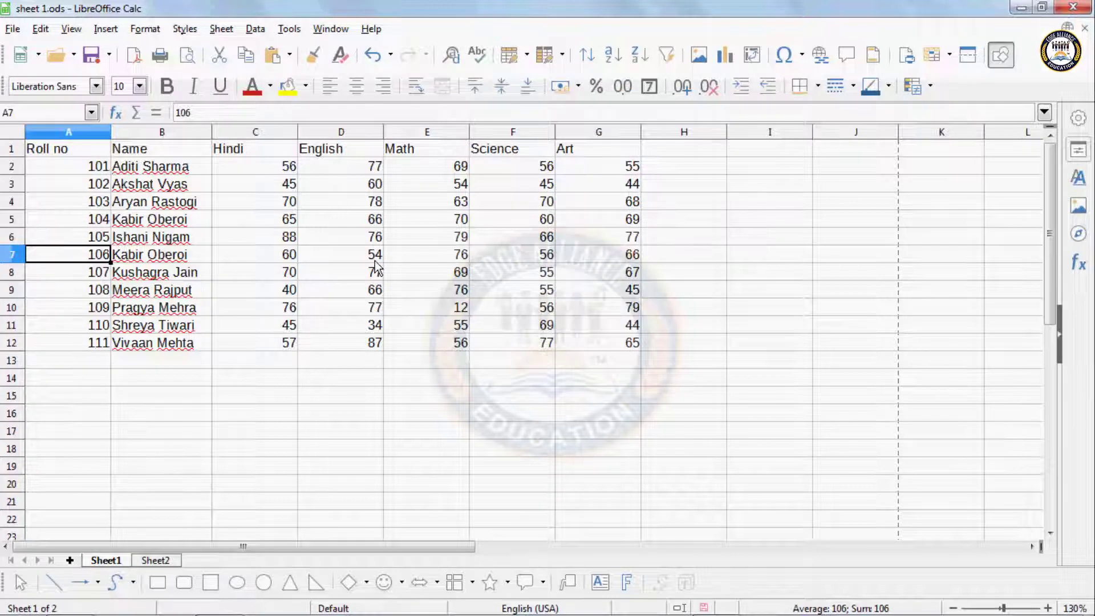
pyautogui.click(376, 259)
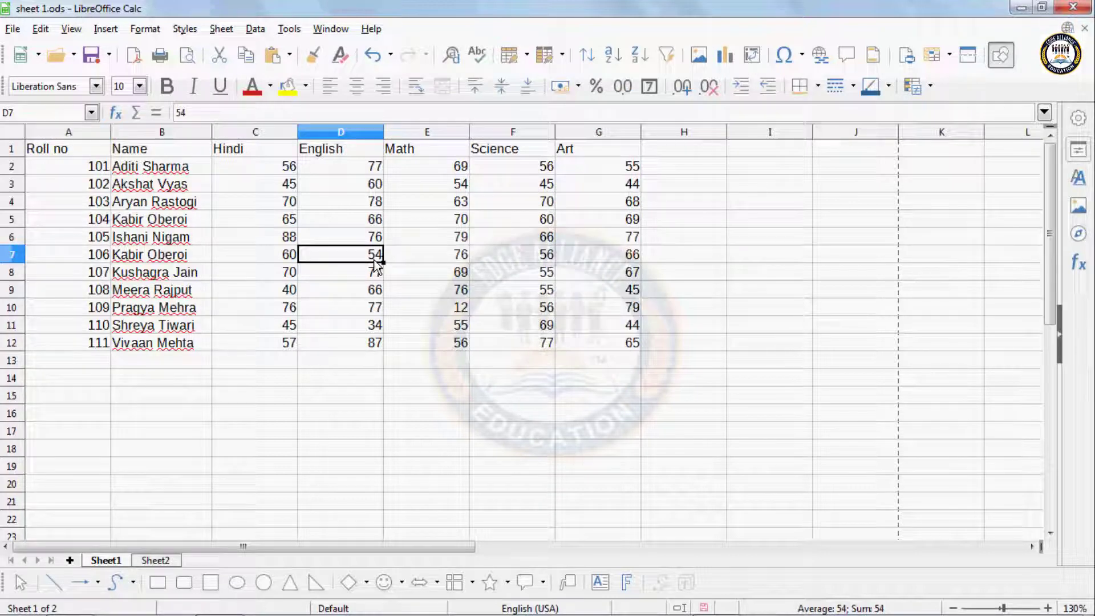
pyautogui.click(461, 309)
# Fill the English mark in D6 upward from the cell below it and undo the fill.
pyautogui.click(373, 237)
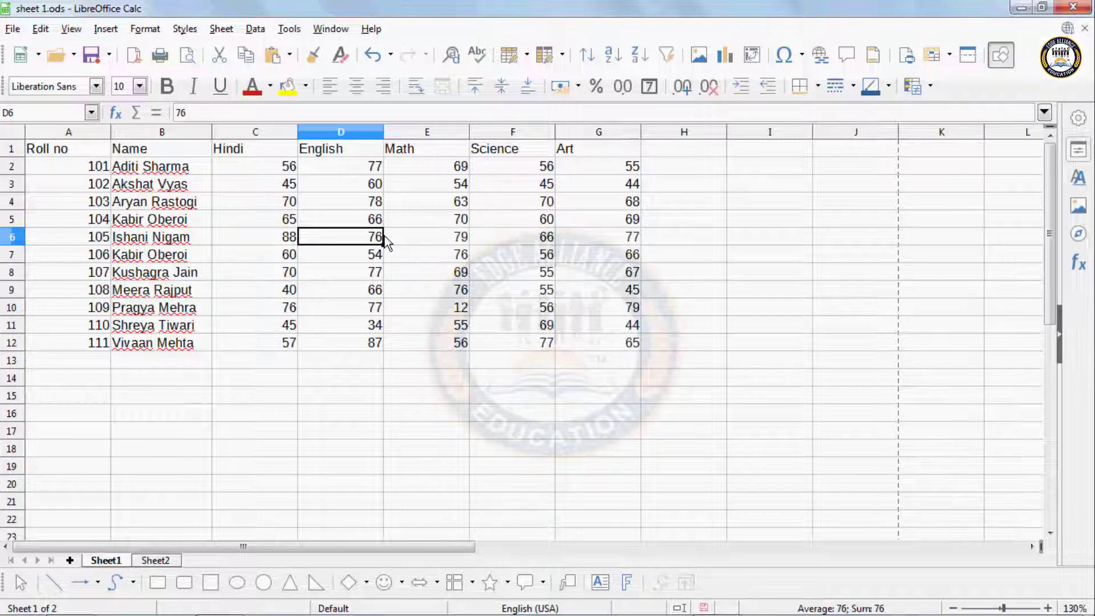
pyautogui.click(525, 59)
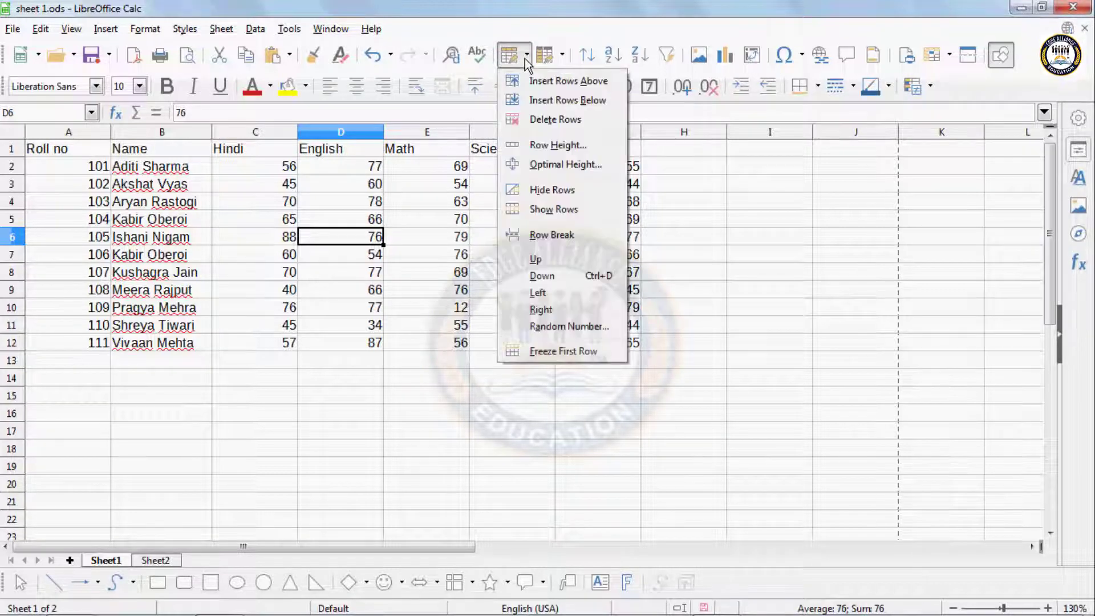
pyautogui.click(536, 261)
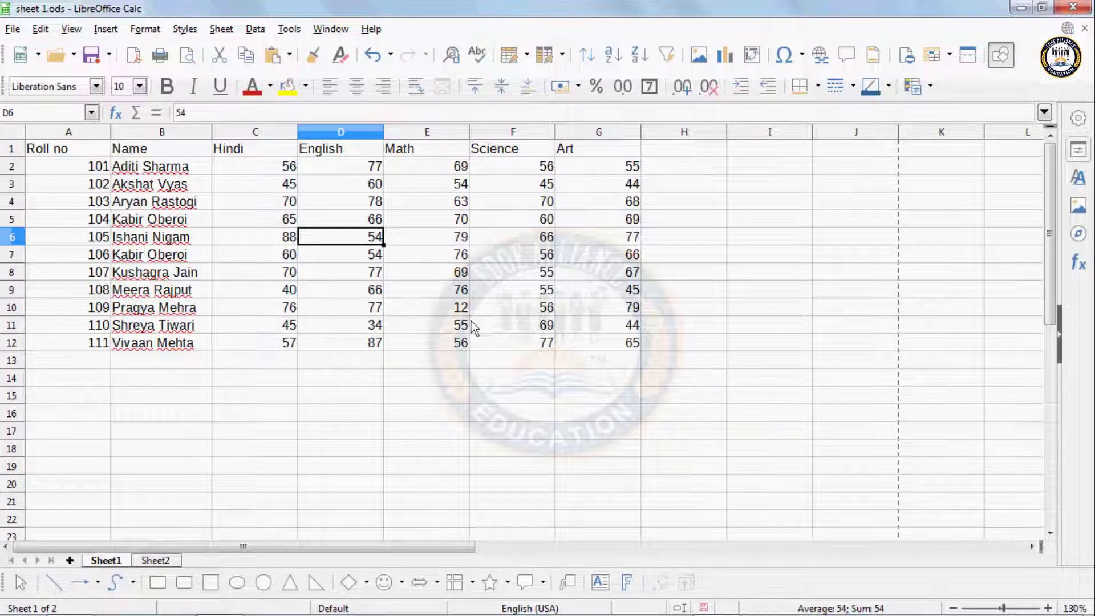
pyautogui.hotkey('ctrl', 'z')
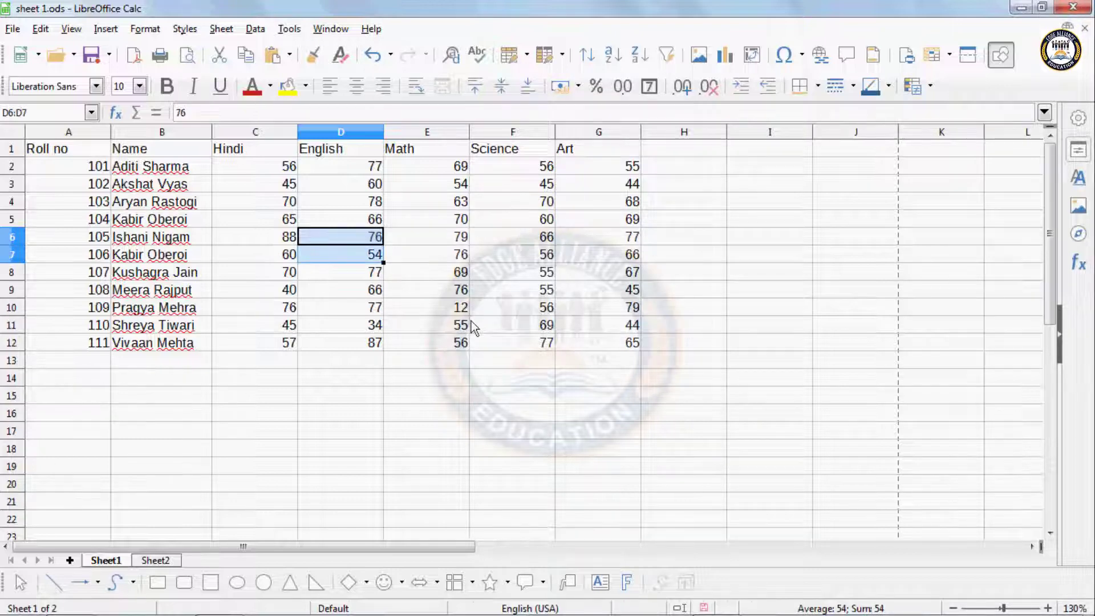
# Fill cell D6 downward with the value from the cell above it and undo the fill.
pyautogui.click(374, 245)
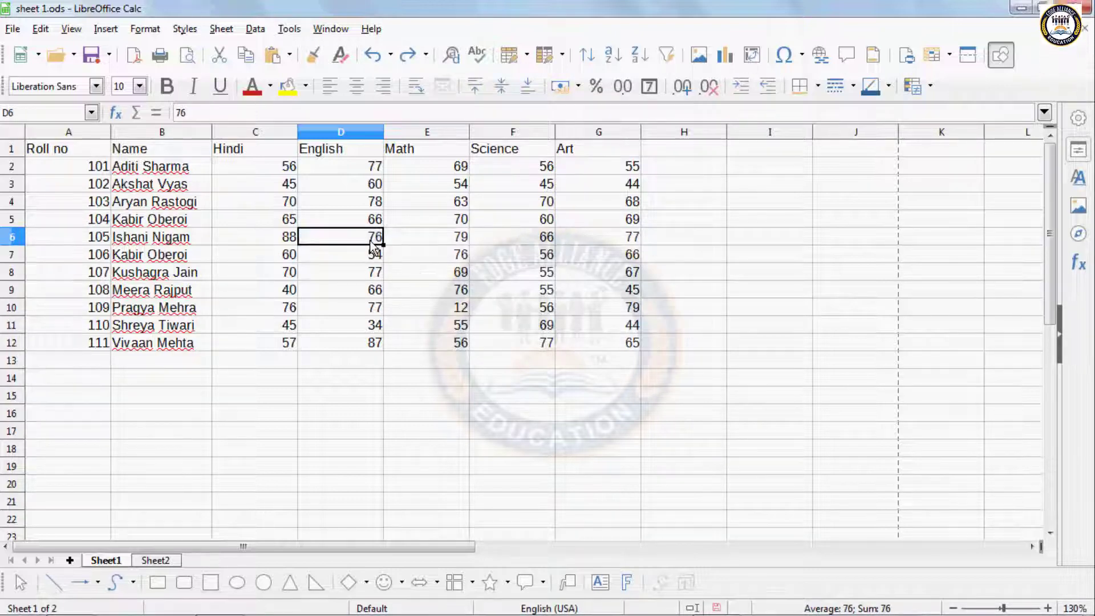
pyautogui.click(529, 57)
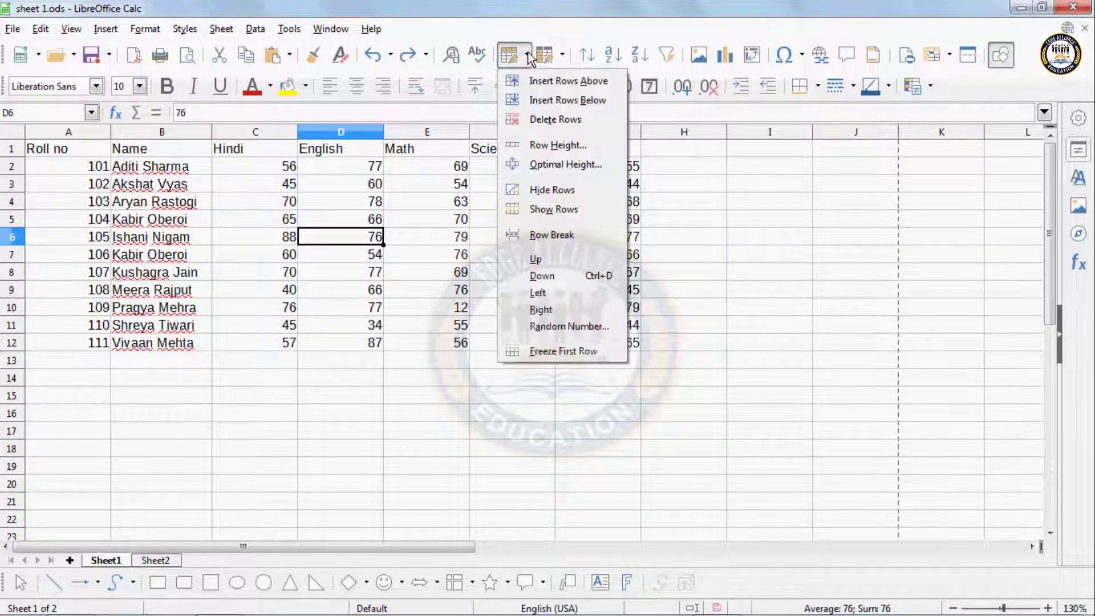
pyautogui.click(539, 278)
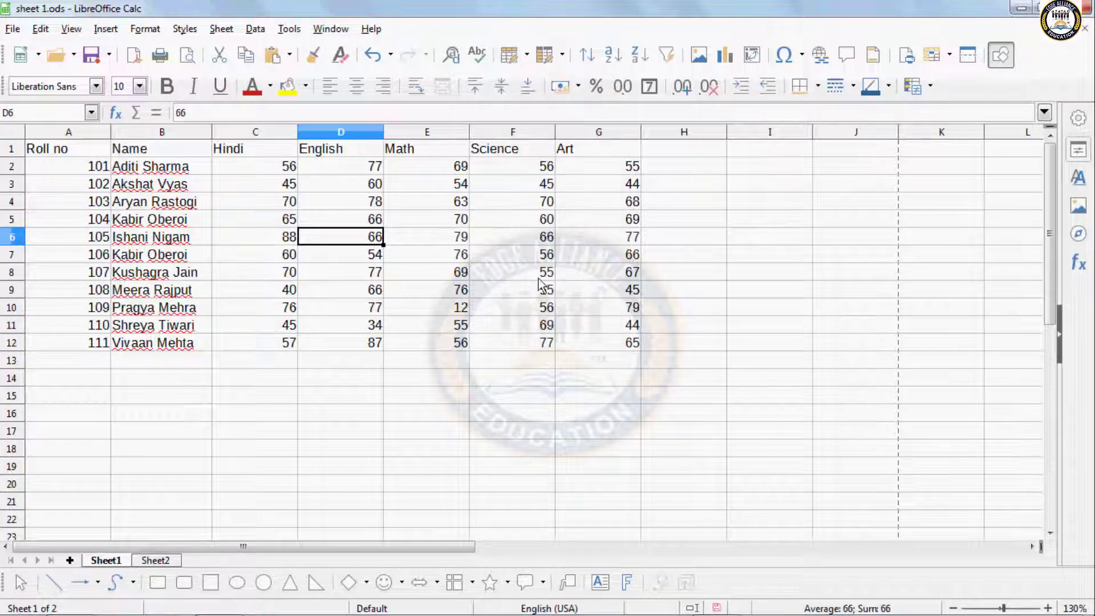
pyautogui.hotkey('ctrl', 'z')
# Fill cell D6 leftward with the Math mark from E6 and undo the fill.
pyautogui.click(376, 242)
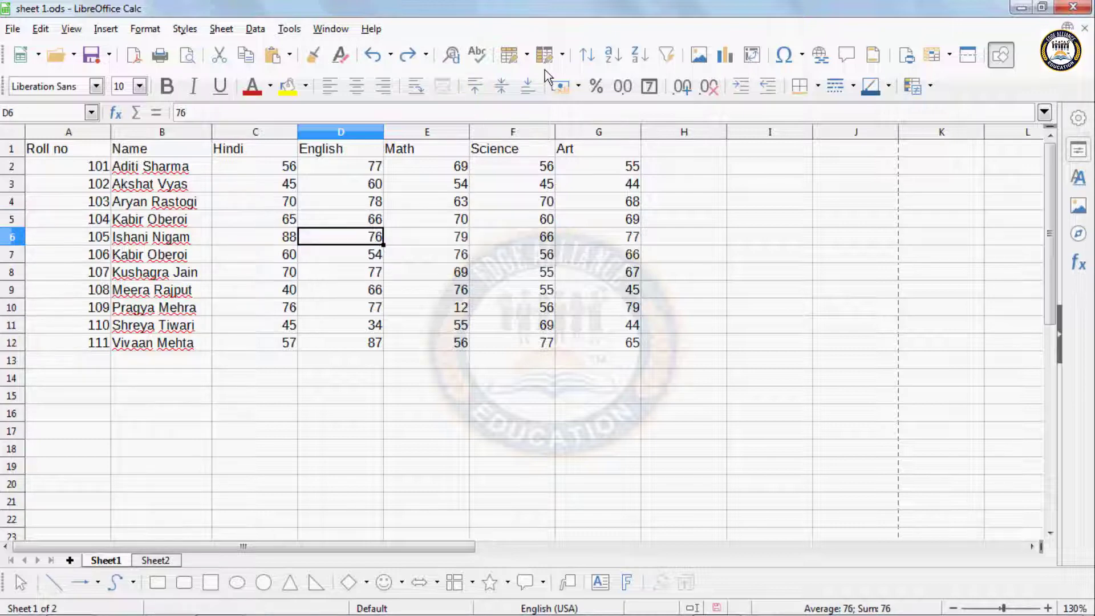
pyautogui.click(526, 56)
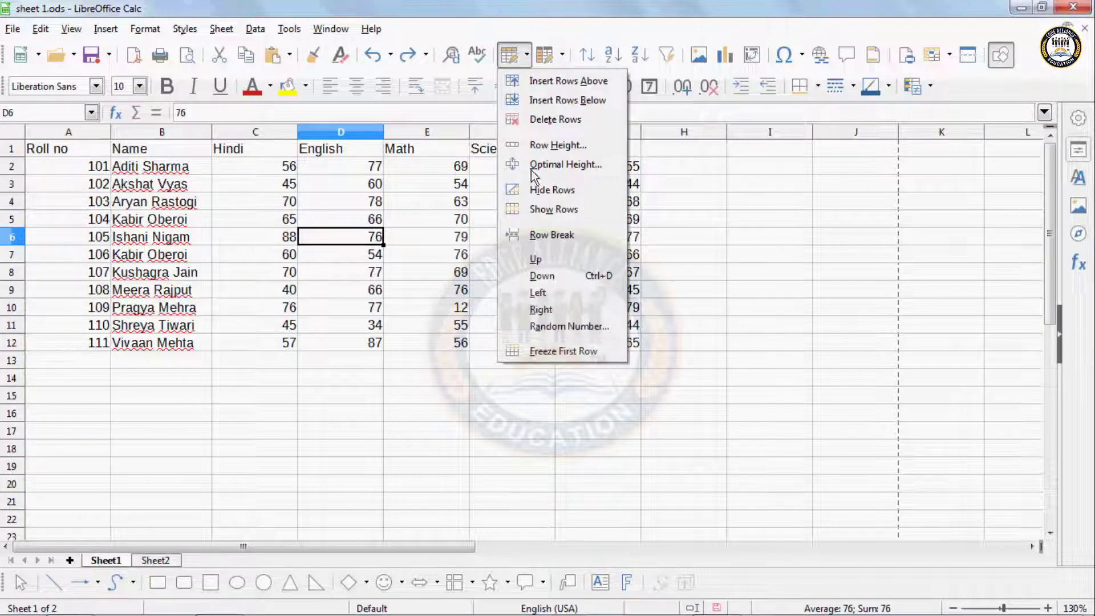
pyautogui.click(537, 293)
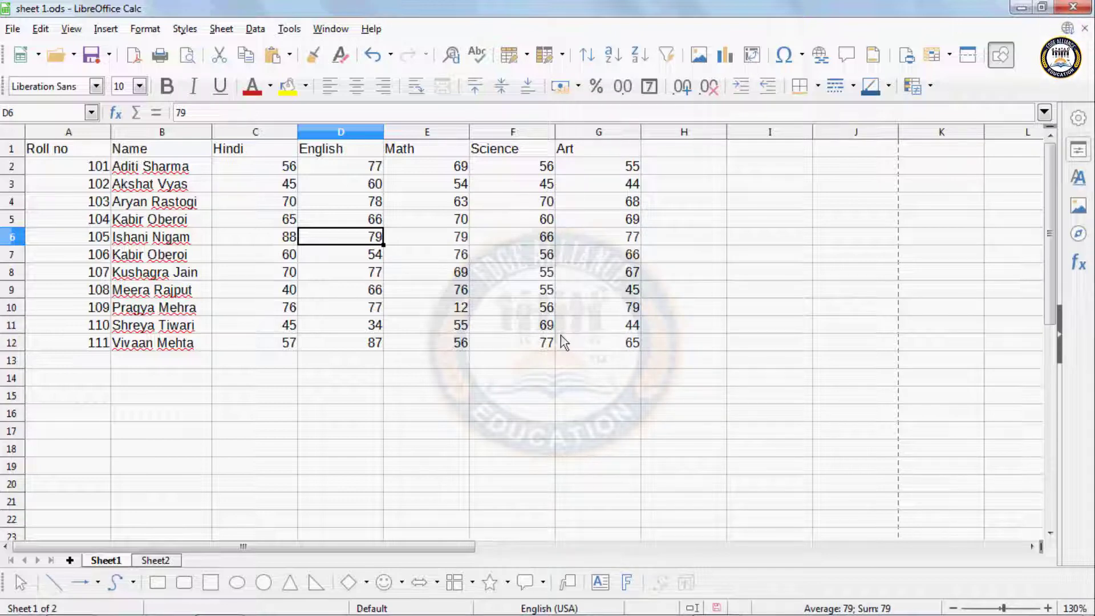
pyautogui.hotkey('ctrl', 'z')
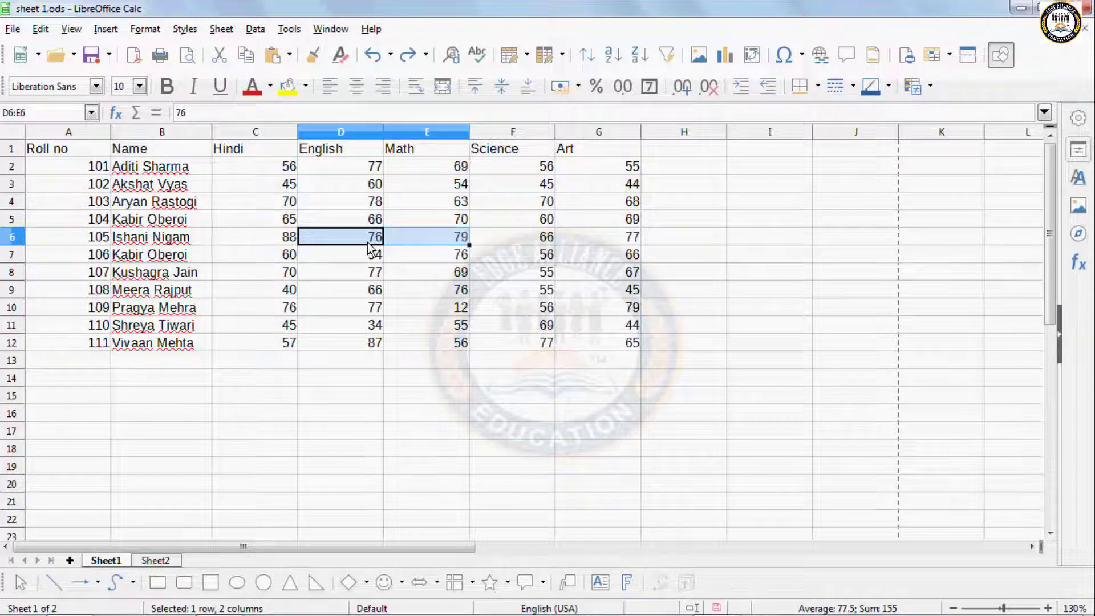
# Fill cell D6 rightward with the Hindi mark from C6 and undo the fill.
pyautogui.click(374, 238)
pyautogui.click(527, 55)
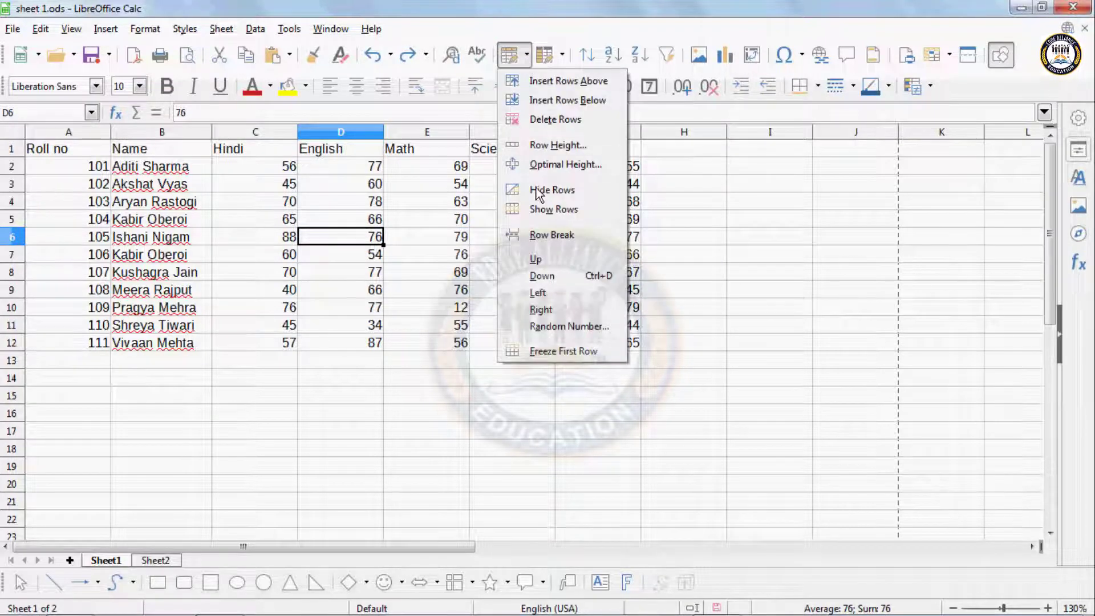
pyautogui.click(538, 310)
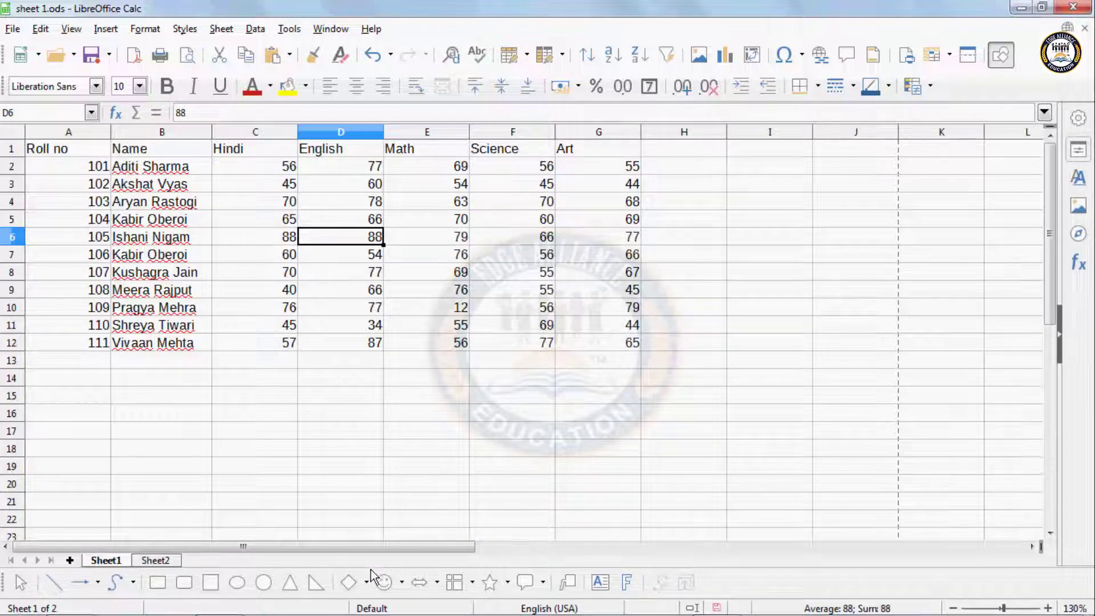
pyautogui.hotkey('ctrl', 'z')
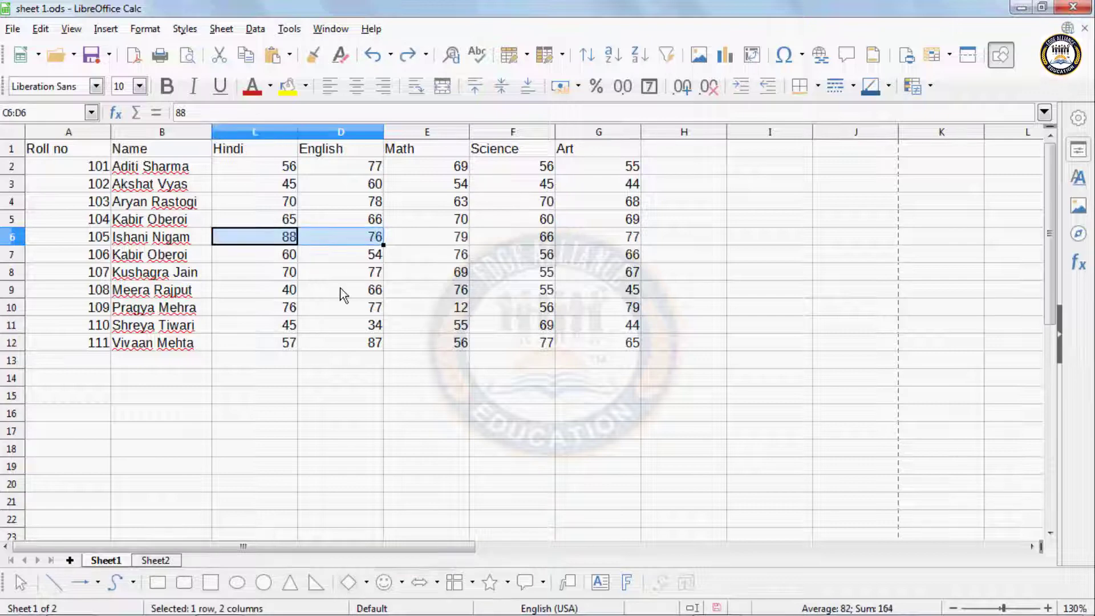
pyautogui.click(352, 237)
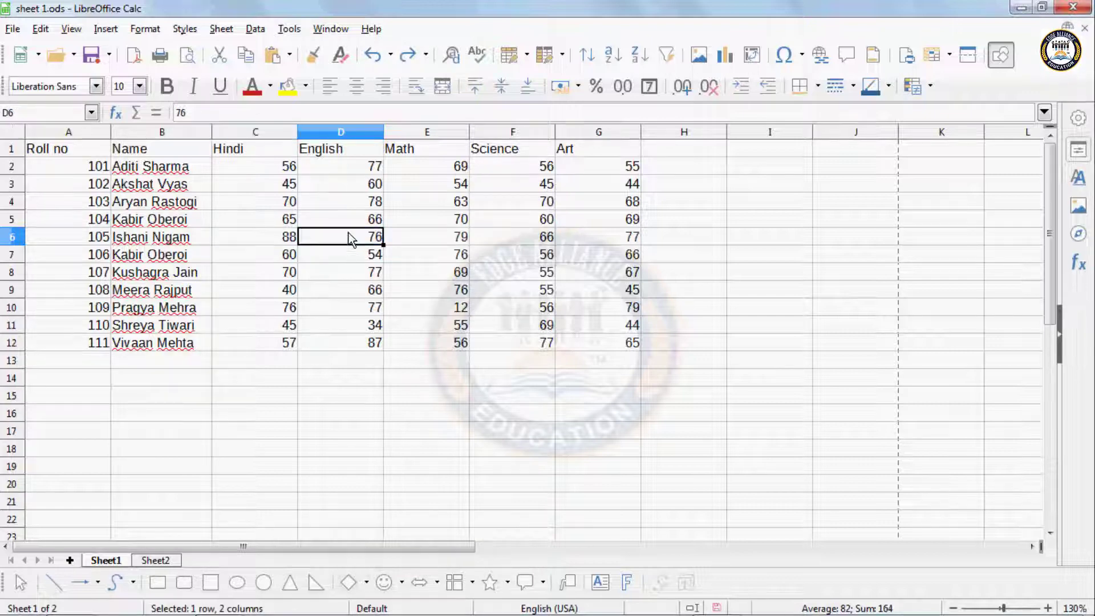
pyautogui.click(527, 55)
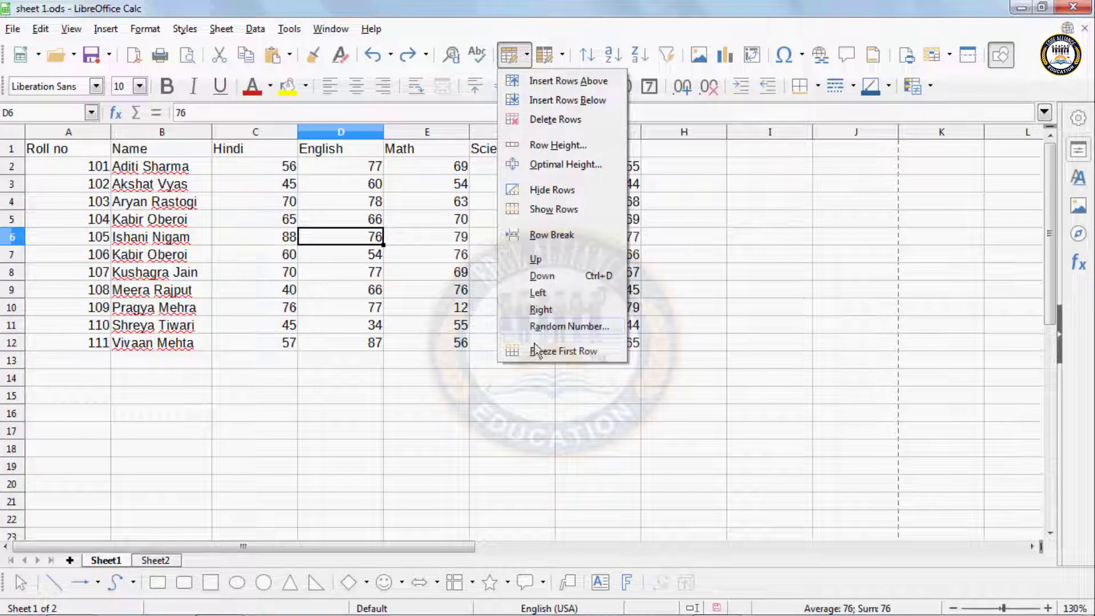
pyautogui.click(259, 456)
pyautogui.click(255, 437)
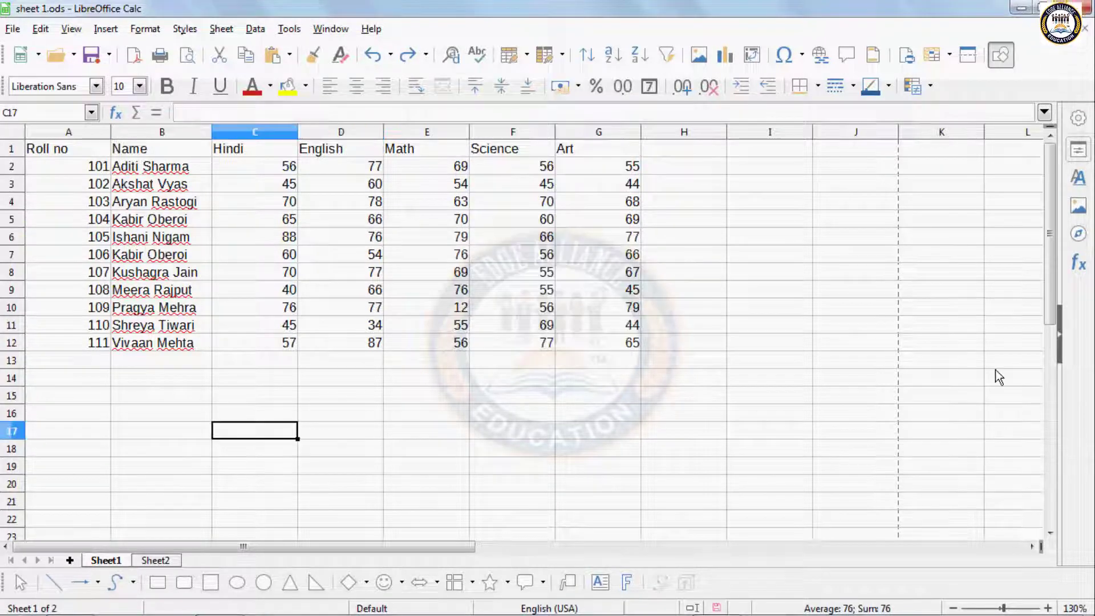
# Fill cells J1:J14 with random numbers of Uniform distribution, using a minimum of 10 and a maximum of 30.
pyautogui.moveTo(838, 144); pyautogui.dragTo(840, 377)
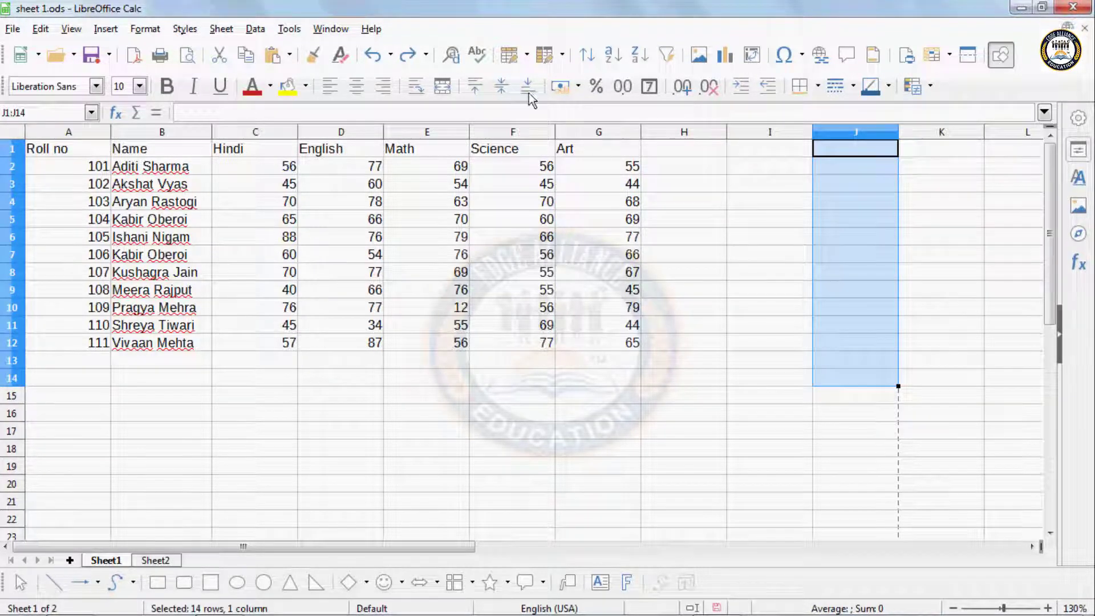
pyautogui.click(527, 61)
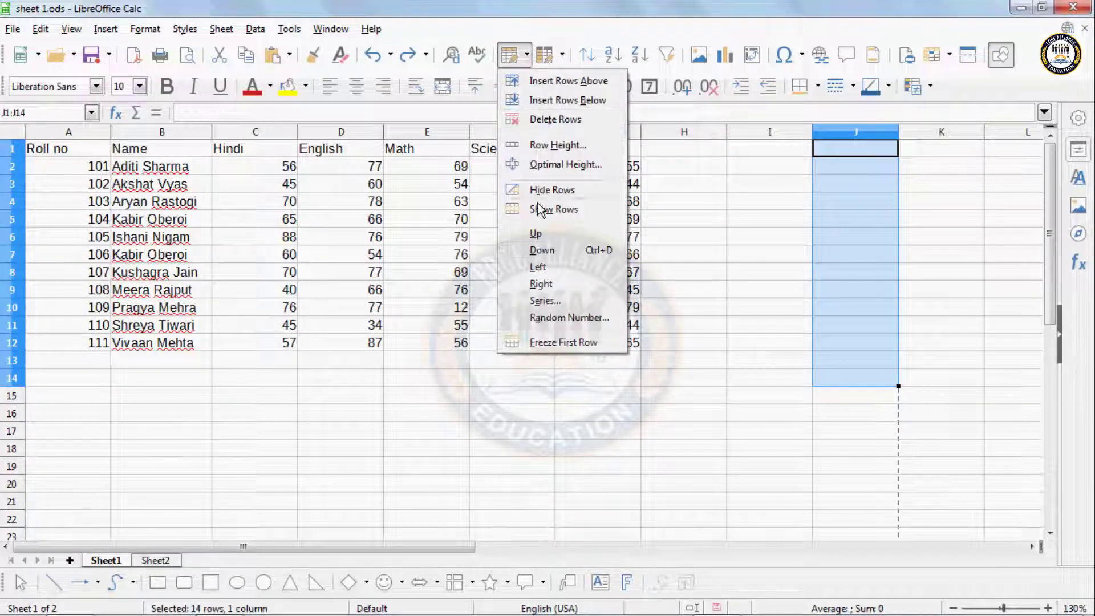
pyautogui.click(550, 314)
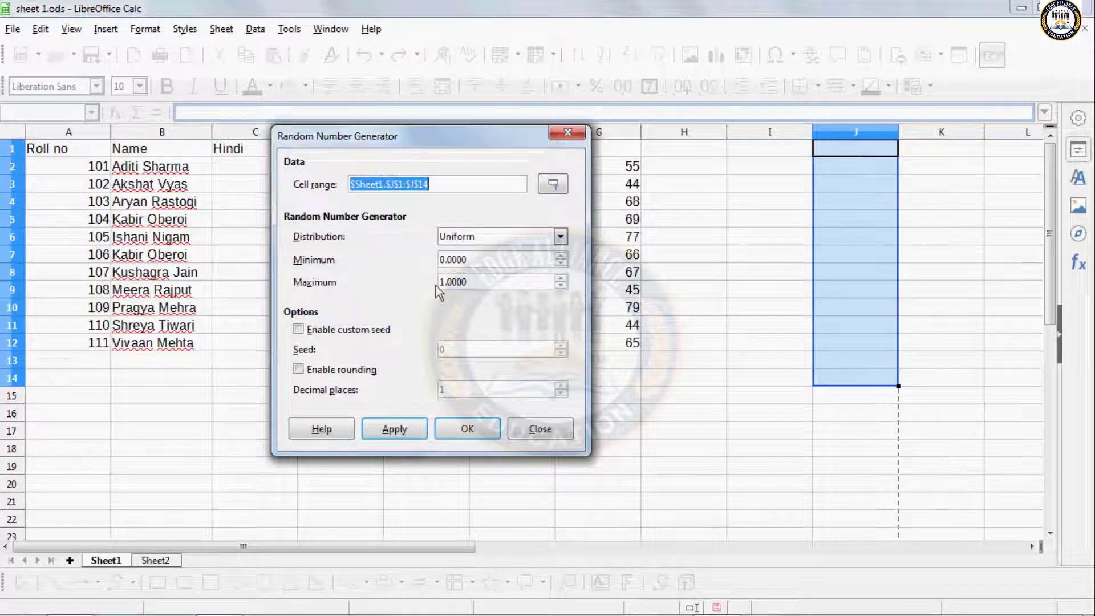
pyautogui.moveTo(479, 281); pyautogui.dragTo(438, 282)
pyautogui.write('1')
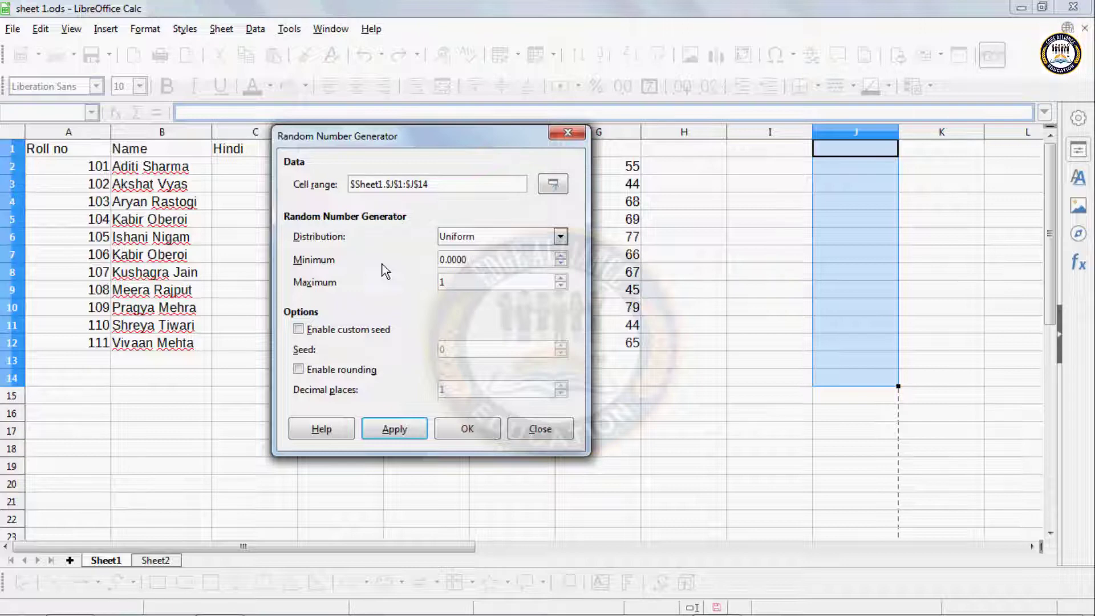
pyautogui.write('30')
pyautogui.moveTo(485, 254); pyautogui.dragTo(406, 254)
pyautogui.write('1')
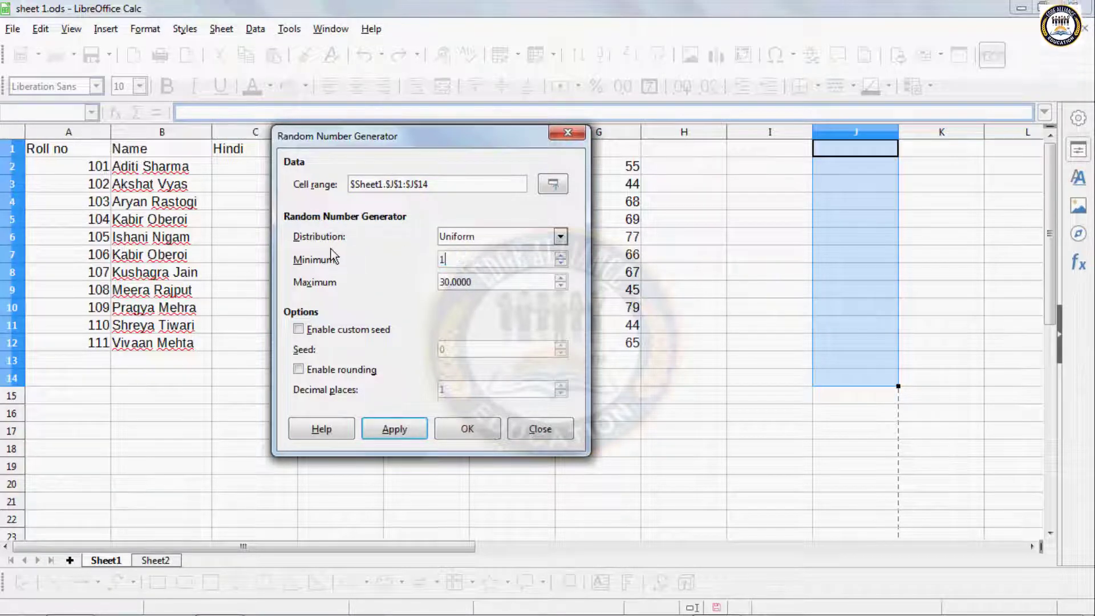
pyautogui.write('0')
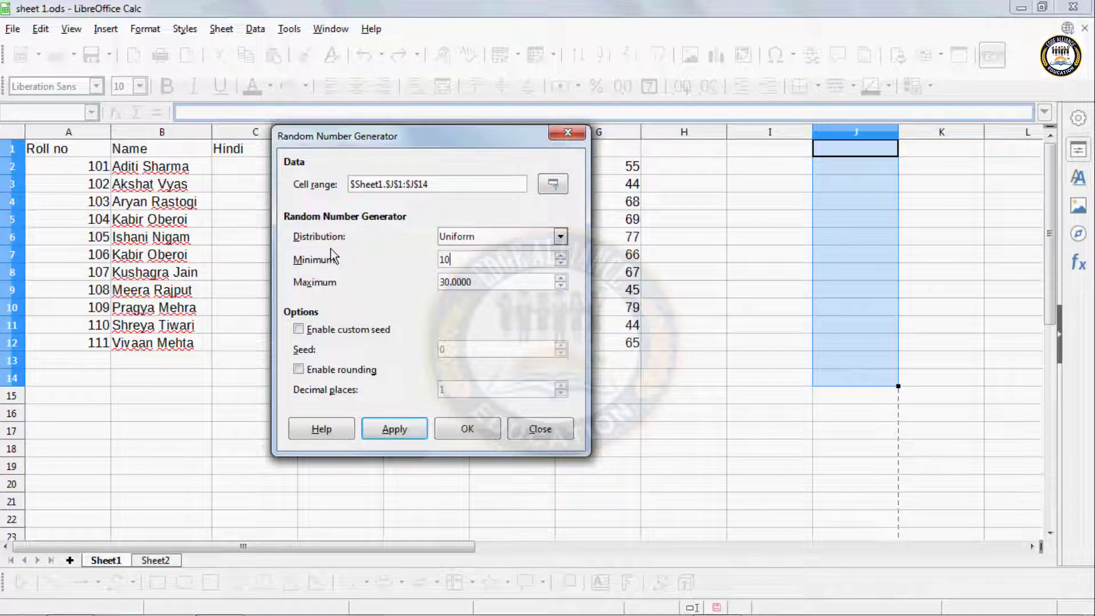
pyautogui.click(389, 428)
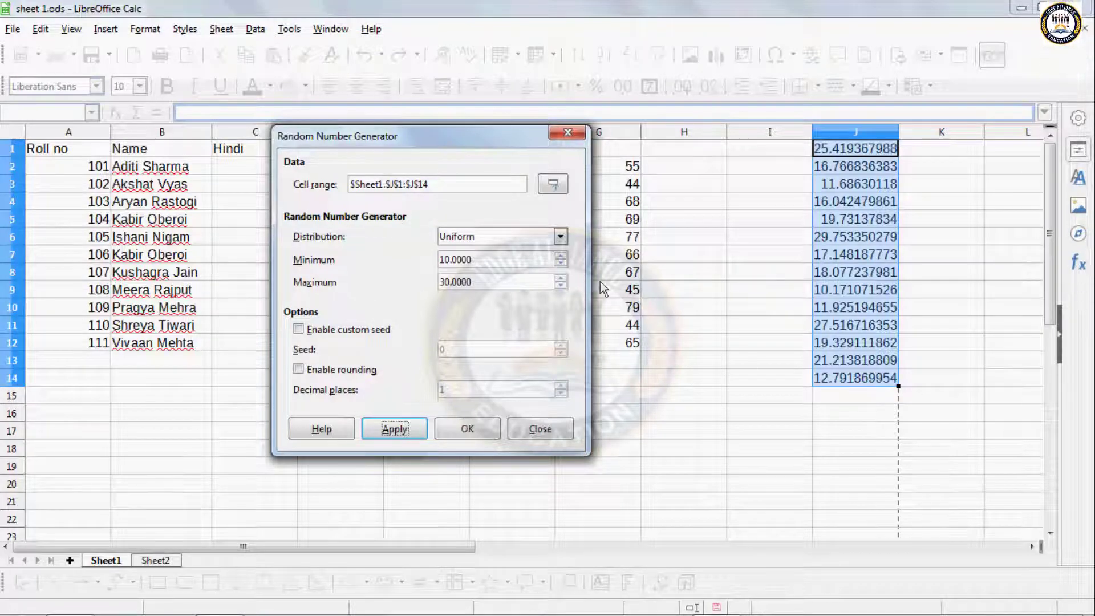
# Regenerate the random decimals in J1:J14 several times, keeping the minimum at 10 and the maximum at 30.
pyautogui.click(491, 260)
pyautogui.press('BackSpace')
pyautogui.press('BackSpace')
pyautogui.press('BackSpace')
pyautogui.press('BackSpace')
pyautogui.press('BackSpace')
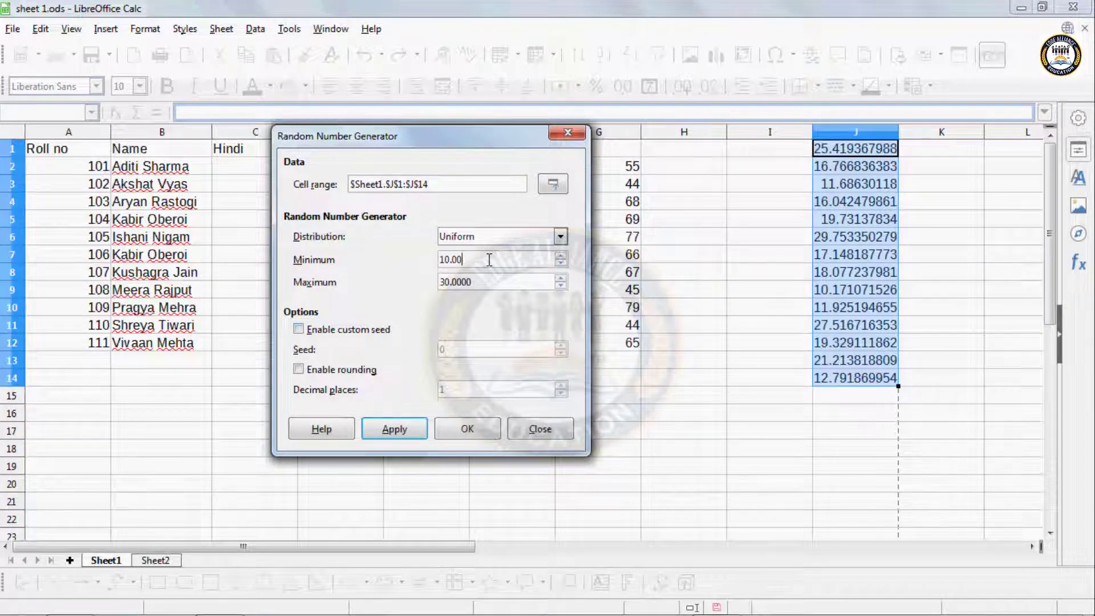
pyautogui.click(388, 432)
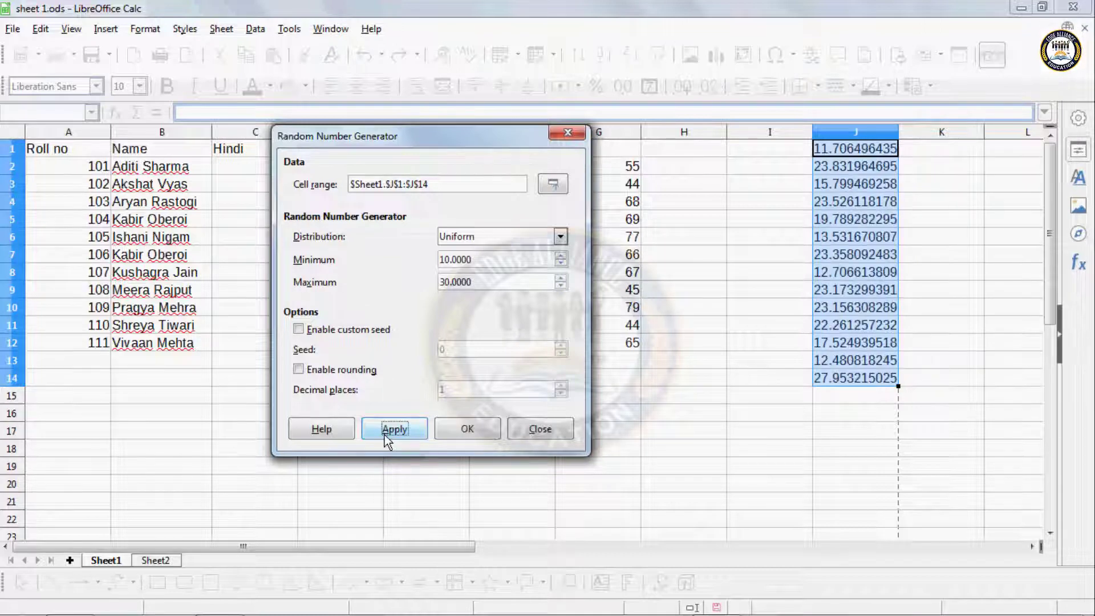
pyautogui.click(403, 438)
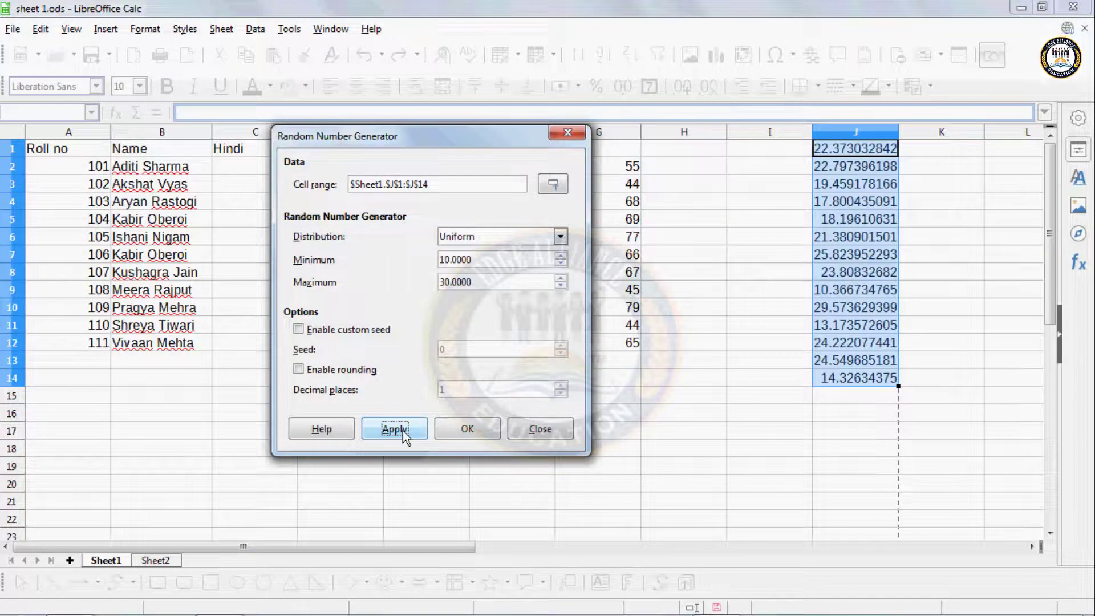
pyautogui.click(404, 436)
pyautogui.click(404, 436)
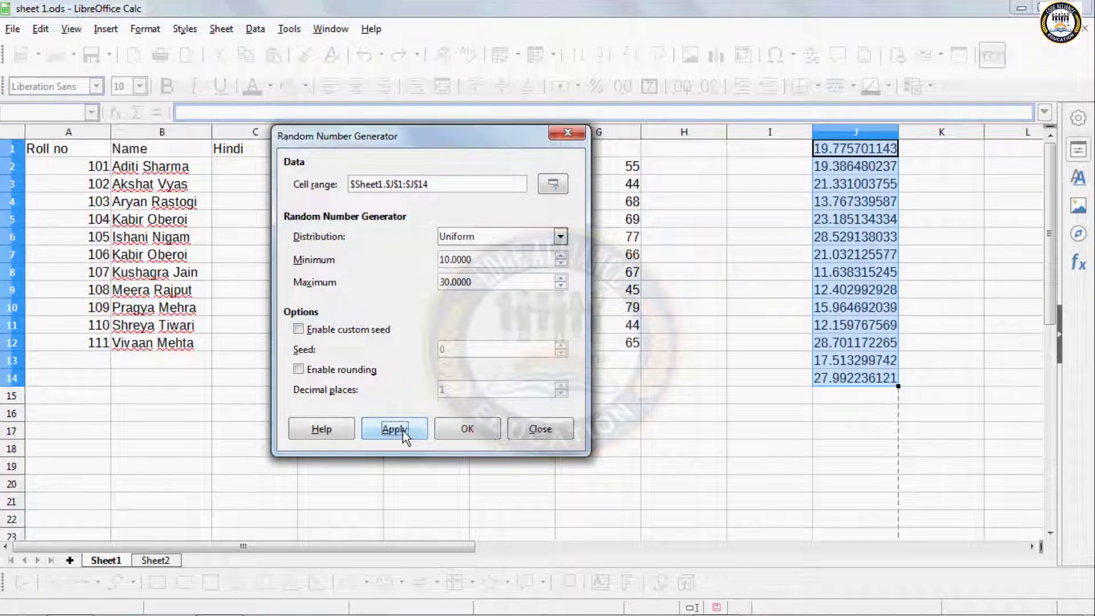
pyautogui.click(404, 436)
pyautogui.click(404, 436)
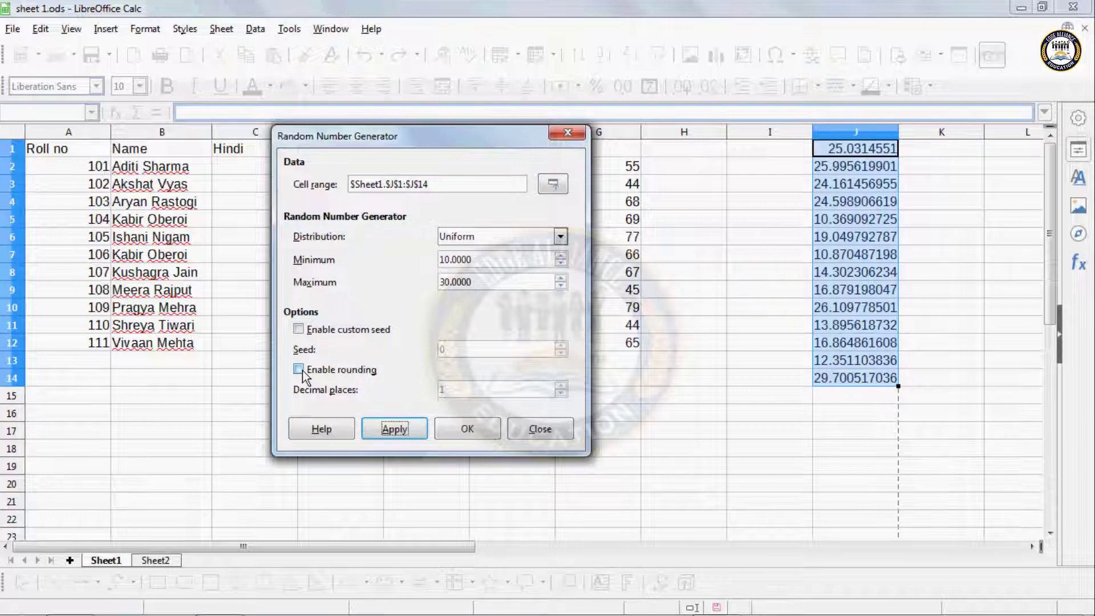
# Enable rounding to 2 decimal places and regenerate the random numbers in J1:J14.
pyautogui.click(301, 370)
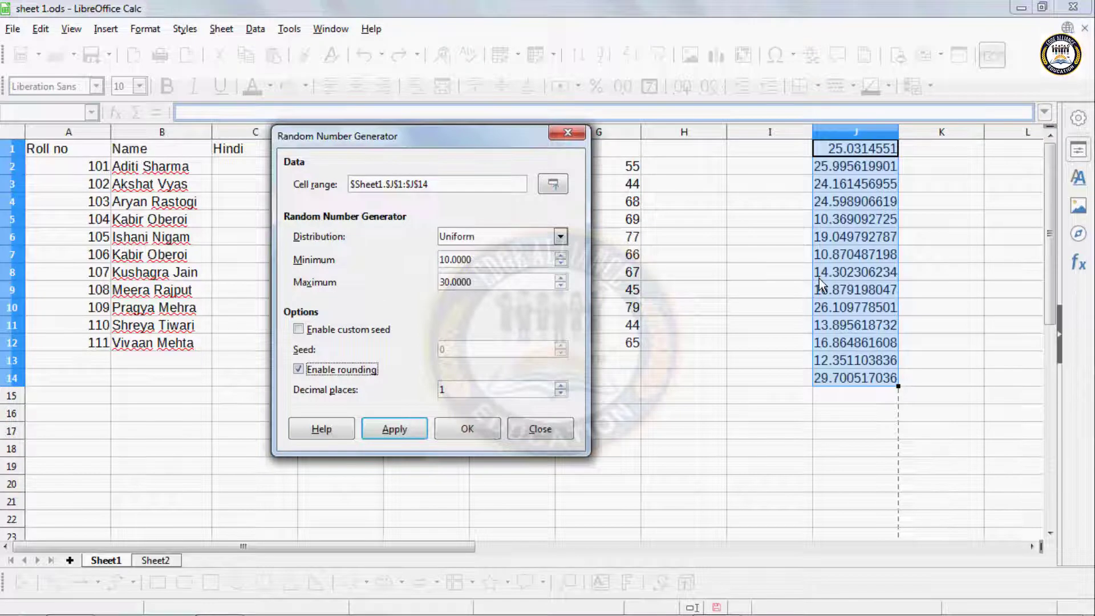
pyautogui.click(451, 389)
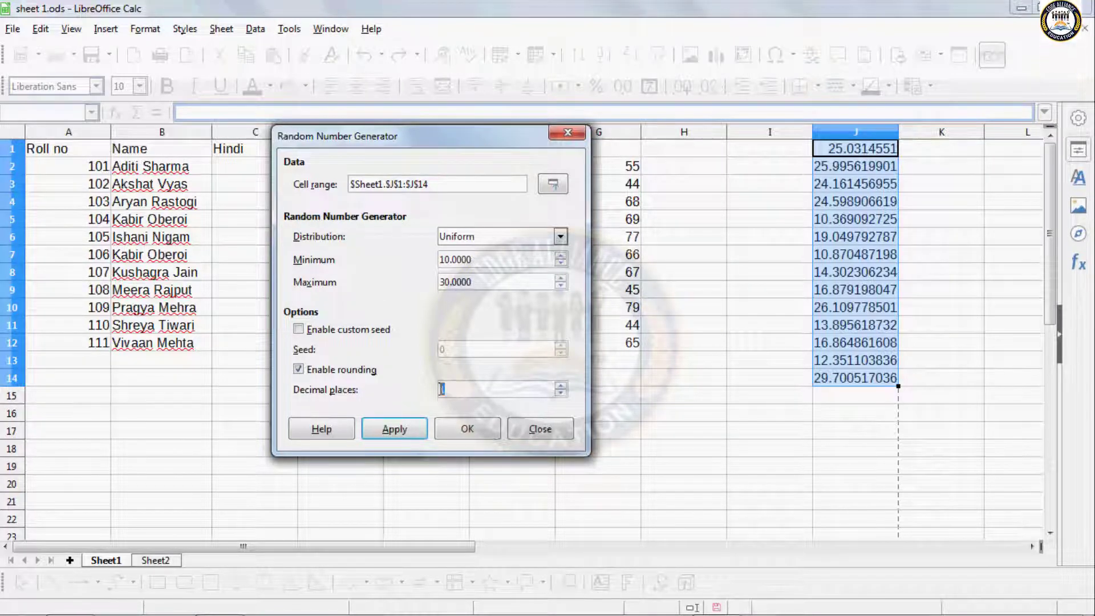
pyautogui.click(399, 430)
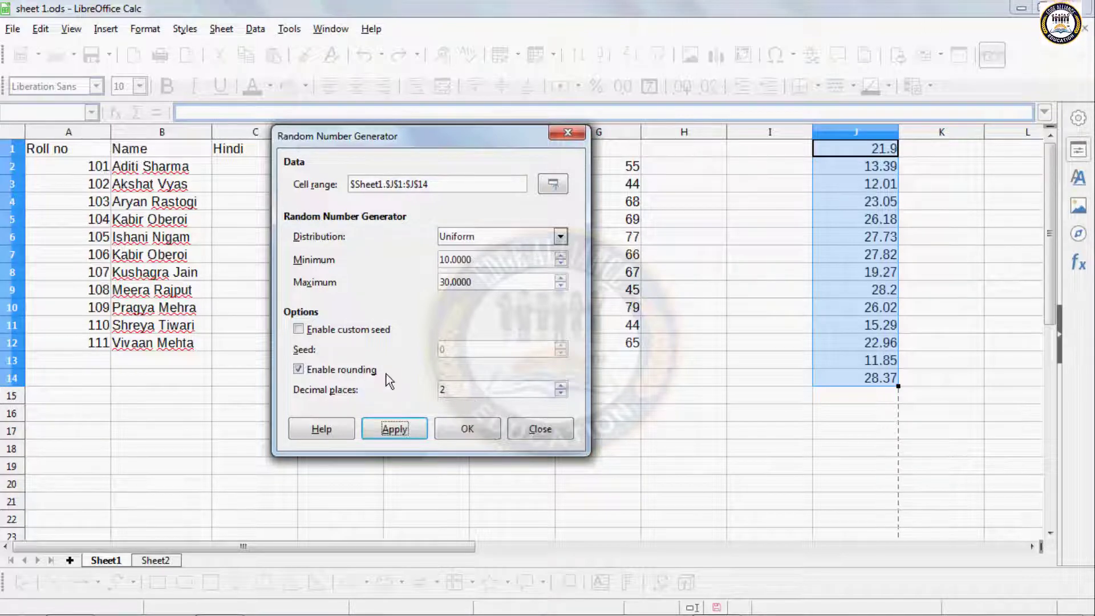
# Set the rounding to 1 decimal place and regenerate the random numbers in J1:J14.
pyautogui.moveTo(455, 390); pyautogui.dragTo(389, 374)
pyautogui.write('1')
pyautogui.click(394, 428)
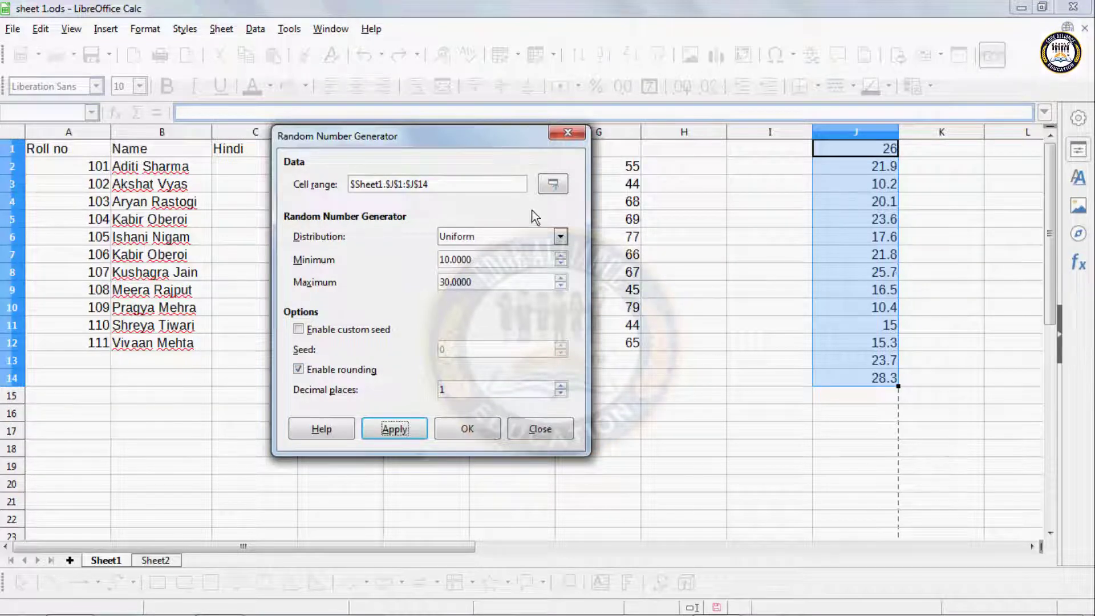
# Disable rounding, change the distribution to Uniform Integer and apply it to J1:J14.
pyautogui.click(298, 369)
pyautogui.click(463, 242)
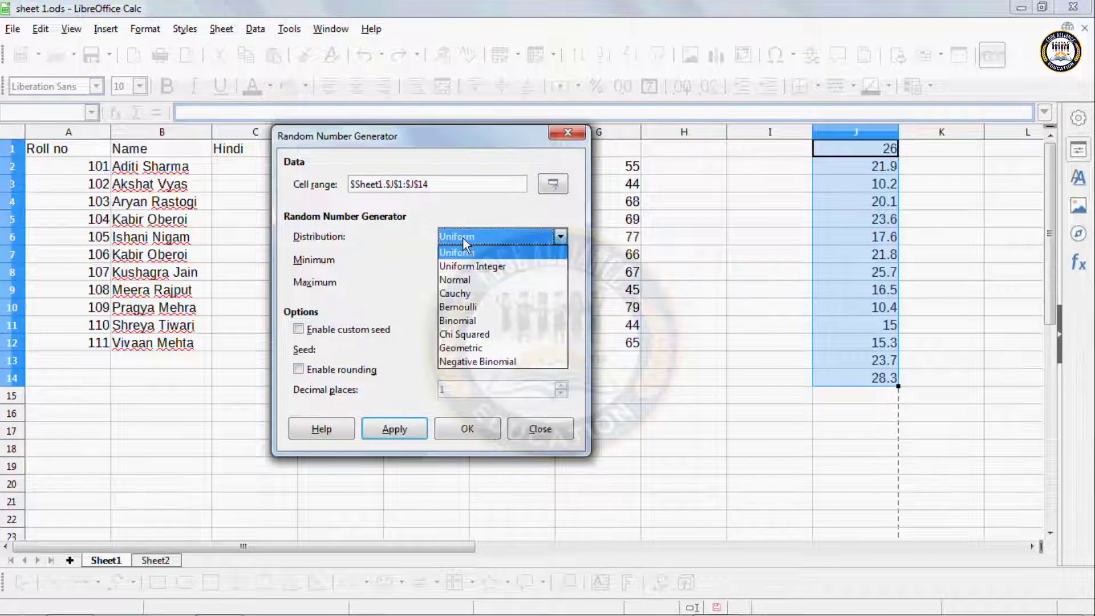
pyautogui.click(472, 266)
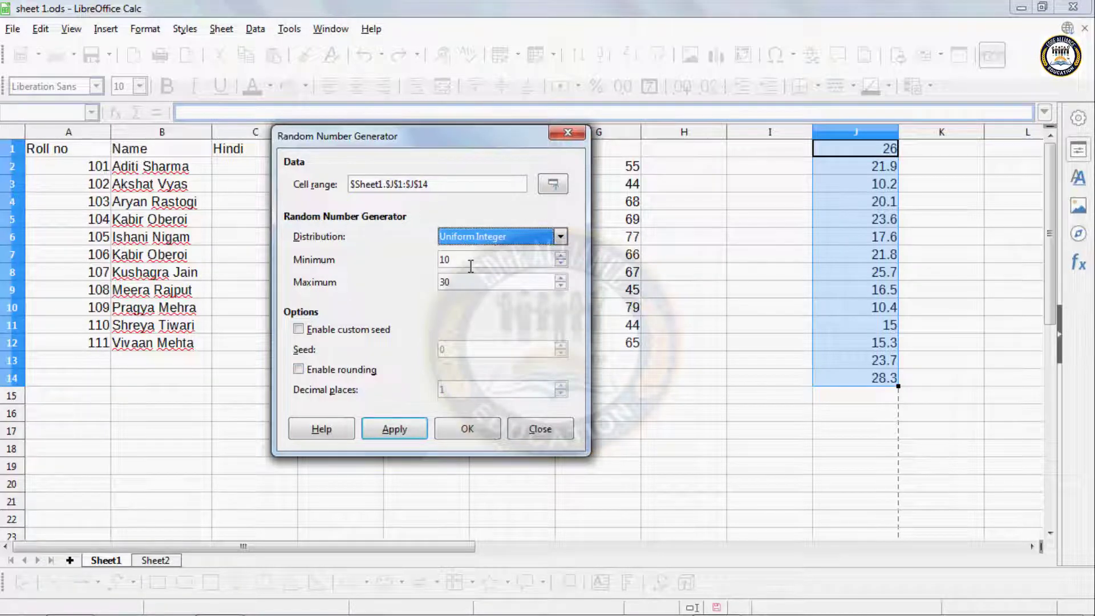
pyautogui.click(383, 433)
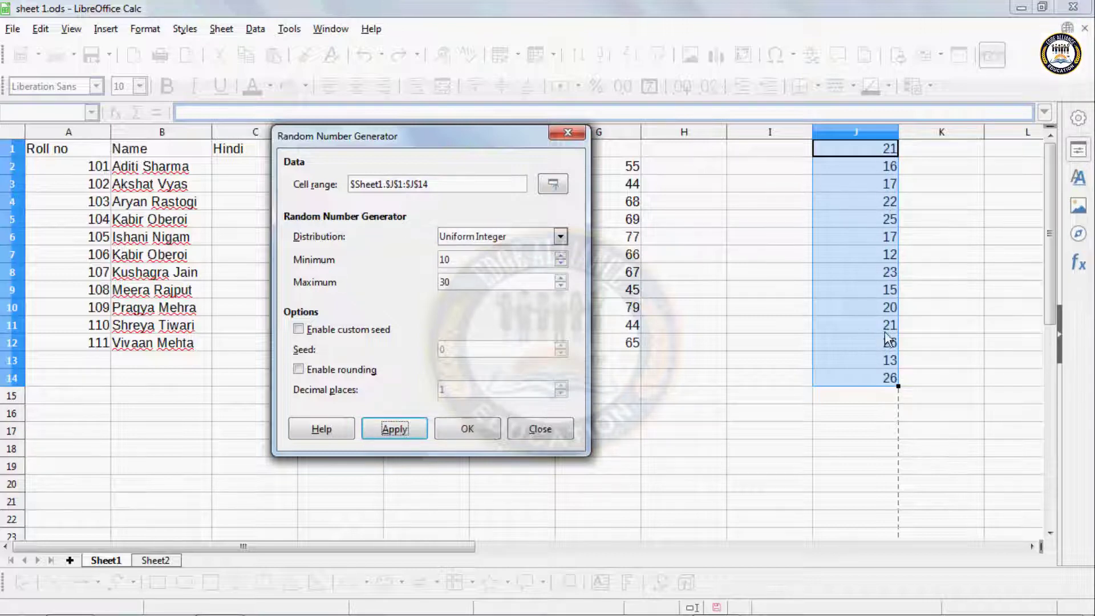
# Regenerate the random integers in J1:J14 several times and close the Random Number Generator.
pyautogui.click(417, 436)
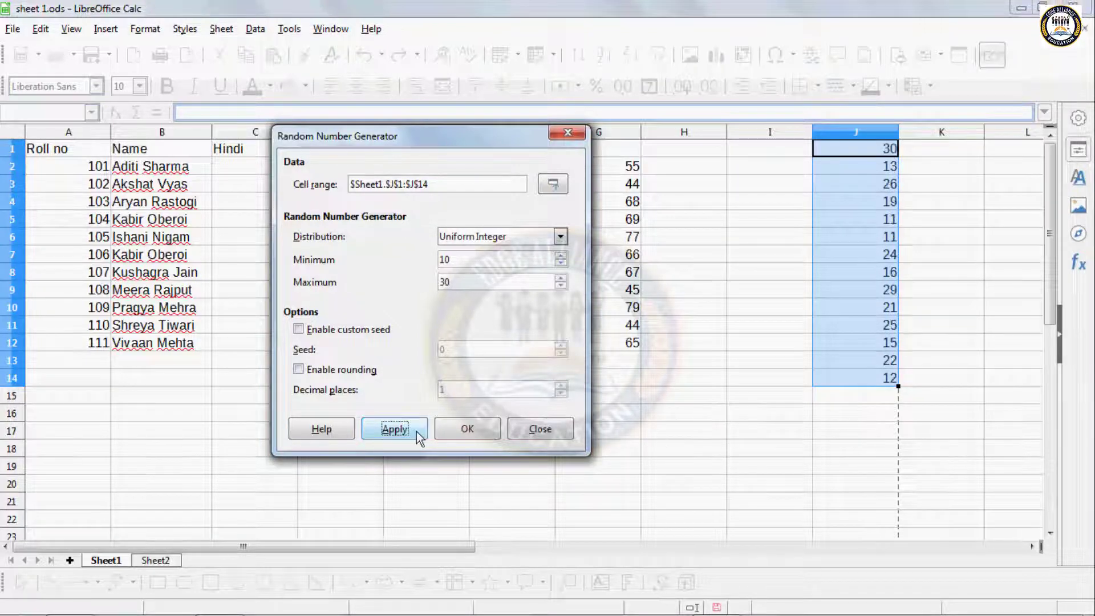
pyautogui.click(417, 433)
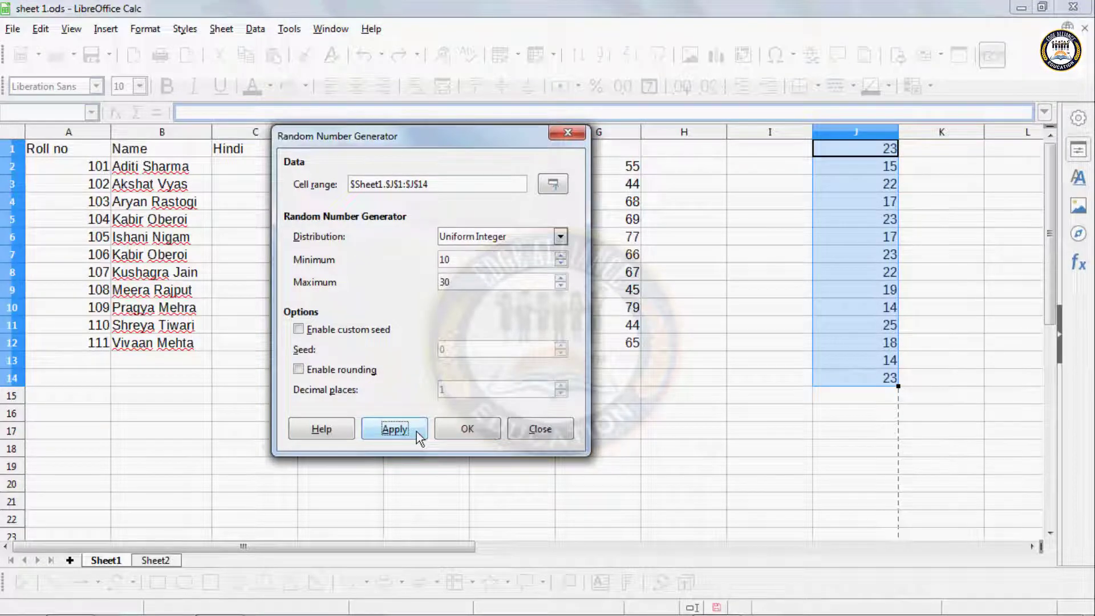
pyautogui.click(419, 435)
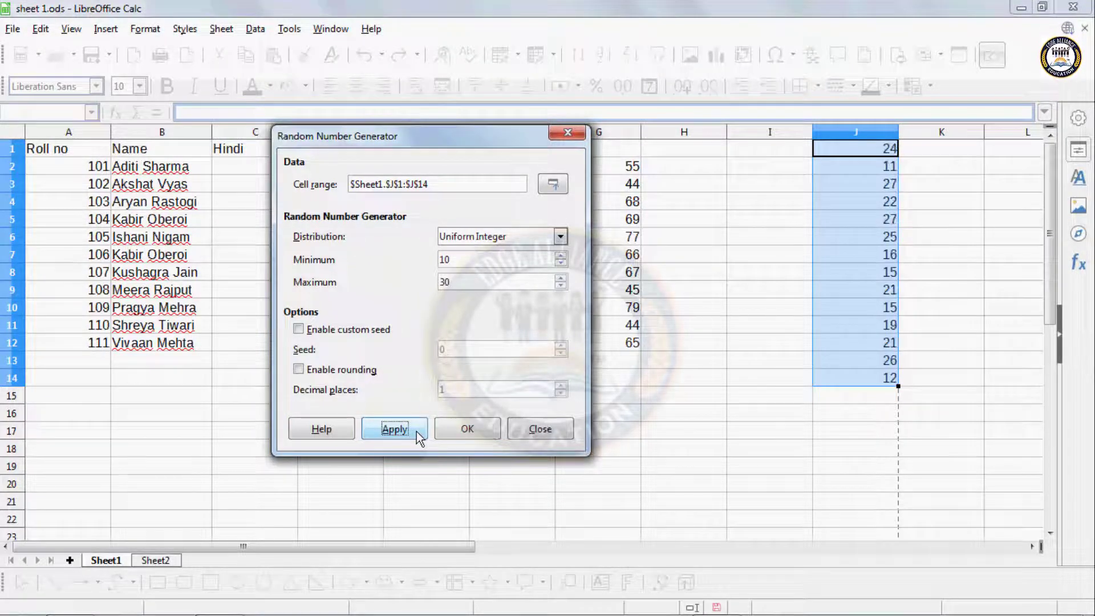
pyautogui.click(420, 437)
pyautogui.click(418, 436)
pyautogui.click(417, 436)
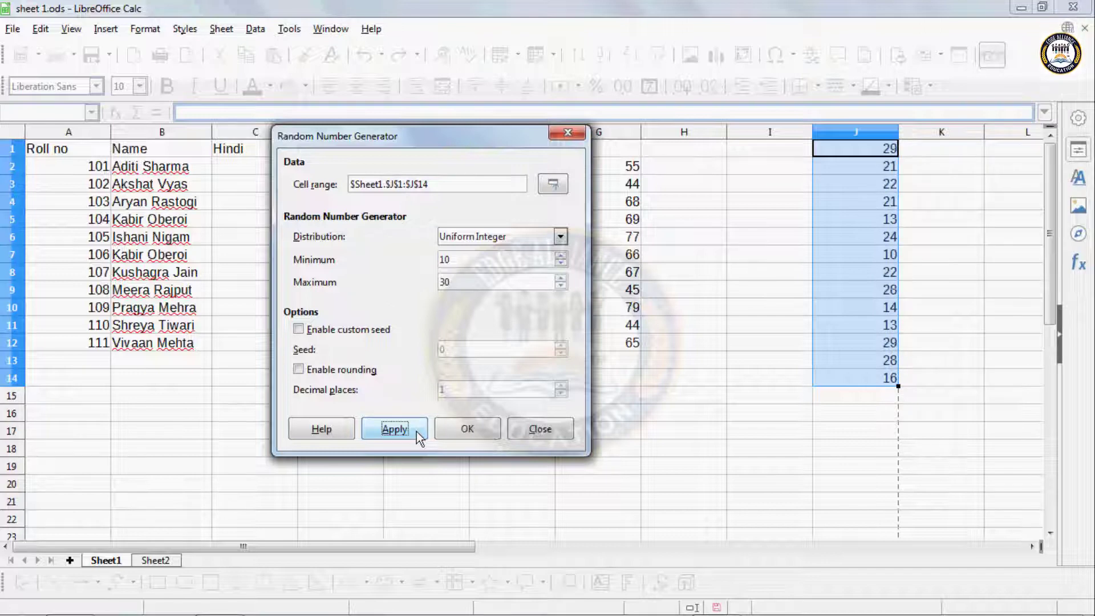
pyautogui.click(573, 134)
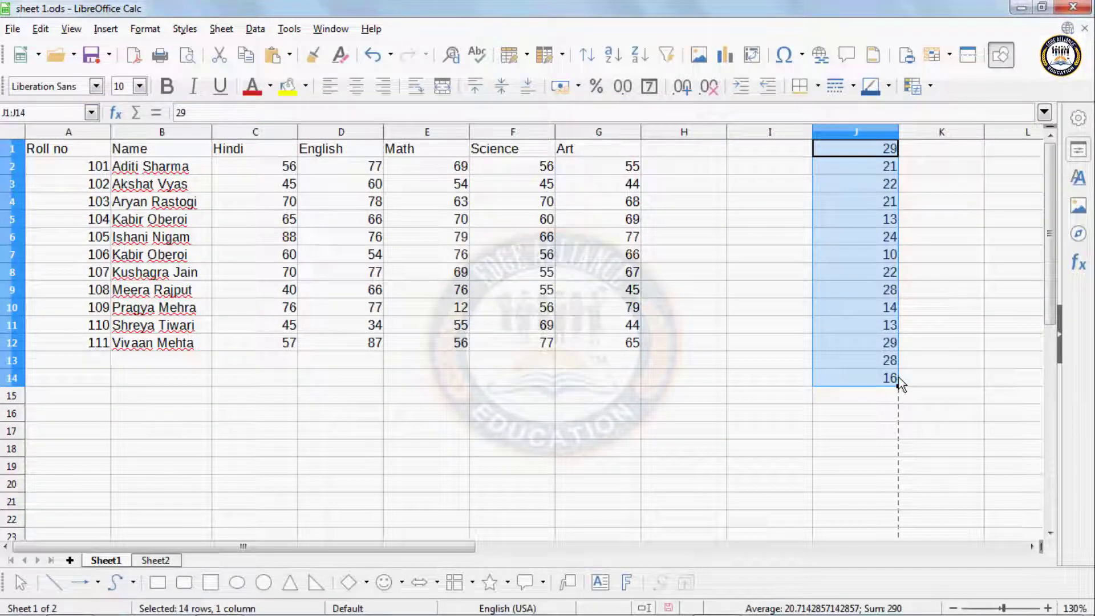
pyautogui.click(395, 394)
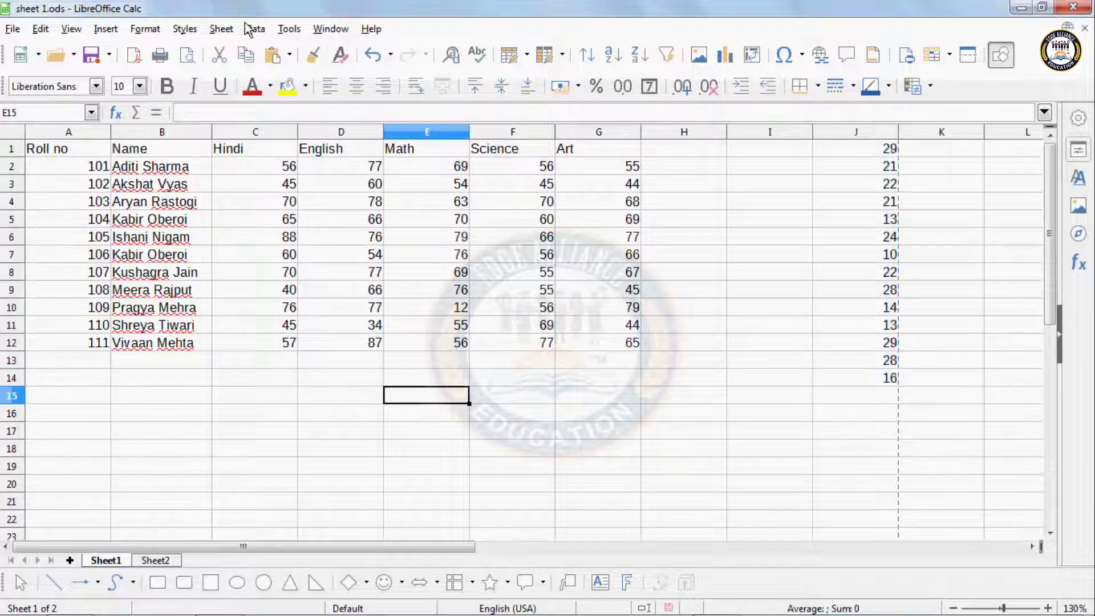
pyautogui.click(221, 28)
pyautogui.click(520, 257)
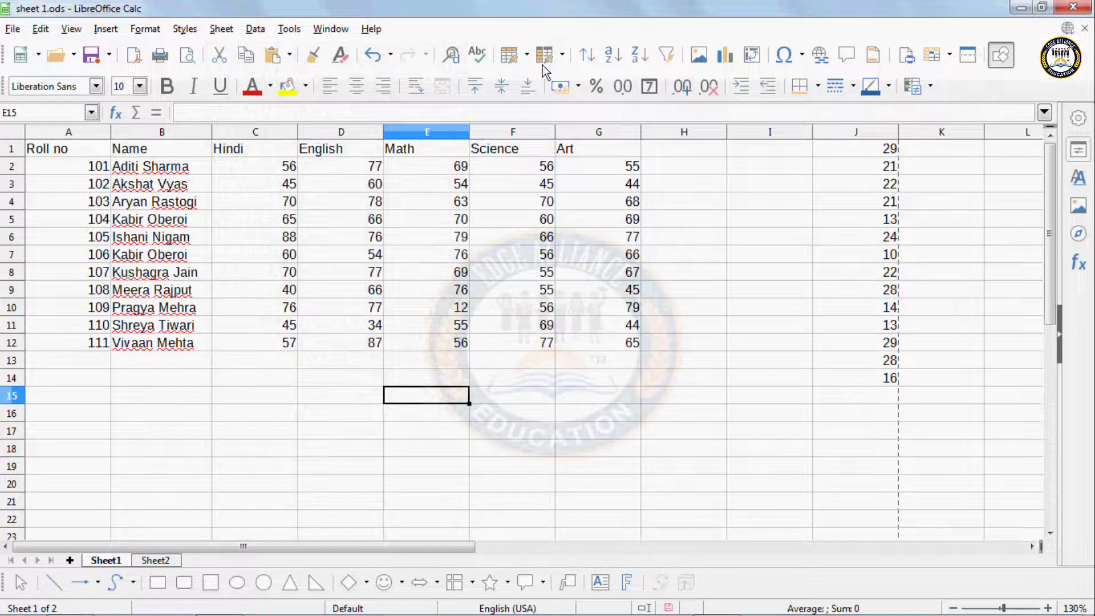
pyautogui.click(525, 55)
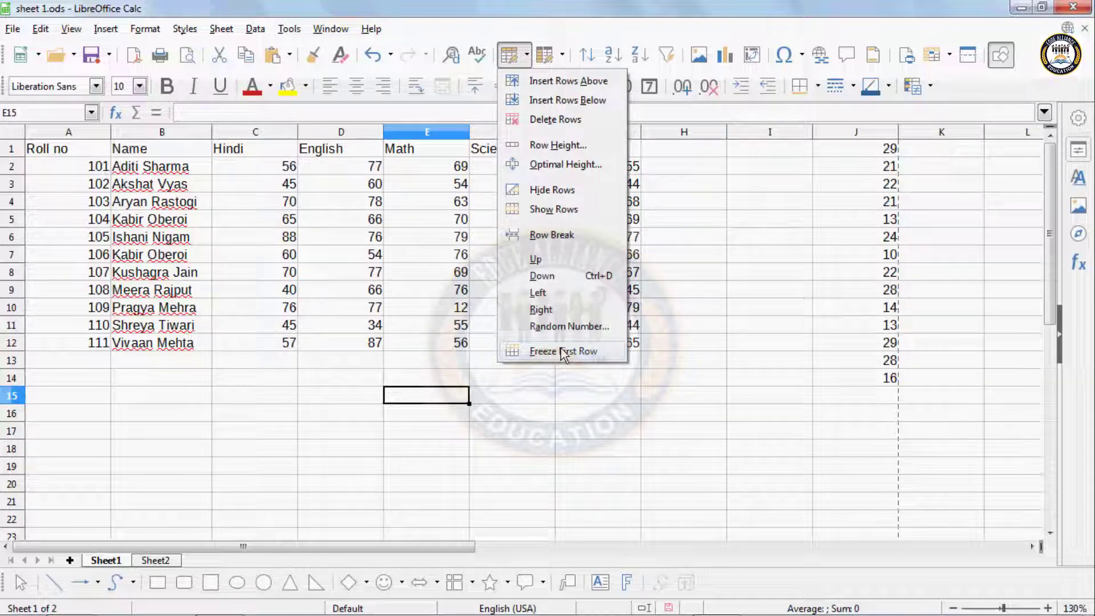
pyautogui.click(80, 298)
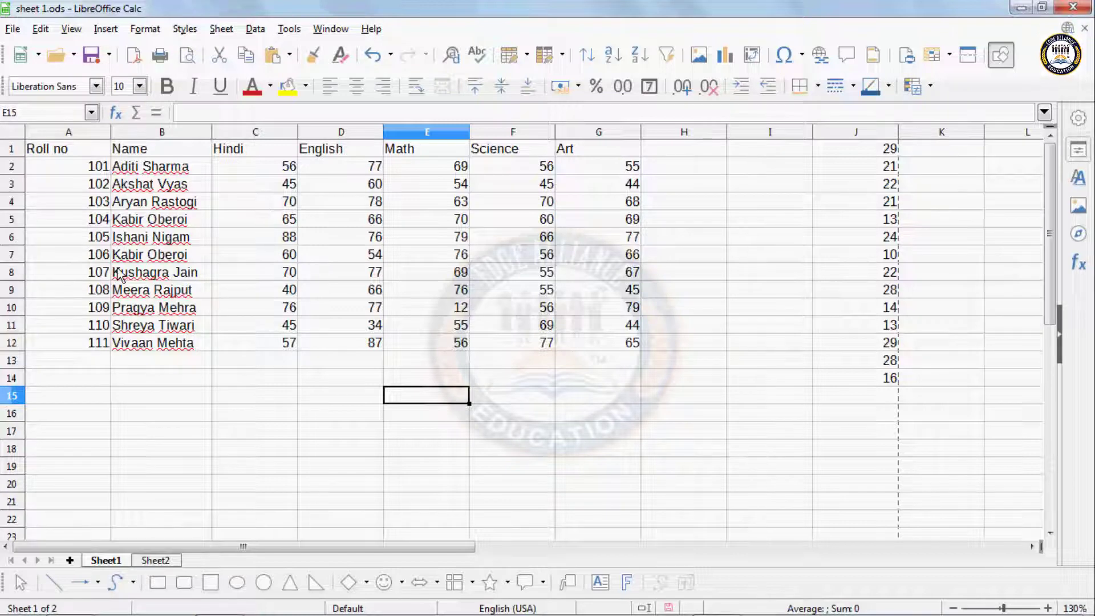
# Add a new student in row 13, entering roll number 112 in A13 and the student's full name in B13.
pyautogui.scroll(-2, 118, 275)
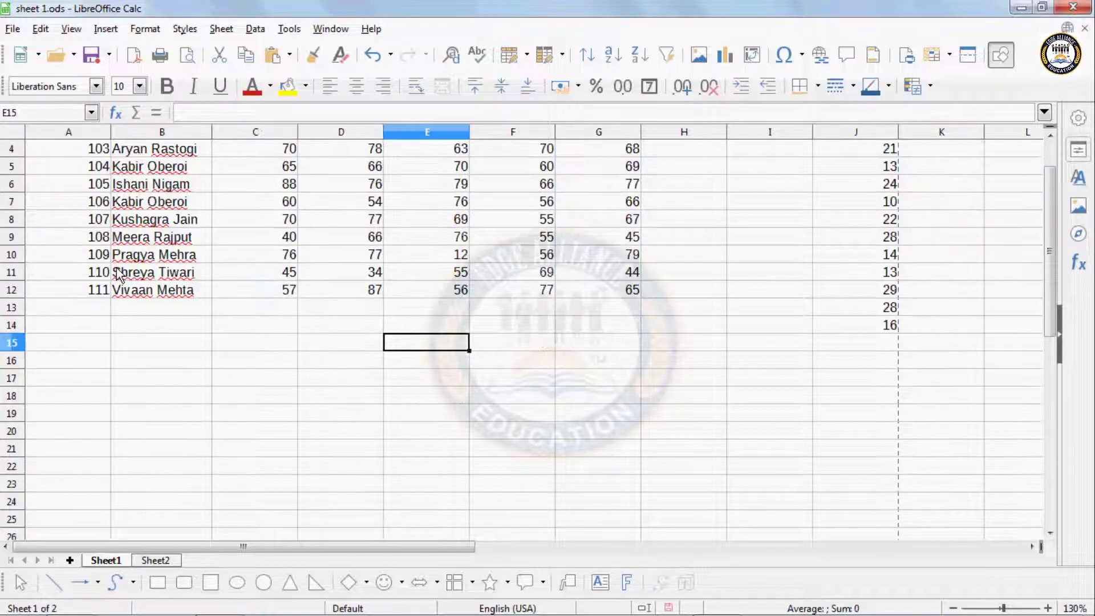
pyautogui.scroll(-1, 118, 274)
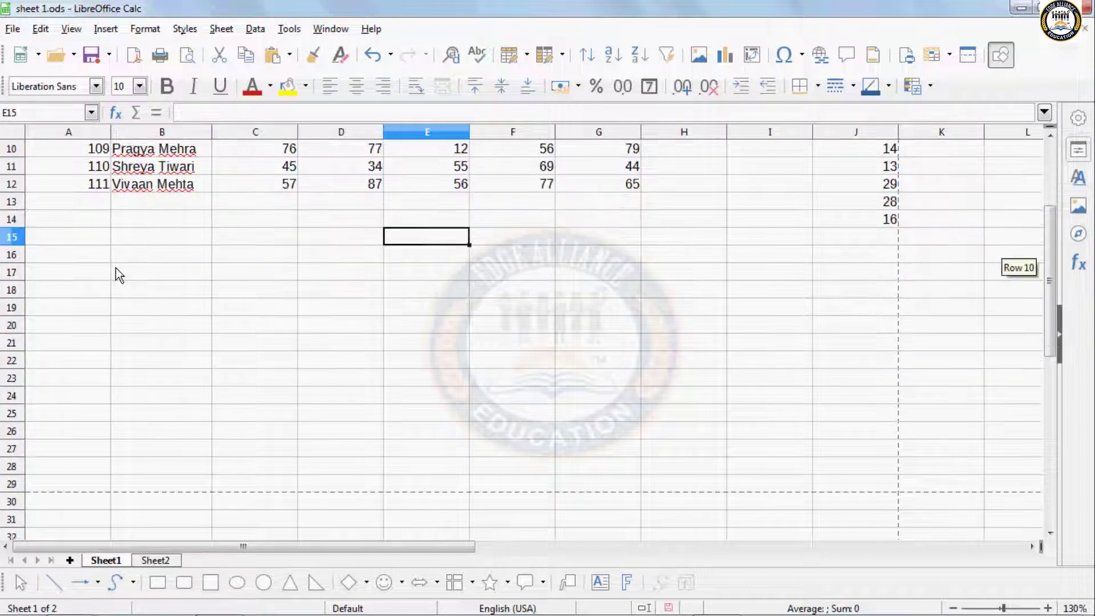
pyautogui.click(98, 203)
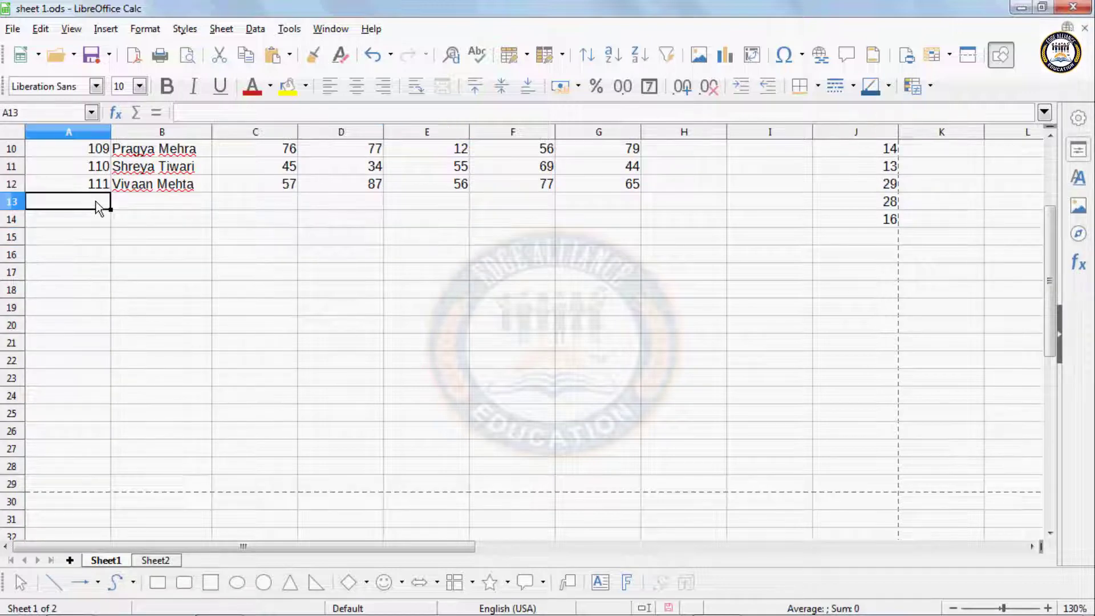
pyautogui.write('112')
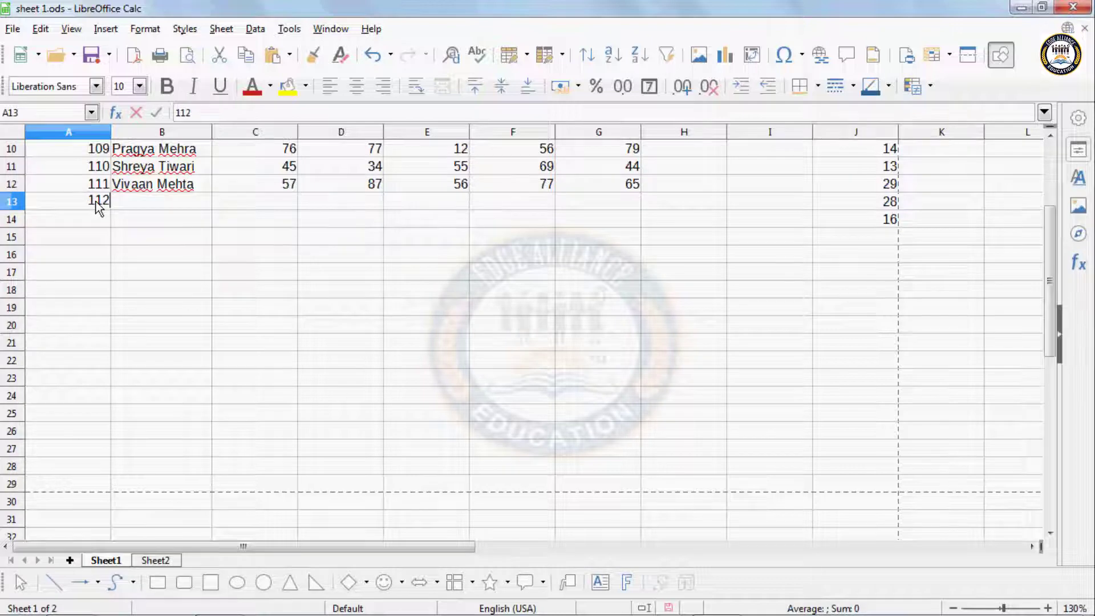
pyautogui.press('Tab')
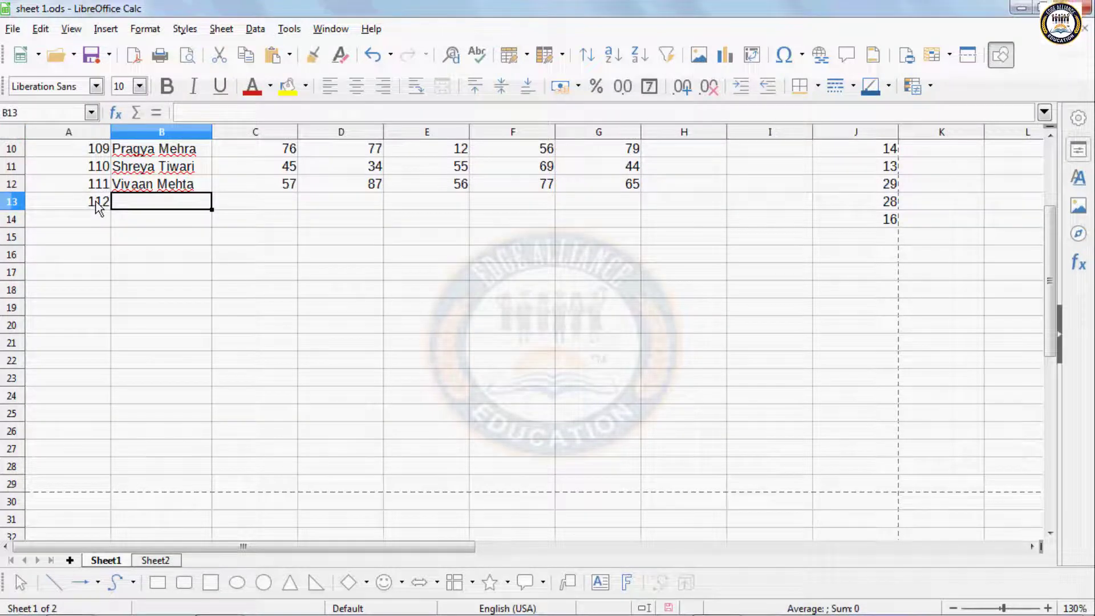
pyautogui.write('G')
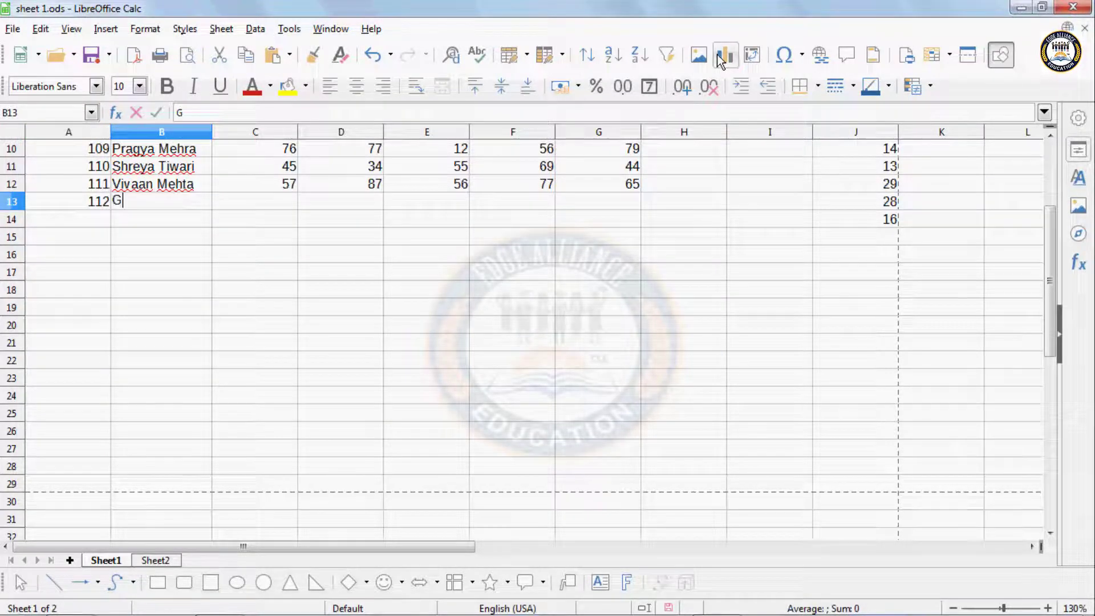
pyautogui.write('itika')
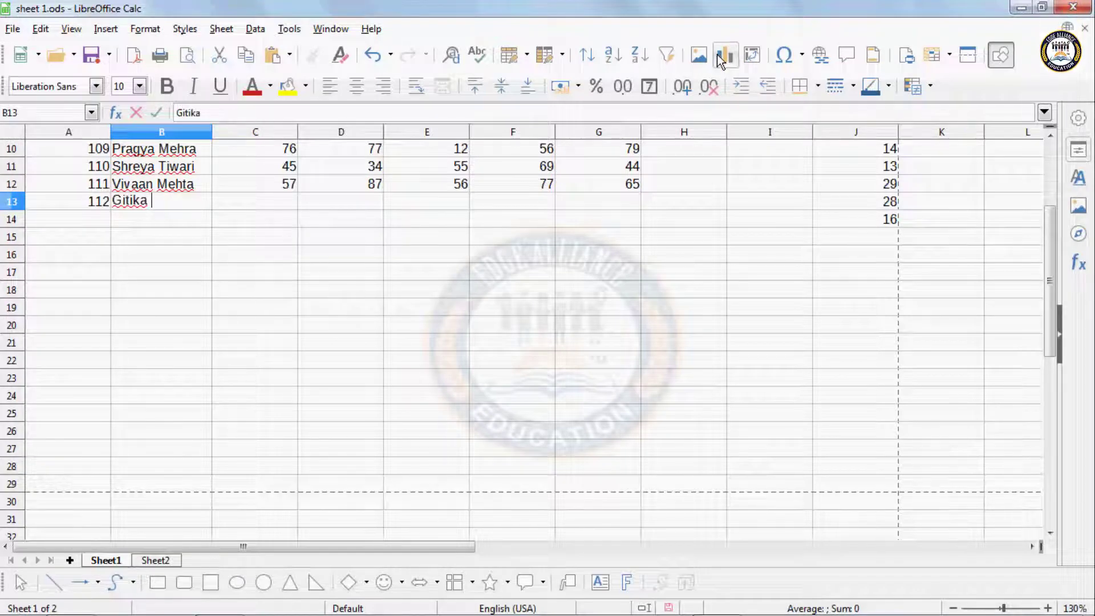
pyautogui.write(' M')
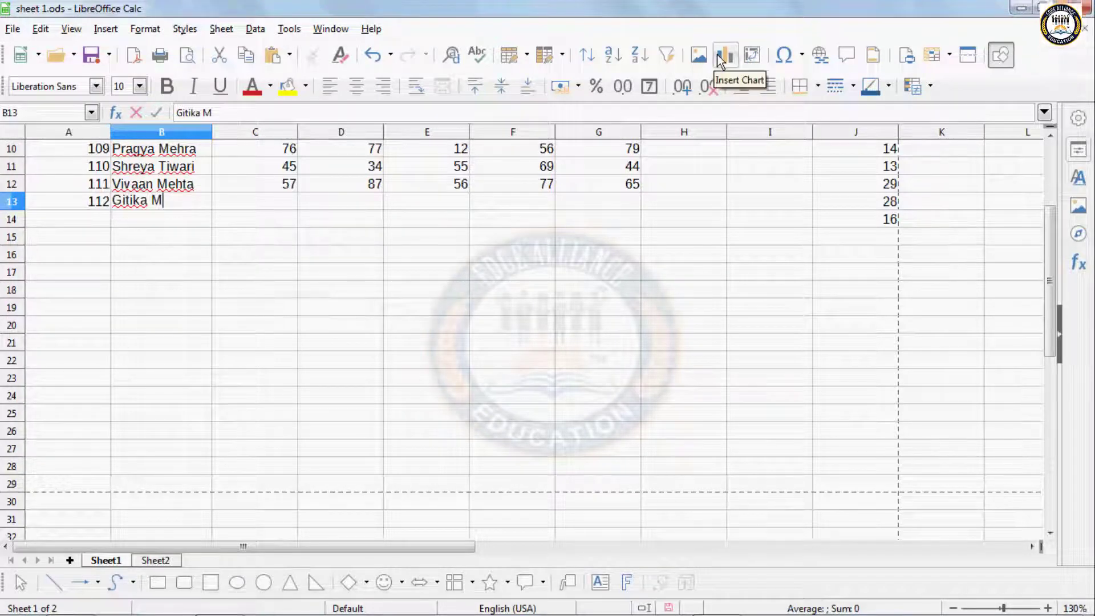
pyautogui.write('ital')
pyautogui.press('Tab')
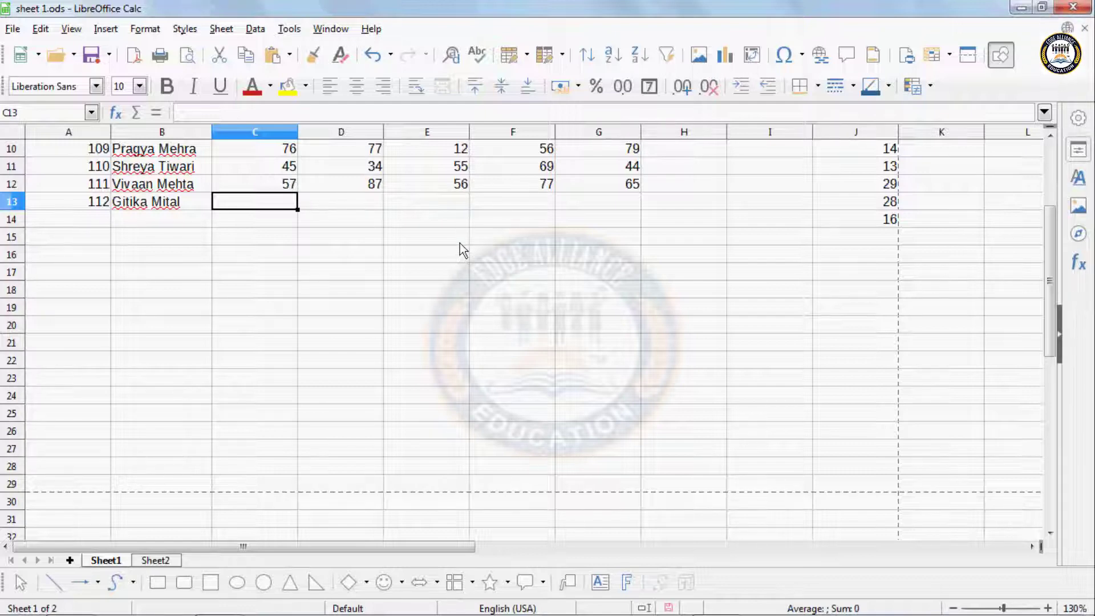
# Freeze the first row so the subject headings stay in view while scrolling.
pyautogui.scroll(1, 459, 243)
pyautogui.scroll(1, 459, 243)
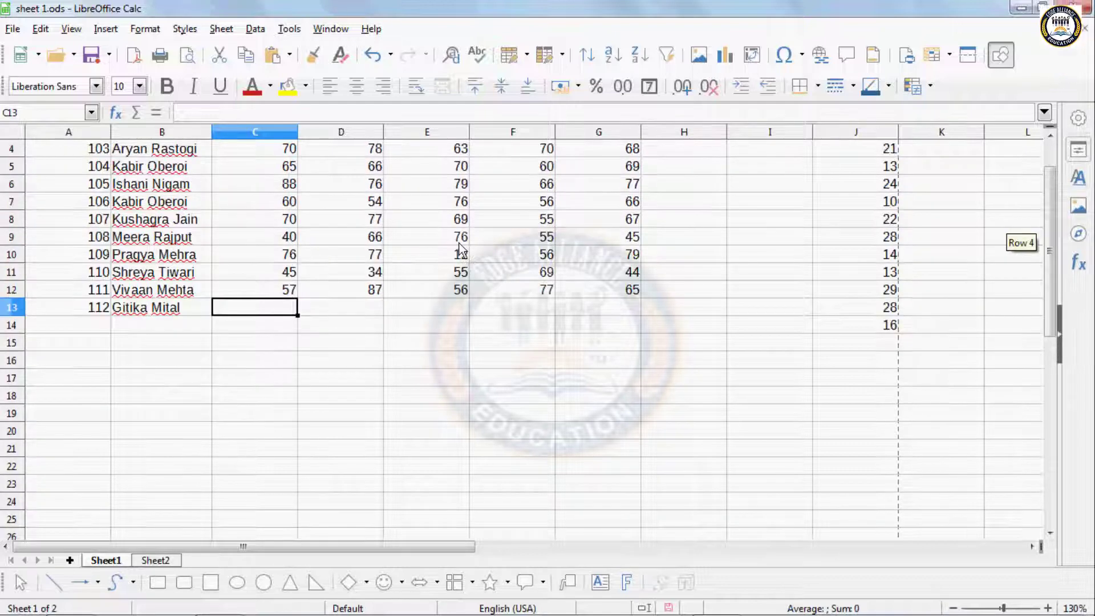
pyautogui.scroll(1, 460, 244)
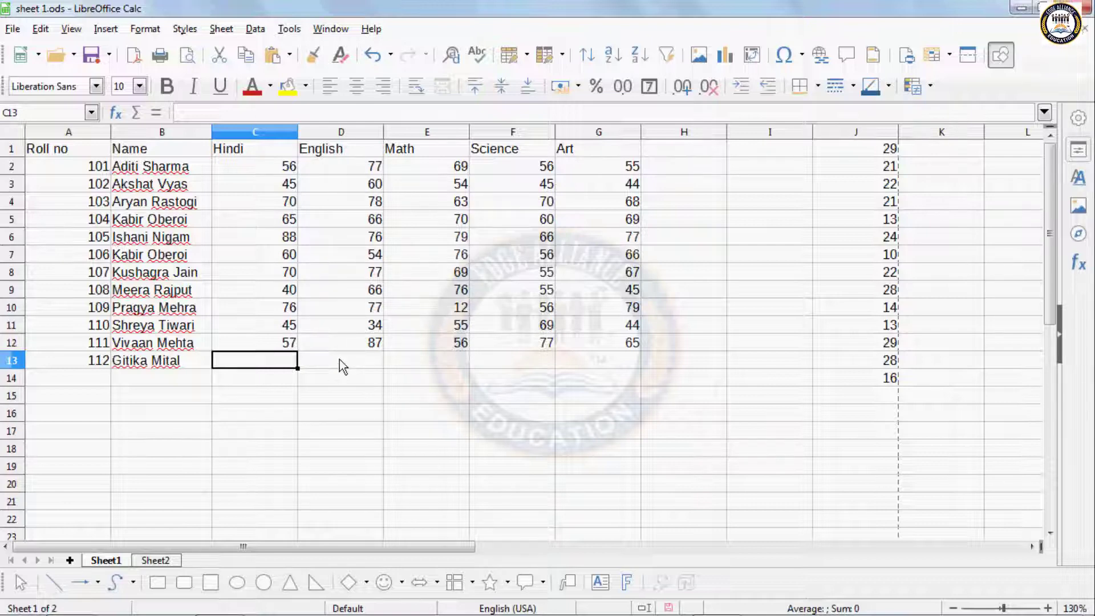
pyautogui.scroll(-2, 340, 359)
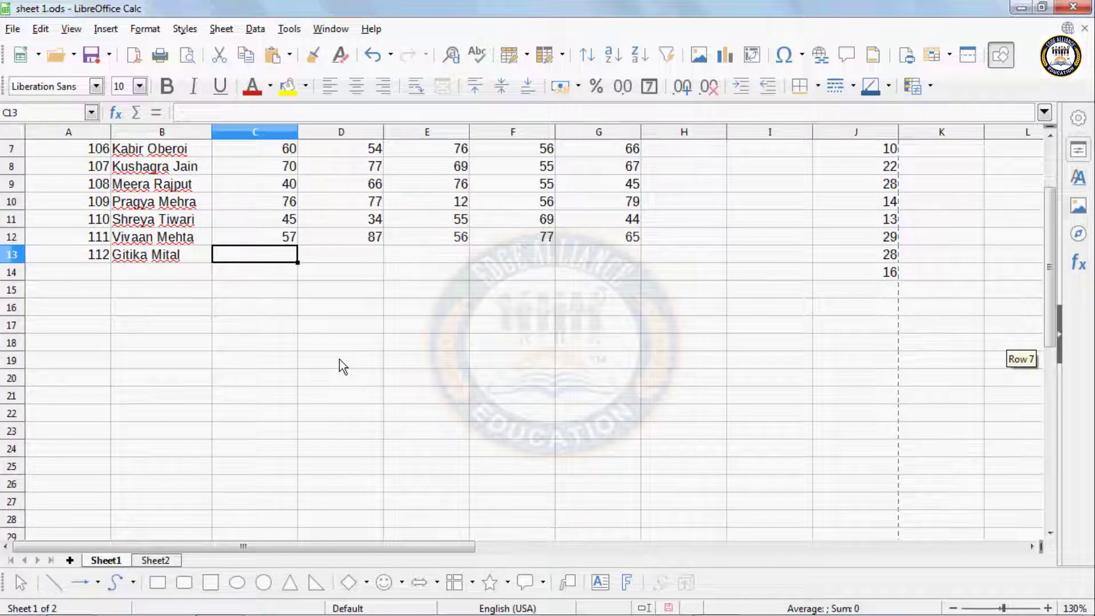
pyautogui.scroll(1, 340, 359)
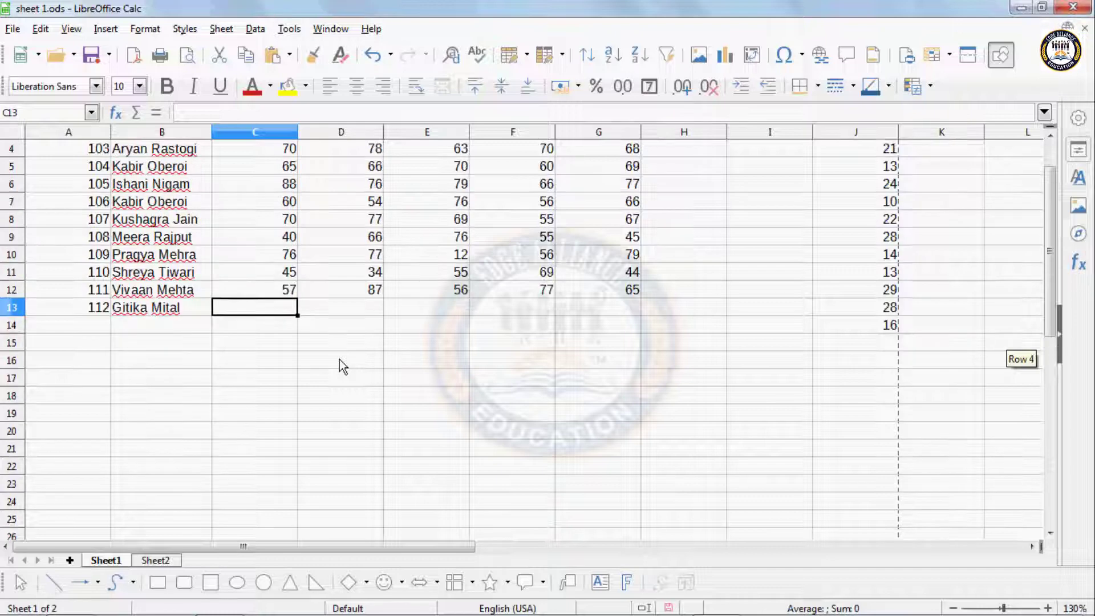
pyautogui.scroll(1, 340, 360)
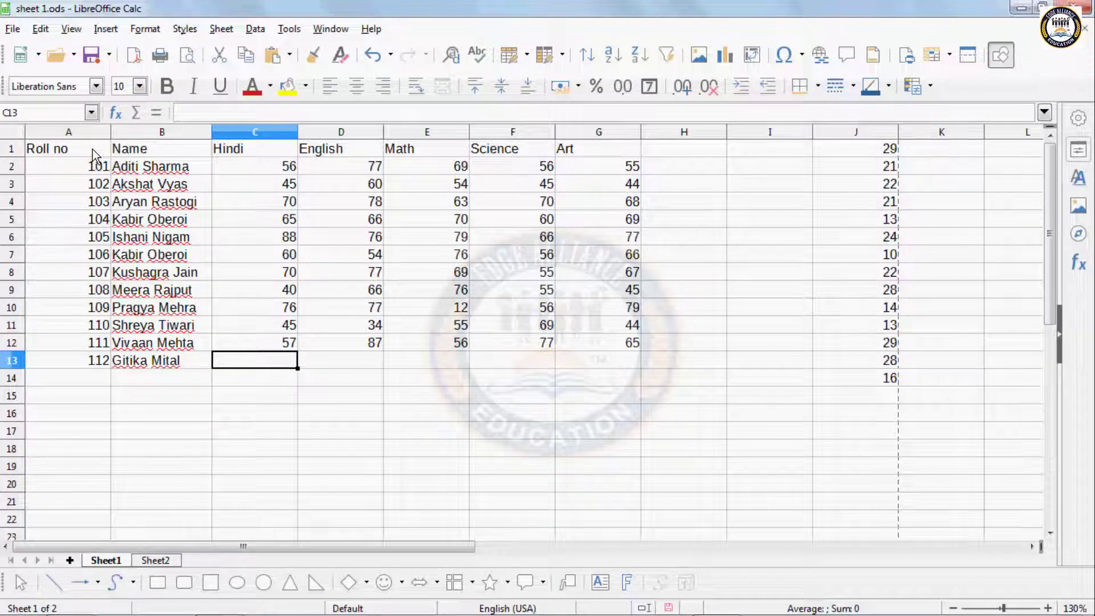
pyautogui.moveTo(93, 181); pyautogui.dragTo(95, 170)
pyautogui.click(94, 171)
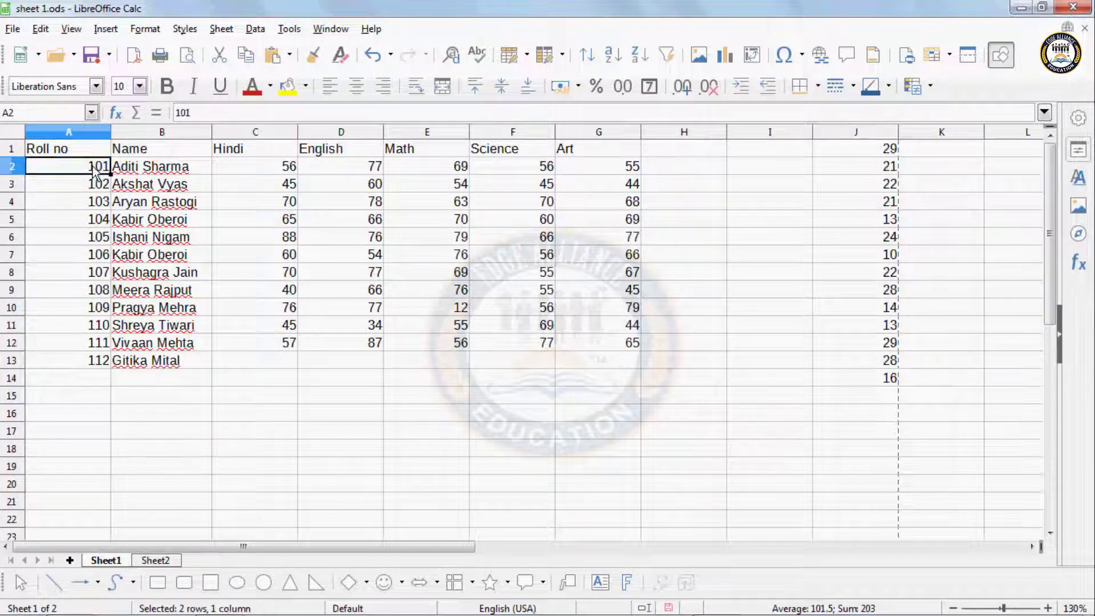
pyautogui.click(520, 55)
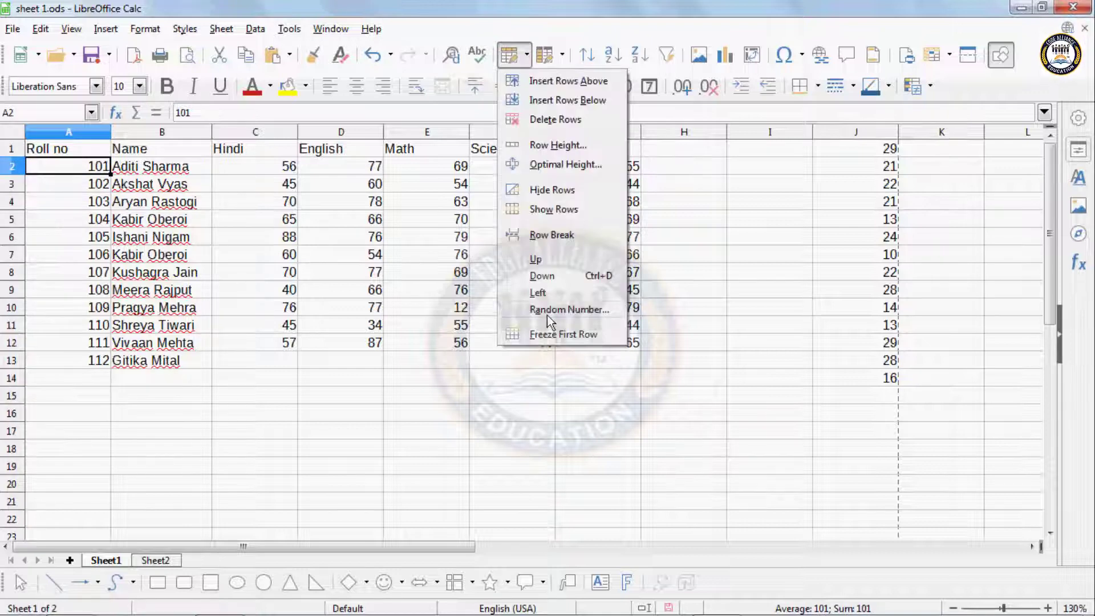
pyautogui.click(571, 336)
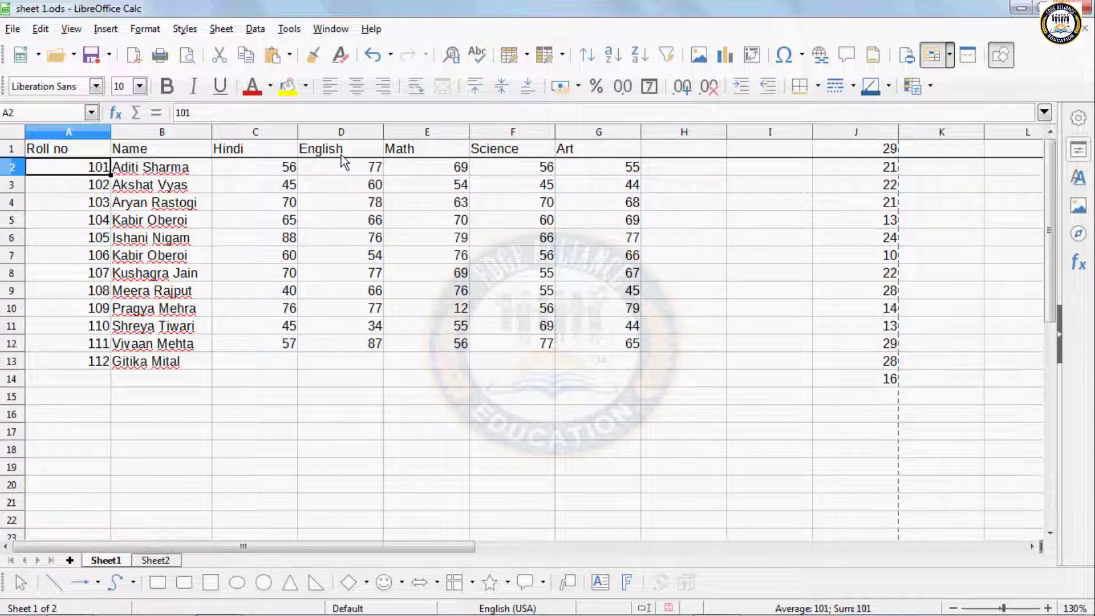
# Fill in the new student's marks in row 13: Hindi 56, English 76, Math 87, Science 65 and Art 76.
pyautogui.scroll(-3, 401, 256)
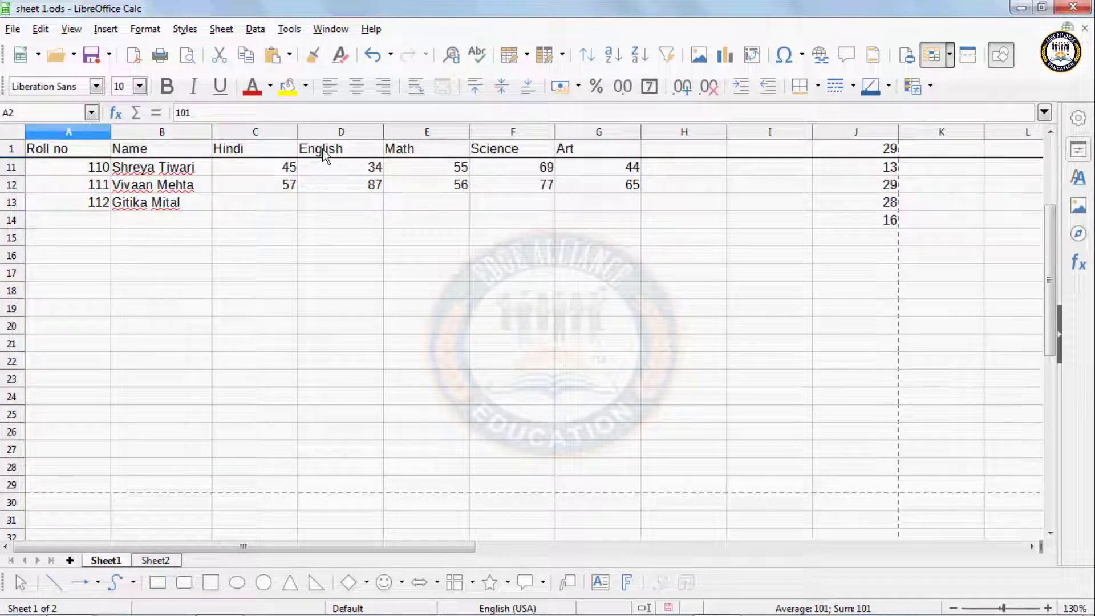
pyautogui.click(292, 197)
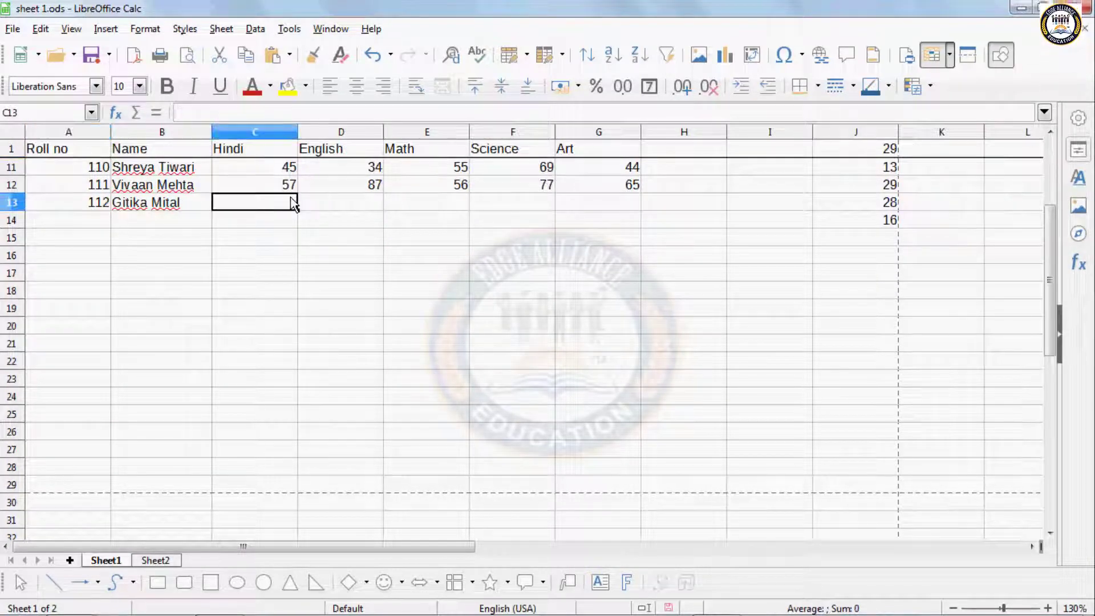
pyautogui.write('57')
pyautogui.press('Tab')
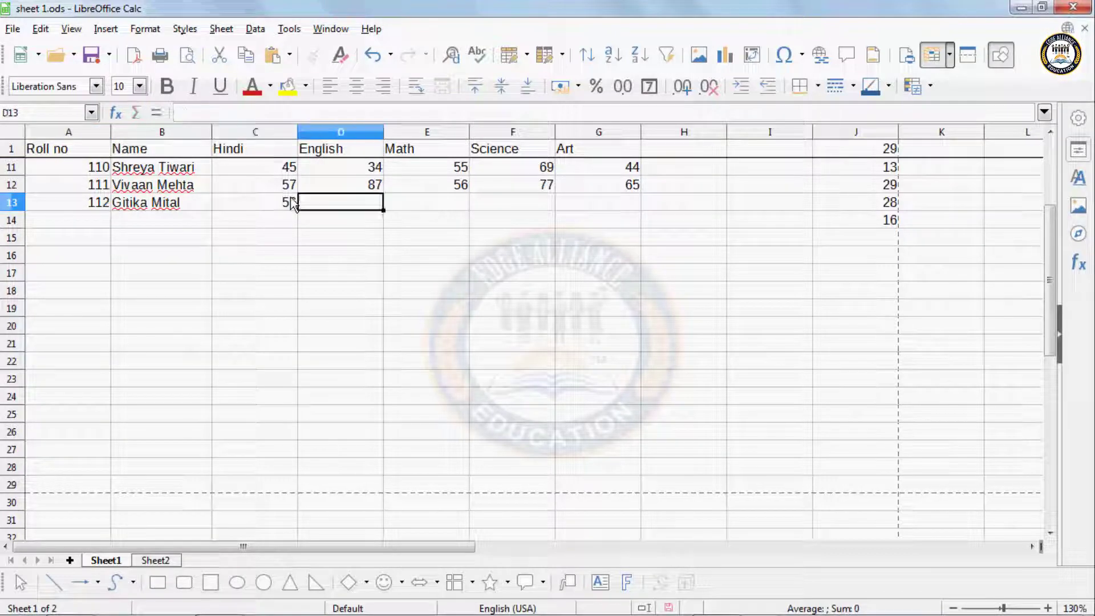
pyautogui.write('76')
pyautogui.press('Tab')
pyautogui.write('87')
pyautogui.press('Tab')
pyautogui.write('656')
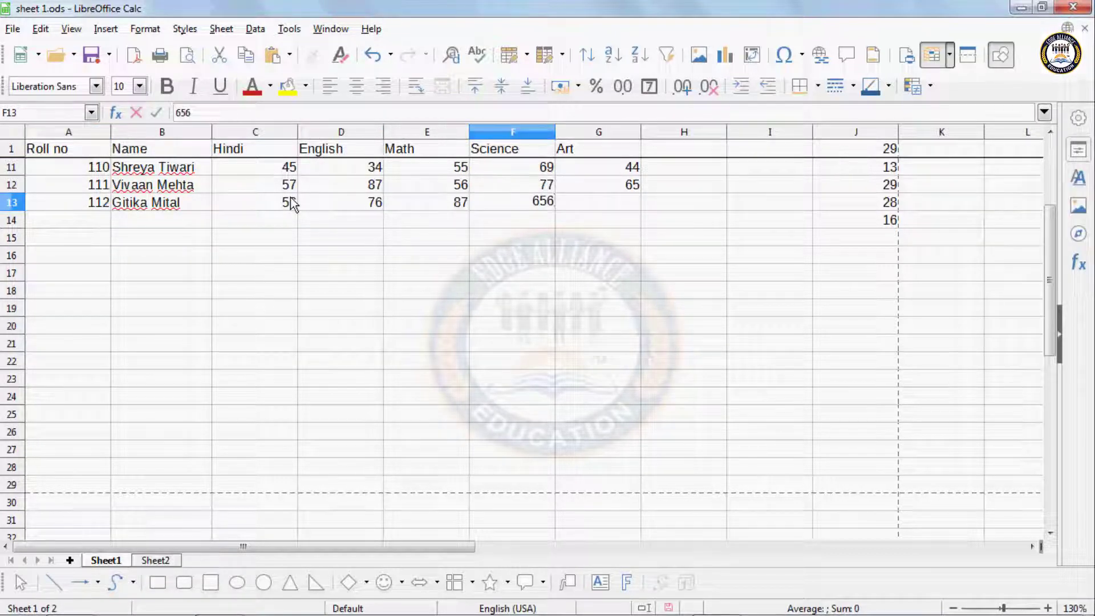
pyautogui.press('BackSpace')
pyautogui.press('Tab')
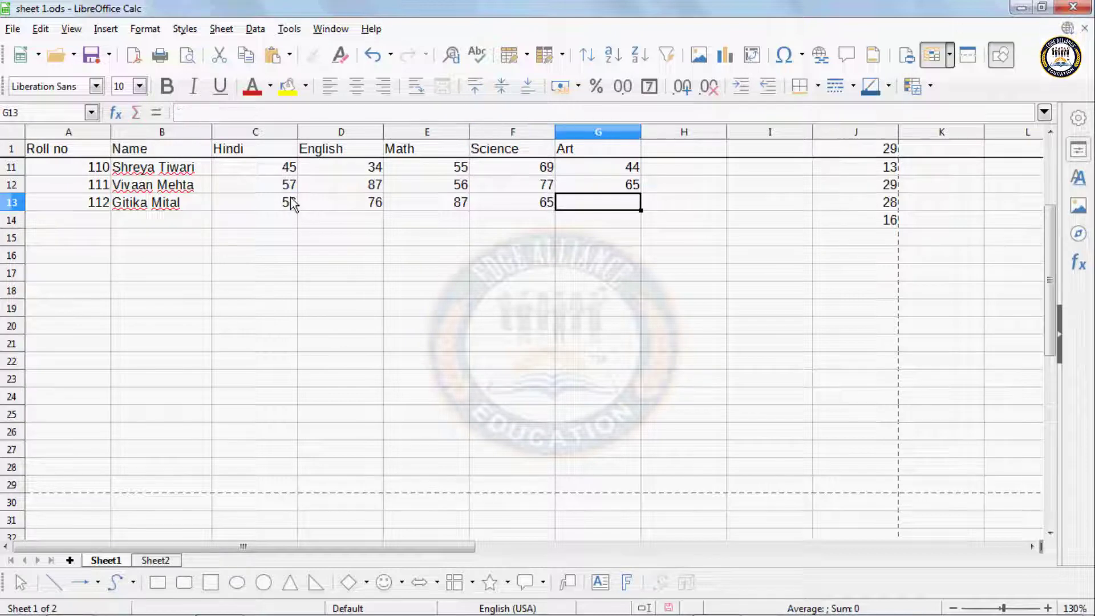
pyautogui.write('76')
pyautogui.click(286, 261)
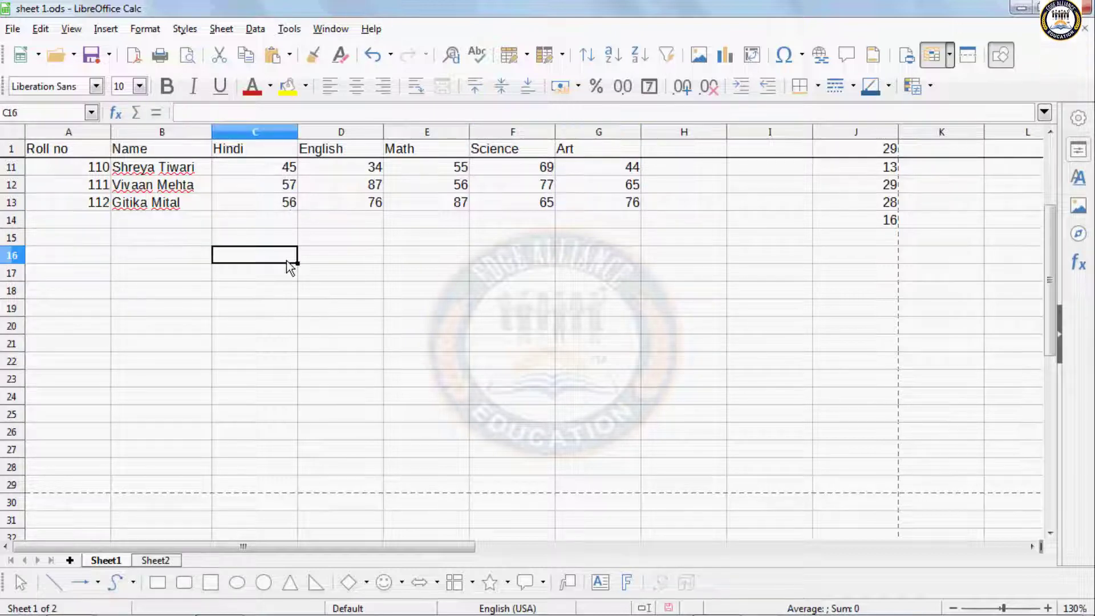
# Unfreeze the first row and check that the headings scroll with the rest of the sheet.
pyautogui.scroll(3, 286, 261)
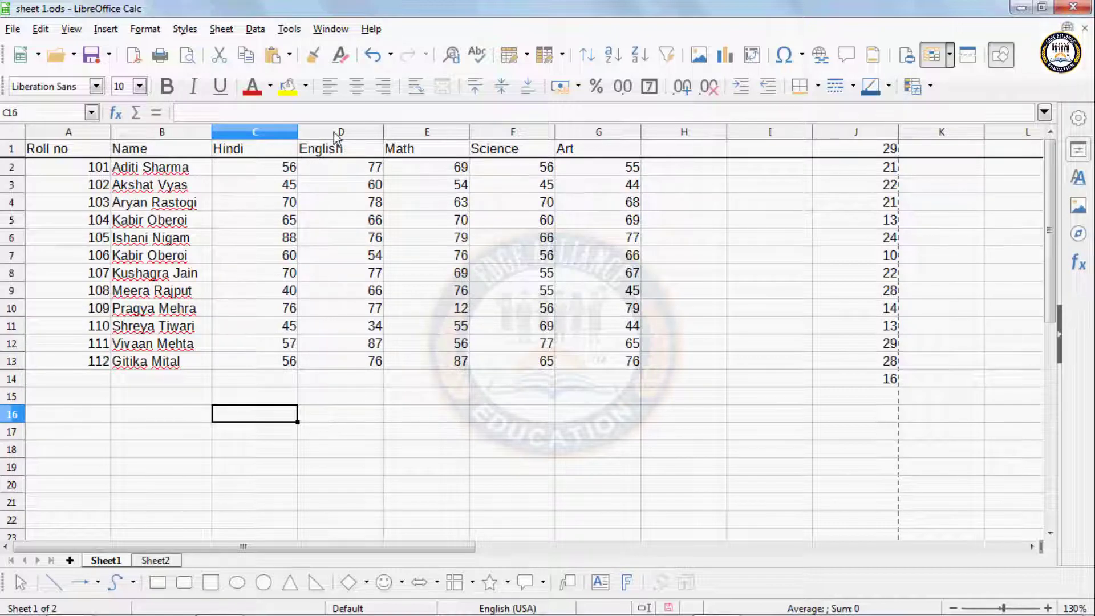
pyautogui.click(79, 29)
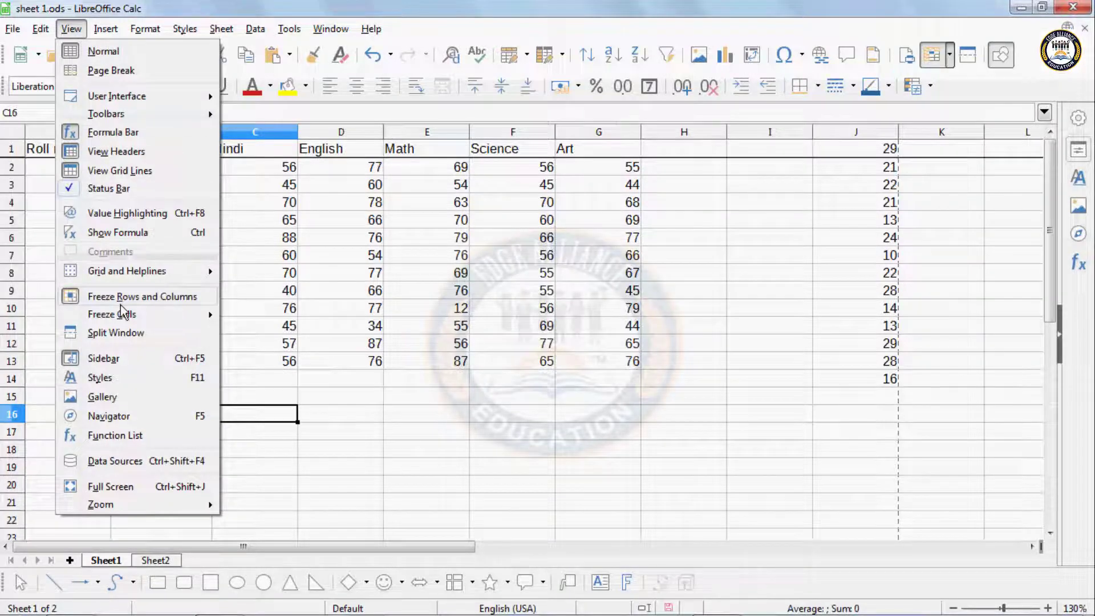
pyautogui.click(162, 297)
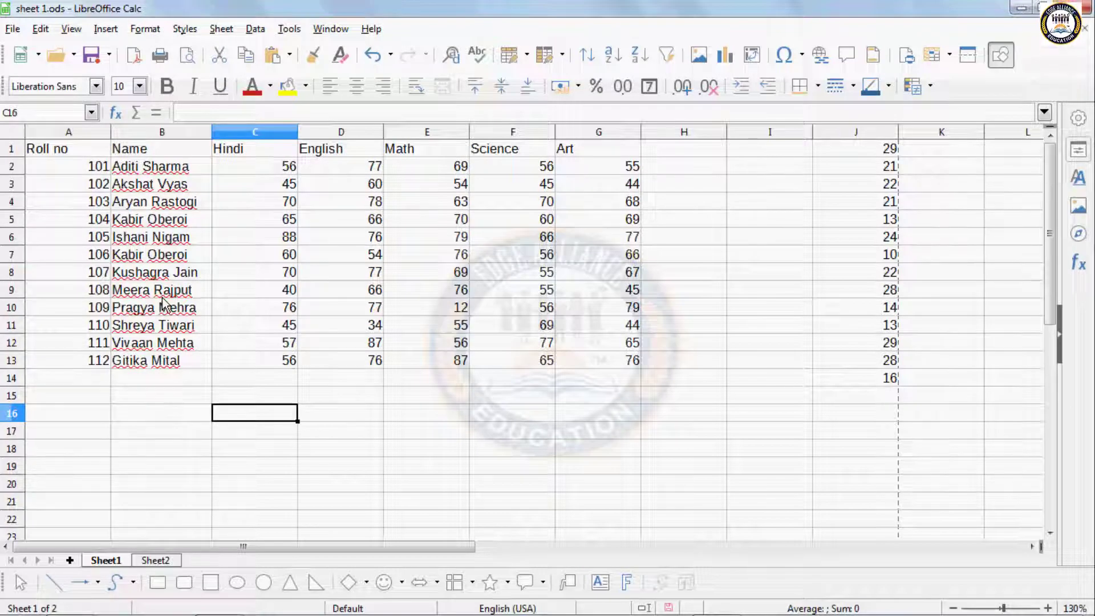
pyautogui.scroll(-4, 162, 296)
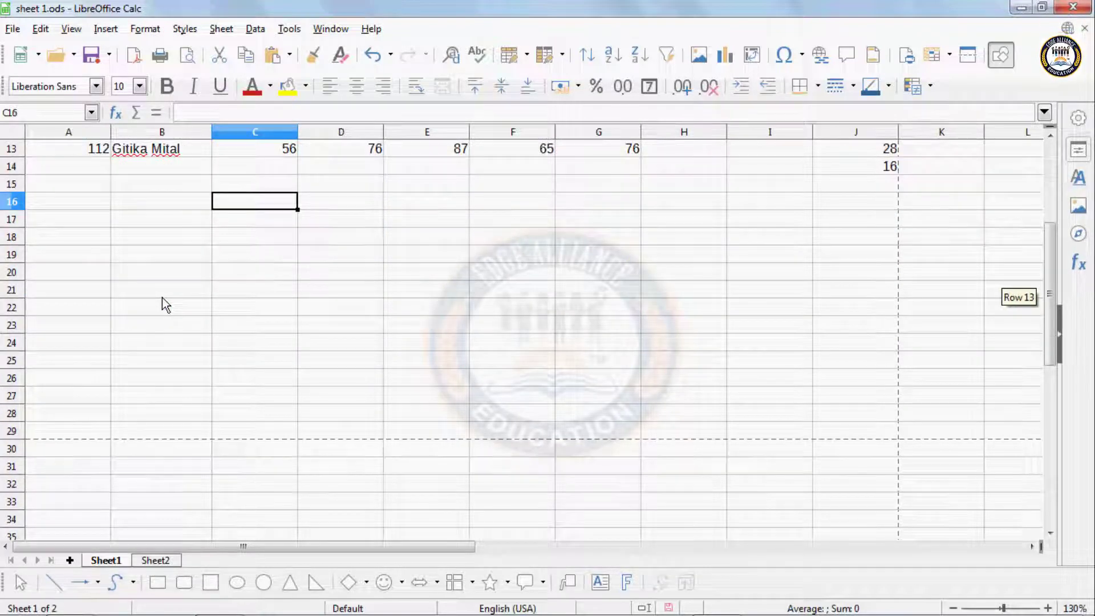
pyautogui.scroll(2, 162, 297)
pyautogui.scroll(-2, 162, 297)
pyautogui.scroll(4, 162, 297)
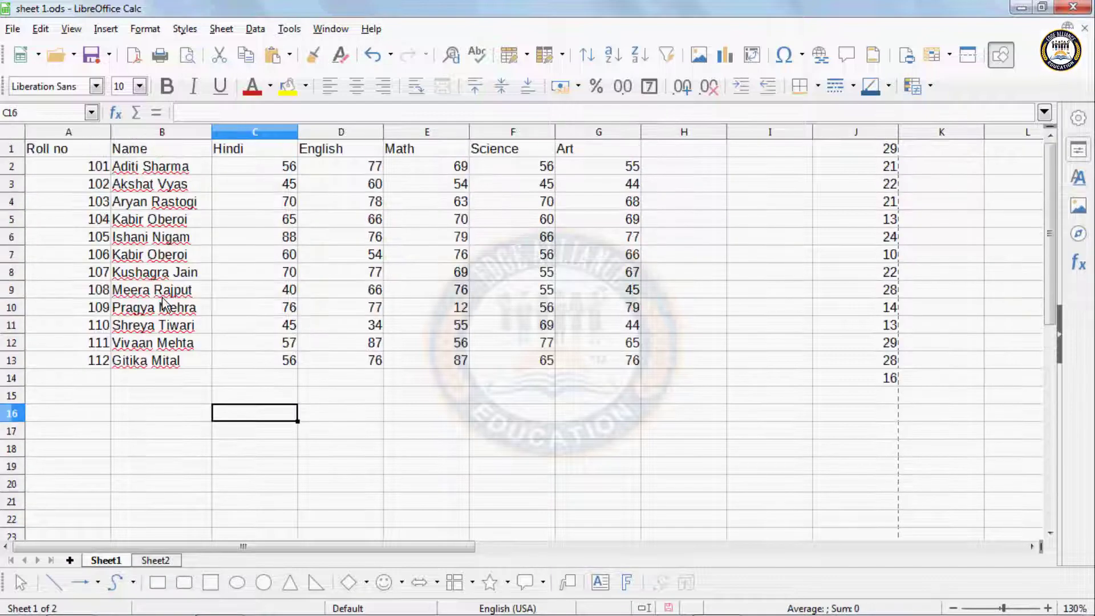
# Delete the random numbers in column J by clearing the range I1:J18.
pyautogui.moveTo(897, 450); pyautogui.dragTo(809, 145)
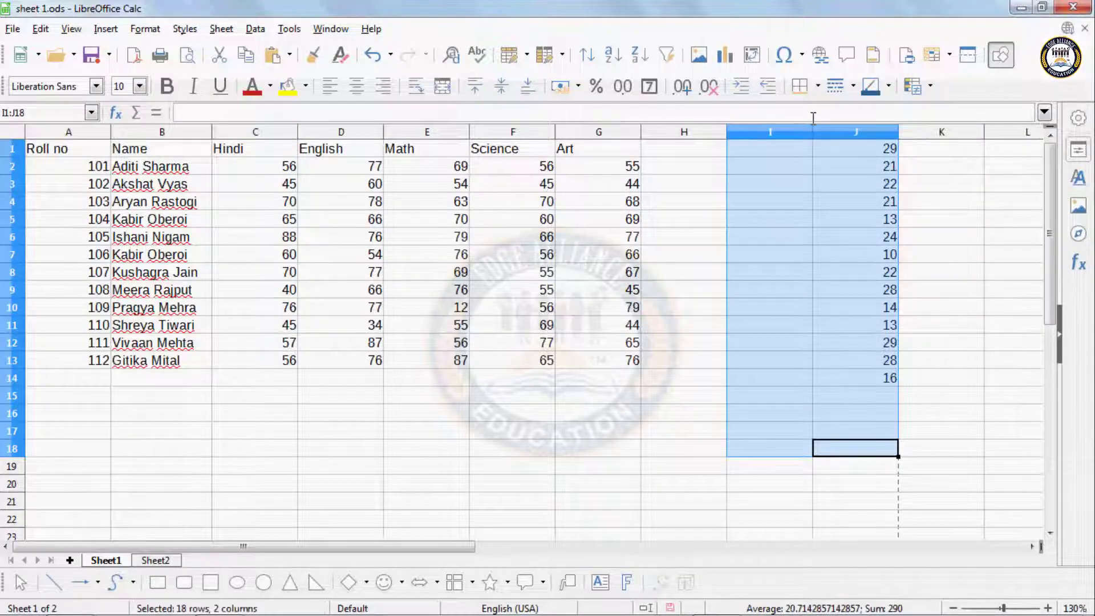
pyautogui.press('Delete')
pyautogui.click(723, 263)
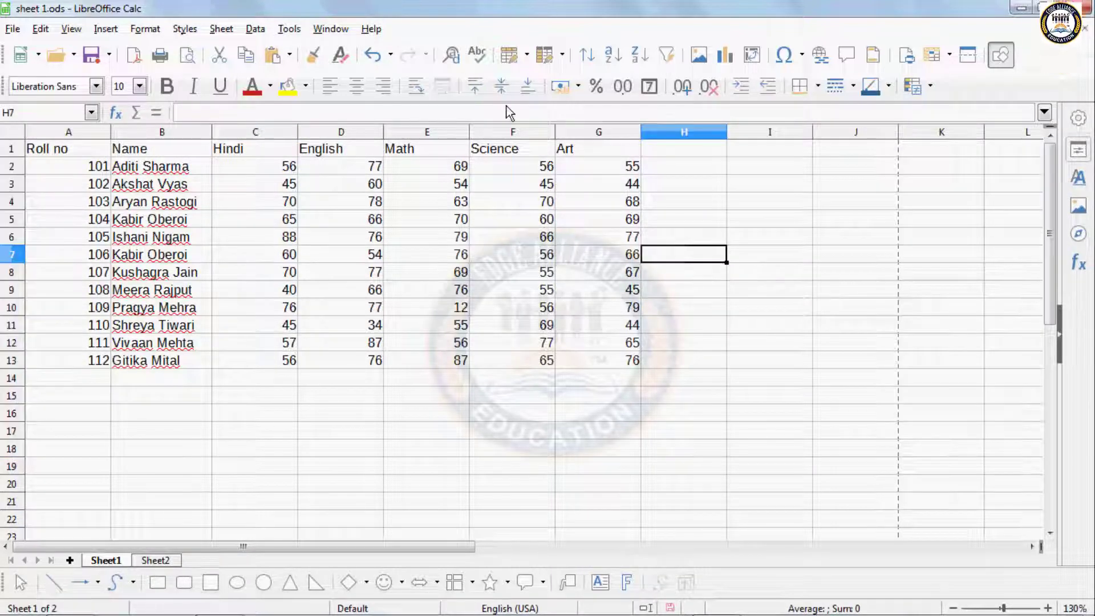
# Insert a blank column before the English column.
pyautogui.click(562, 61)
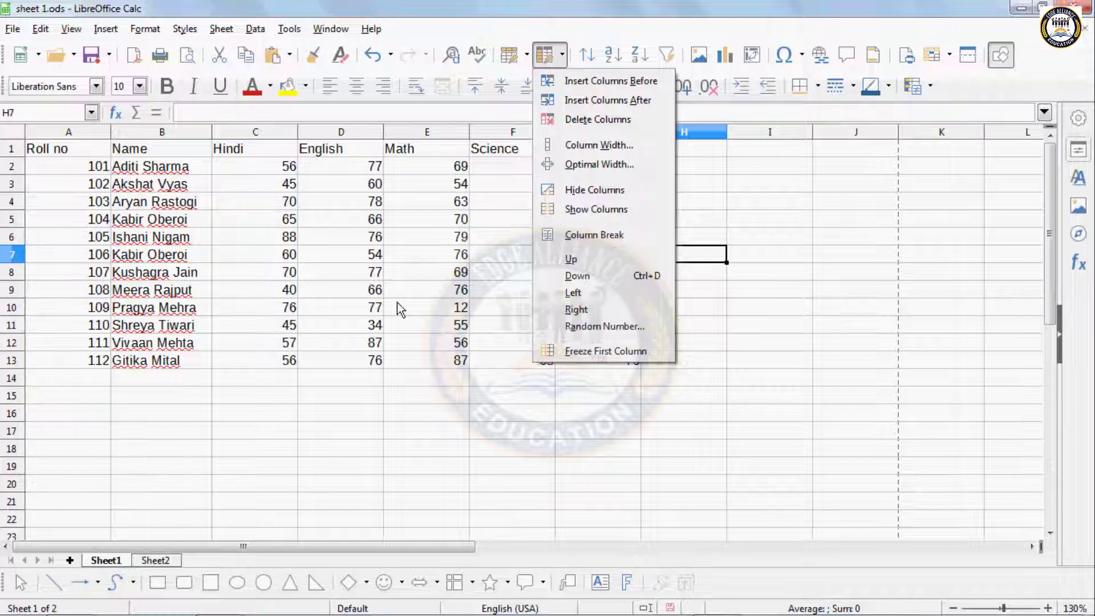
pyautogui.click(323, 399)
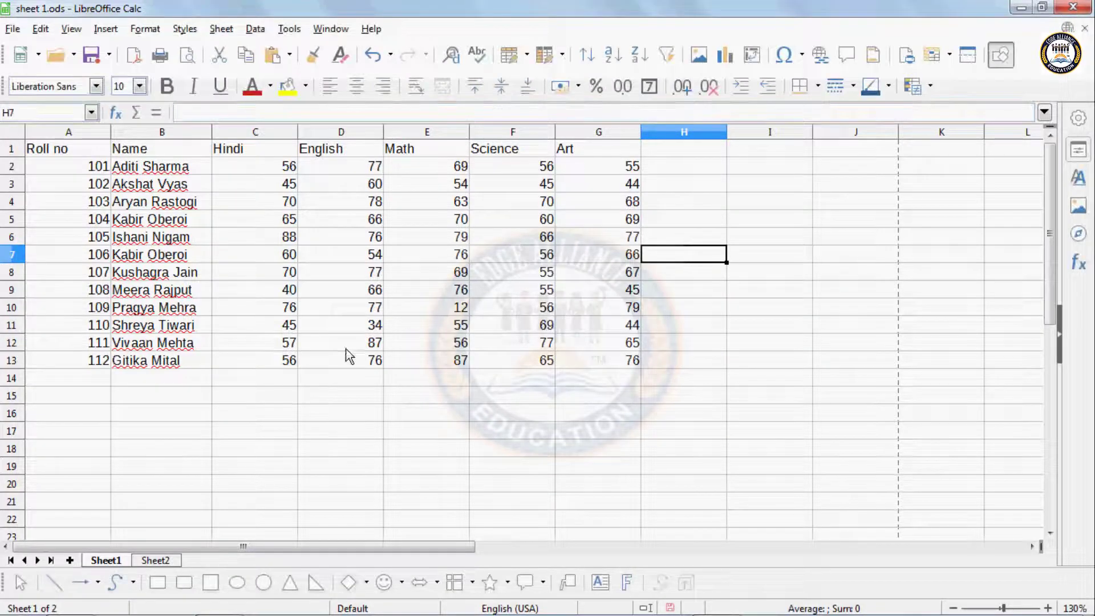
pyautogui.click(366, 244)
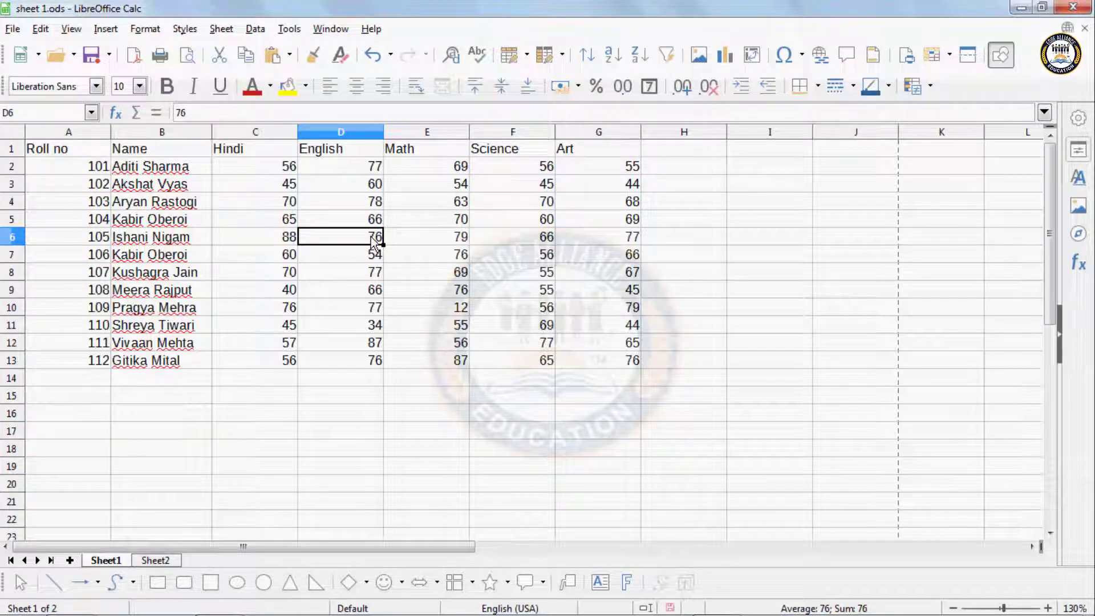
pyautogui.click(559, 60)
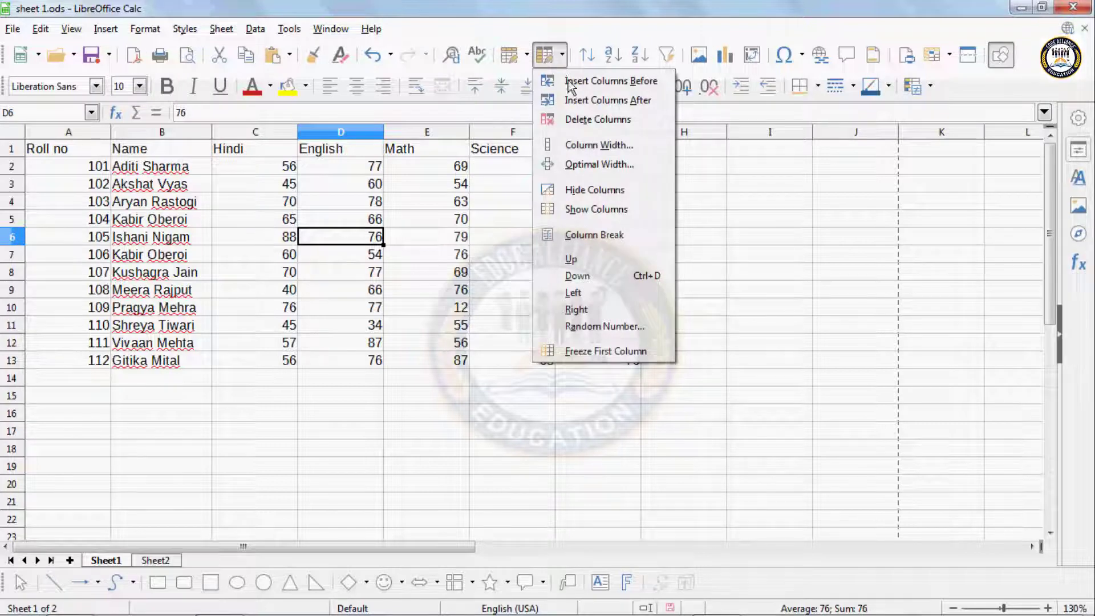
pyautogui.click(604, 85)
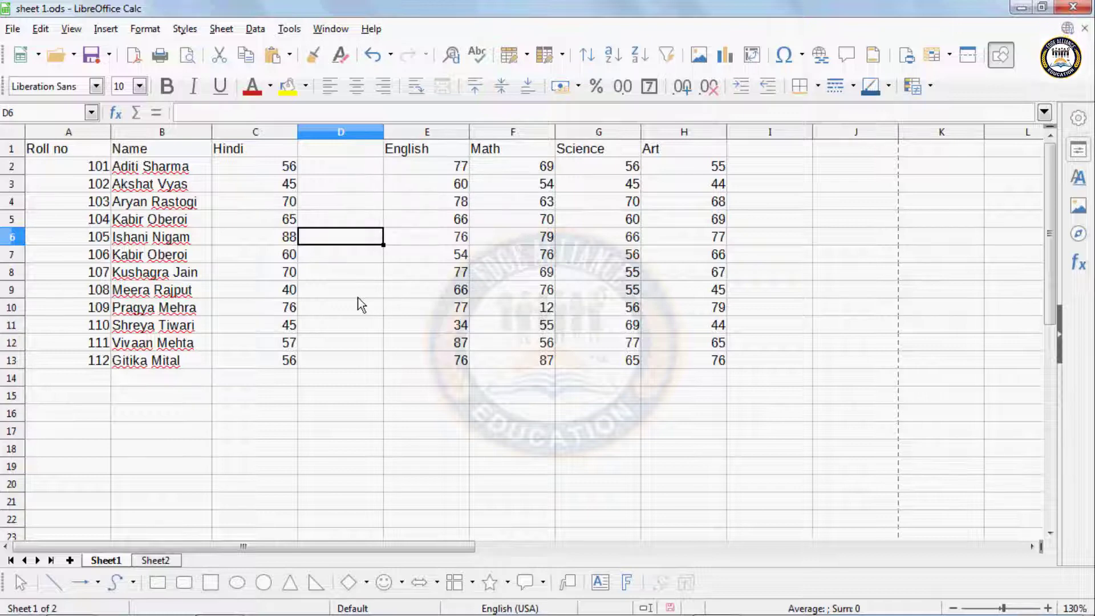
# Undo the column inserted before English and insert a blank column after the English column instead.
pyautogui.hotkey('ctrl', 'z')
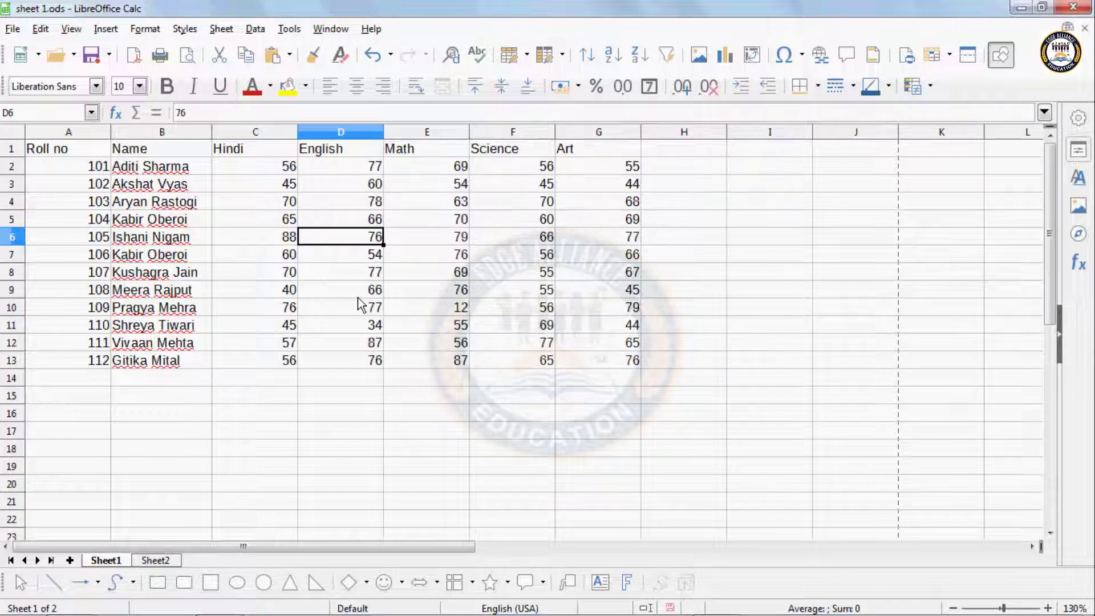
pyautogui.click(559, 55)
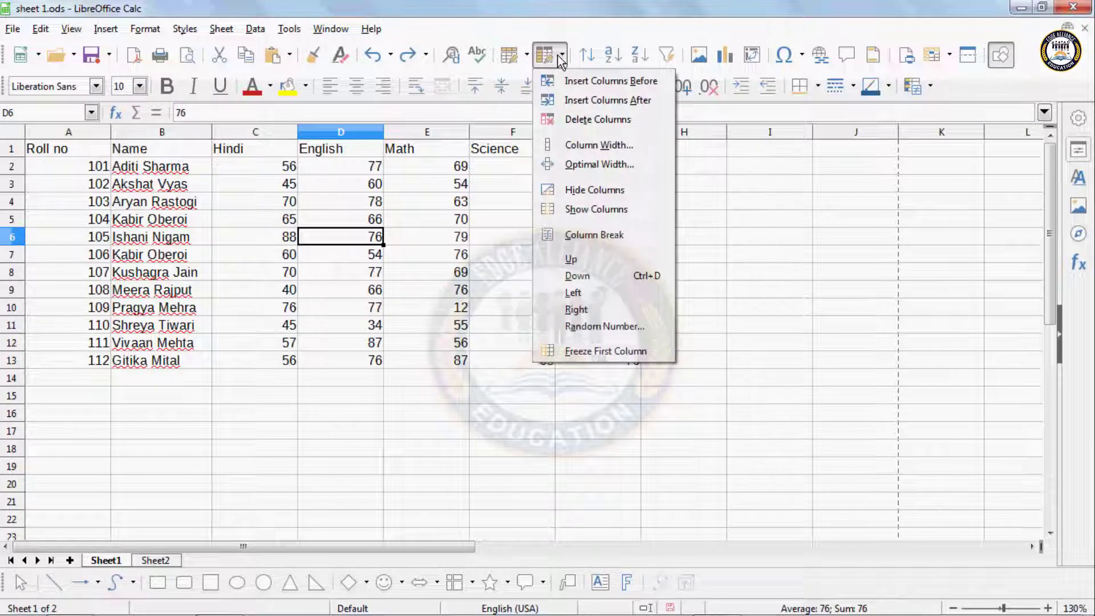
pyautogui.click(584, 99)
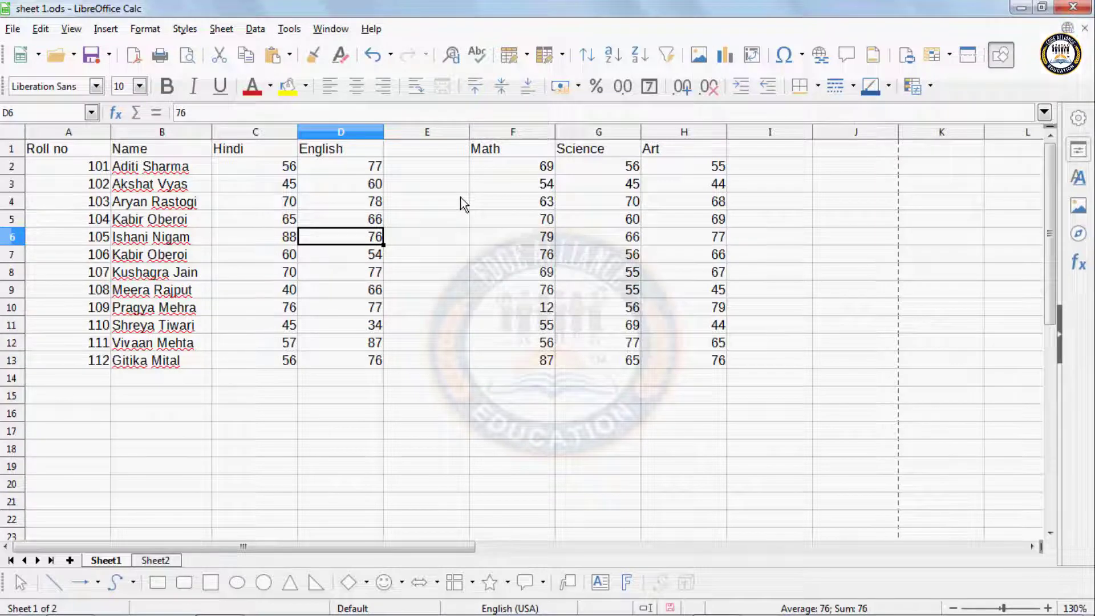
pyautogui.hotkey('ctrl', 'z')
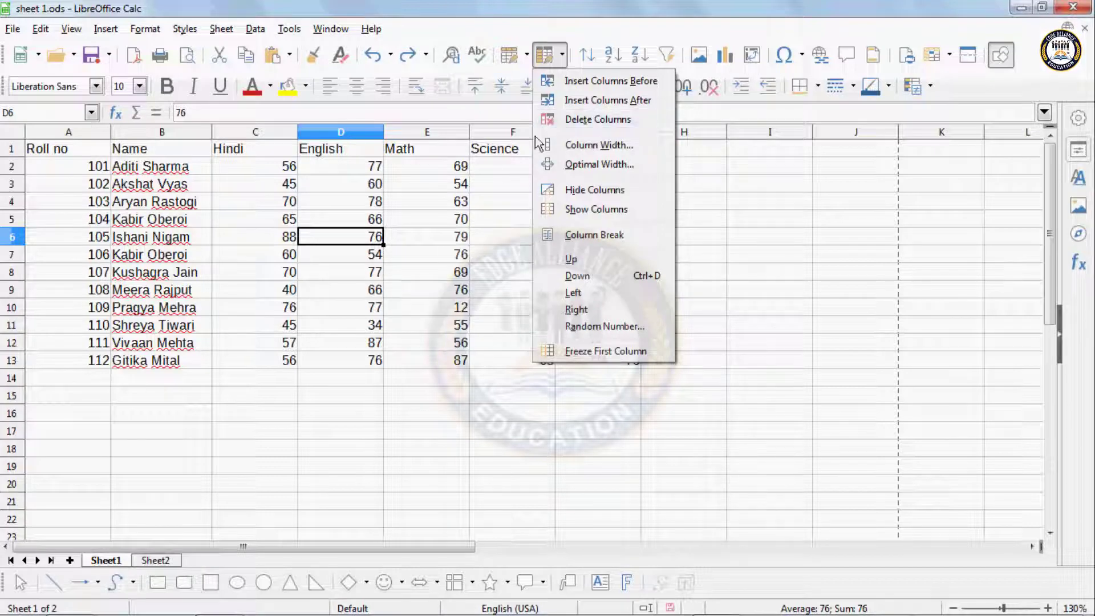
pyautogui.press('Escape')
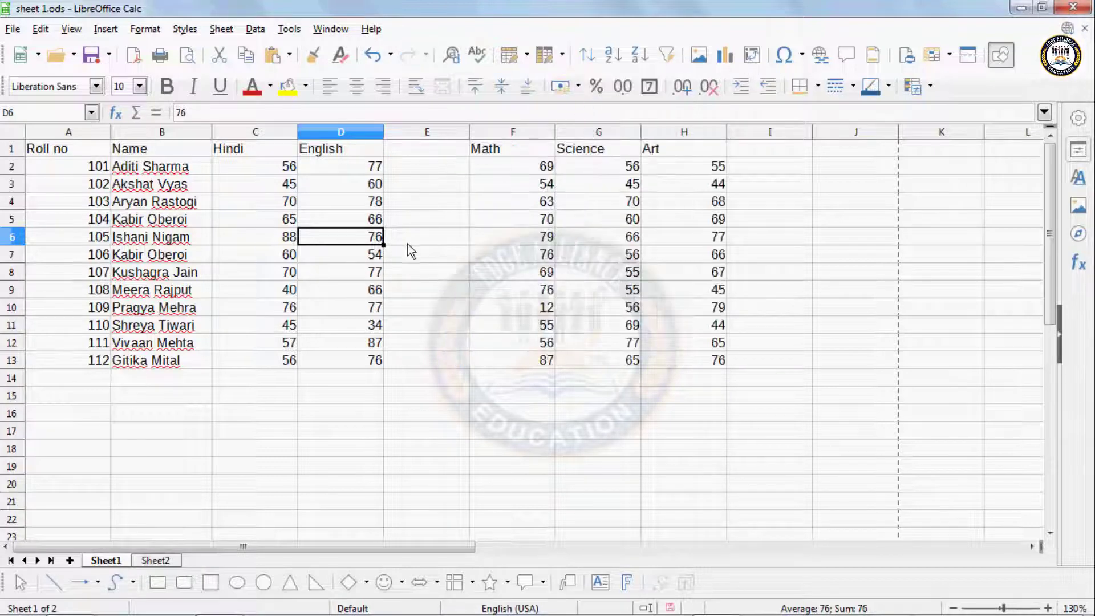
# Delete the blank column E between the English and Math columns.
pyautogui.click(408, 244)
pyautogui.click(429, 151)
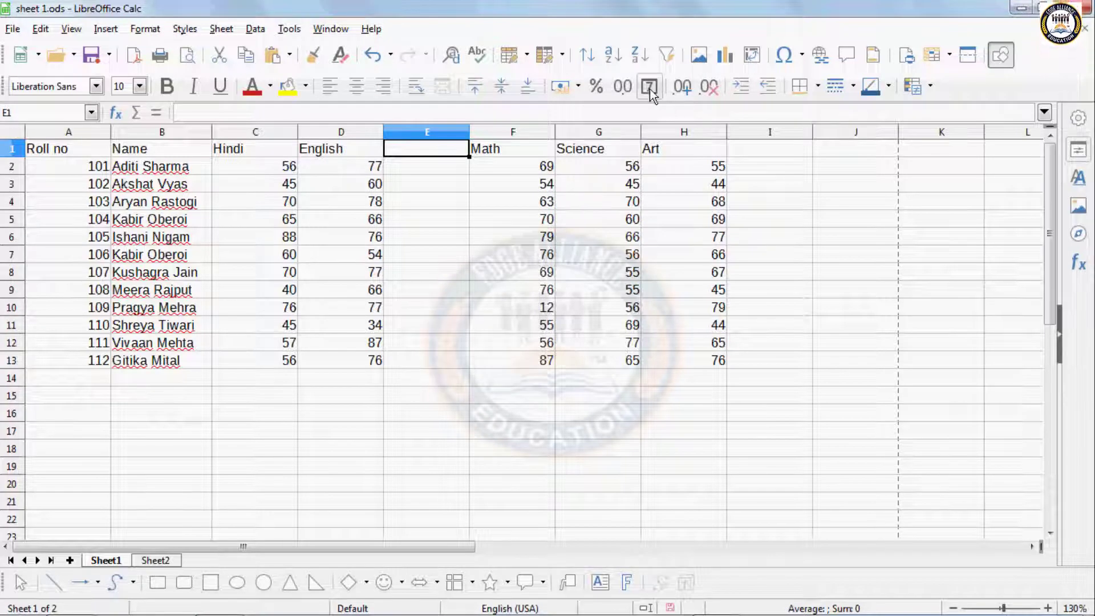
pyautogui.click(558, 57)
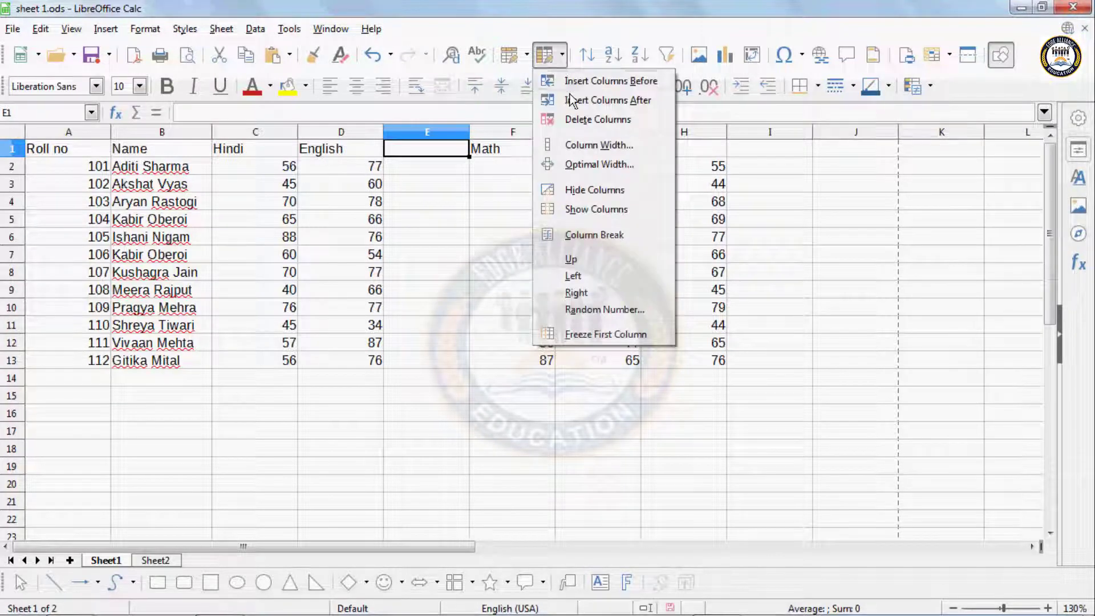
pyautogui.click(580, 121)
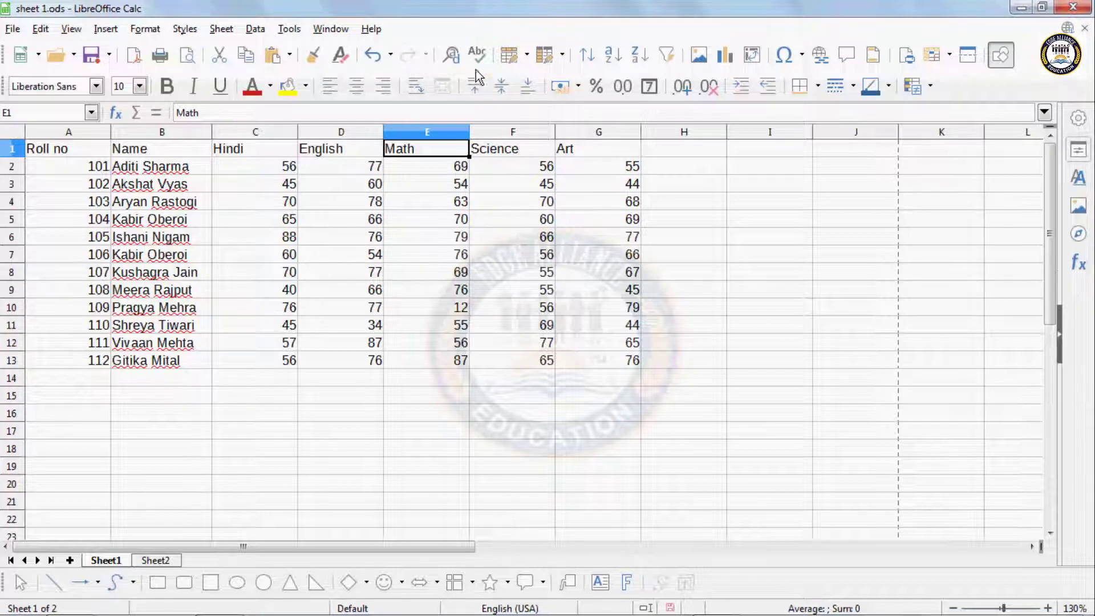
pyautogui.click(561, 56)
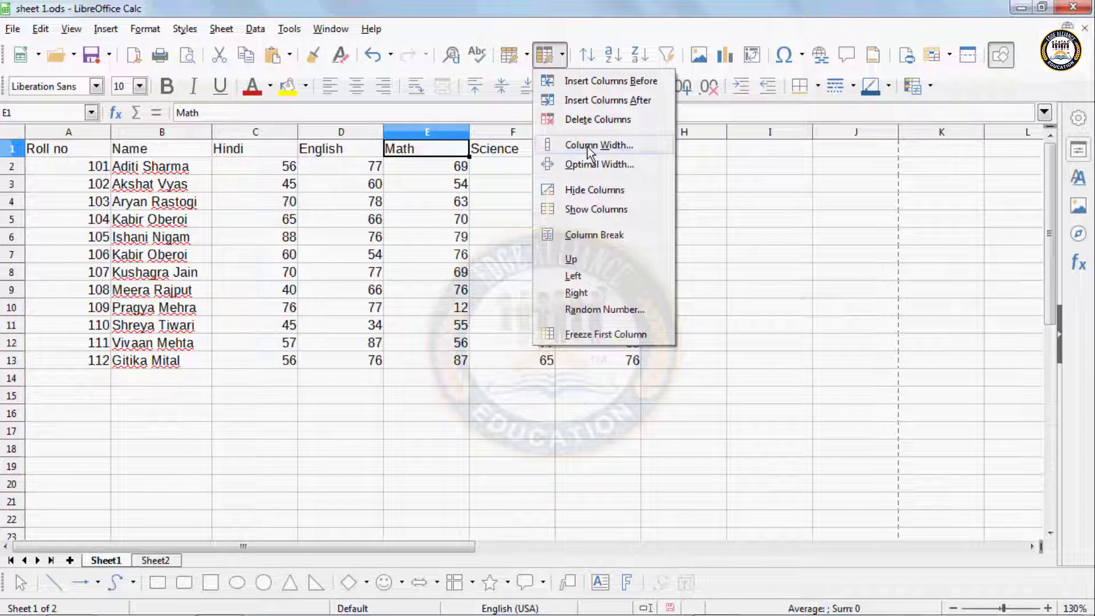
pyautogui.click(433, 230)
pyautogui.click(527, 55)
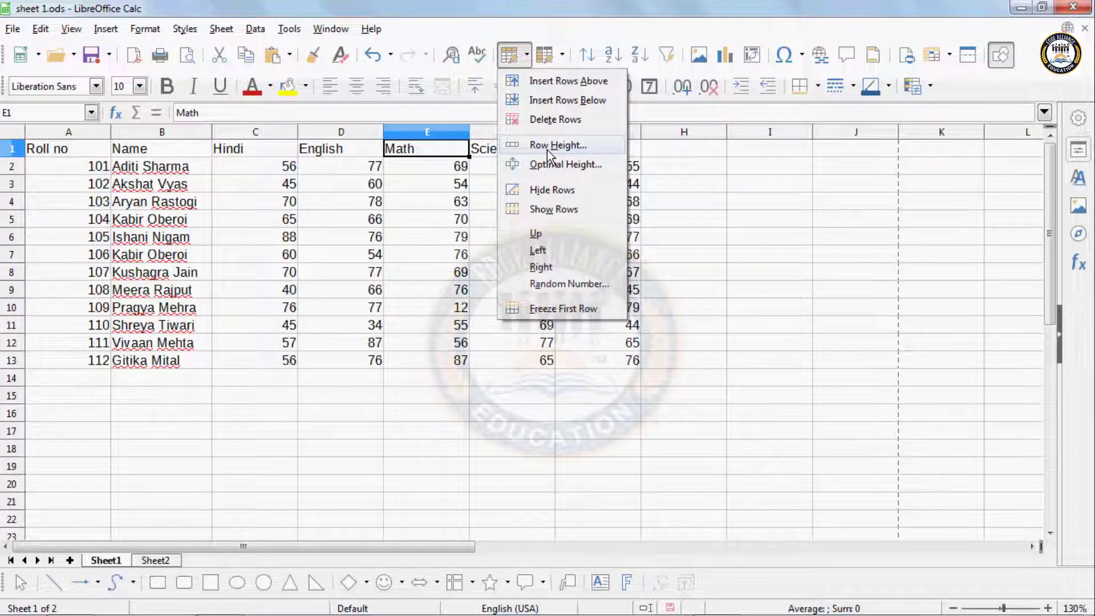
pyautogui.click(378, 294)
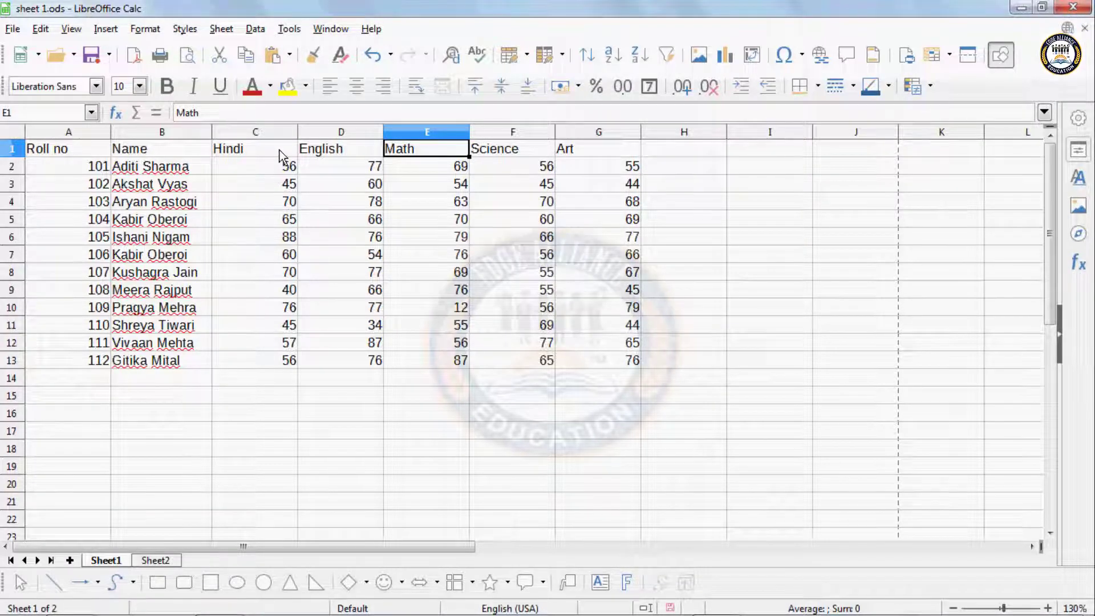
# Set the width of the Hindi, English and Math columns to 2.5 inches and undo the change.
pyautogui.moveTo(279, 150); pyautogui.dragTo(402, 146)
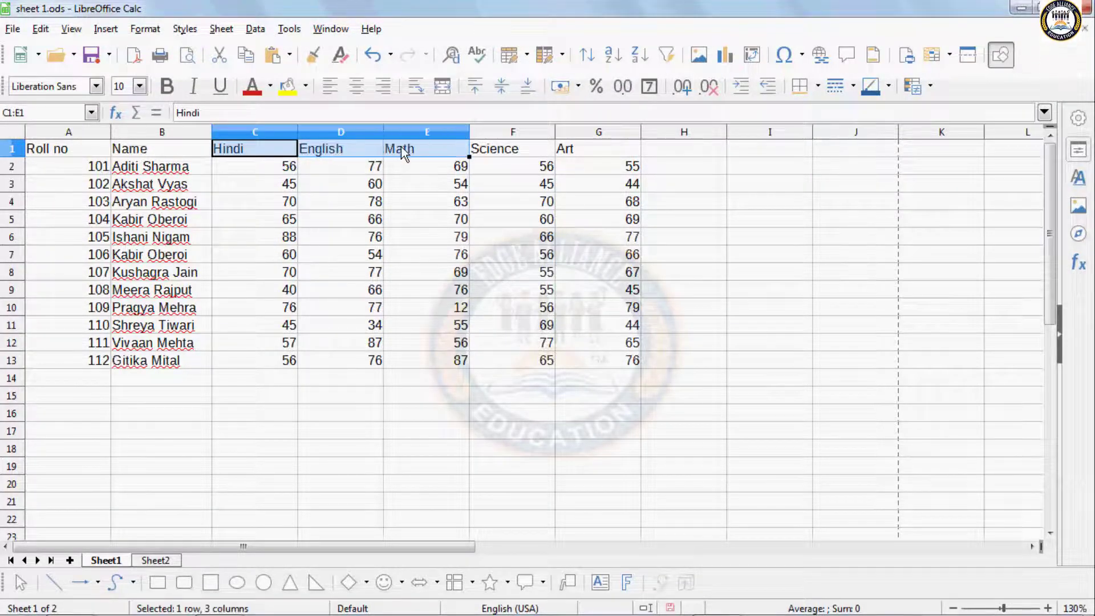
pyautogui.click(560, 55)
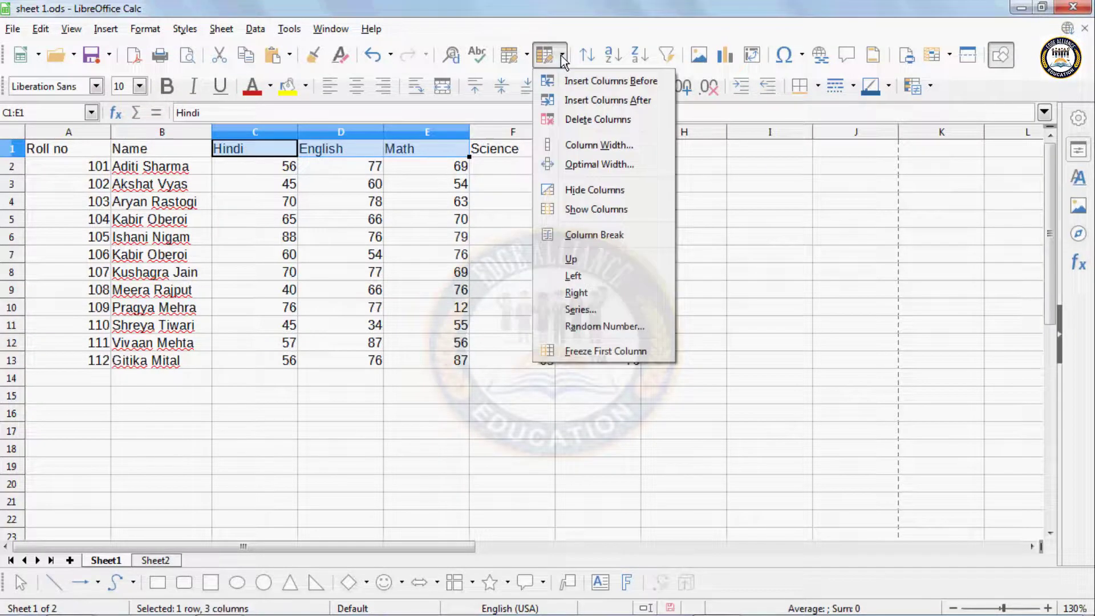
pyautogui.click(585, 150)
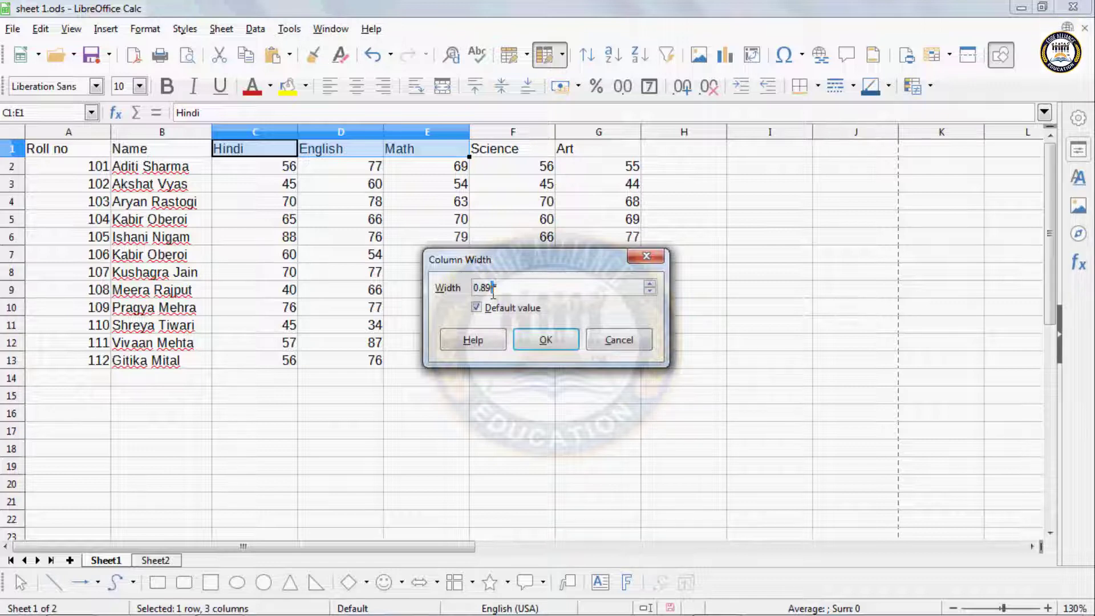
pyautogui.moveTo(507, 290); pyautogui.dragTo(384, 282)
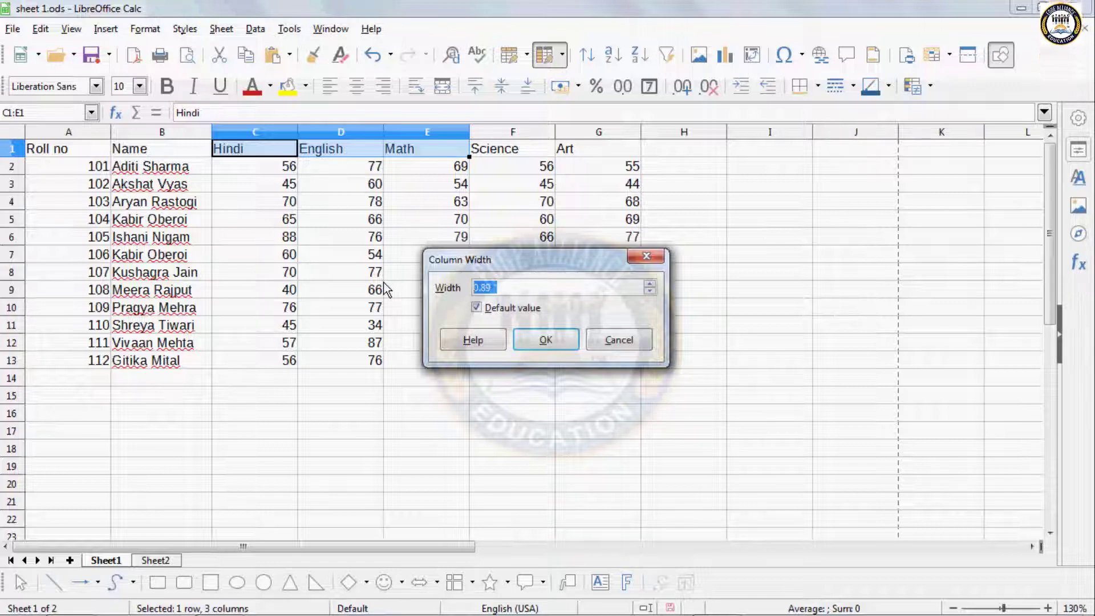
pyautogui.write('2')
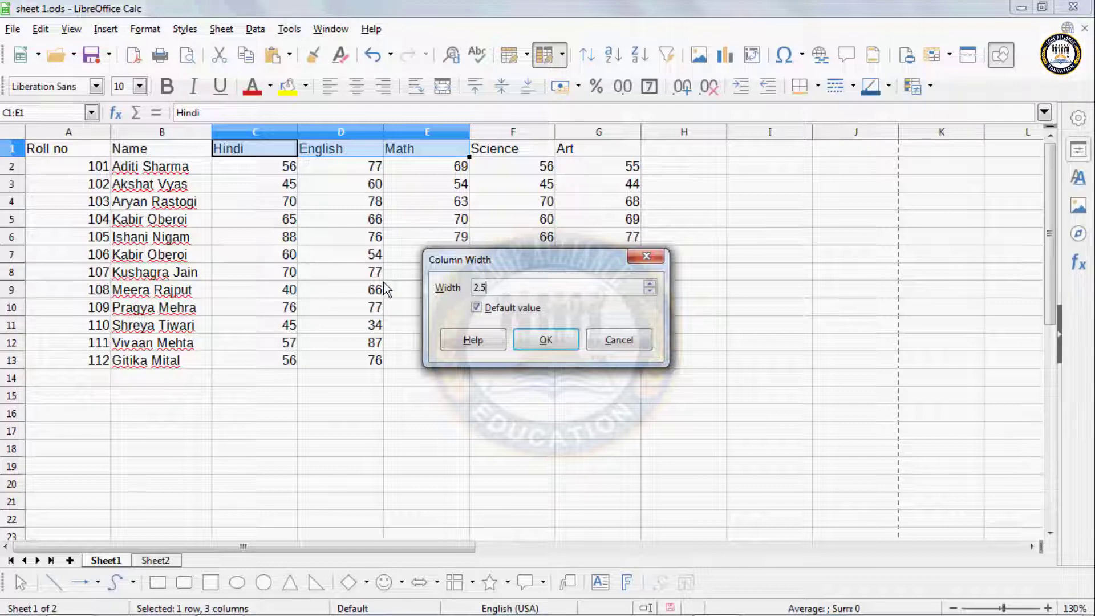
pyautogui.write('.5')
pyautogui.click(545, 340)
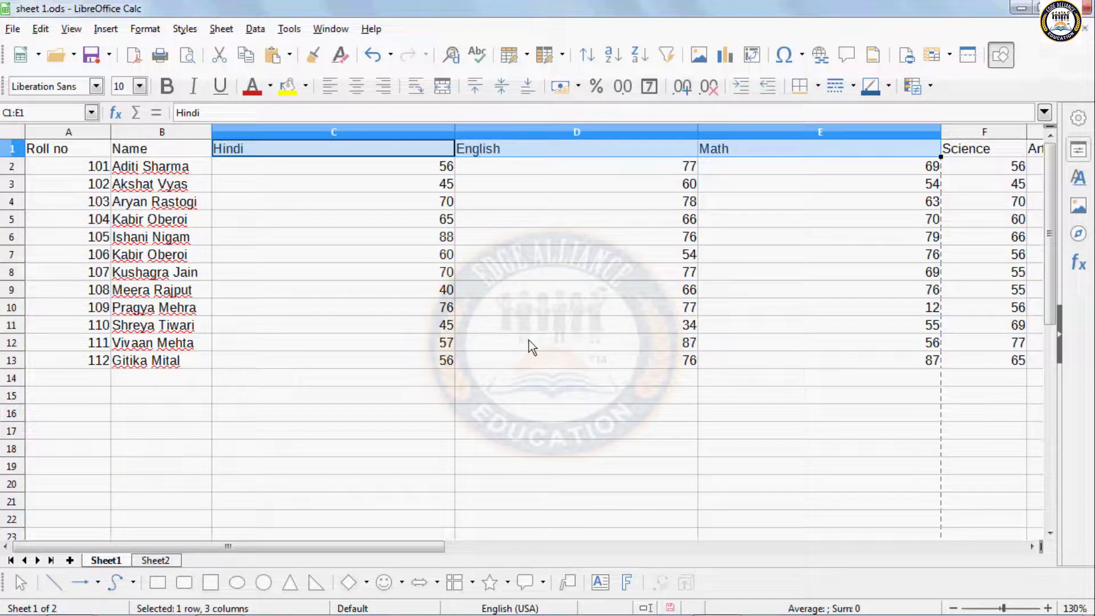
pyautogui.hotkey('ctrl', 'z')
pyautogui.click(370, 431)
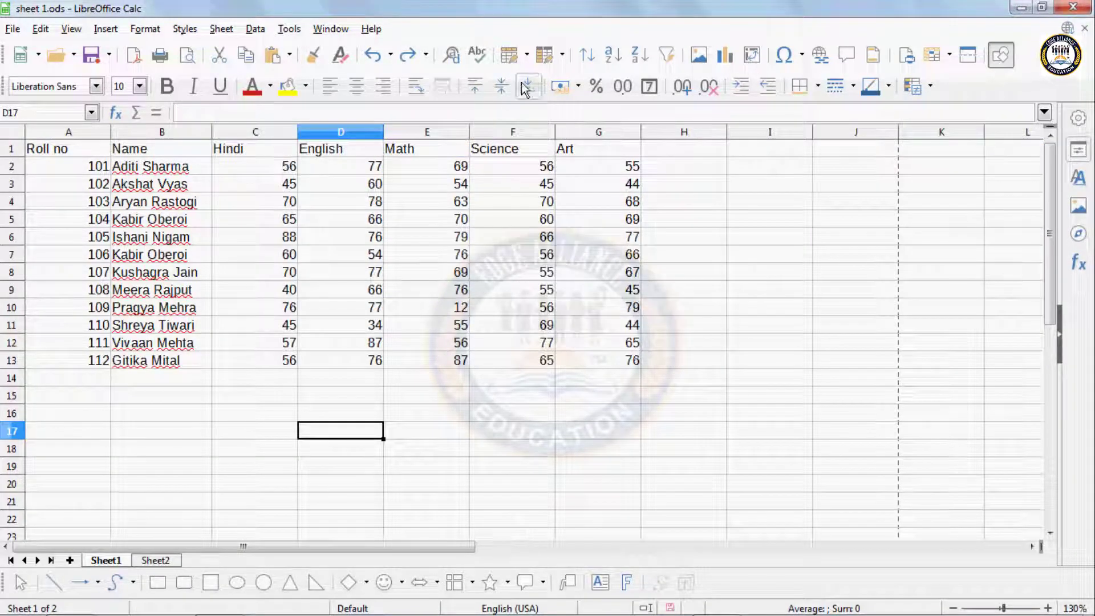
# Enter the sample text "computer is an electronic device" in cell I17.
pyautogui.click(560, 56)
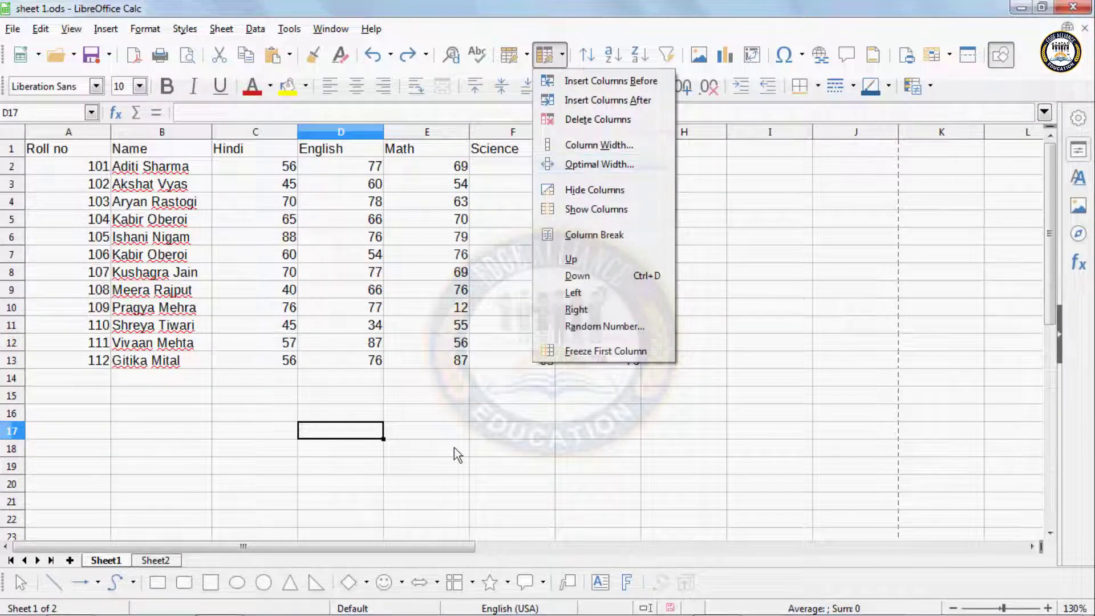
pyautogui.click(656, 462)
pyautogui.click(746, 435)
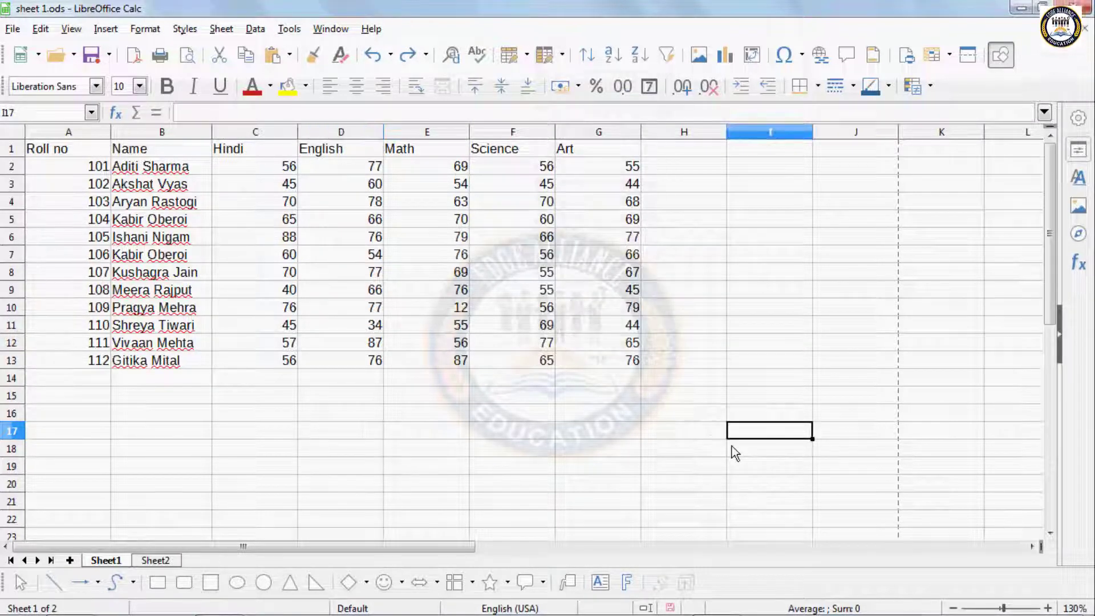
pyautogui.write('com')
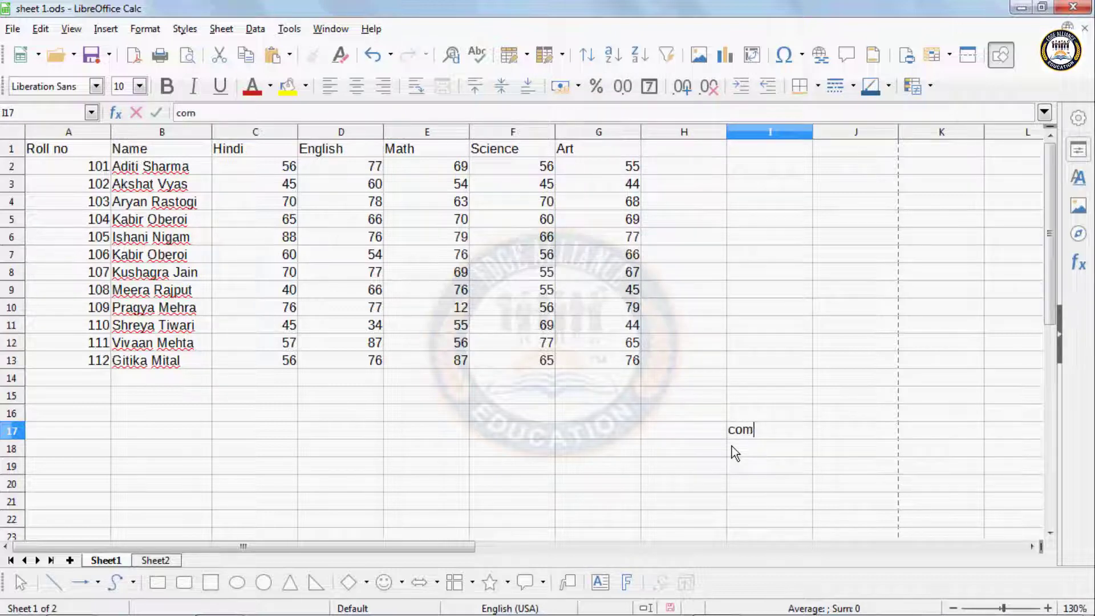
pyautogui.write('puter is a')
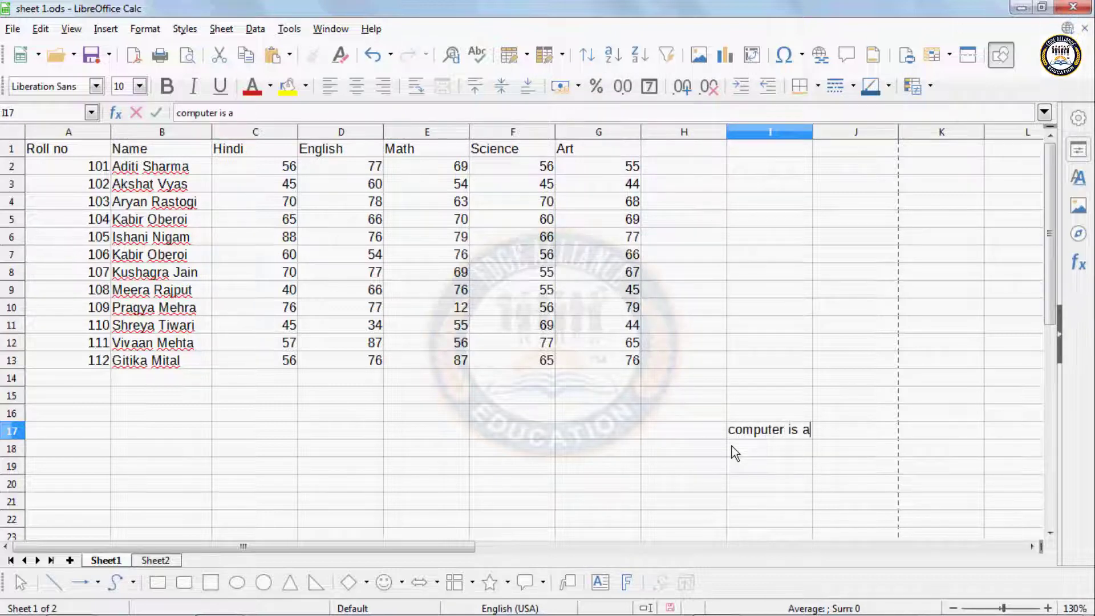
pyautogui.write('n elect')
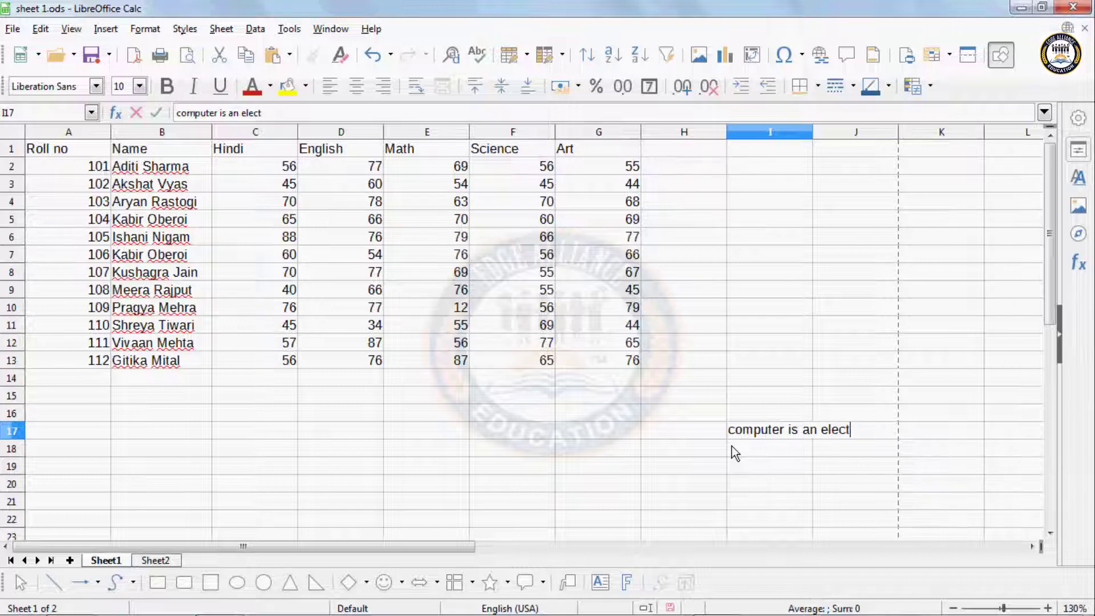
pyautogui.write('r')
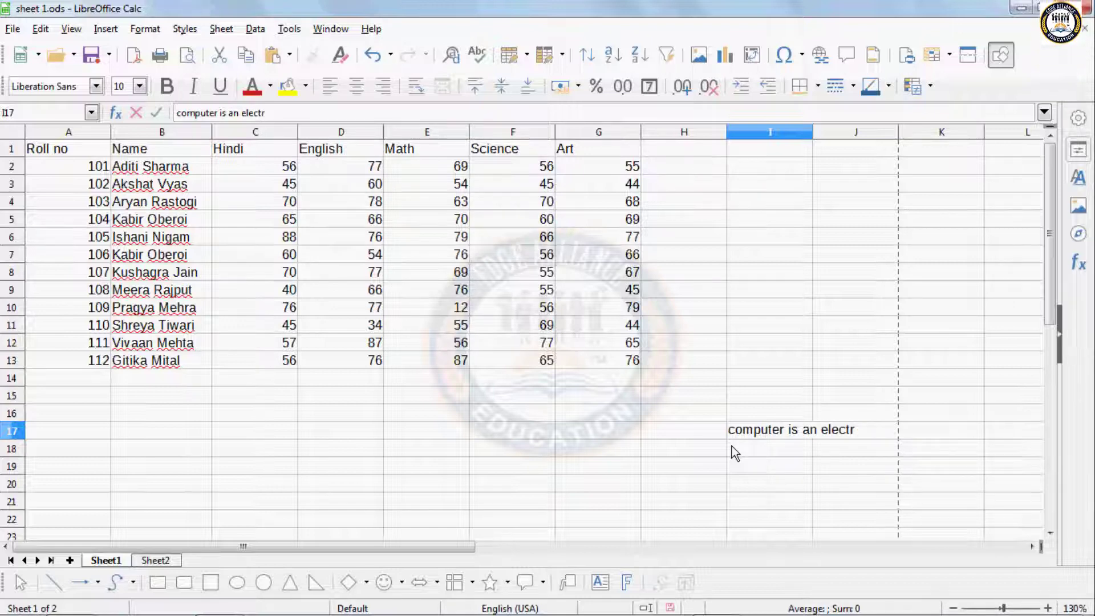
pyautogui.write('onic dev')
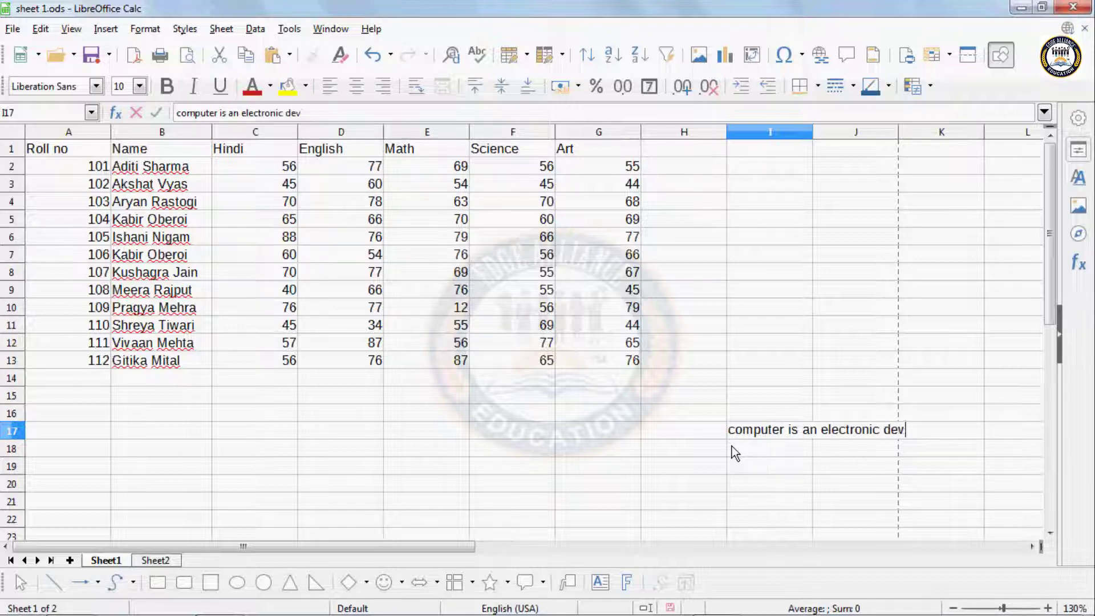
pyautogui.write('ice')
pyautogui.press('Return')
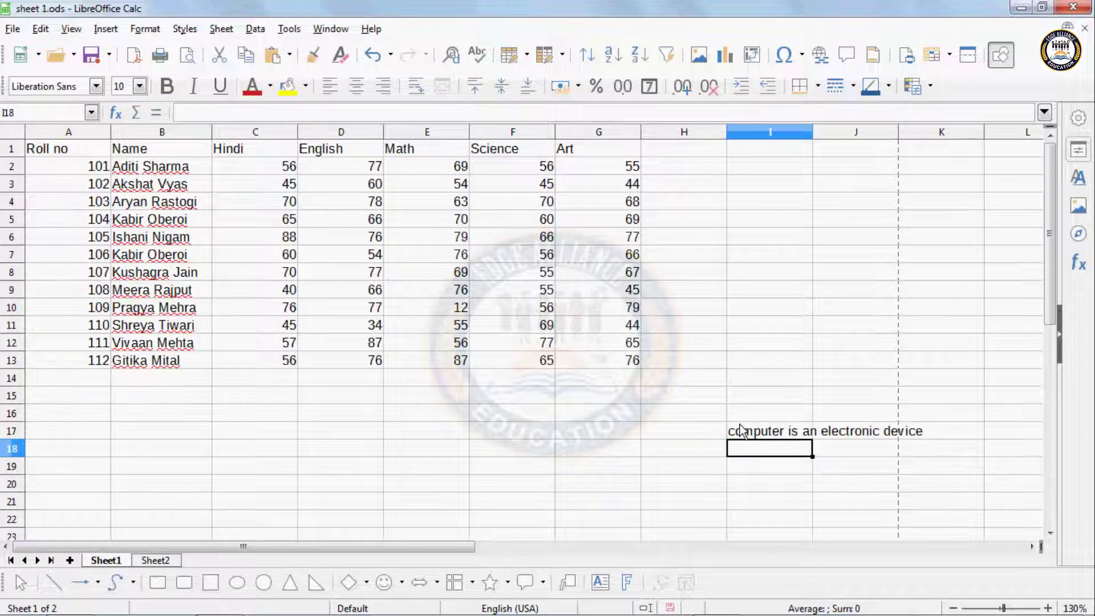
# Fit column I to the text in I17 with the default optimal width, and undo the resize.
pyautogui.click(741, 431)
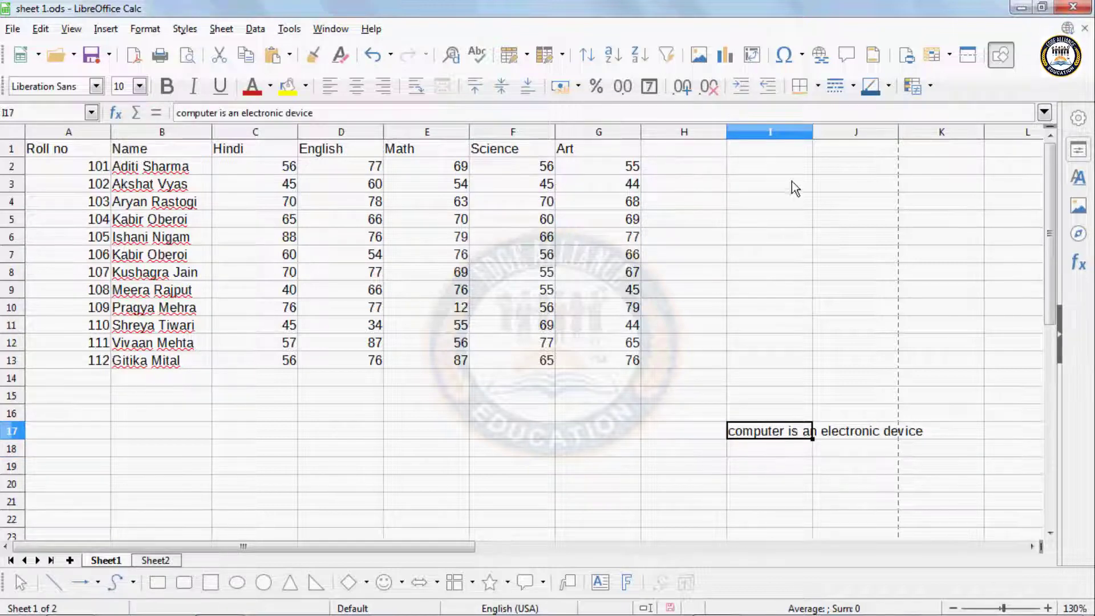
pyautogui.click(561, 55)
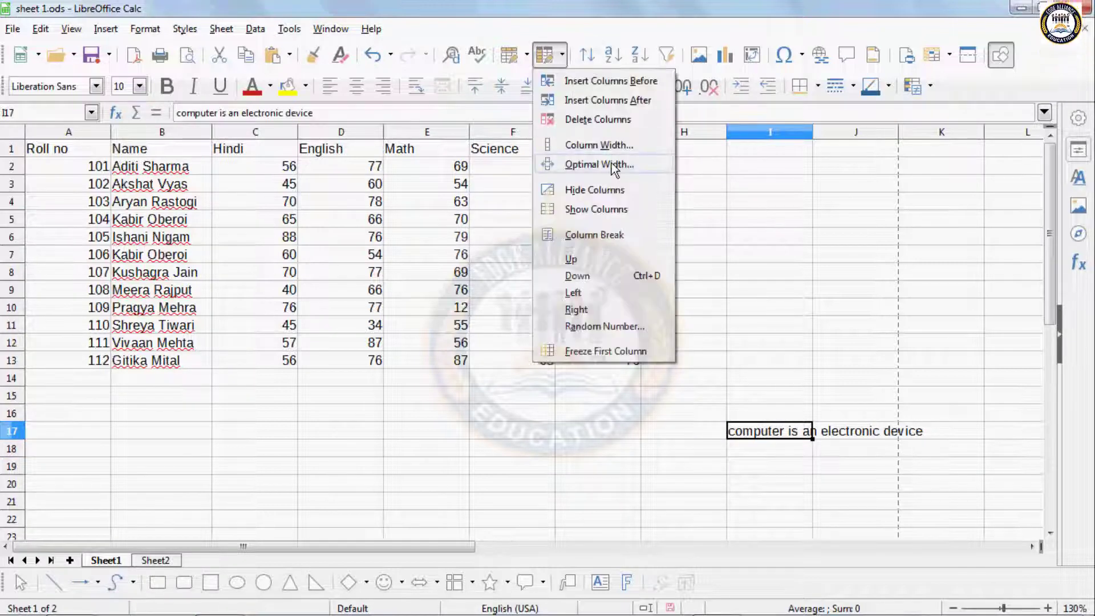
pyautogui.click(611, 163)
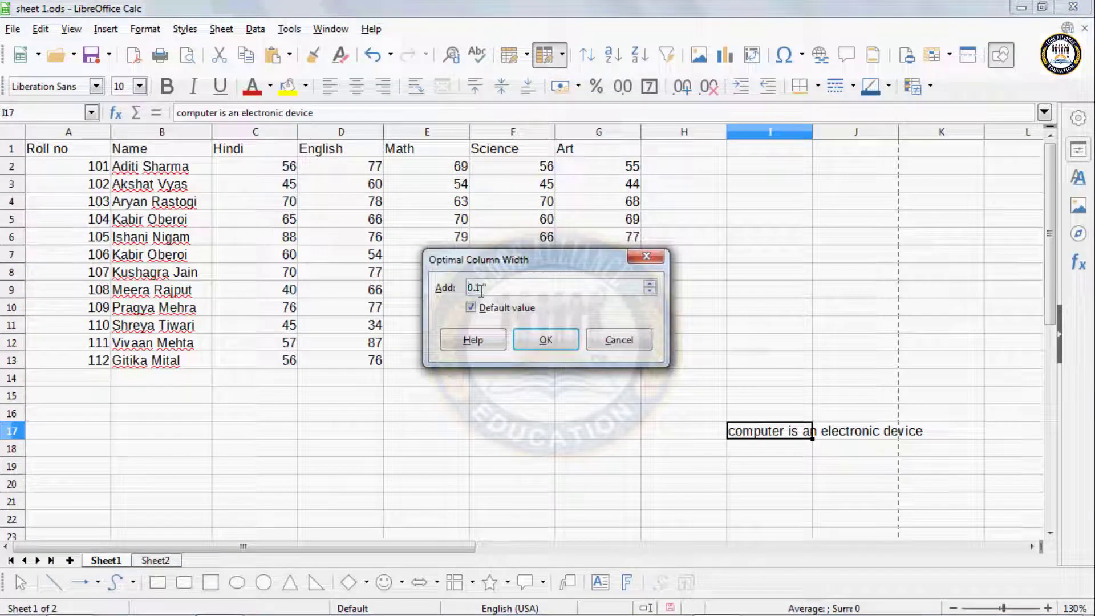
pyautogui.click(524, 341)
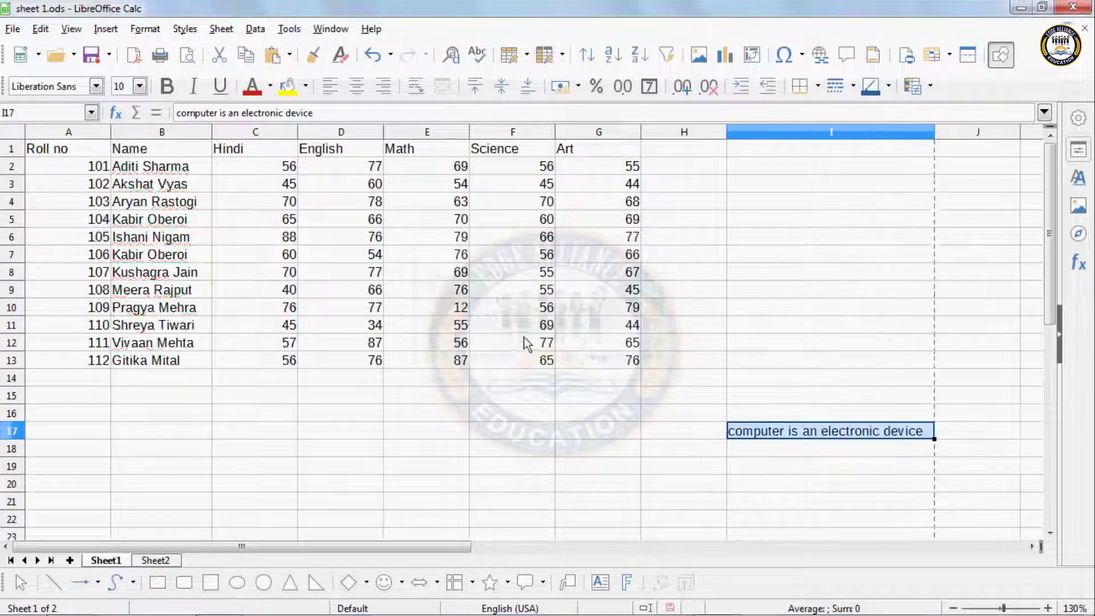
pyautogui.click(797, 462)
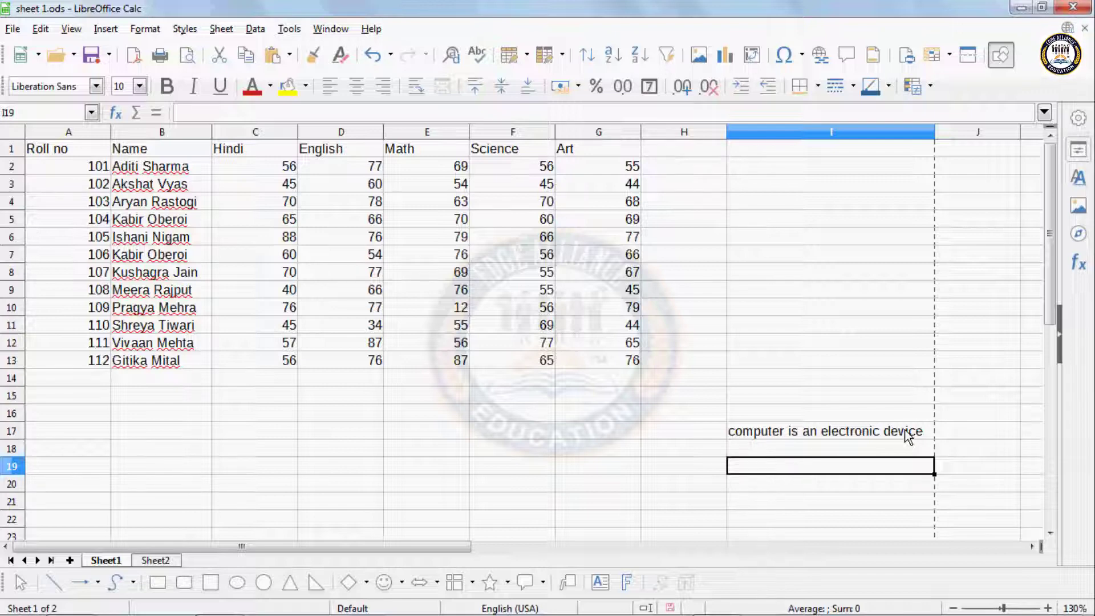
pyautogui.hotkey('ctrl', 'z')
# Remove the sample text by clearing the range H15:K19.
pyautogui.moveTo(717, 402); pyautogui.dragTo(942, 467)
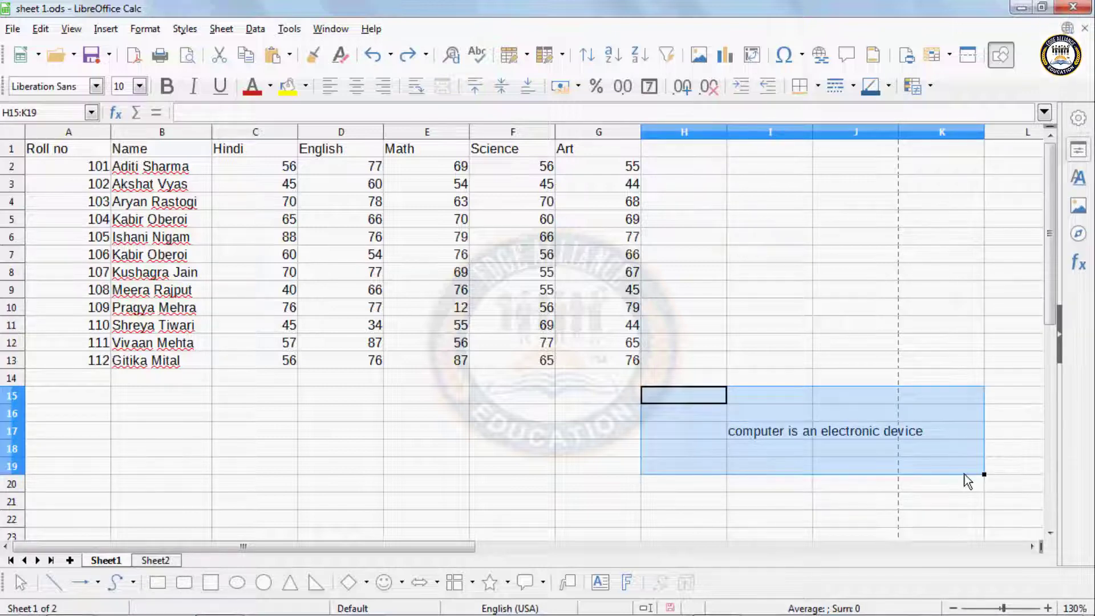
pyautogui.press('Delete')
pyautogui.click(584, 419)
pyautogui.click(322, 385)
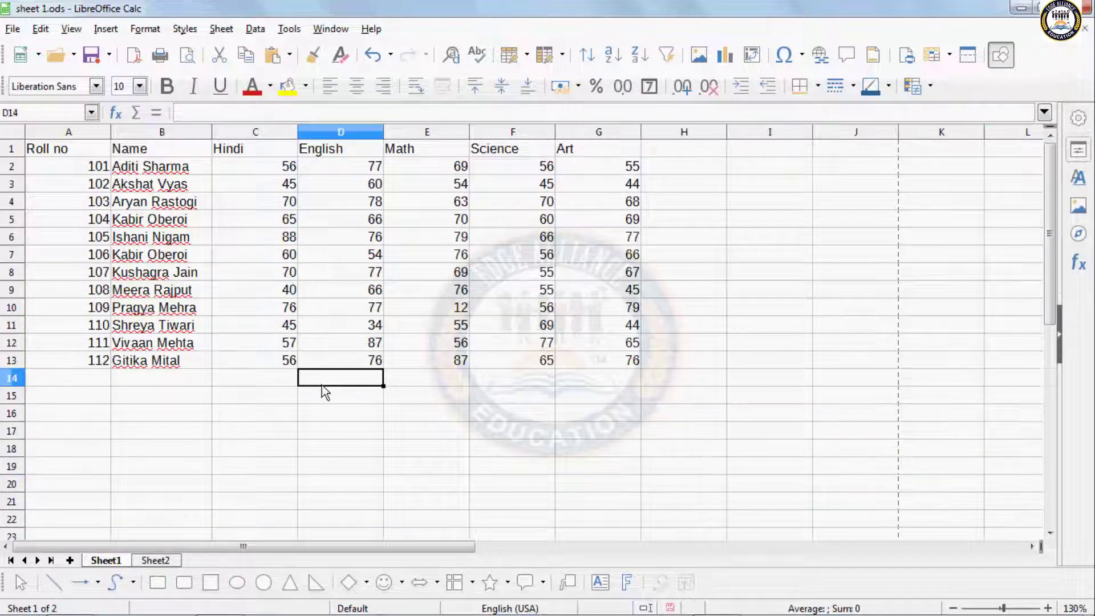
pyautogui.click(329, 399)
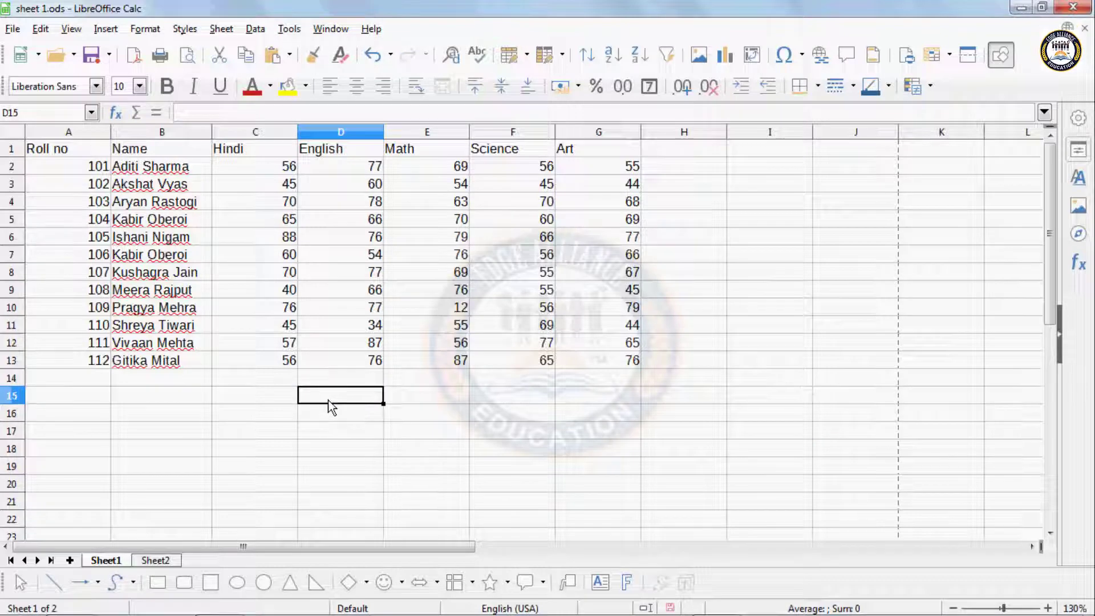
pyautogui.click(560, 56)
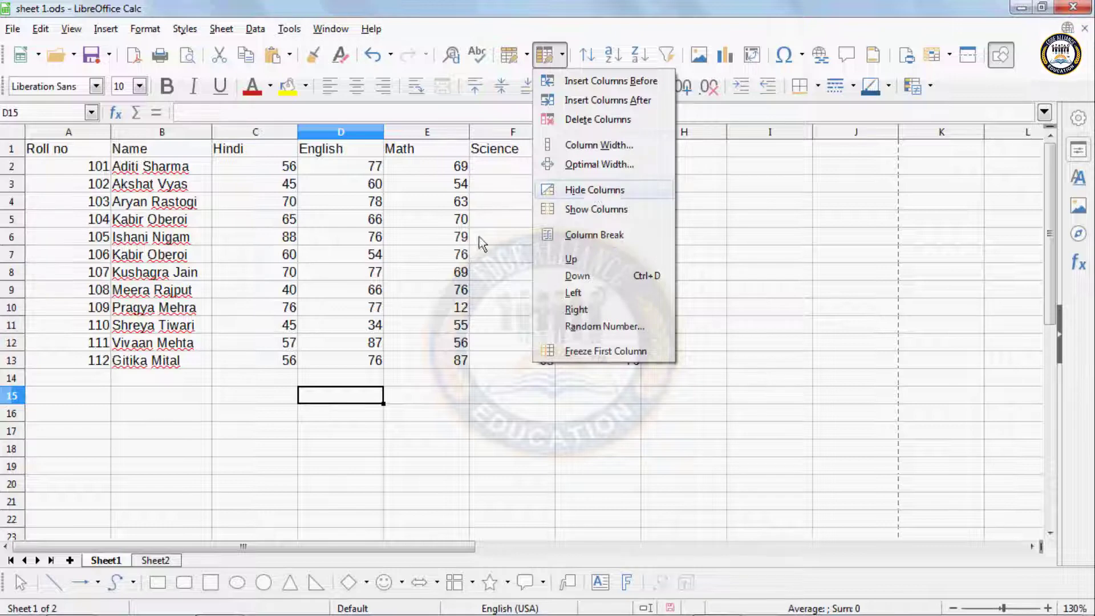
pyautogui.click(321, 290)
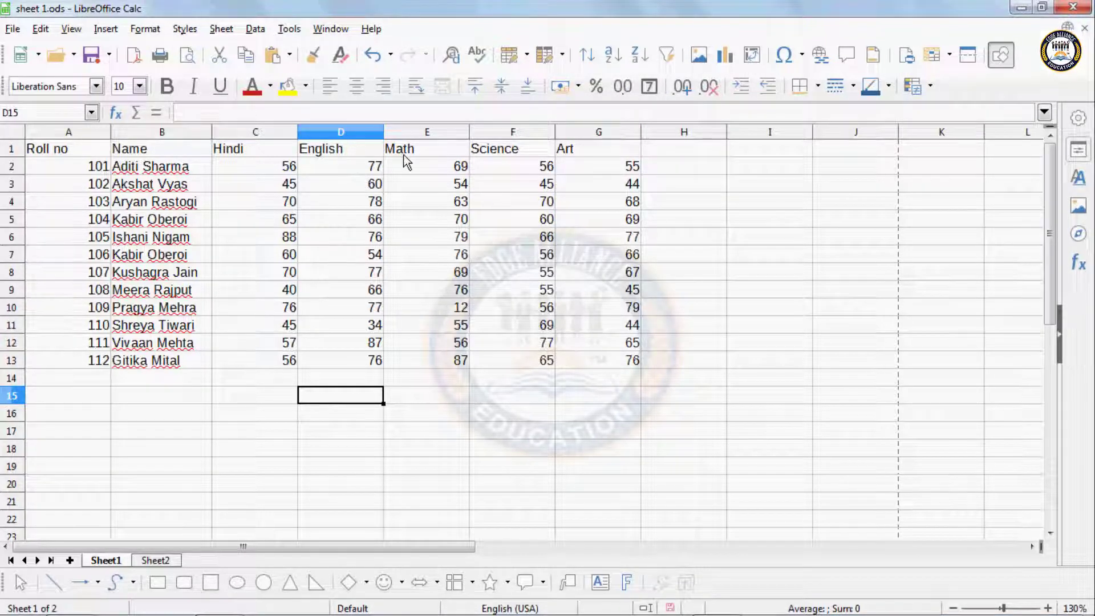
# Select the Math and Science headings in E1:F1 and hide their columns.
pyautogui.moveTo(429, 150); pyautogui.dragTo(490, 159)
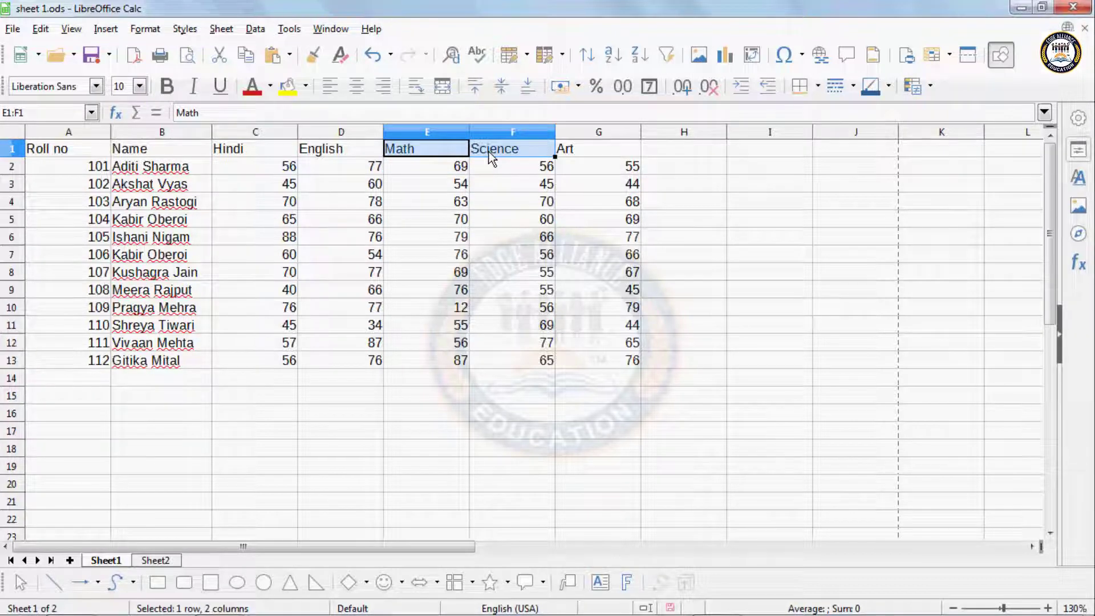
pyautogui.click(560, 59)
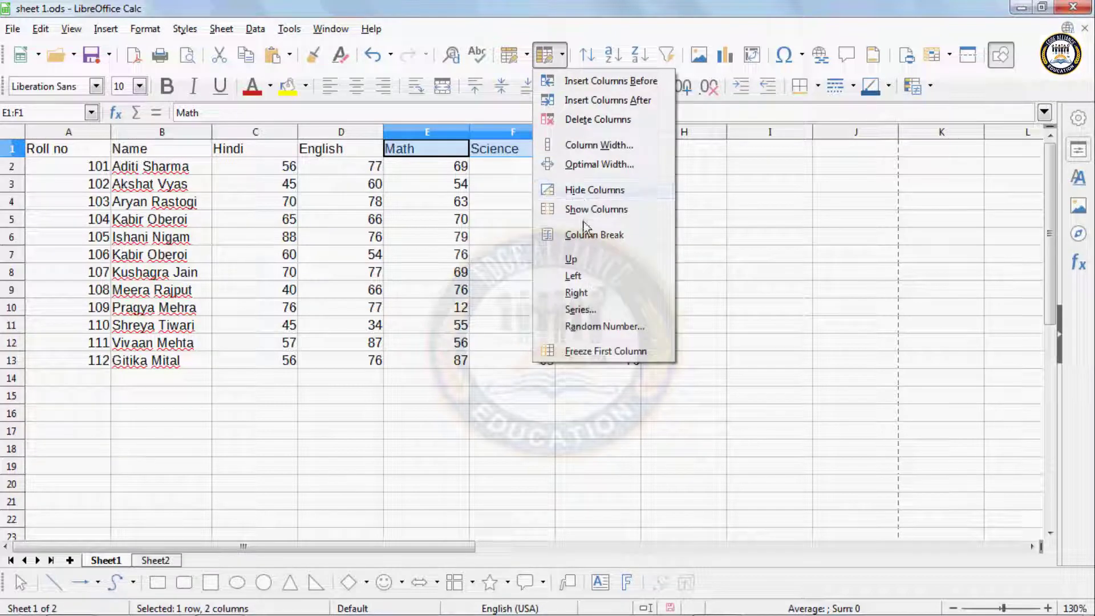
pyautogui.click(597, 188)
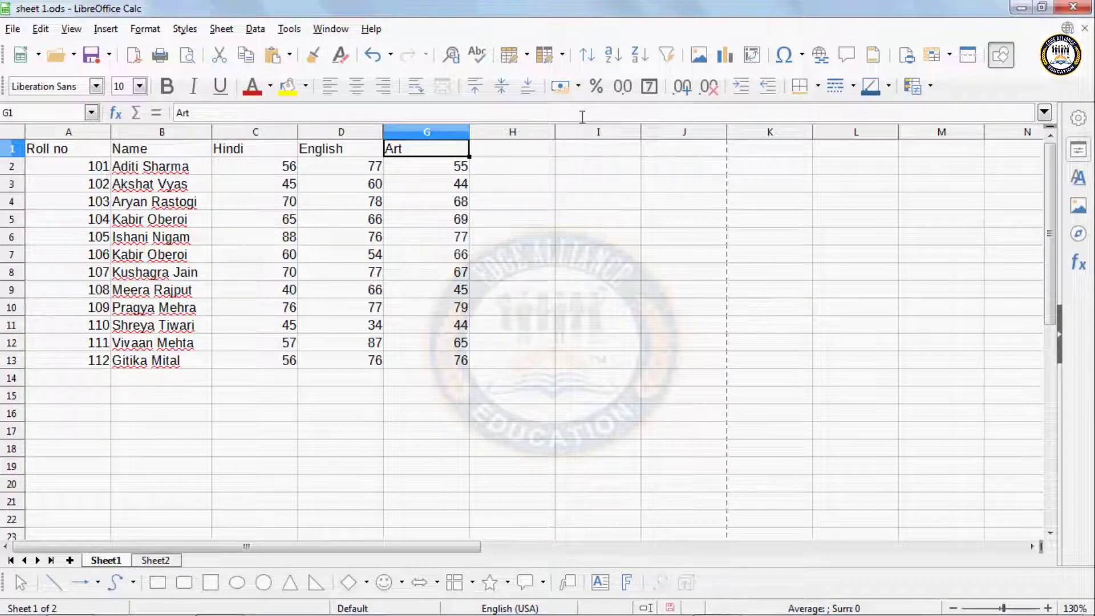
# Try to show the hidden Math and Science columns with only a single cell selected.
pyautogui.click(561, 55)
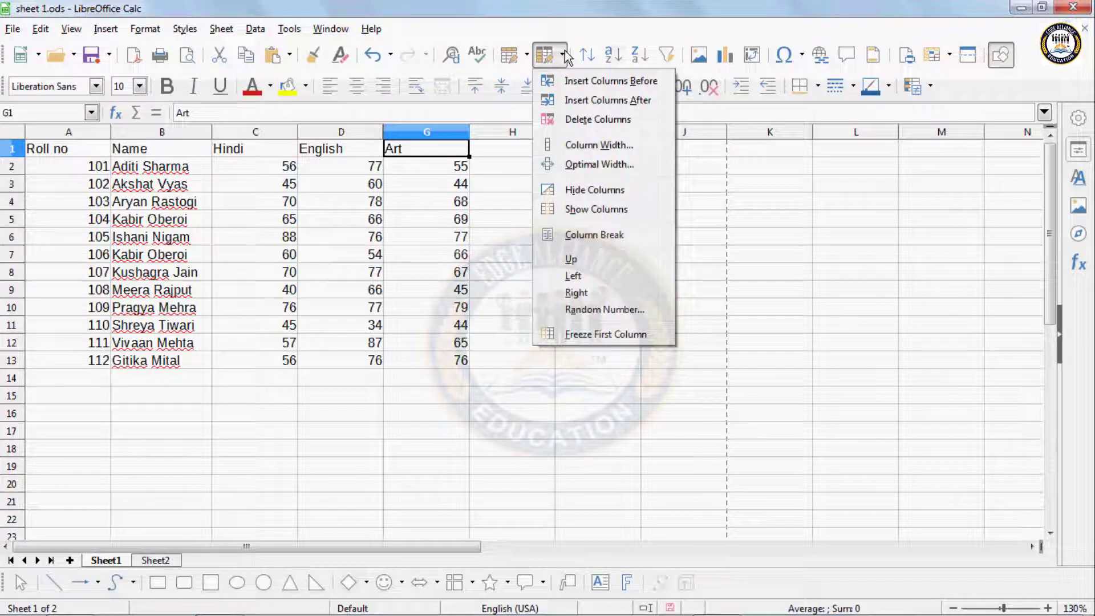
pyautogui.click(591, 209)
pyautogui.click(590, 208)
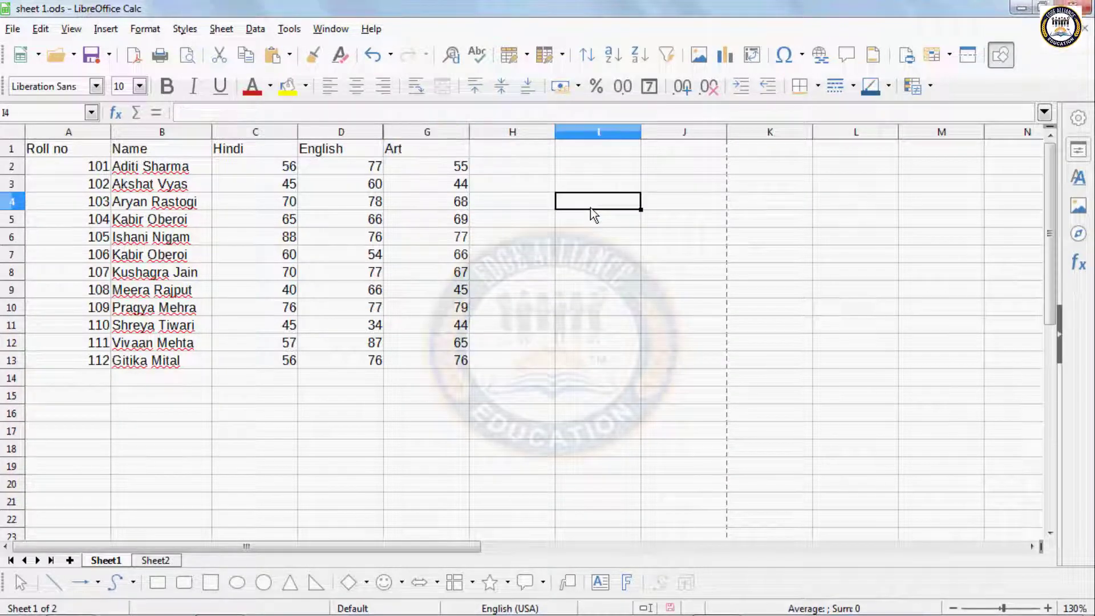
pyautogui.click(560, 55)
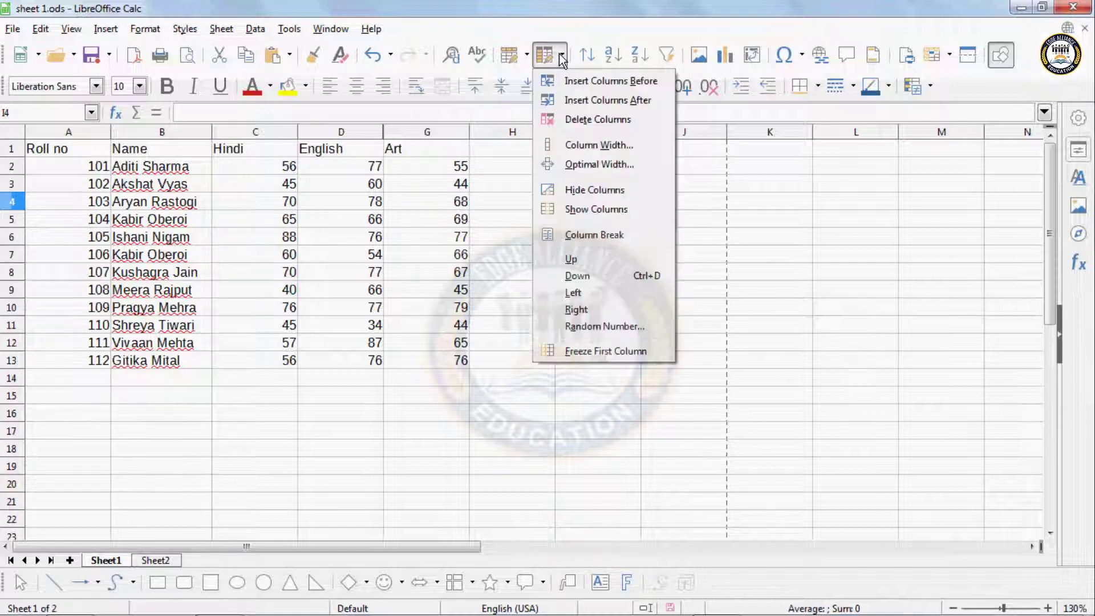
pyautogui.click(594, 213)
pyautogui.click(593, 255)
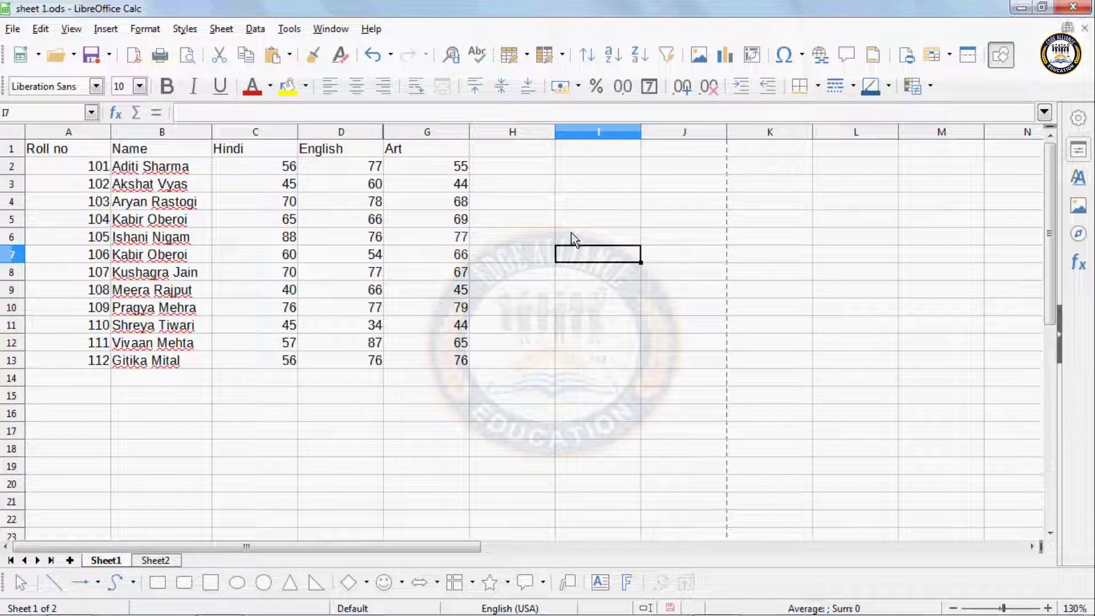
# Select the entire sheet and show all hidden columns, then clear the selection by selecting cell F6.
pyautogui.hotkey('ctrl', 'a')
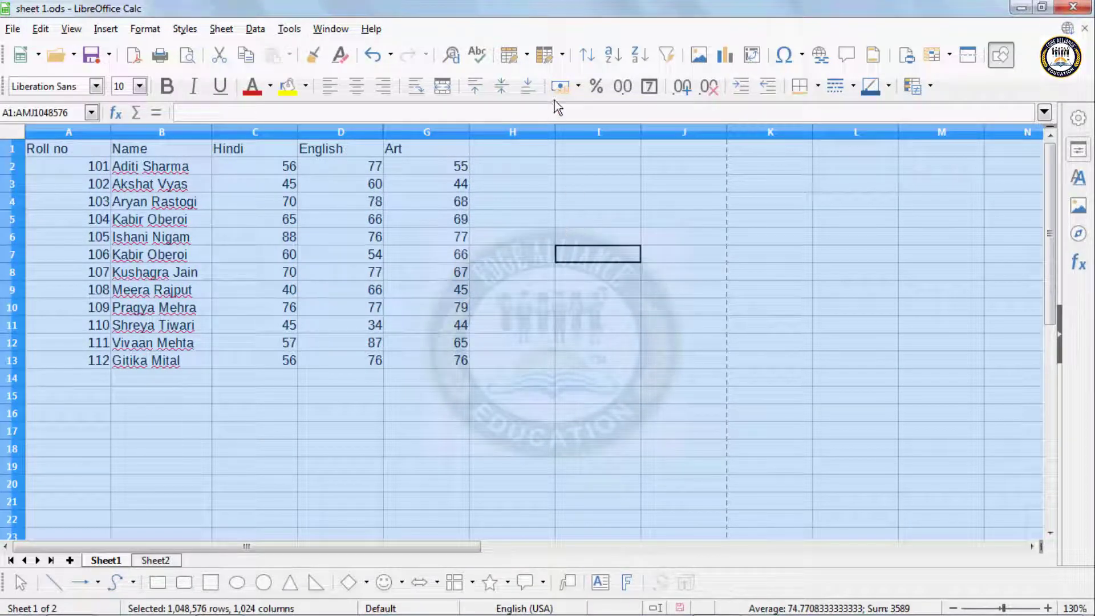
pyautogui.click(562, 59)
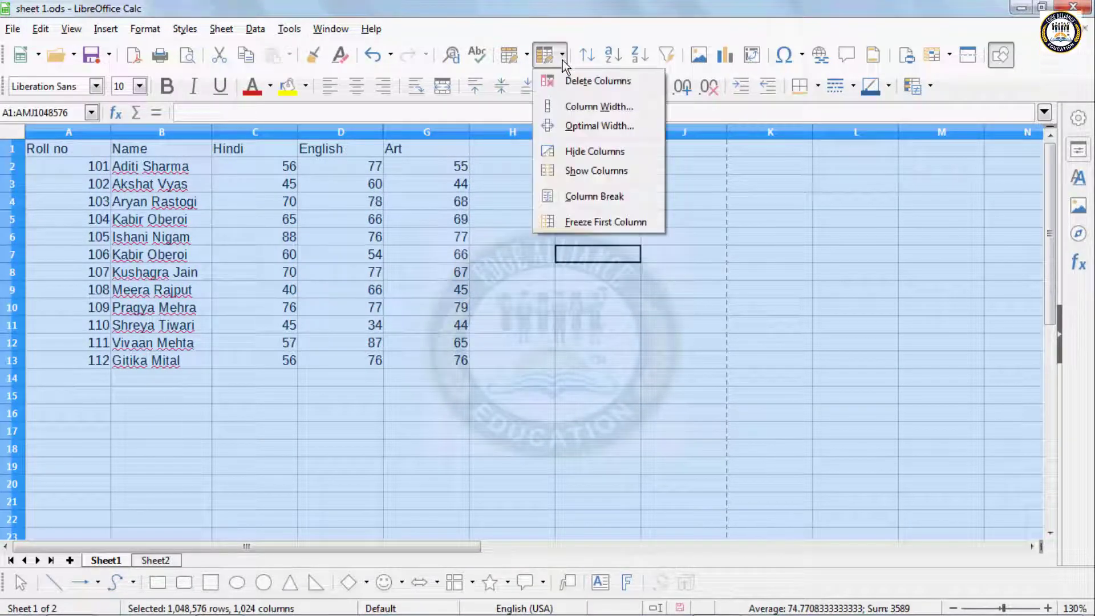
pyautogui.click(578, 172)
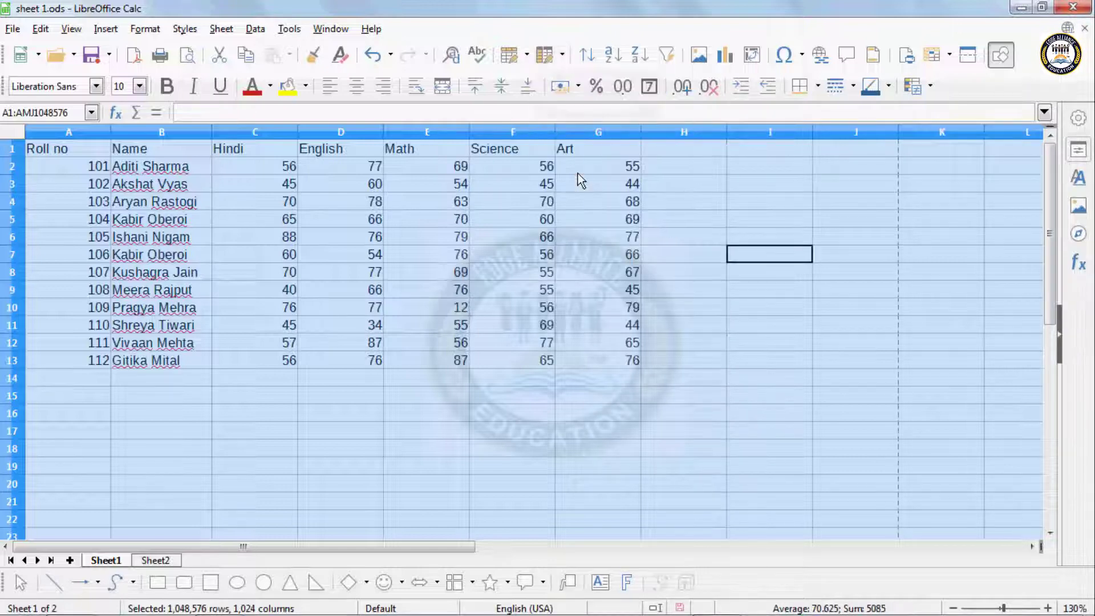
pyautogui.click(514, 244)
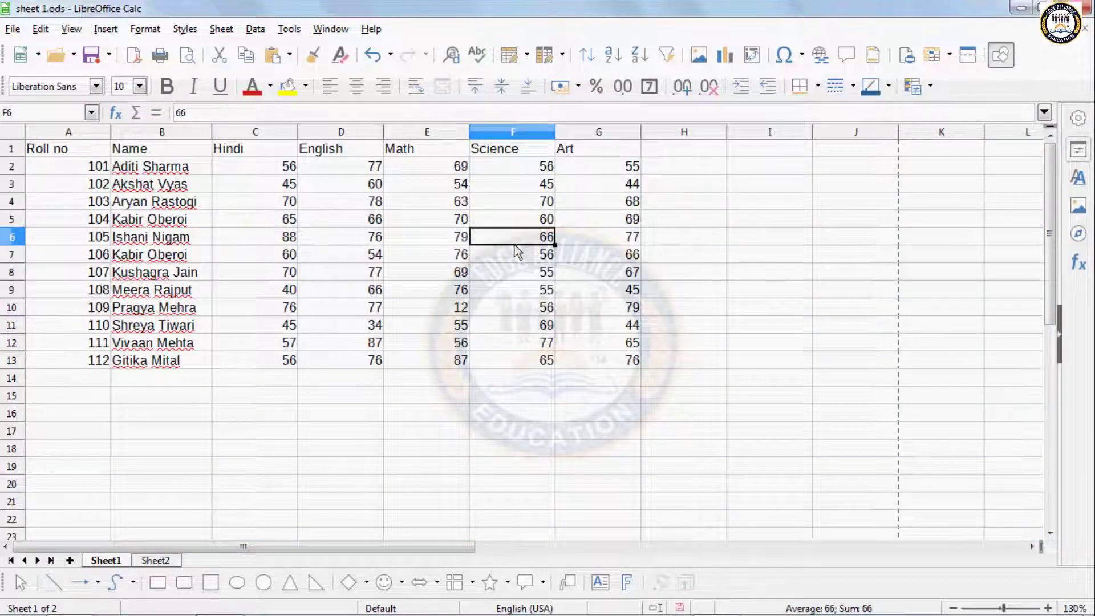
# Insert a column break before the English column, with cell D7 as the active cell.
pyautogui.click(562, 56)
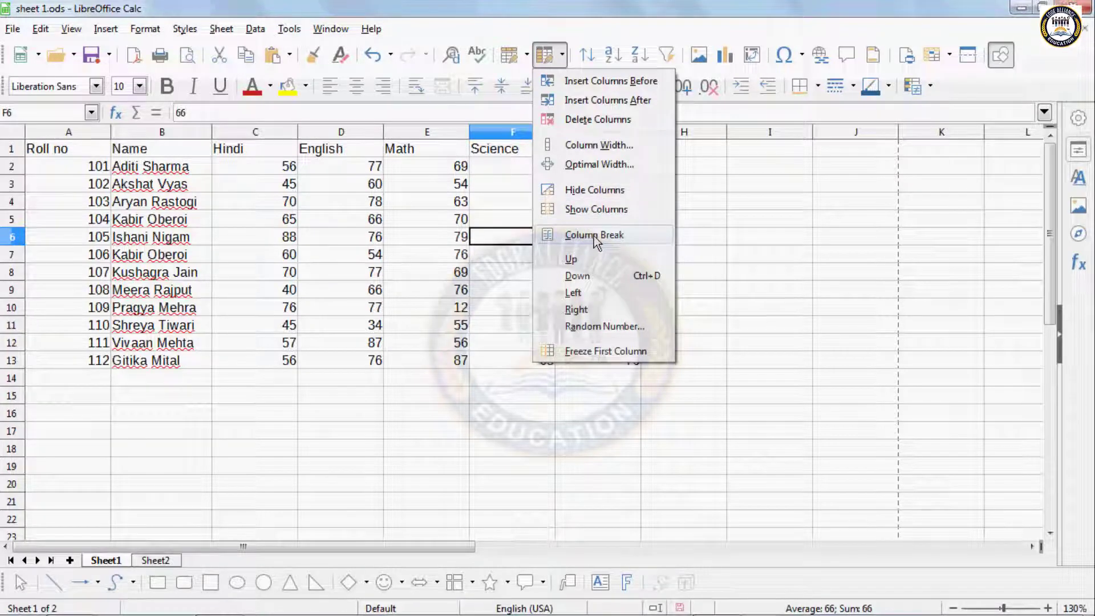
pyautogui.click(398, 299)
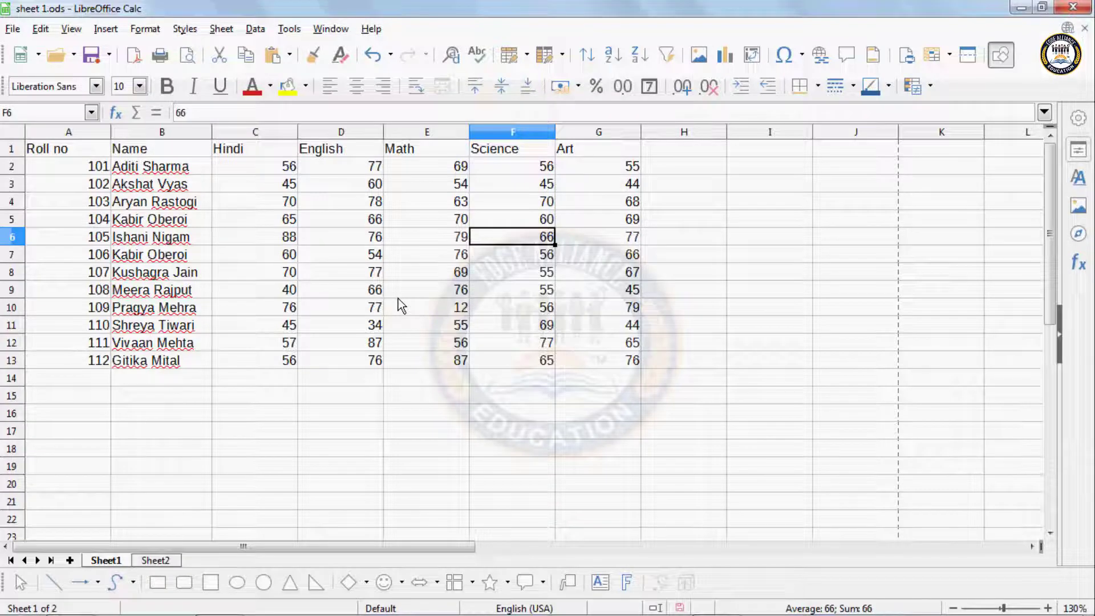
pyautogui.click(376, 255)
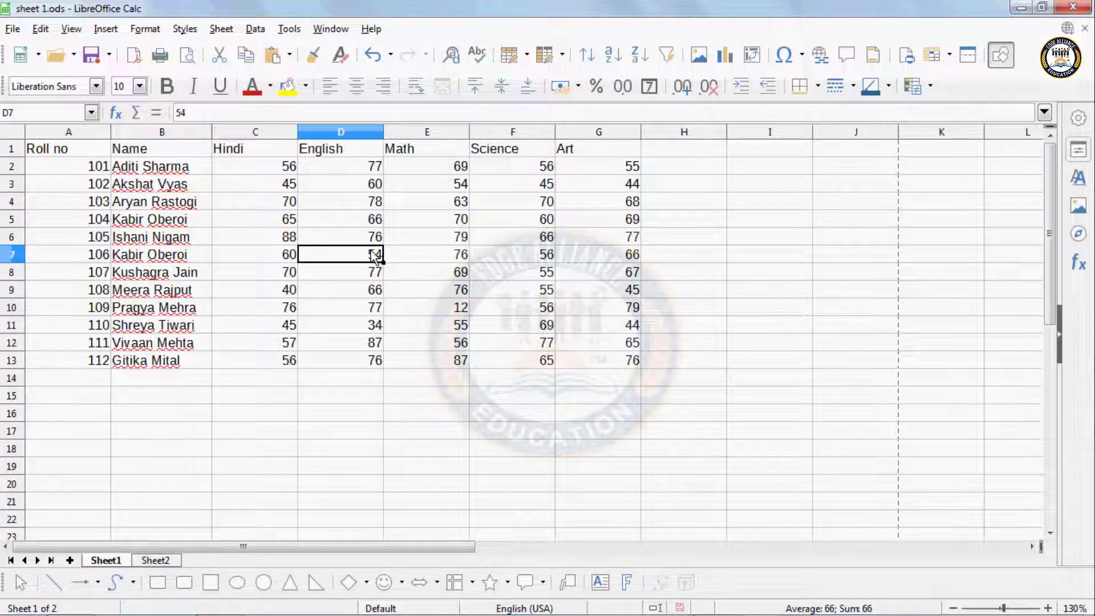
pyautogui.click(560, 55)
pyautogui.click(586, 235)
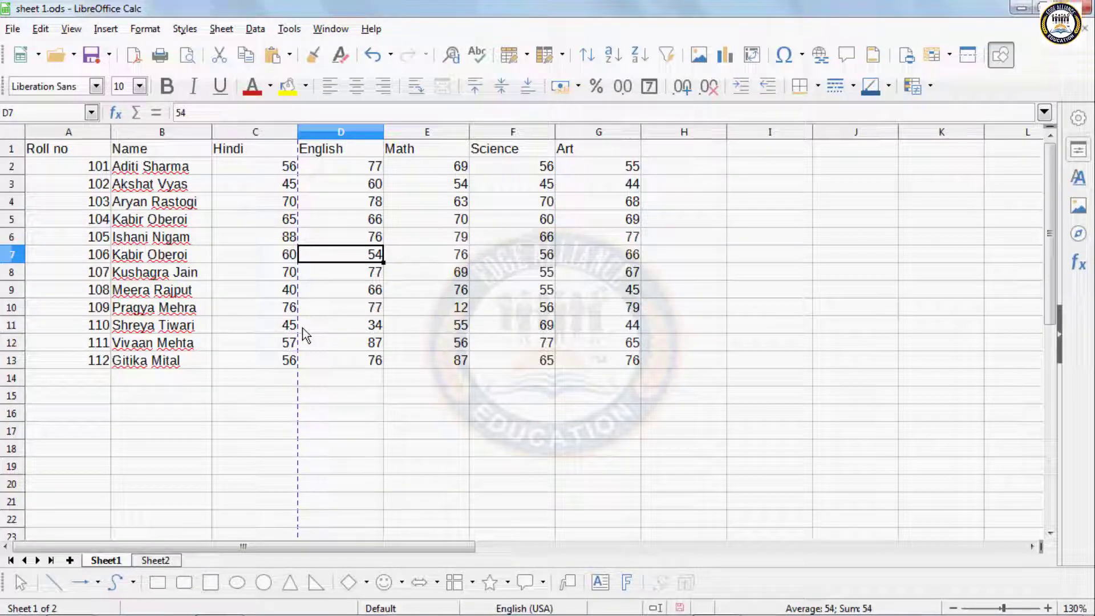
# Examine in print preview how the column break splits the marks table across pages, and close the preview.
pyautogui.click(192, 57)
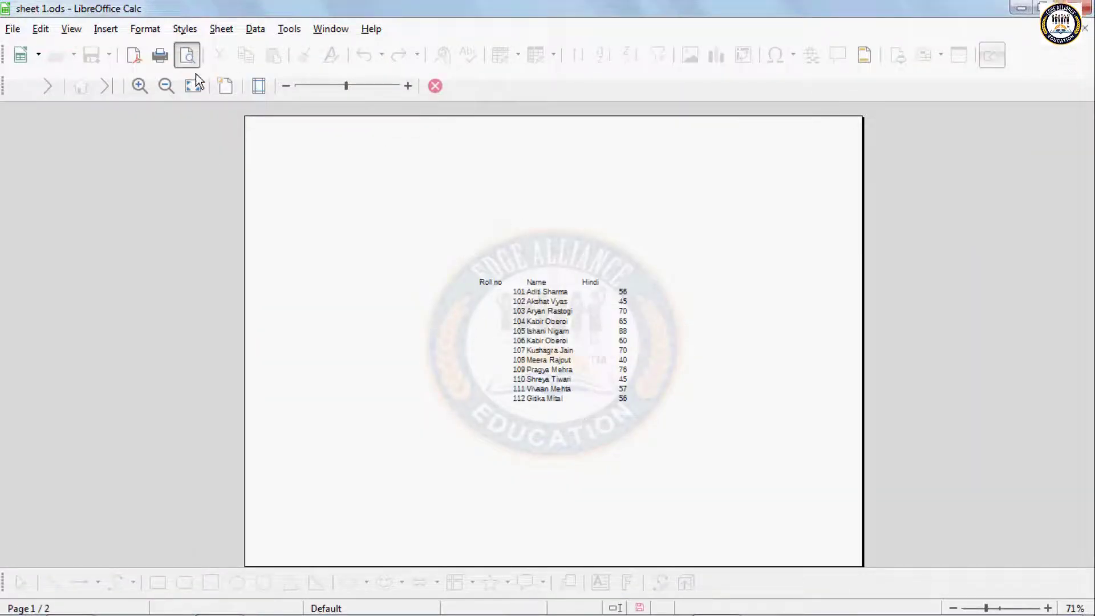
pyautogui.click(107, 86)
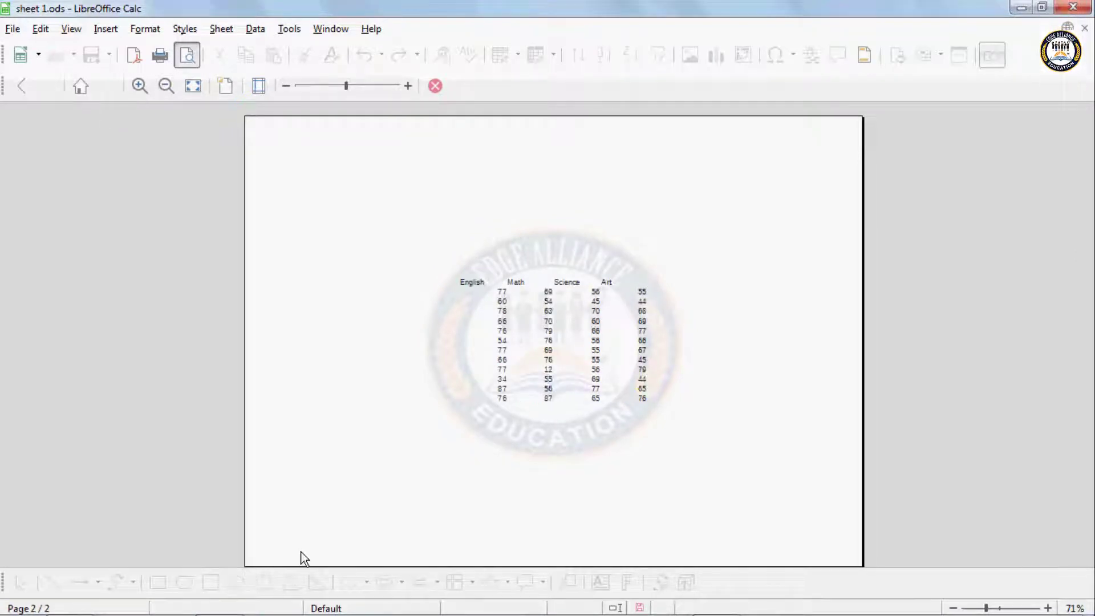
pyautogui.click(435, 87)
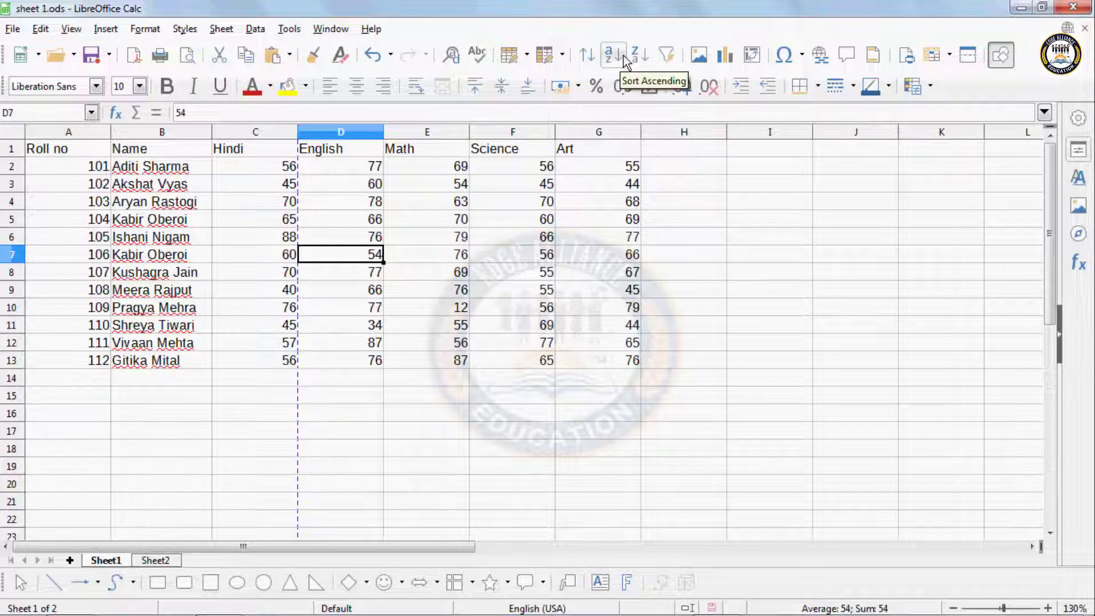
# Remove the column break before the English column and check the page layout in print preview.
pyautogui.click(562, 55)
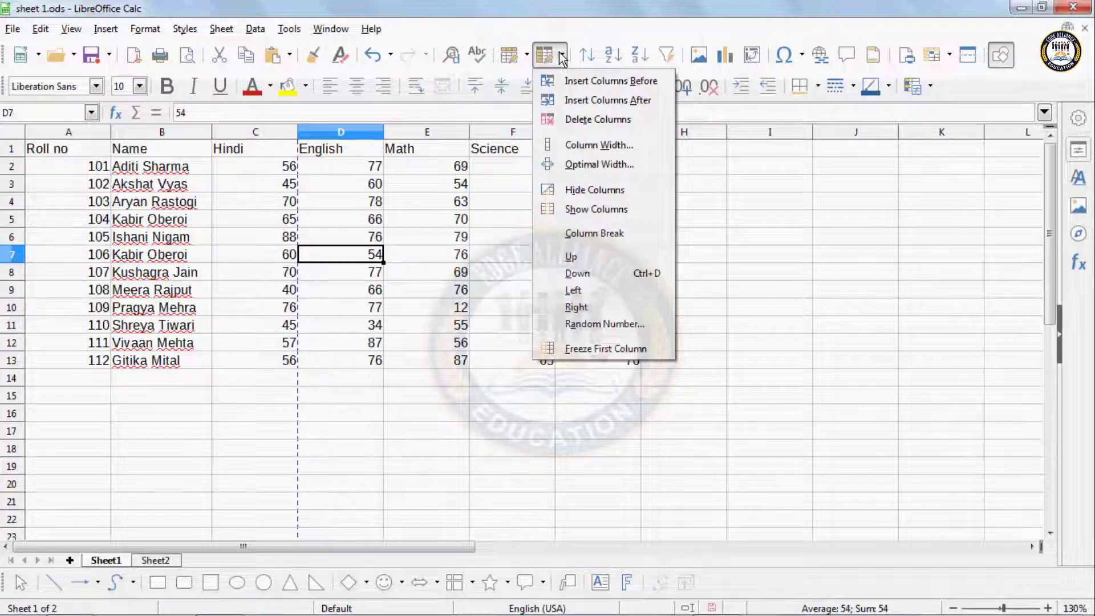
pyautogui.click(582, 233)
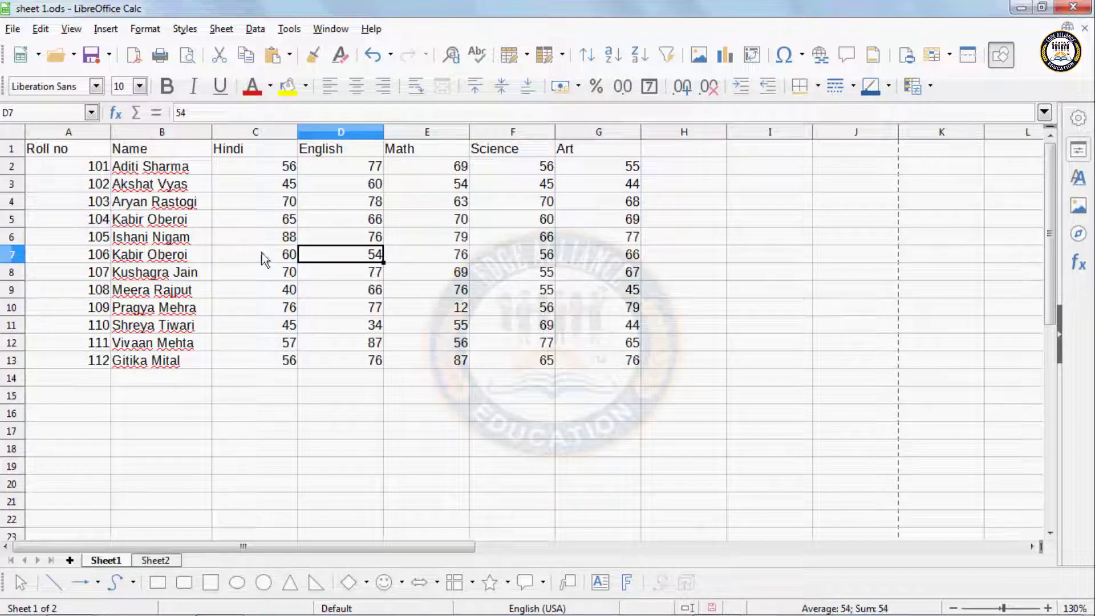
pyautogui.click(187, 56)
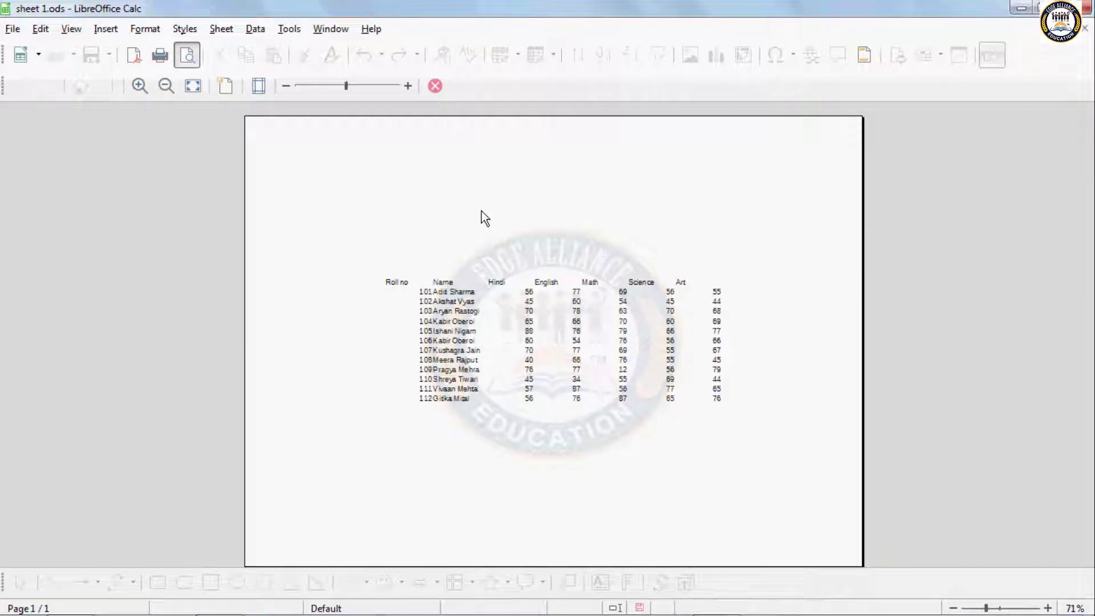
pyautogui.click(435, 85)
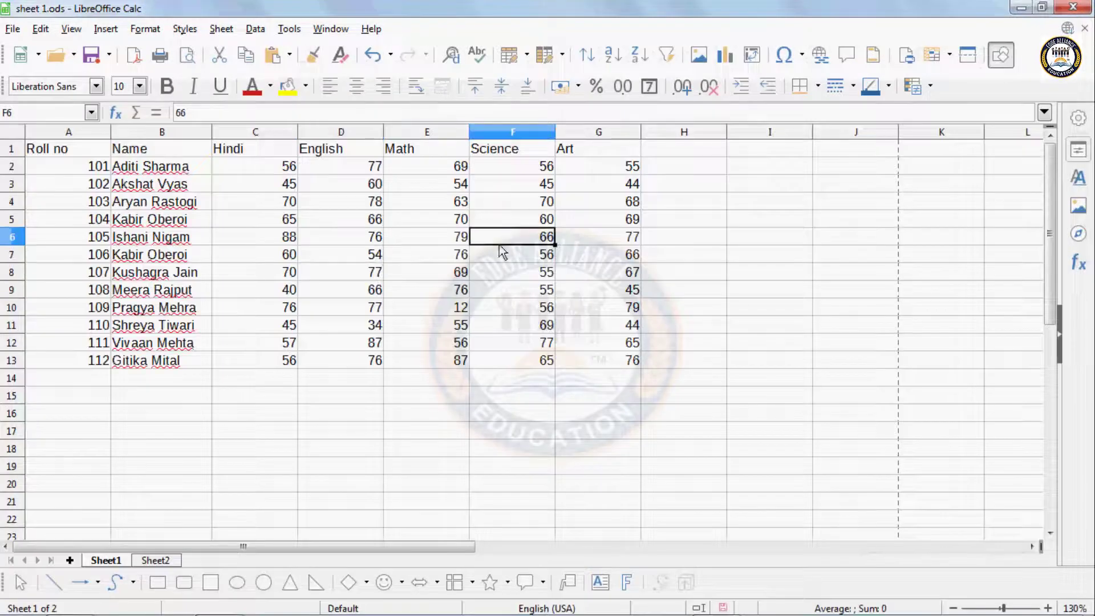
# Fill cell D8 upward with the value of the cell below it, and undo the fill.
pyautogui.click(562, 55)
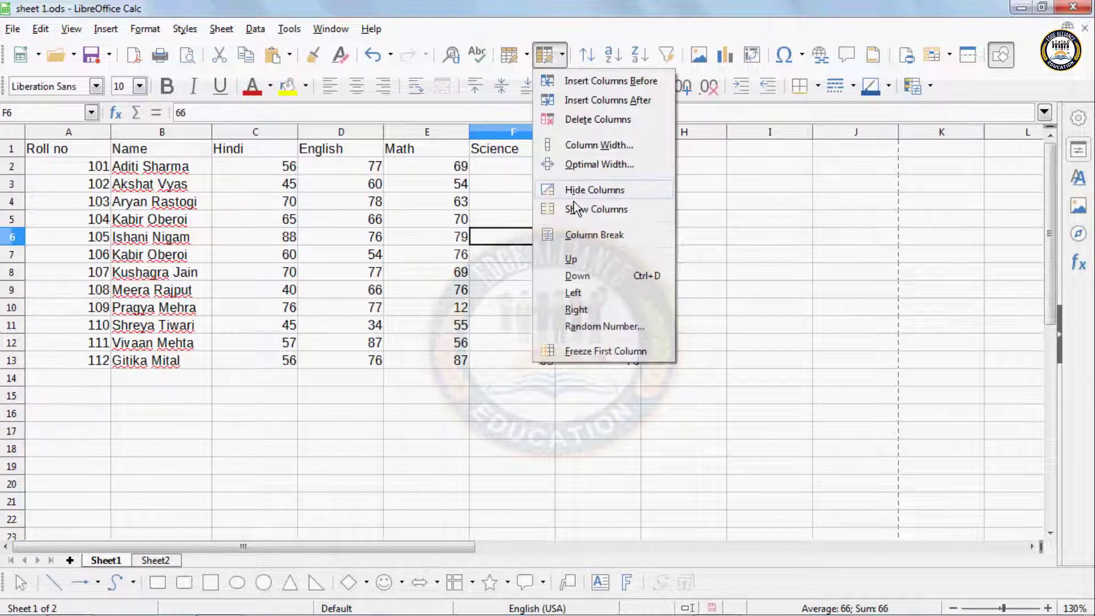
pyautogui.click(572, 261)
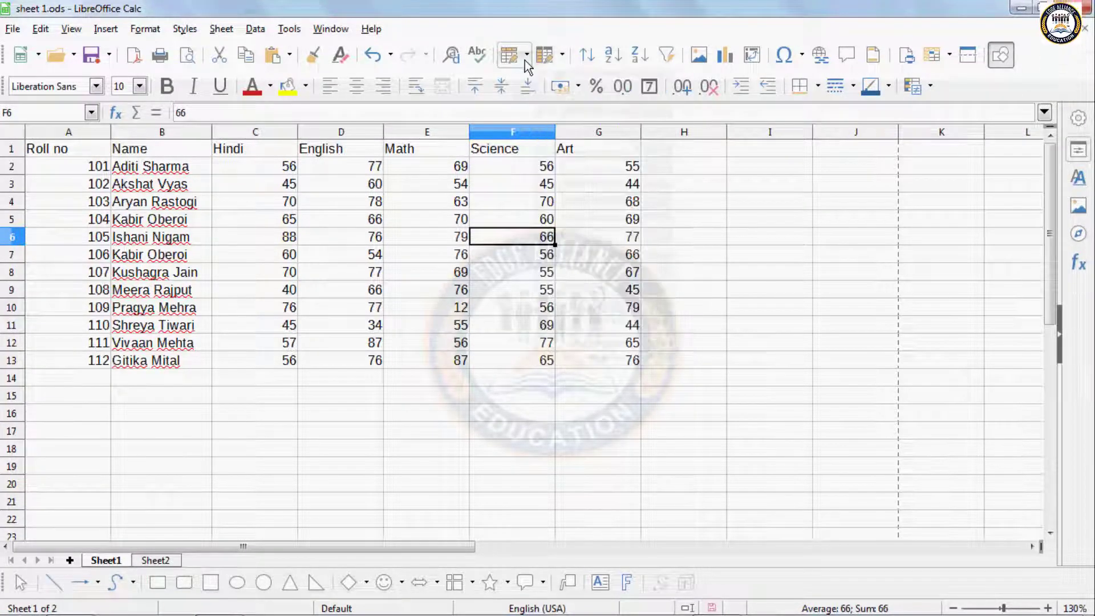
pyautogui.click(360, 324)
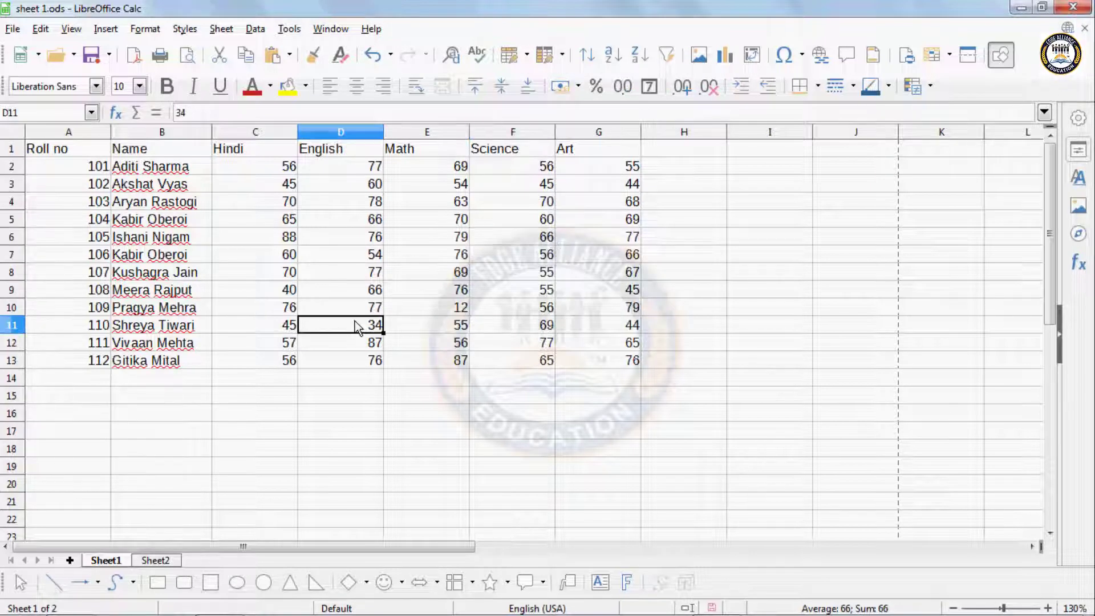
pyautogui.click(379, 276)
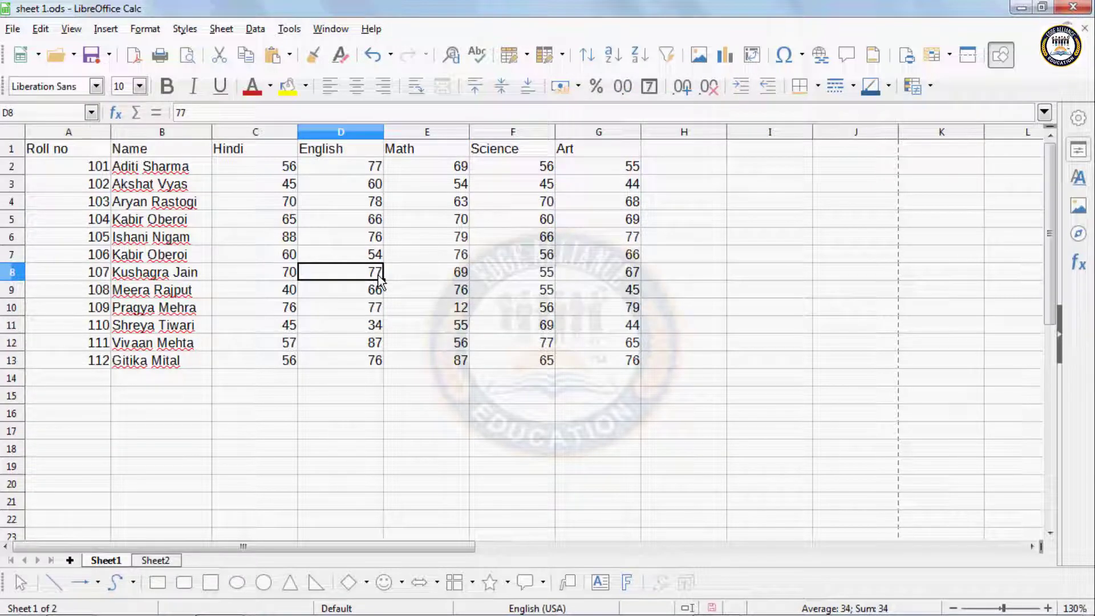
pyautogui.click(563, 55)
pyautogui.click(582, 258)
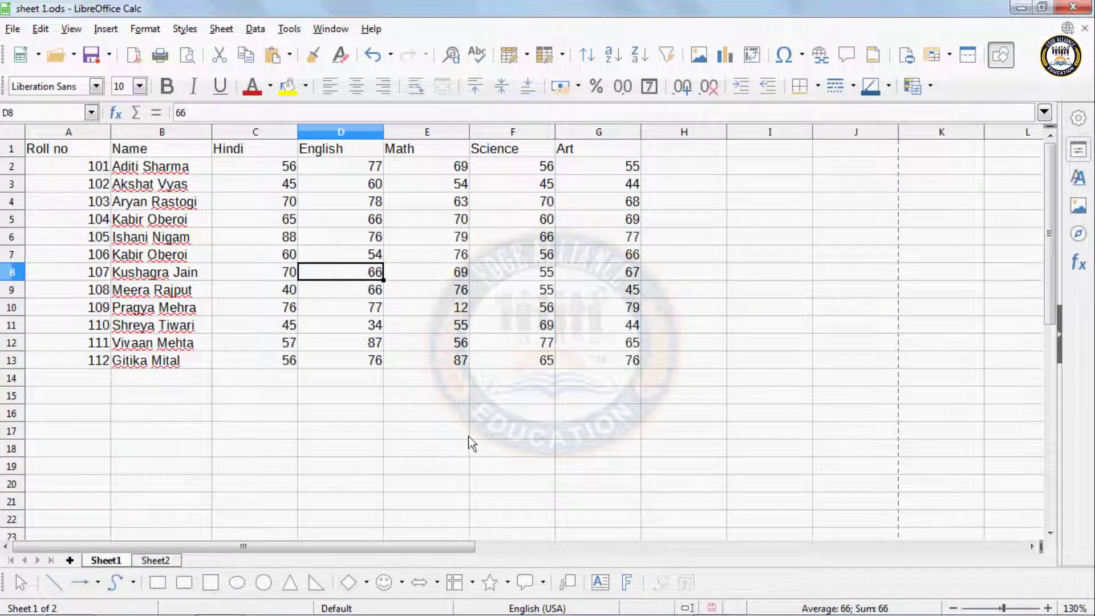
pyautogui.hotkey('ctrl', 'z')
# Fill cell D8 downward with the value of the cell above it, and undo the fill.
pyautogui.click(367, 274)
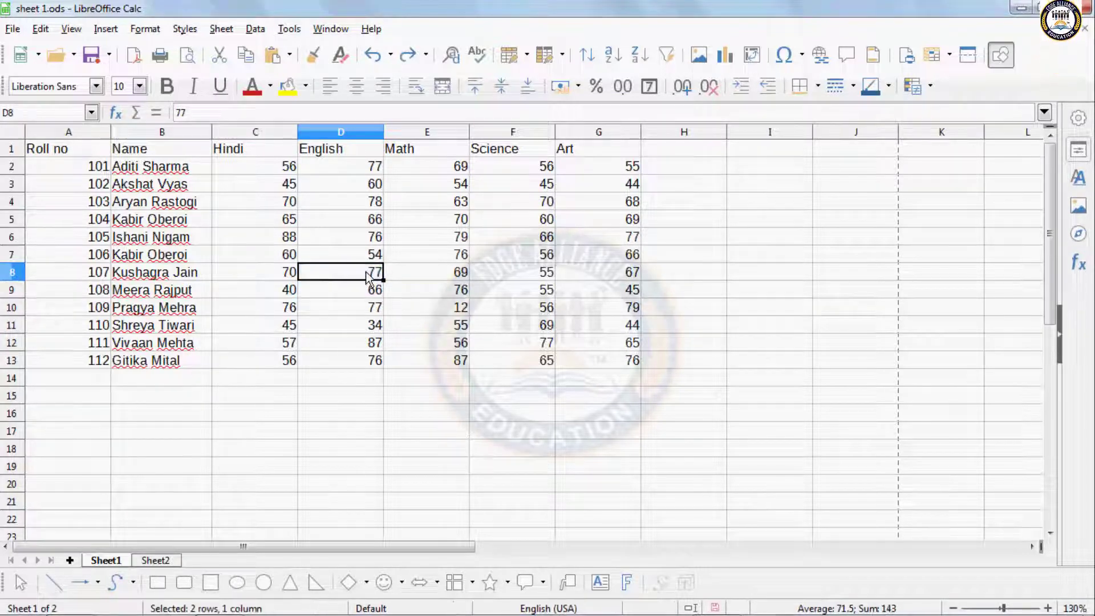
pyautogui.click(547, 56)
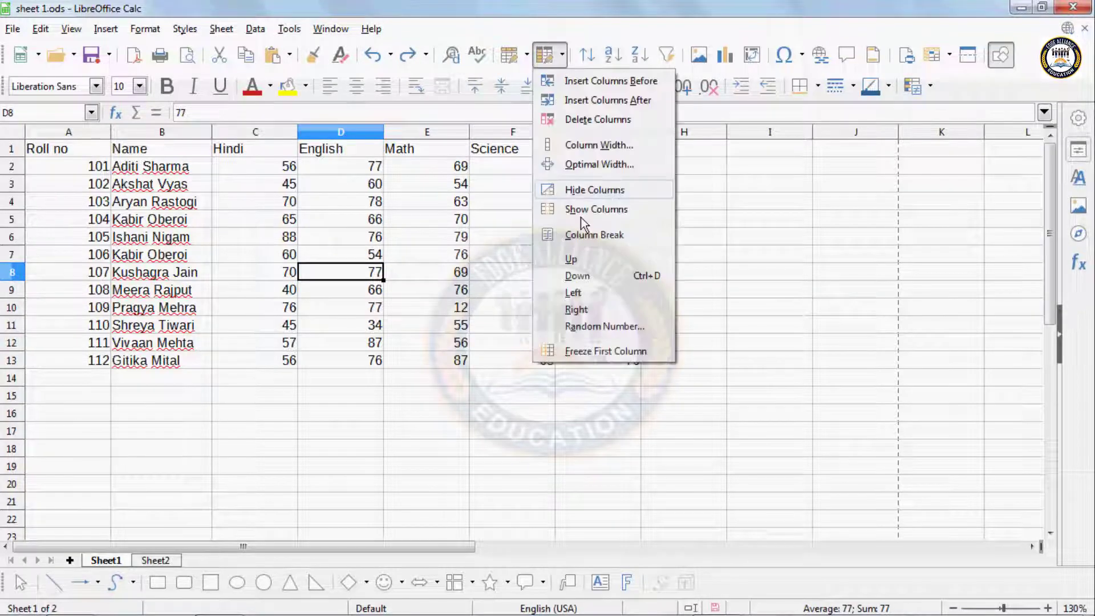
pyautogui.click(584, 279)
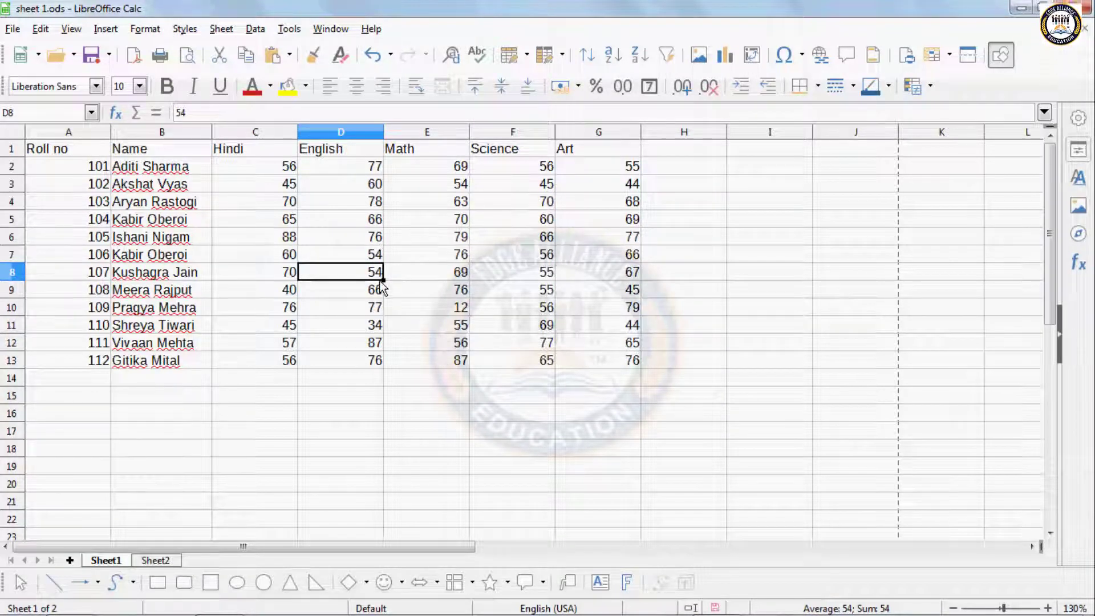
pyautogui.hotkey('ctrl', 'z')
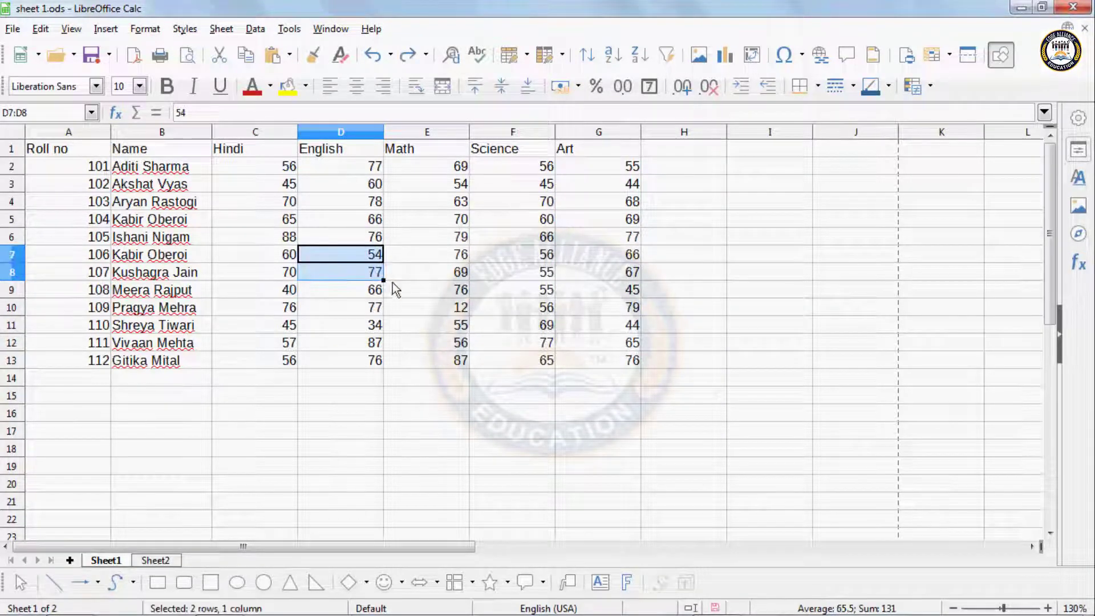
# Fill cell D8 leftward with the value of the cell to its right, and undo the fill.
pyautogui.click(377, 272)
pyautogui.click(563, 55)
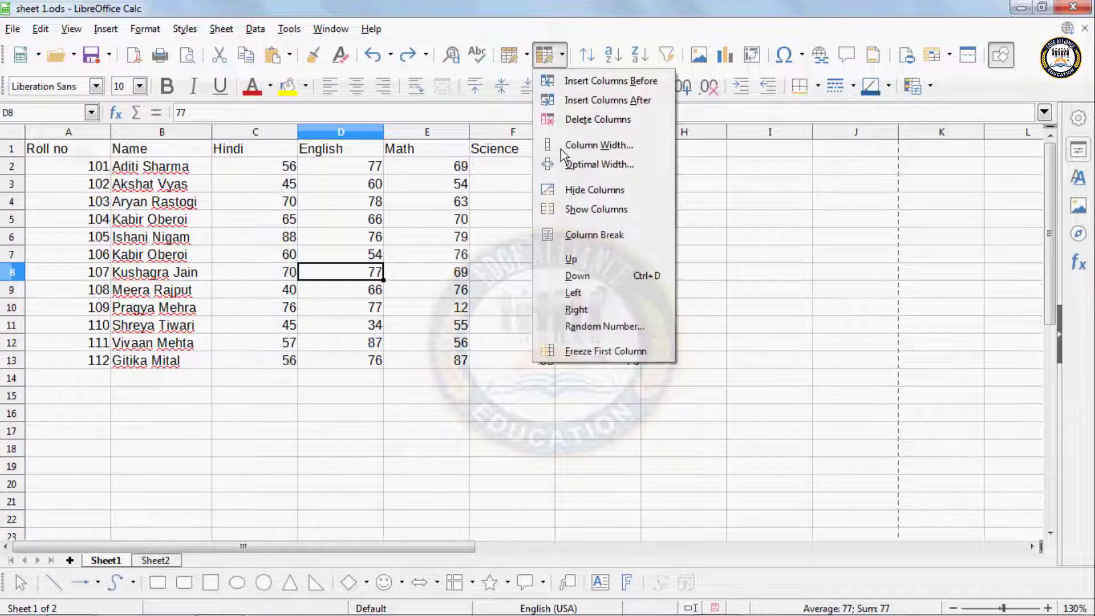
pyautogui.click(572, 293)
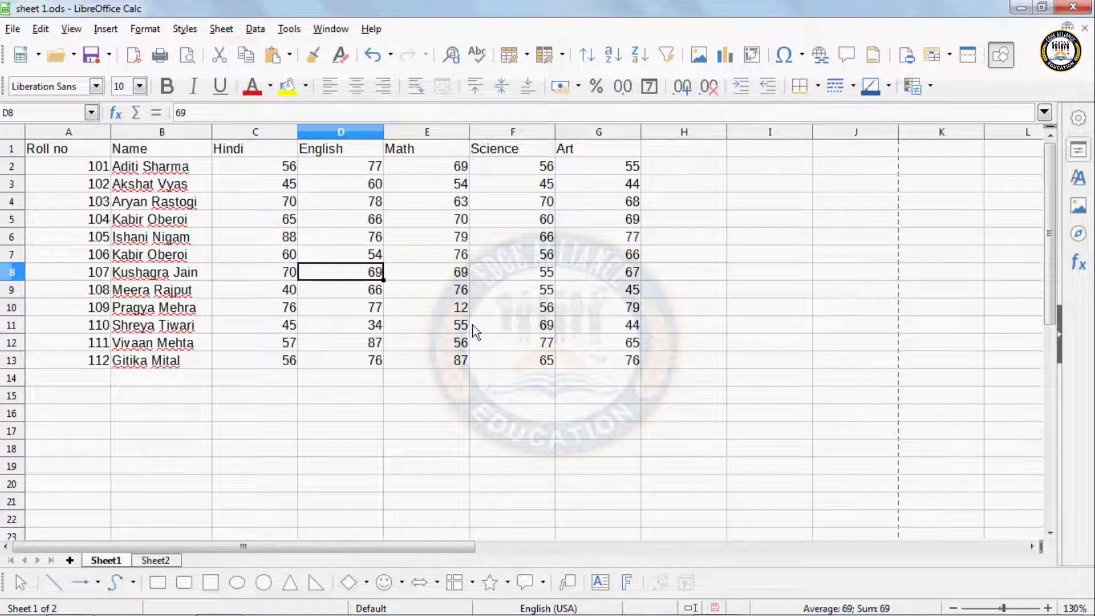
pyautogui.hotkey('ctrl', 'z')
# Fill cell D8 rightward with the value of the cell to its left, and undo the fill.
pyautogui.click(376, 278)
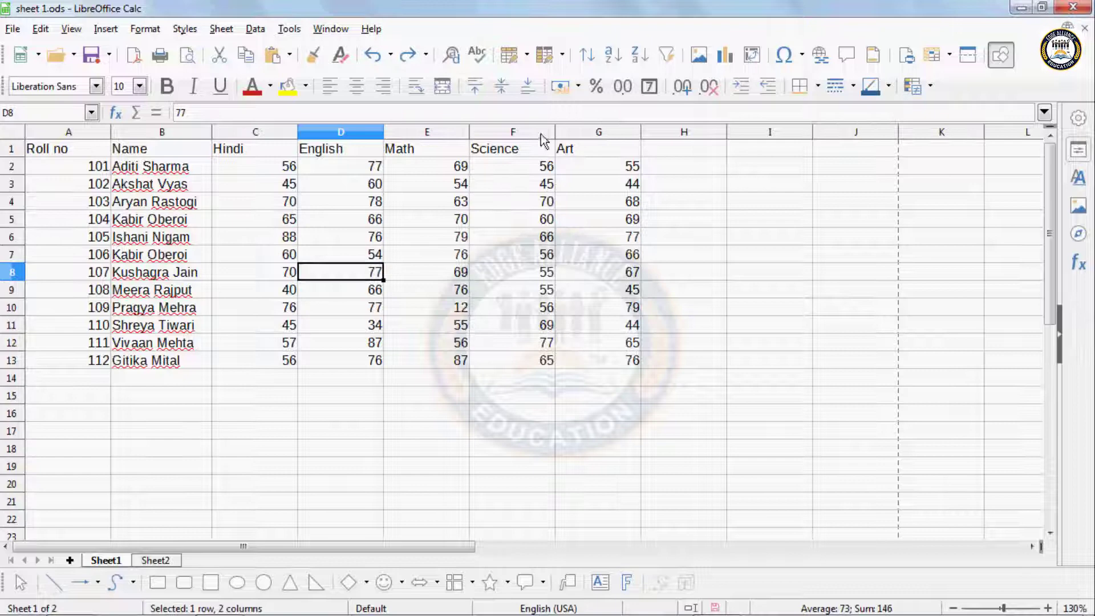
pyautogui.click(560, 57)
pyautogui.click(577, 309)
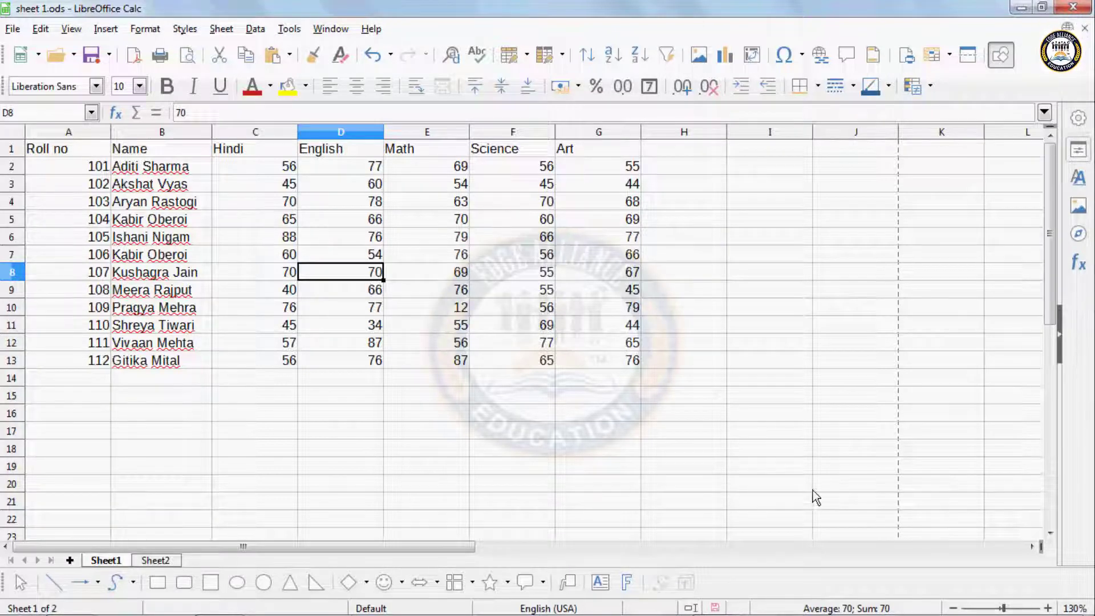
pyautogui.hotkey('ctrl', 'z')
pyautogui.click(370, 276)
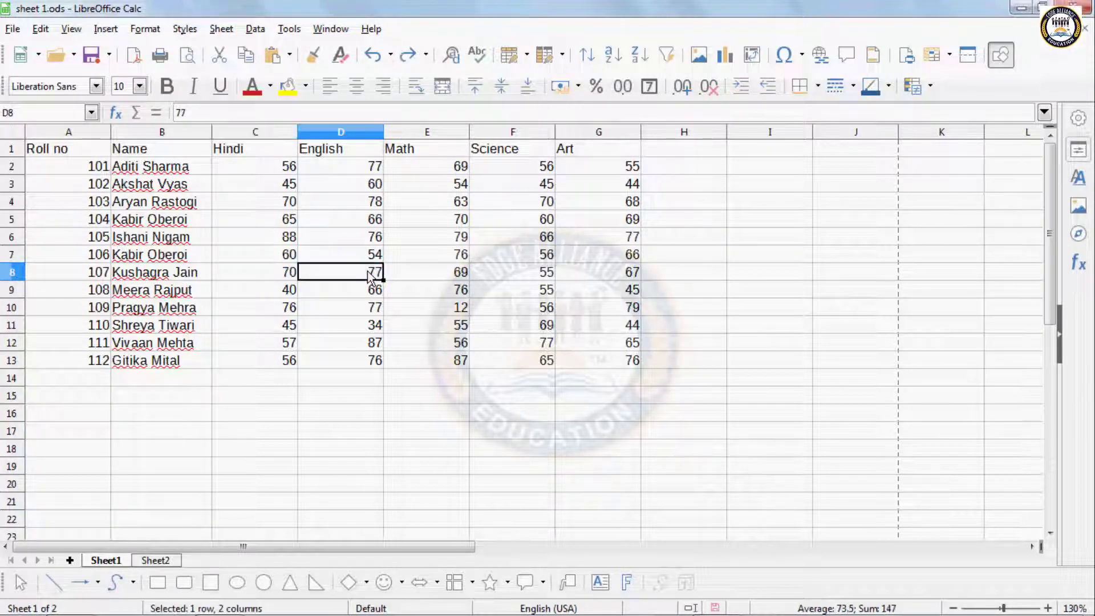
pyautogui.click(560, 57)
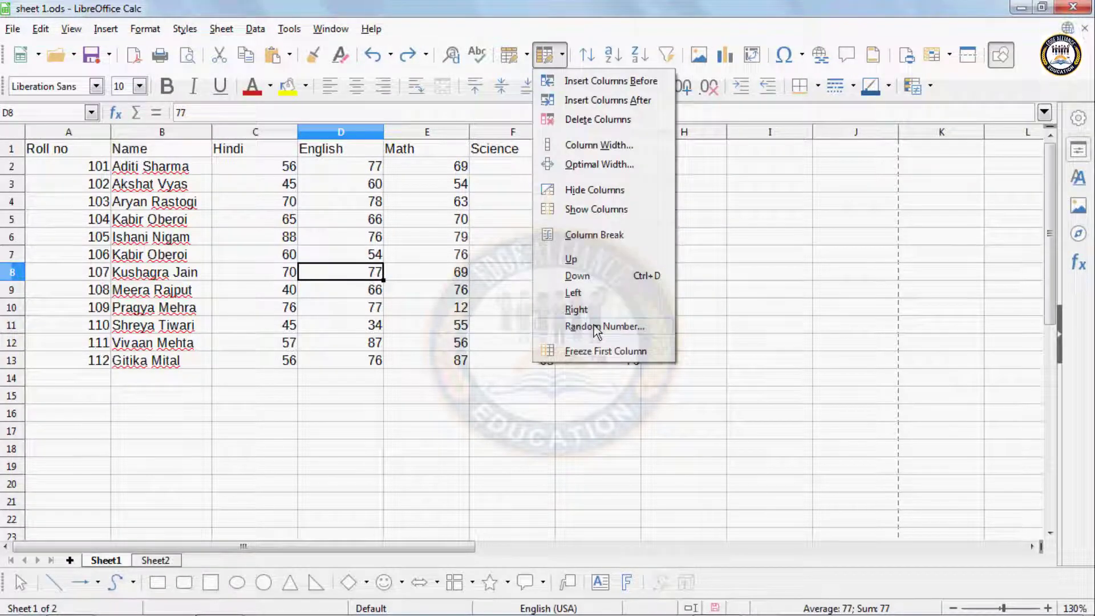
pyautogui.click(525, 55)
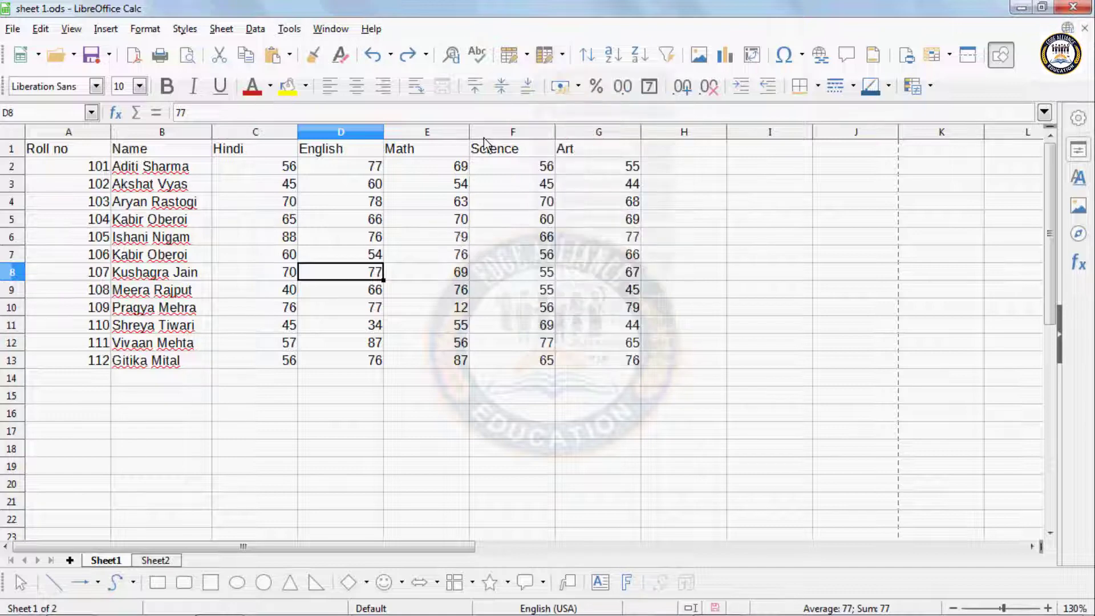
pyautogui.click(526, 56)
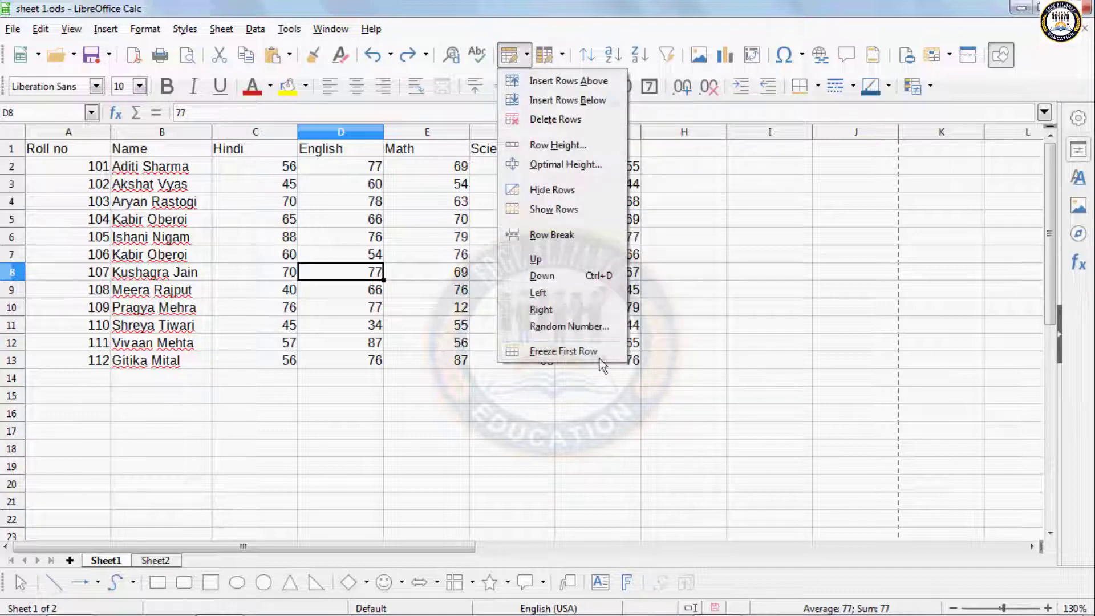
pyautogui.click(563, 55)
pyautogui.click(563, 55)
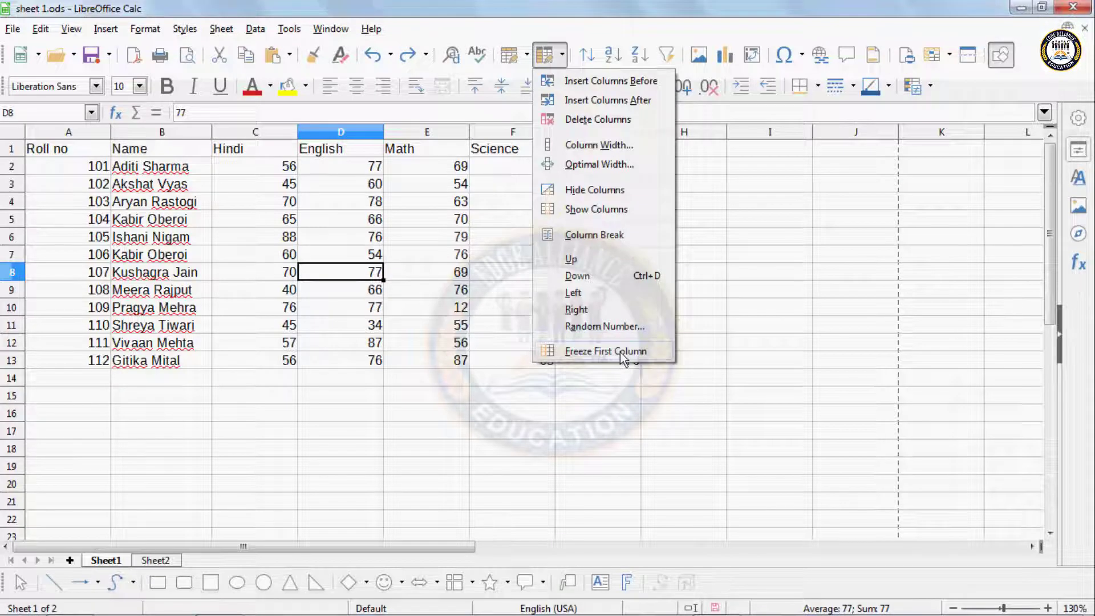
pyautogui.click(229, 305)
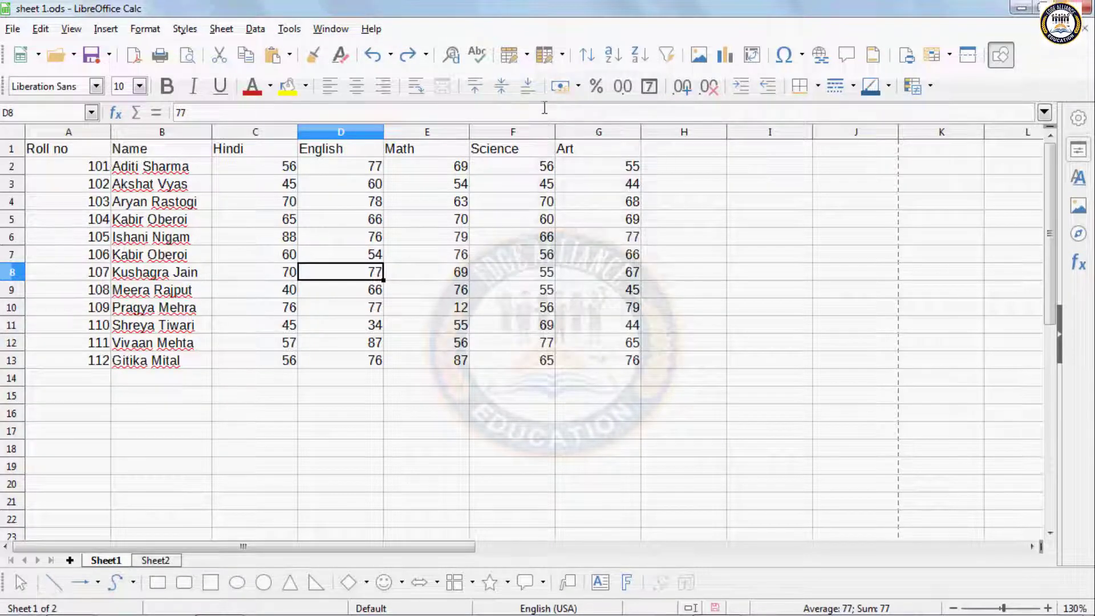
# Freeze the first column and check that Roll no stays in view across the sheet's other columns.
pyautogui.click(562, 54)
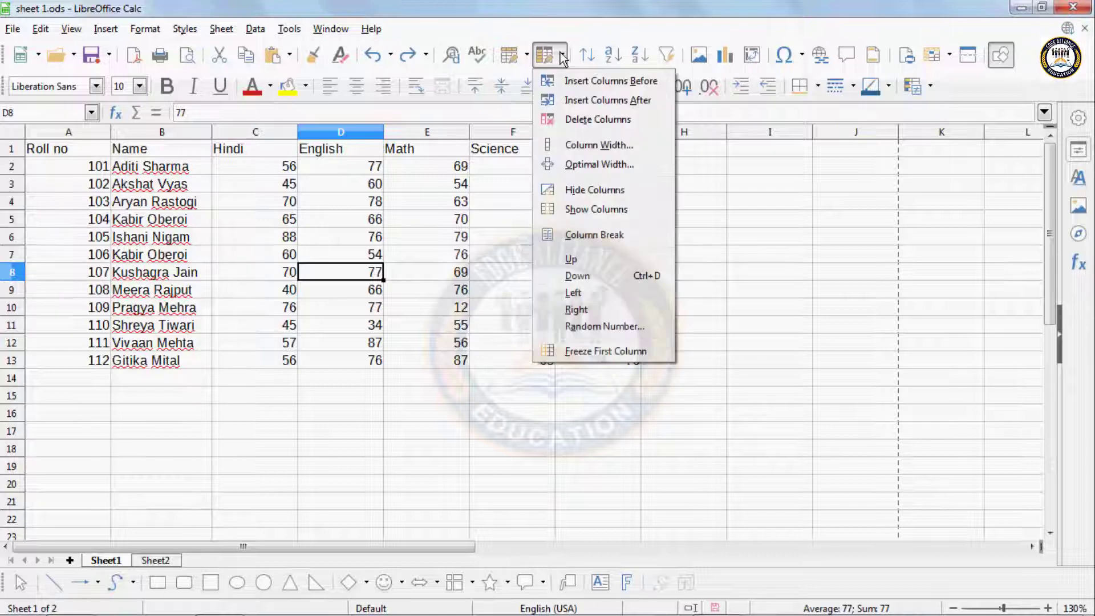
pyautogui.click(591, 351)
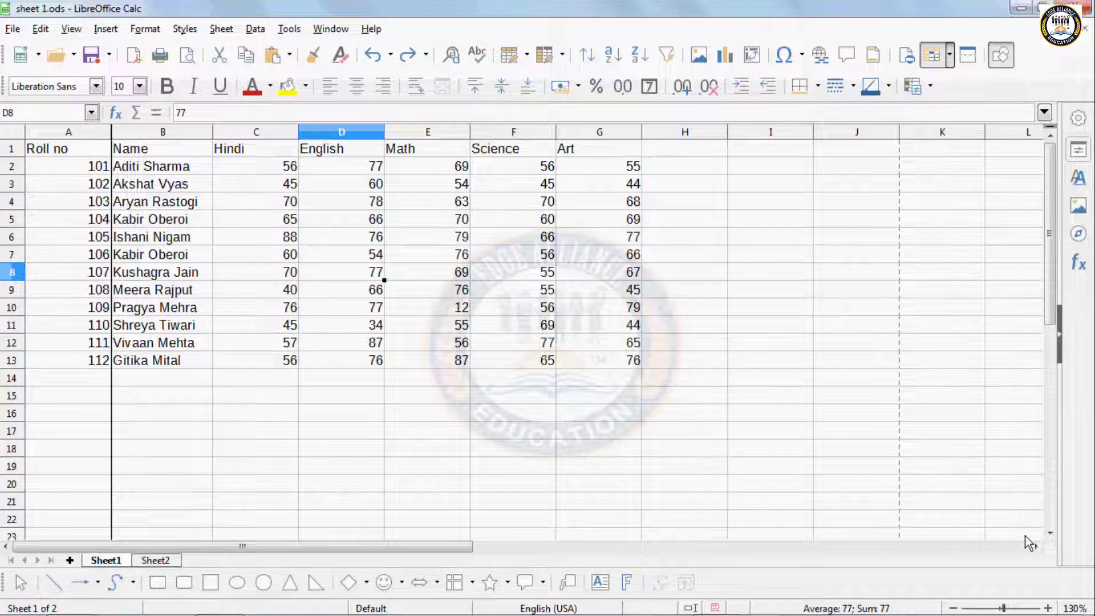
pyautogui.click(1036, 545)
pyautogui.click(1036, 545)
pyautogui.click(1036, 545)
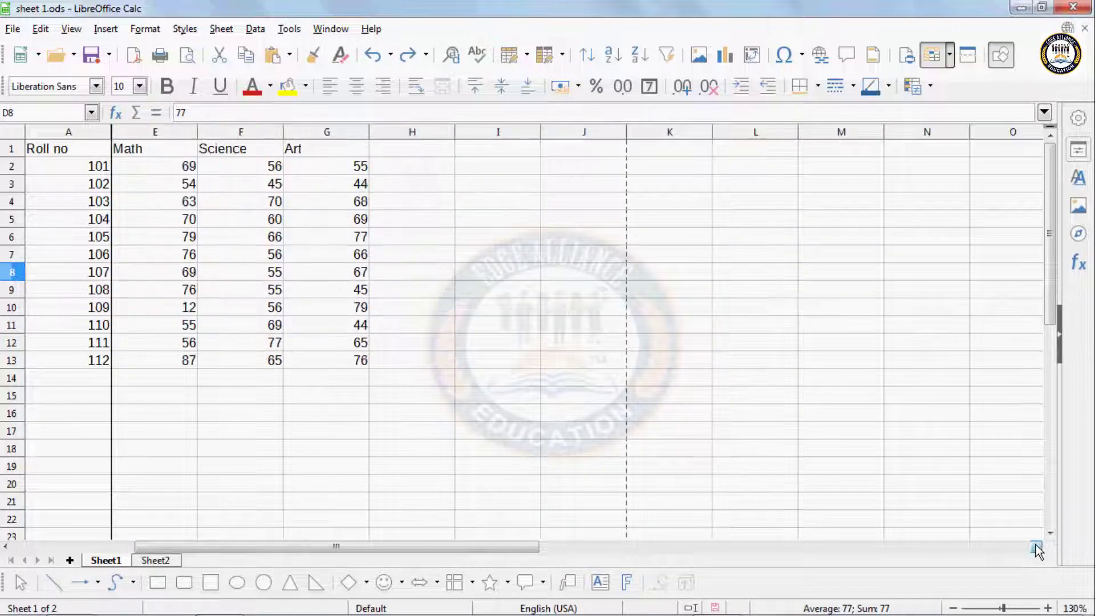
pyautogui.click(1035, 545)
pyautogui.click(1035, 545)
pyautogui.click(1036, 545)
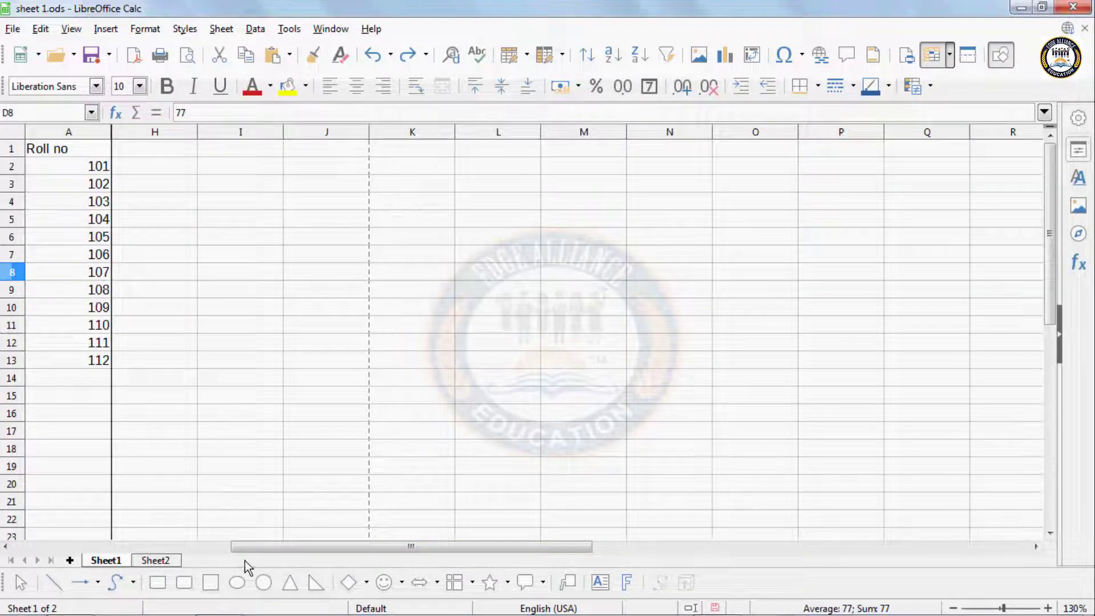
# Turn off the freezing of rows and columns to release the Roll no column.
pyautogui.click(562, 54)
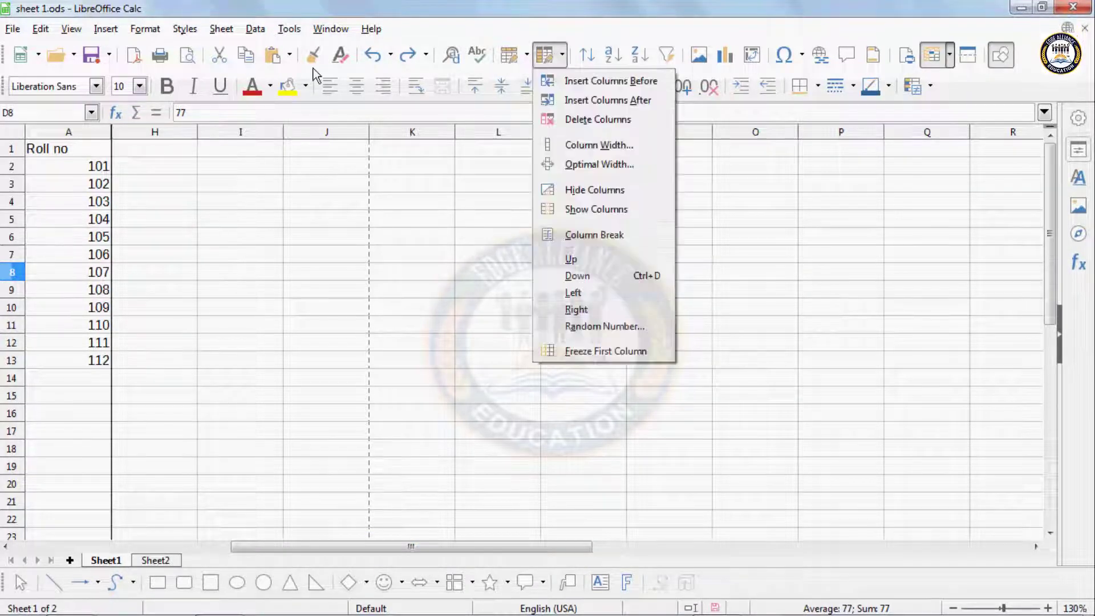
pyautogui.click(67, 28)
pyautogui.click(70, 29)
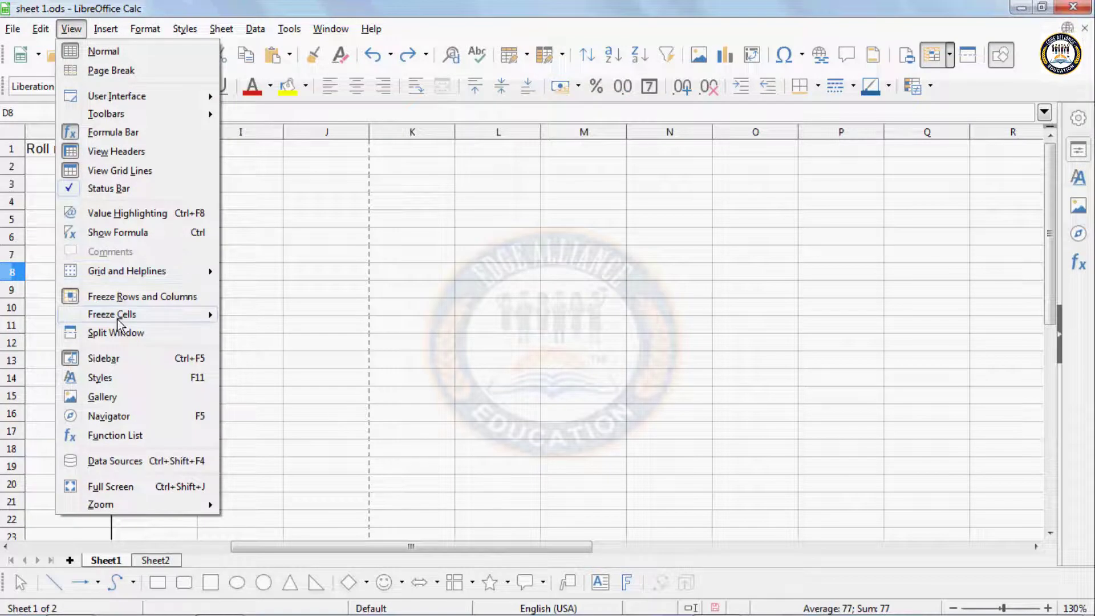
pyautogui.click(127, 298)
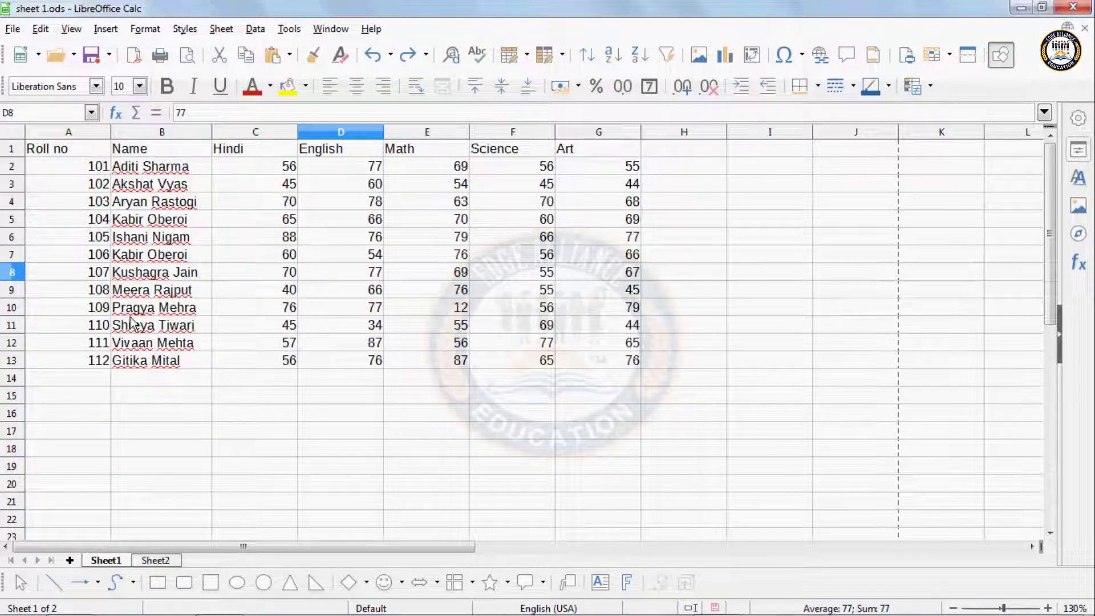
# Examine how the unfrozen Roll no column moves with the rest of the sheet, and return to the table's start.
pyautogui.click(1032, 548)
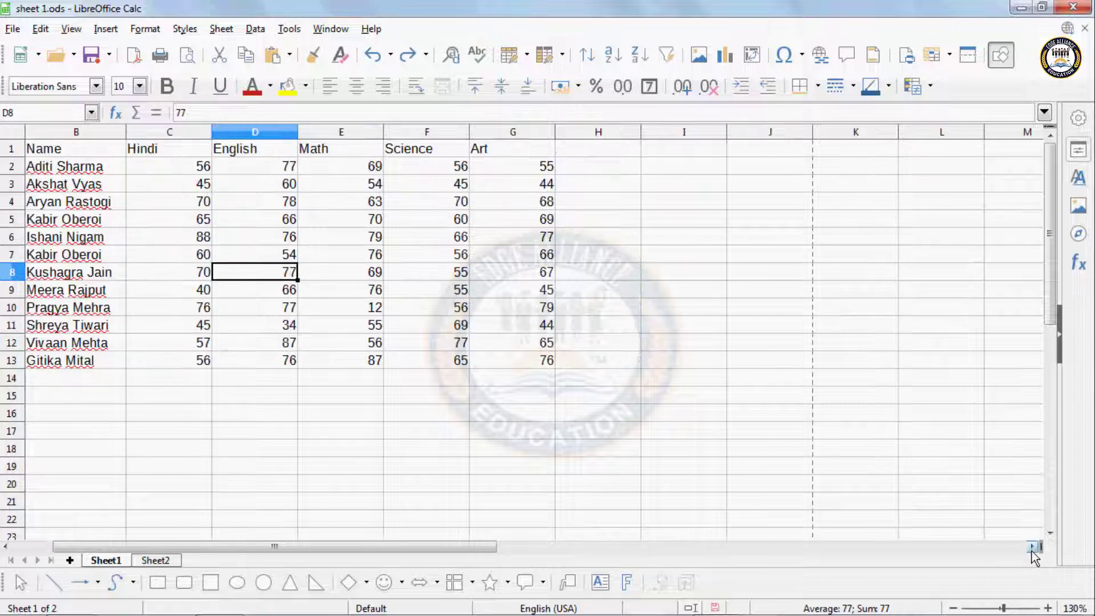
pyautogui.click(1032, 549)
pyautogui.click(1032, 549)
pyautogui.click(1032, 549)
pyautogui.click(1032, 548)
pyautogui.click(1032, 549)
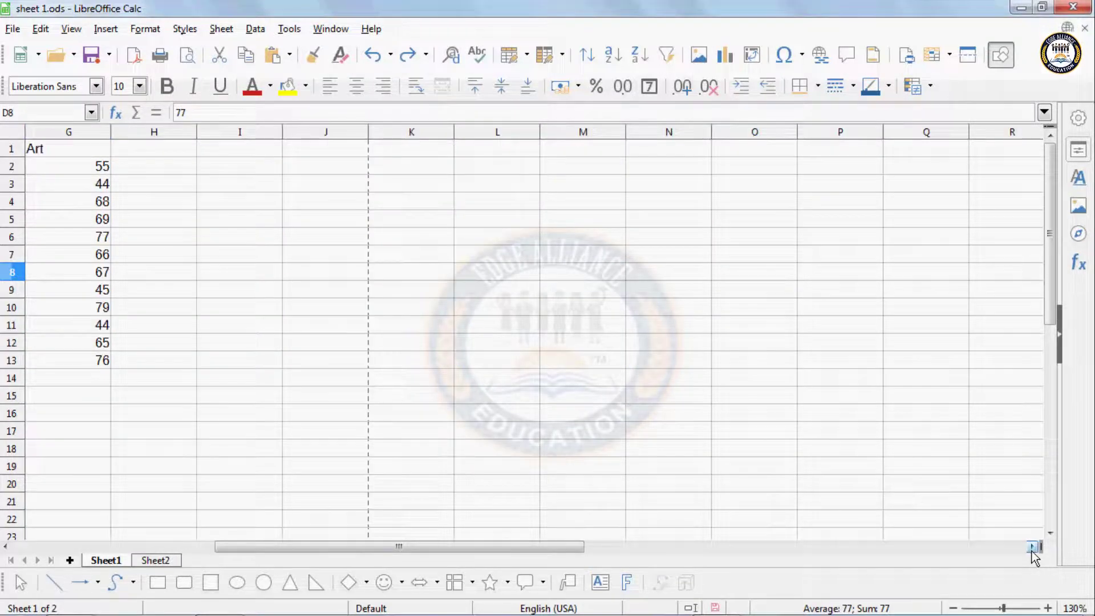
pyautogui.moveTo(329, 550); pyautogui.dragTo(125, 525)
pyautogui.click(152, 412)
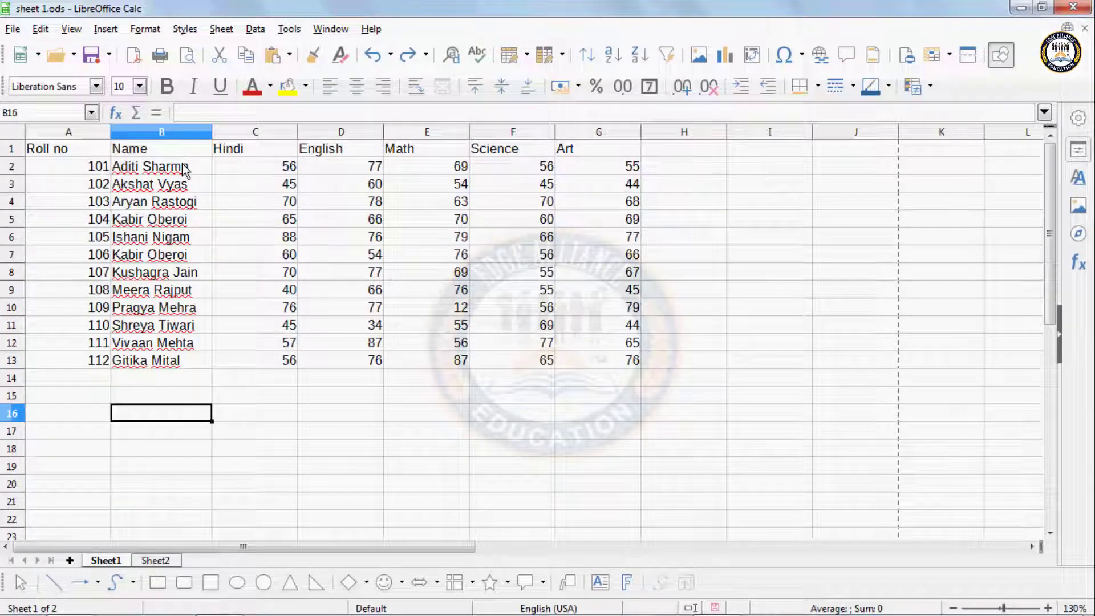
# Sort the whole marks table by Roll no in descending order, extending the sort range from the Name cells B2:B13.
pyautogui.moveTo(184, 168); pyautogui.dragTo(175, 360)
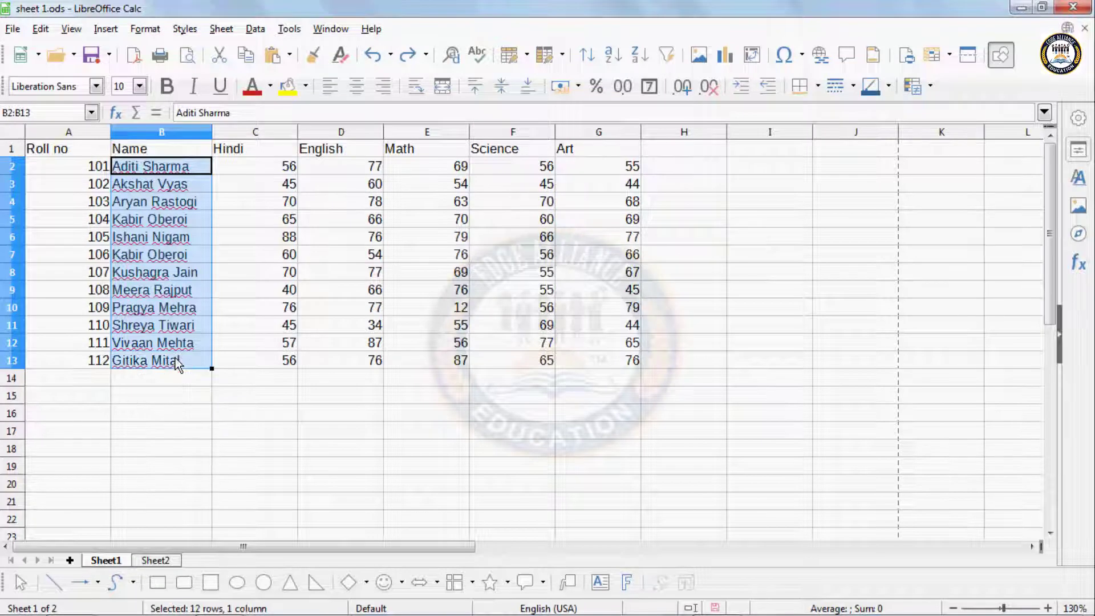
pyautogui.click(587, 55)
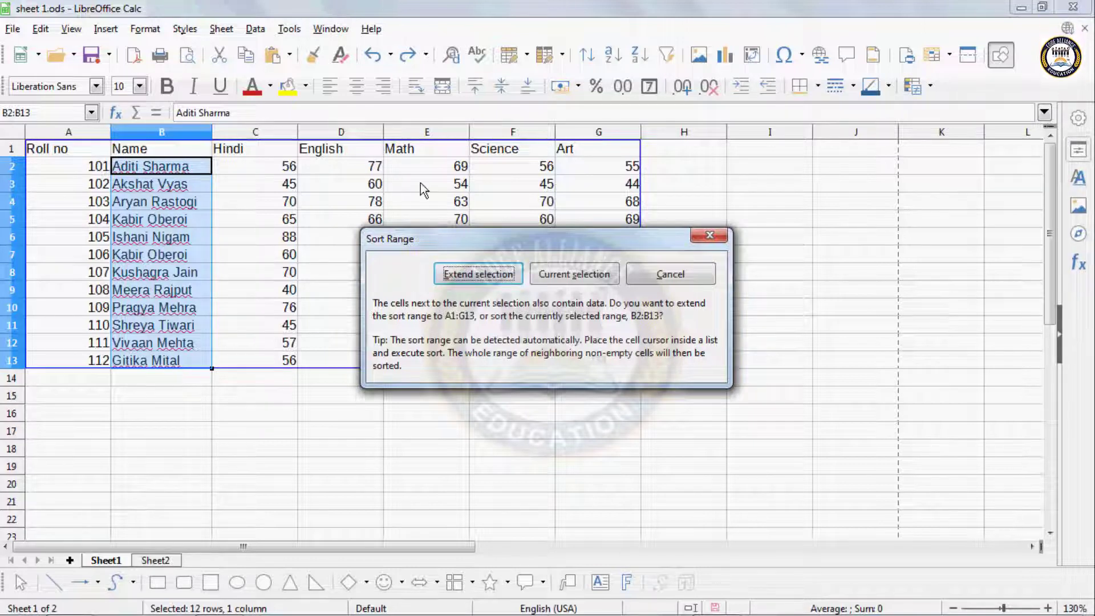
pyautogui.click(466, 274)
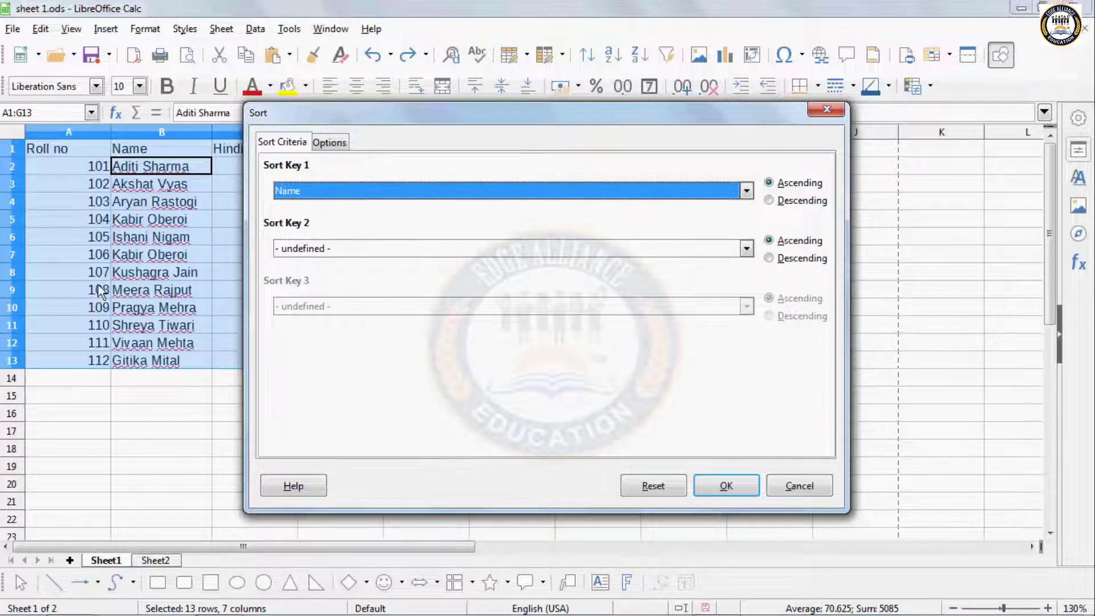
pyautogui.moveTo(342, 117); pyautogui.dragTo(439, 135)
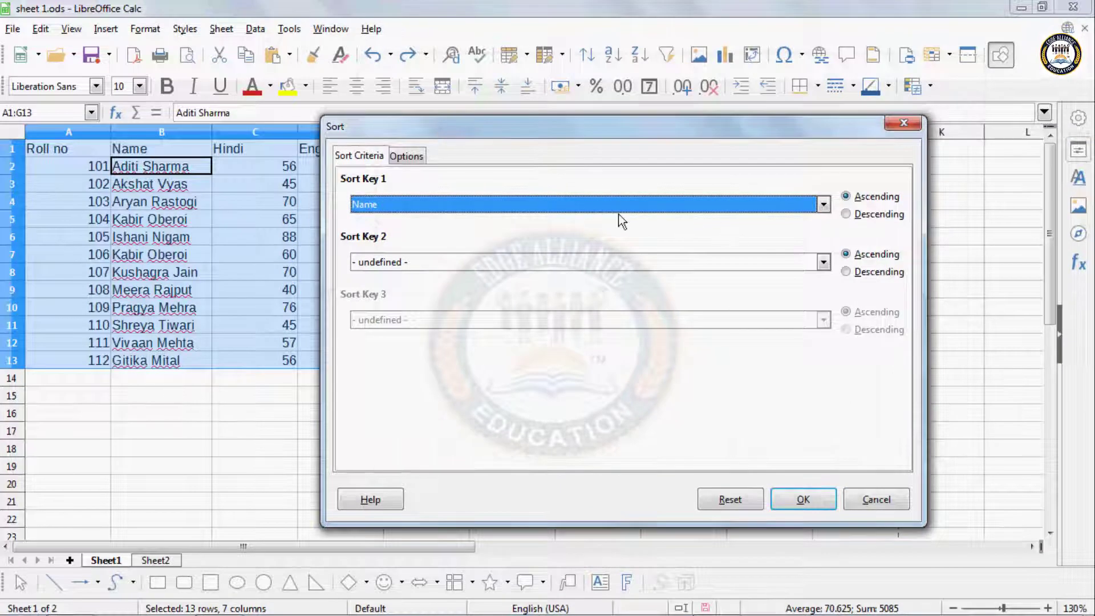
pyautogui.click(522, 207)
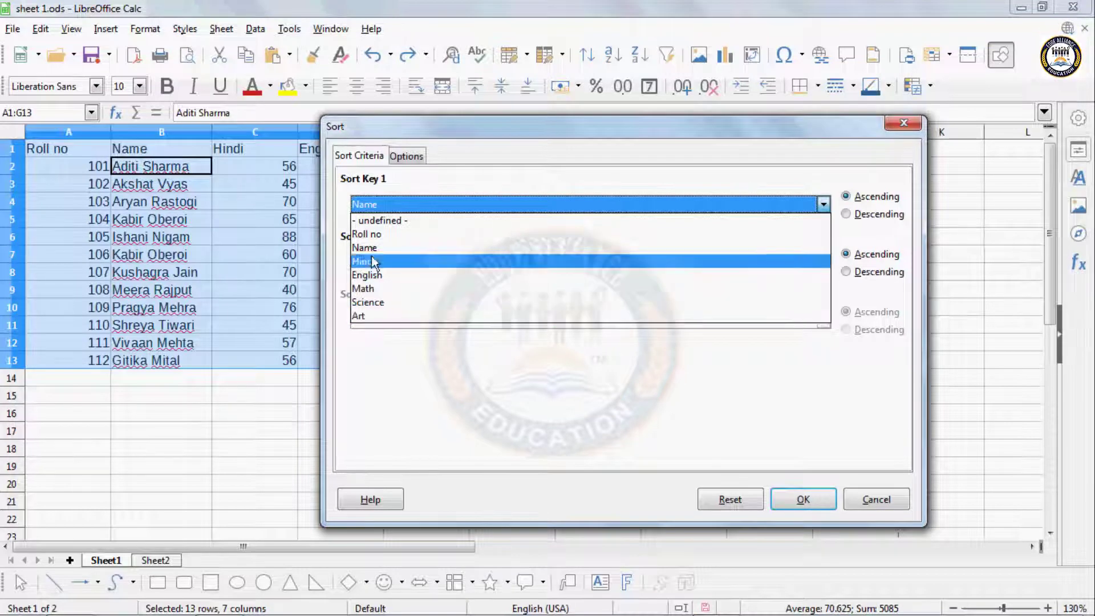
pyautogui.click(371, 235)
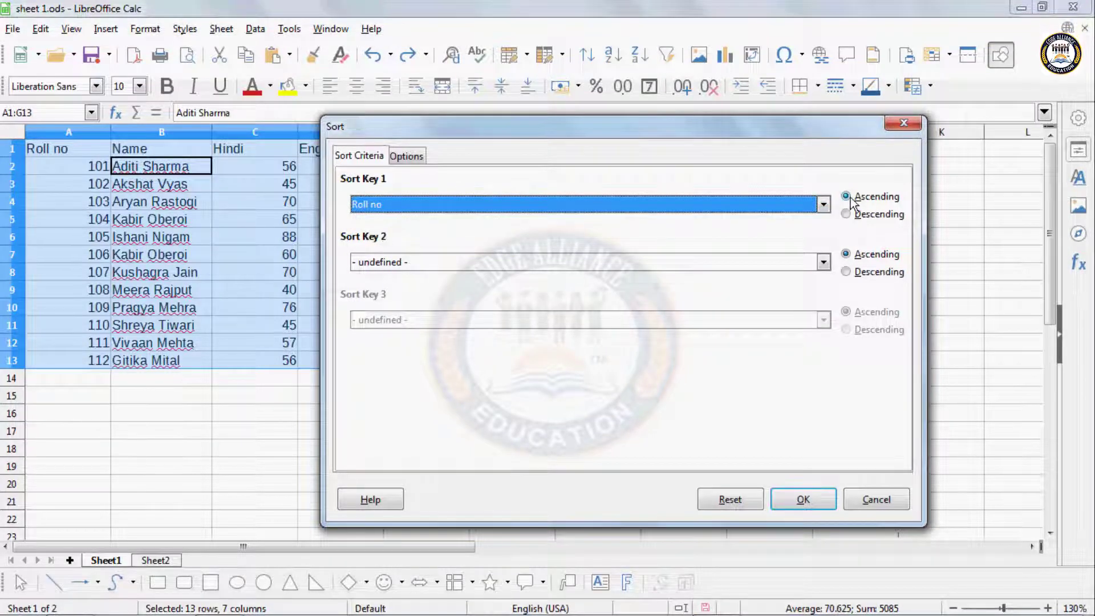
pyautogui.click(861, 215)
pyautogui.click(798, 500)
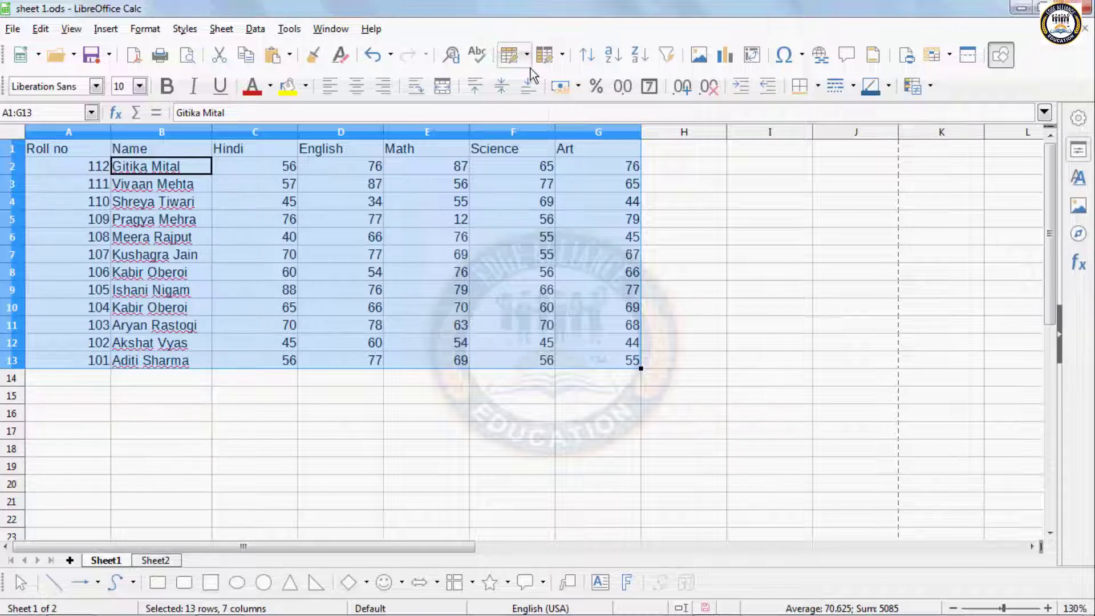
pyautogui.click(204, 235)
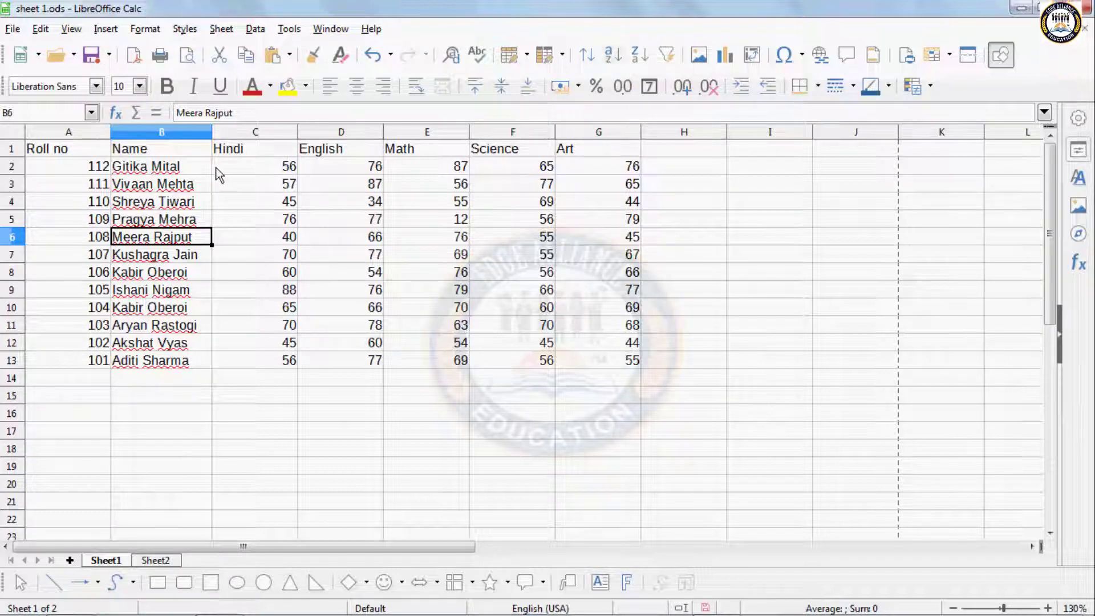
# Sort only the roll numbers in A2:A13 in ascending order, keeping the sort to the current selection.
pyautogui.moveTo(81, 169); pyautogui.dragTo(74, 361)
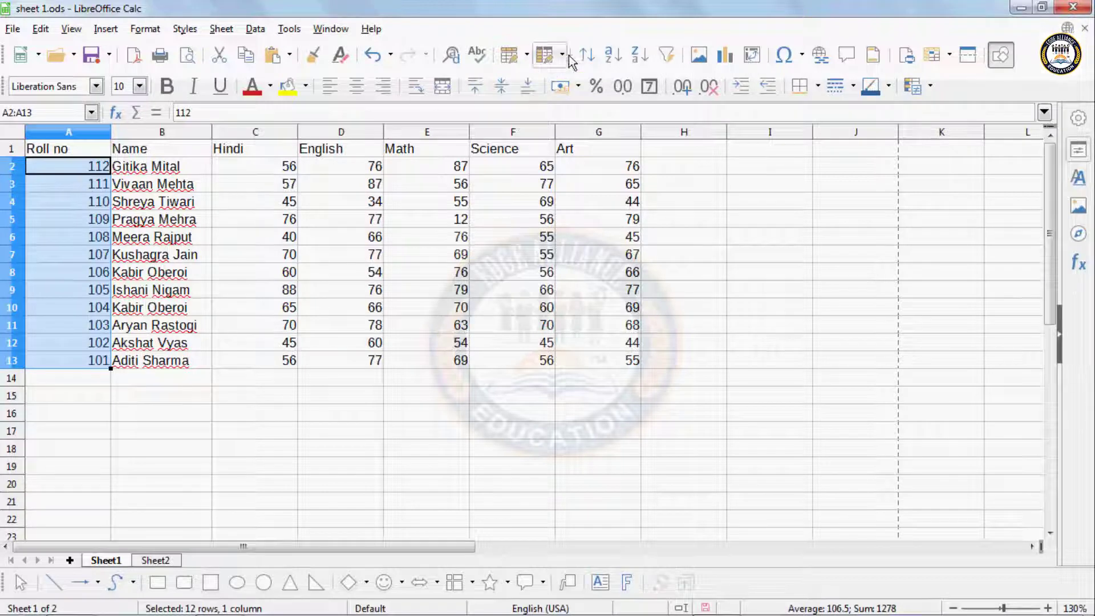
pyautogui.click(609, 57)
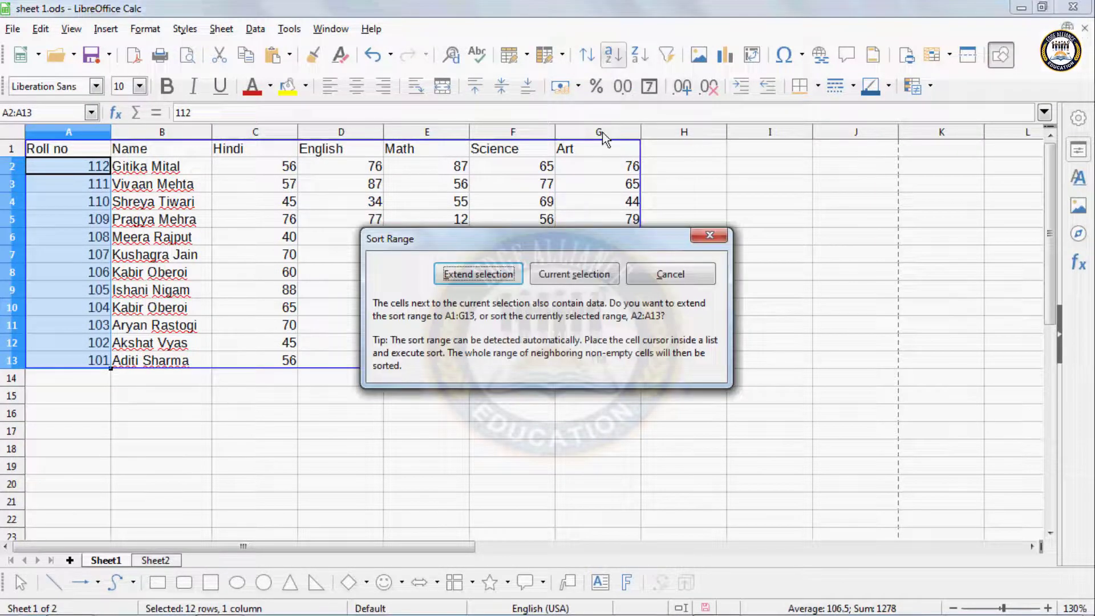
pyautogui.click(561, 274)
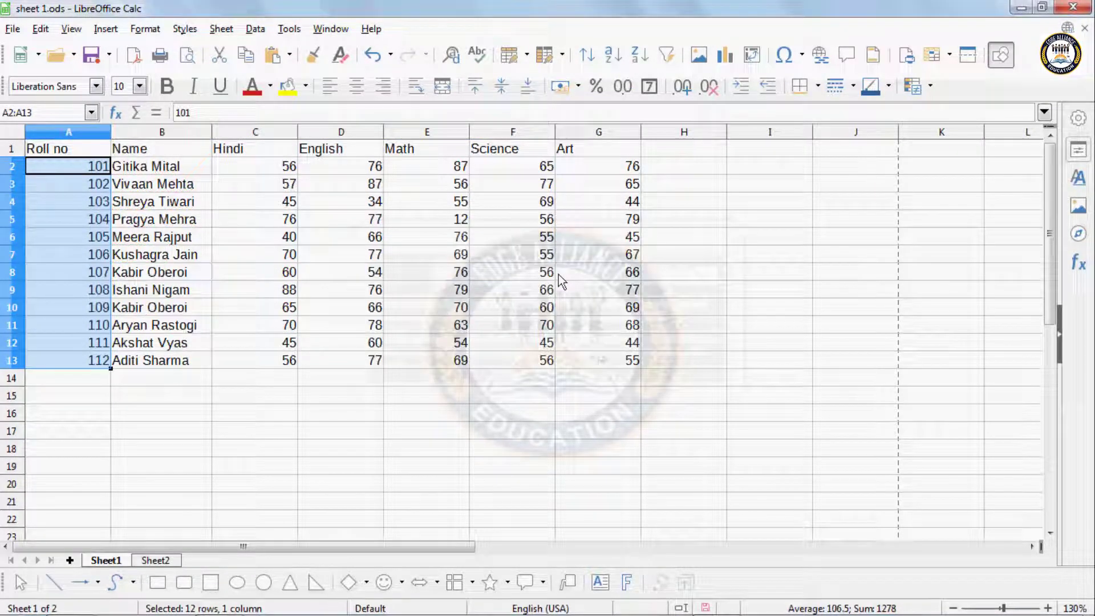
pyautogui.click(164, 169)
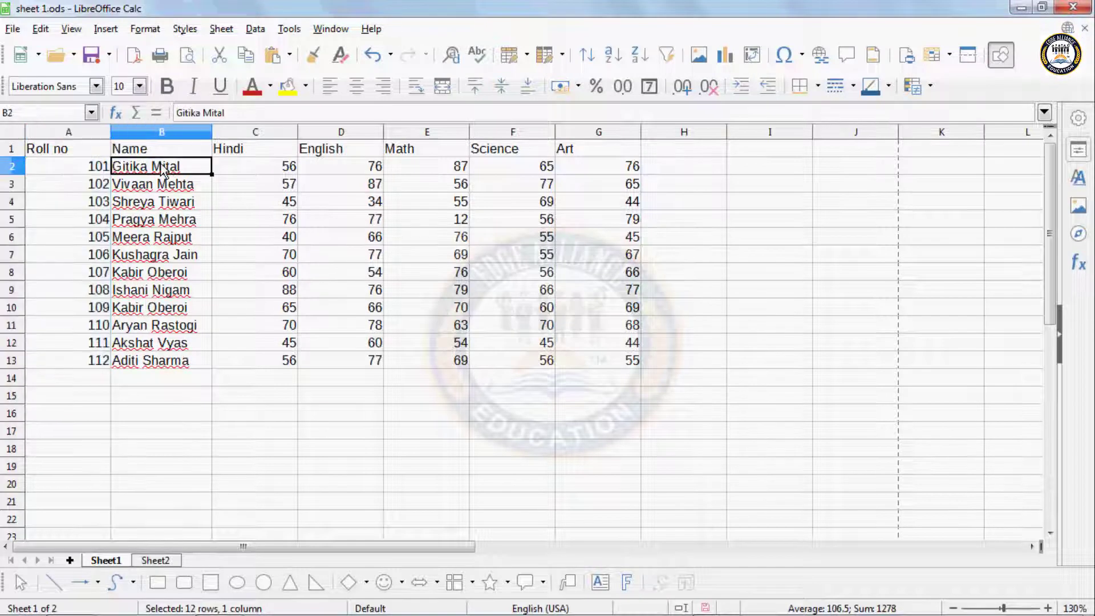
pyautogui.click(176, 260)
# Sort only the student names in B2:B13 in descending order, keeping the sort to the current selection.
pyautogui.moveTo(171, 167); pyautogui.dragTo(184, 359)
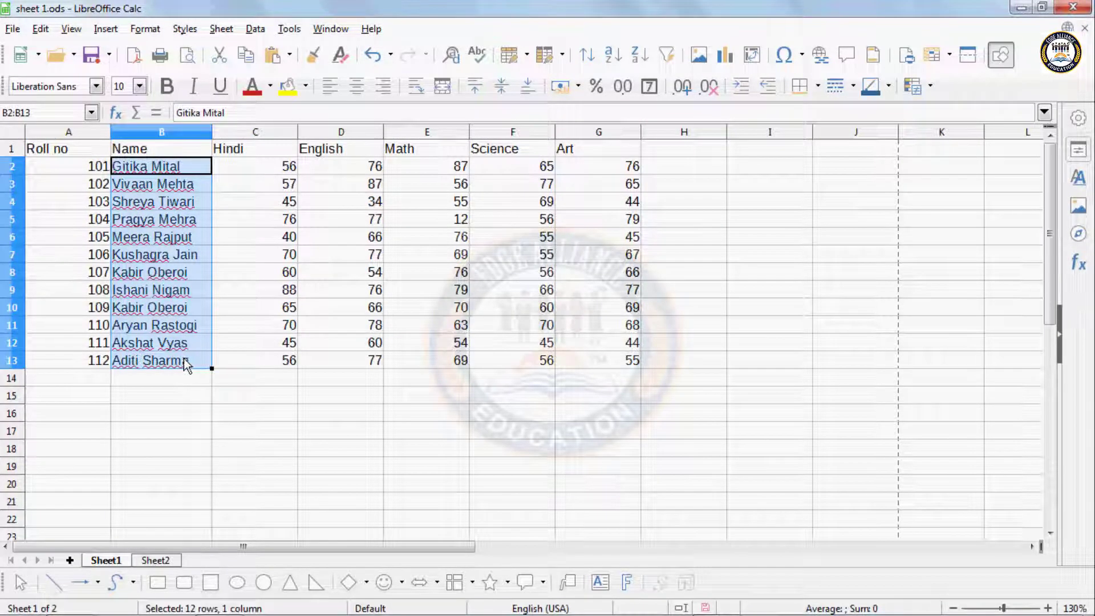
pyautogui.click(636, 57)
pyautogui.click(559, 275)
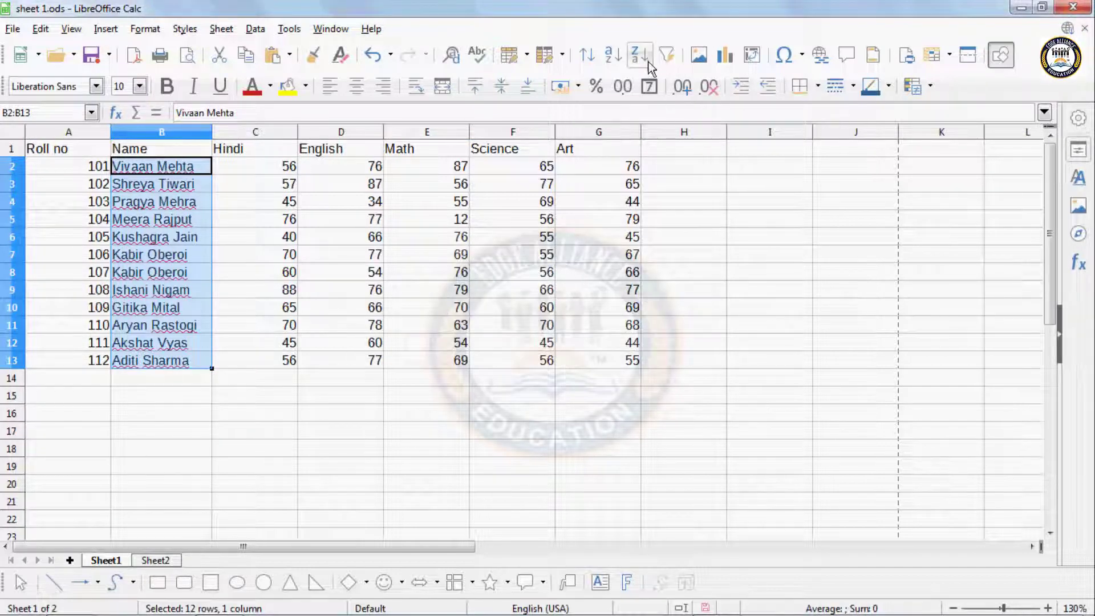
pyautogui.click(379, 204)
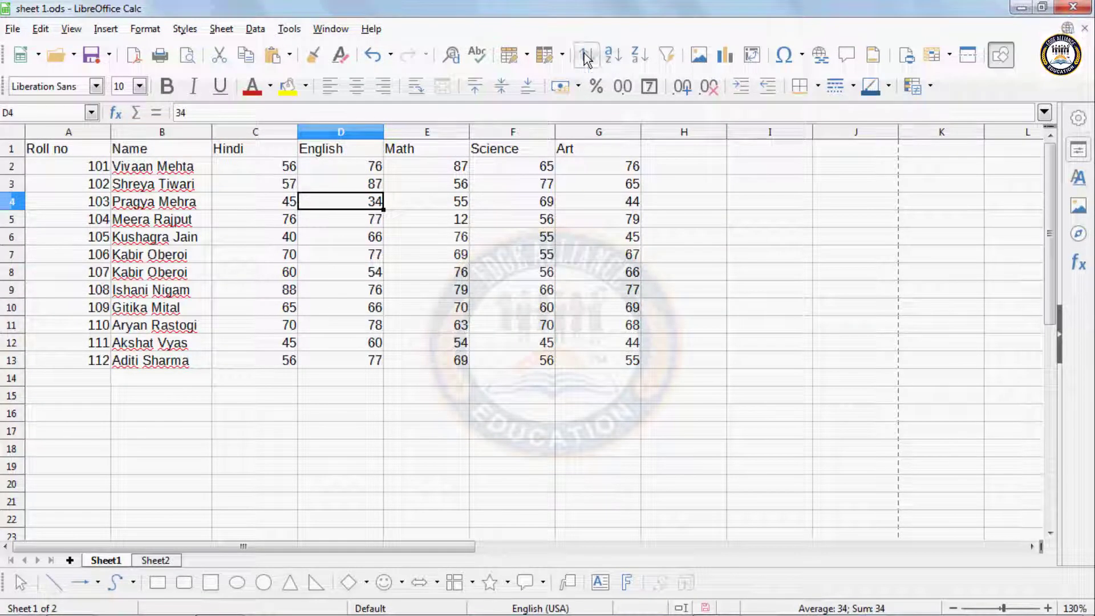
# Turn on AutoFilter for the marks table and filter the Roll no column to 101, 105 and 109.
pyautogui.click(668, 55)
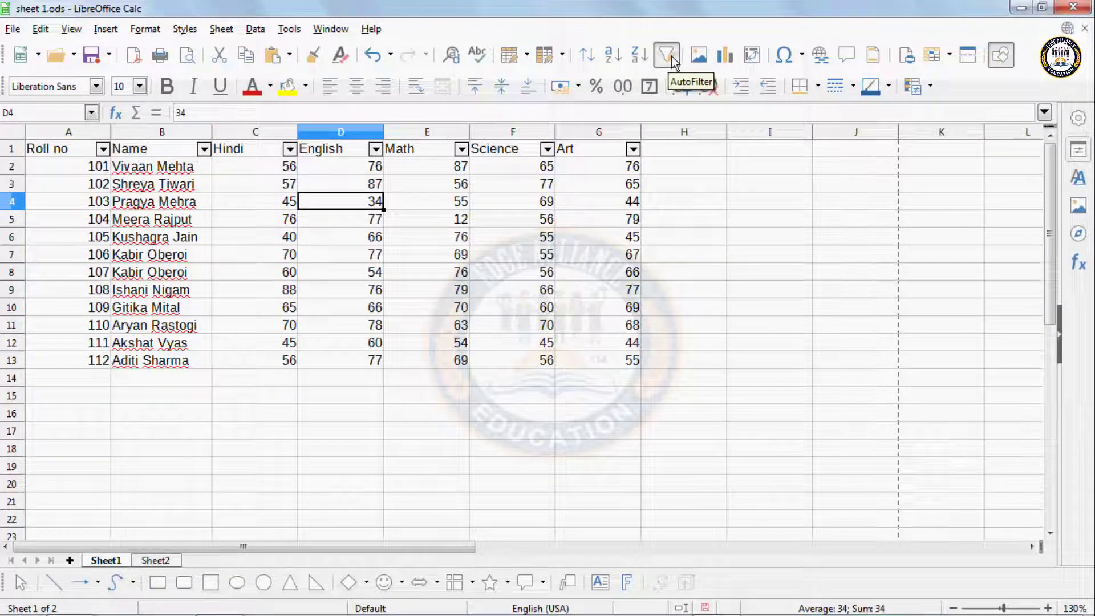
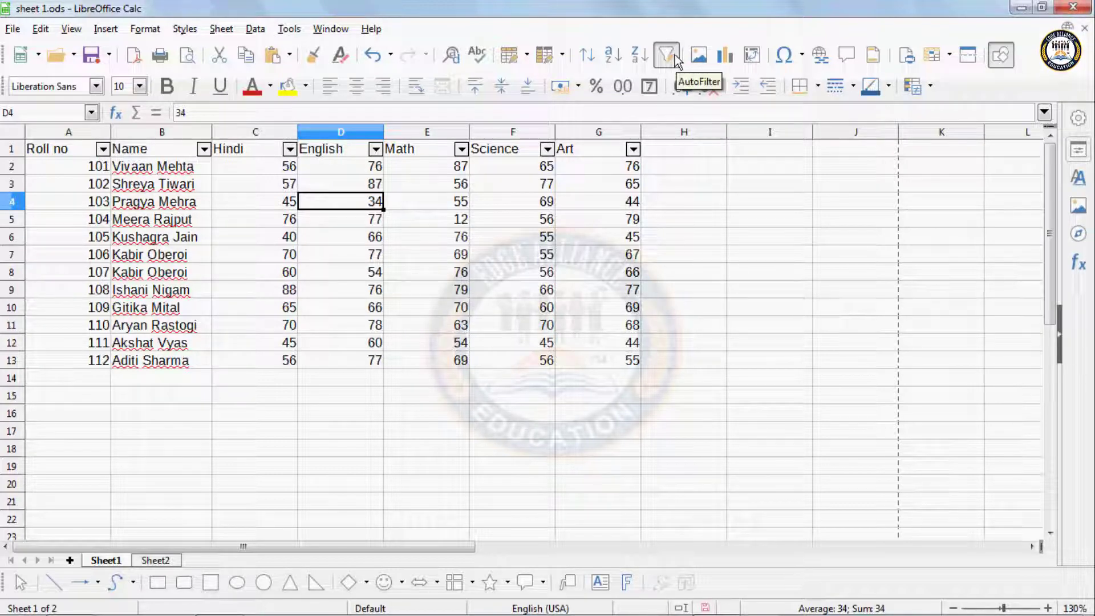
pyautogui.click(102, 149)
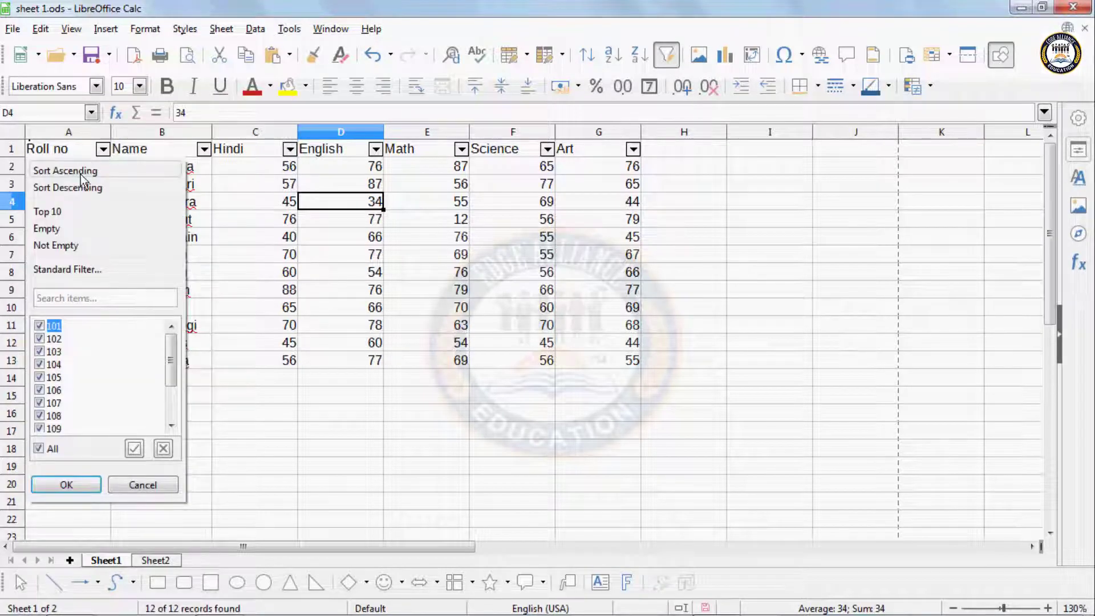
pyautogui.click(38, 449)
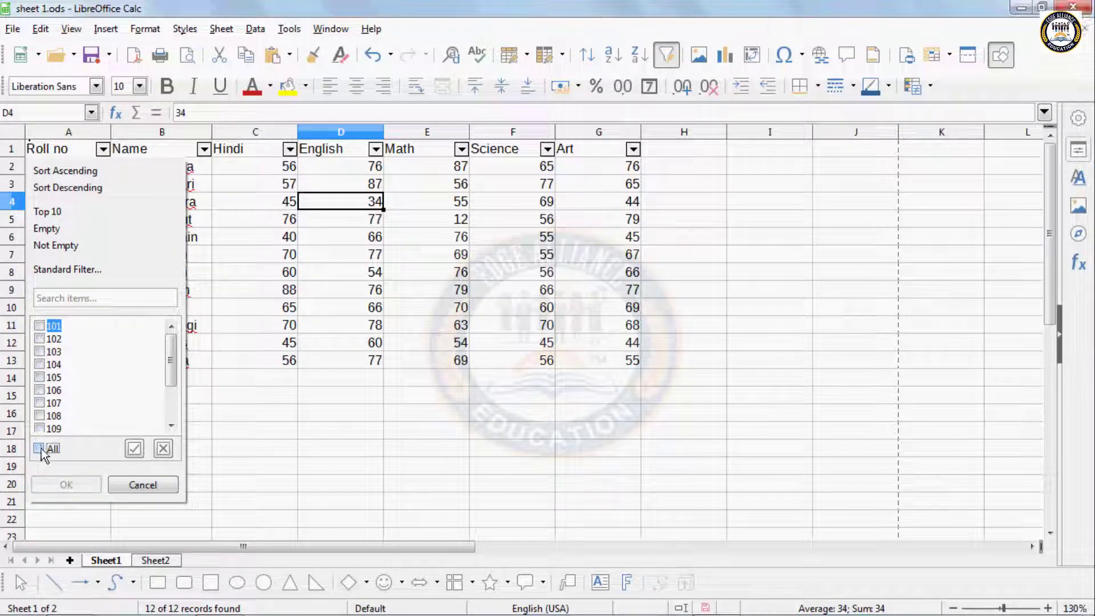
pyautogui.click(40, 326)
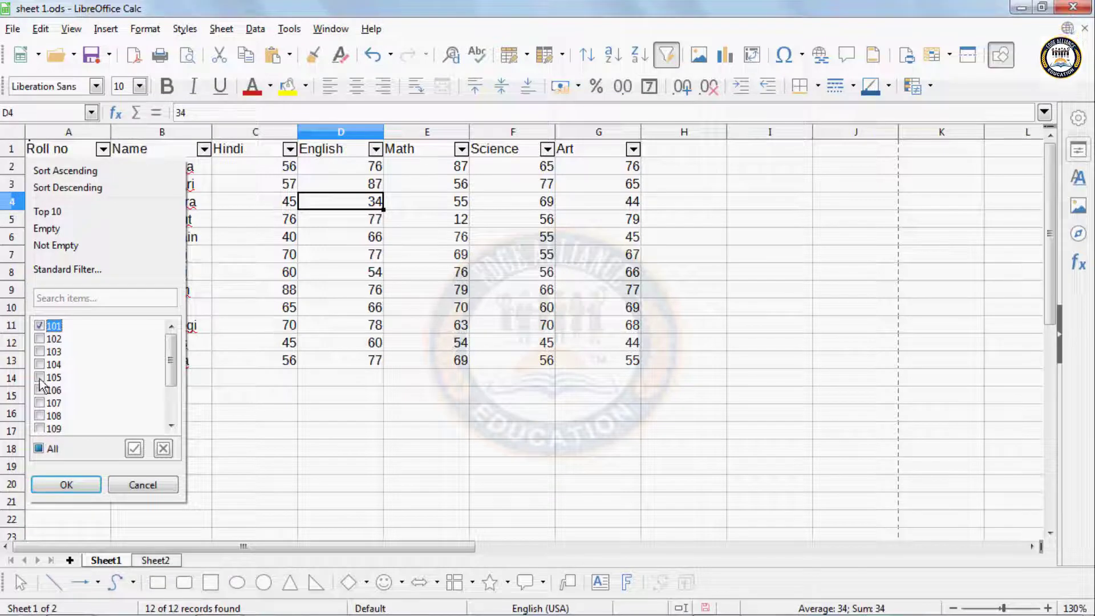
pyautogui.click(40, 429)
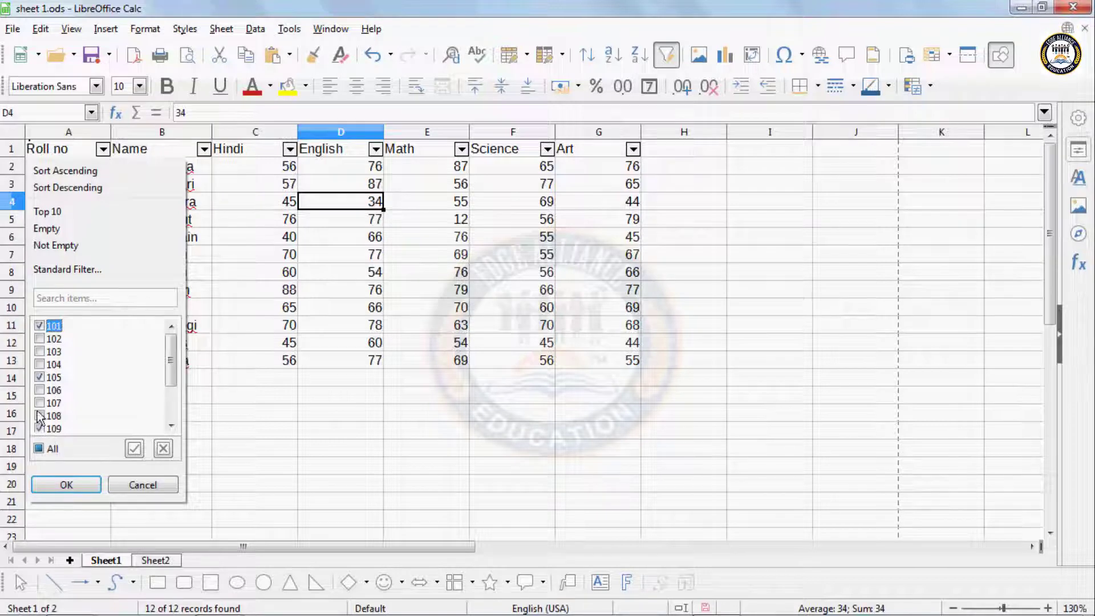
pyautogui.click(63, 484)
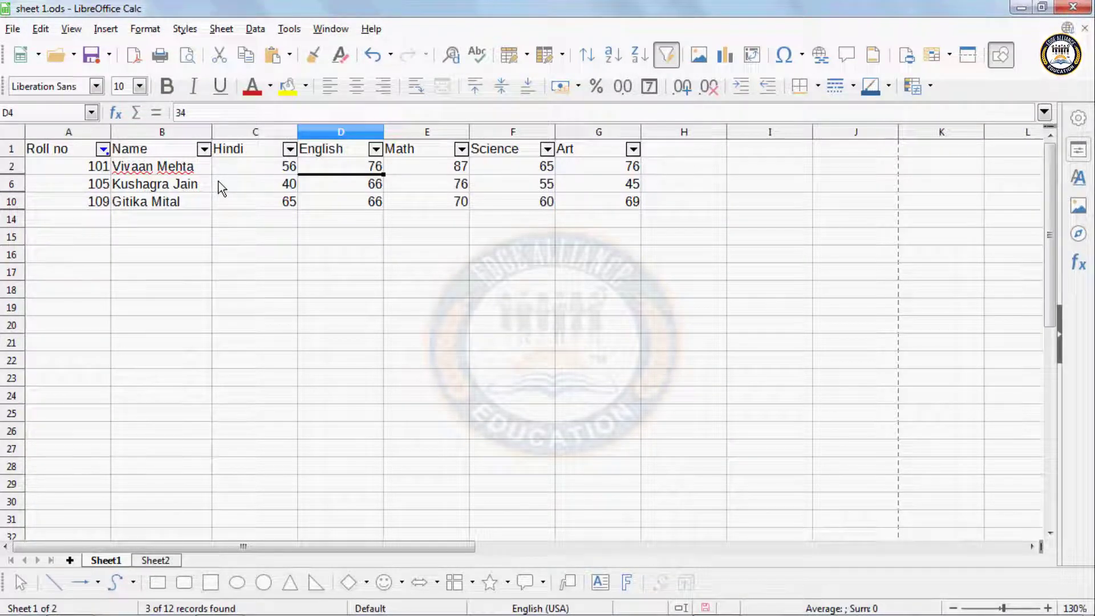
# Reset the Roll no filter to include all roll numbers.
pyautogui.click(101, 149)
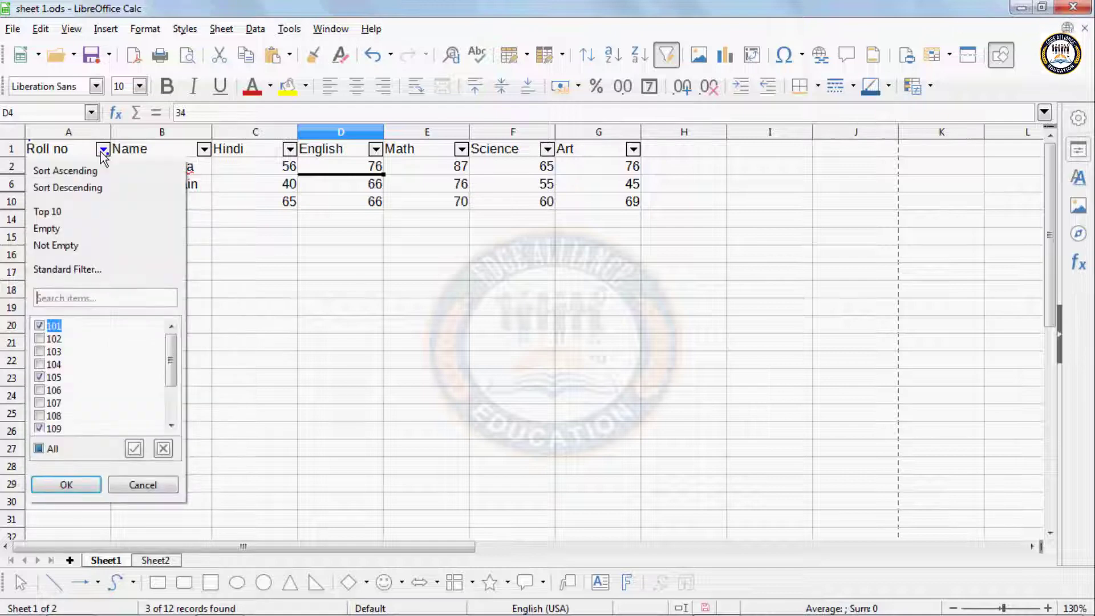
pyautogui.click(40, 448)
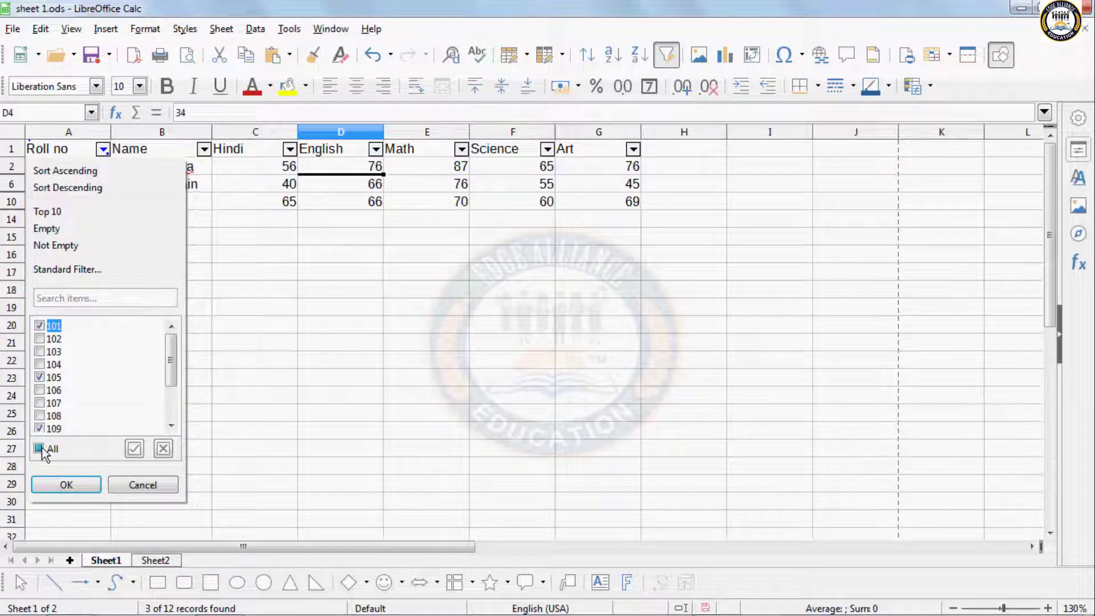
pyautogui.click(70, 484)
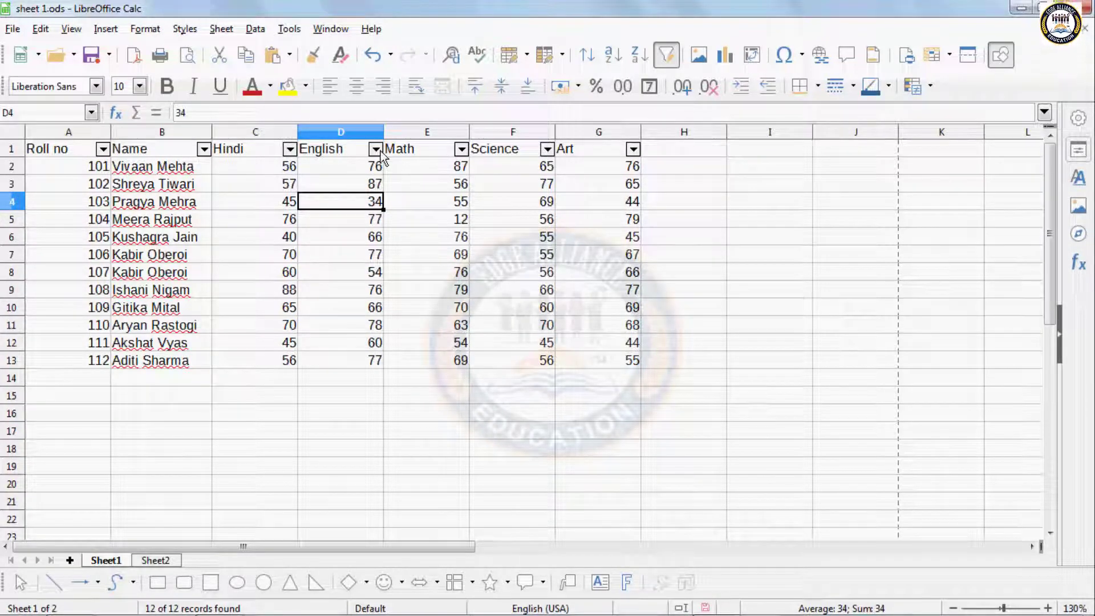
# Filter the Hindi column to show only the students with 56 marks.
pyautogui.click(290, 149)
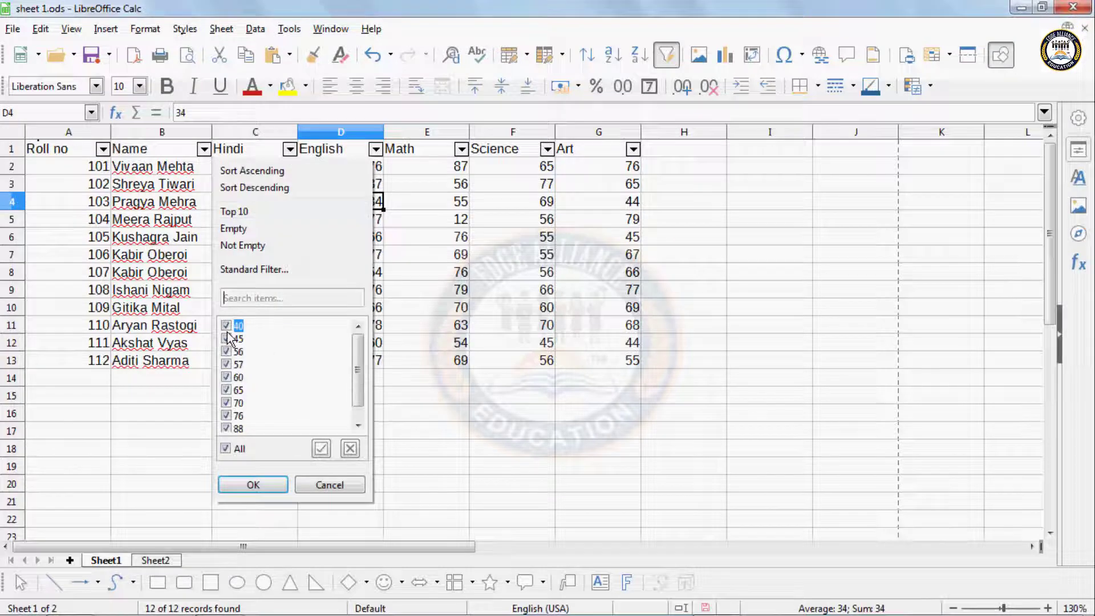
pyautogui.click(233, 450)
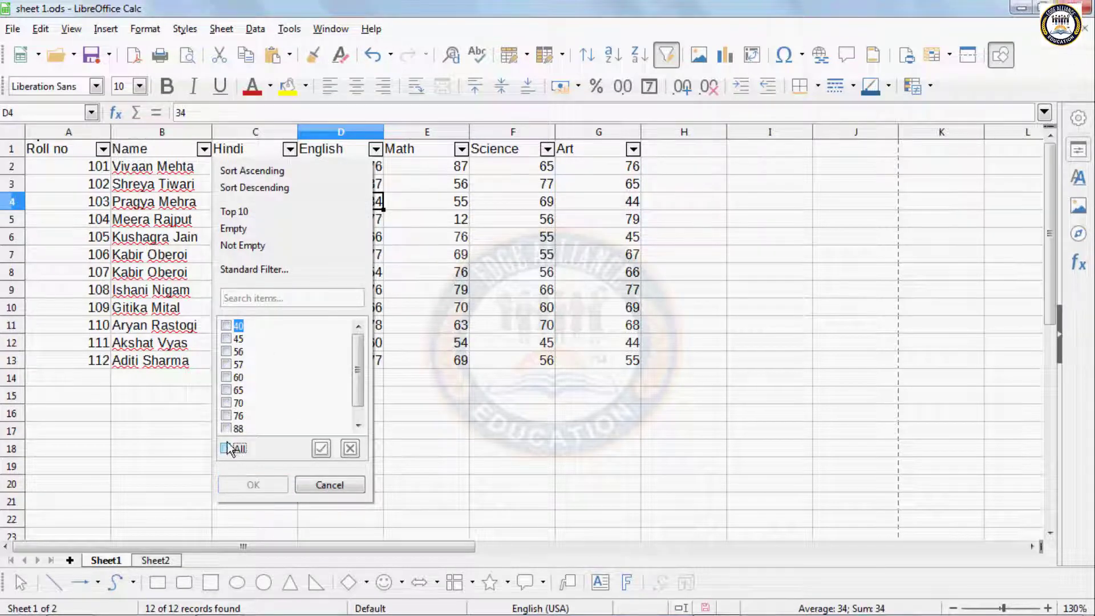
pyautogui.click(227, 352)
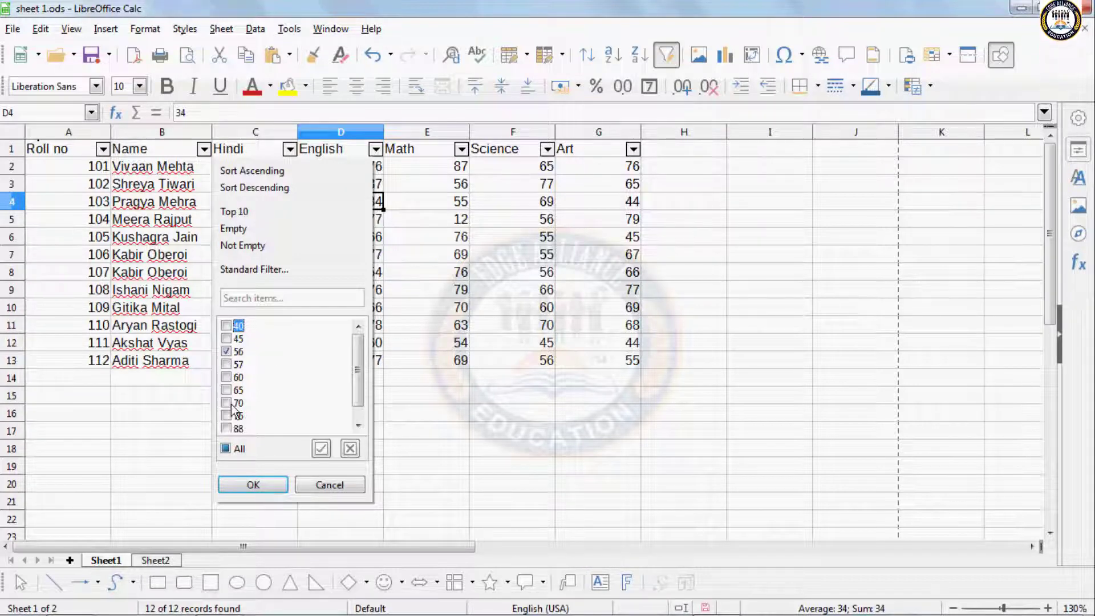
pyautogui.click(249, 485)
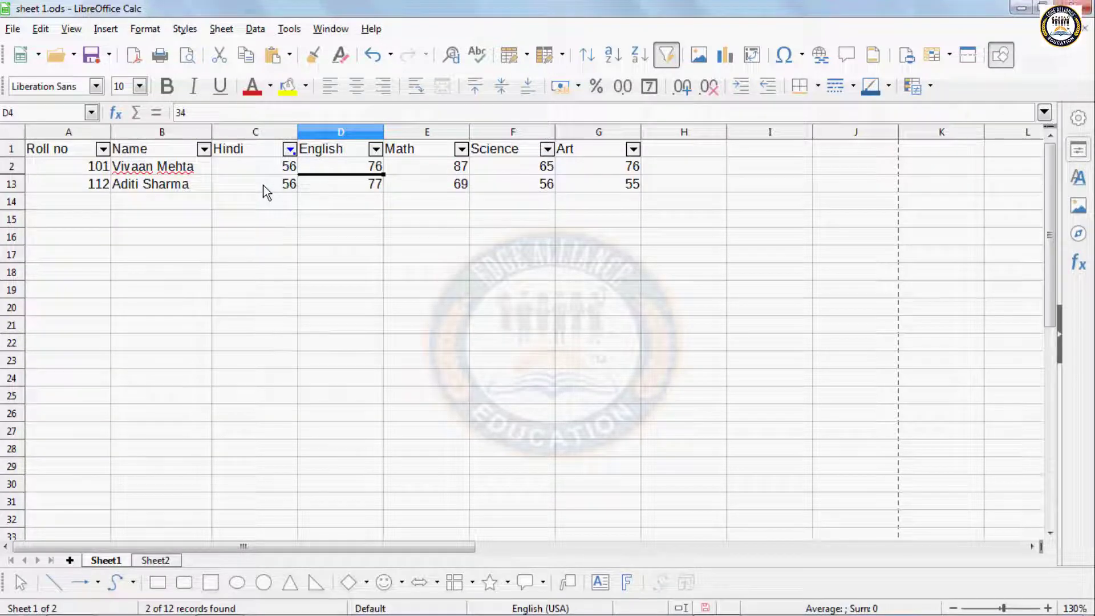
# Reset the Hindi filter to include all marks, and turn off AutoFilter for the table.
pyautogui.click(290, 150)
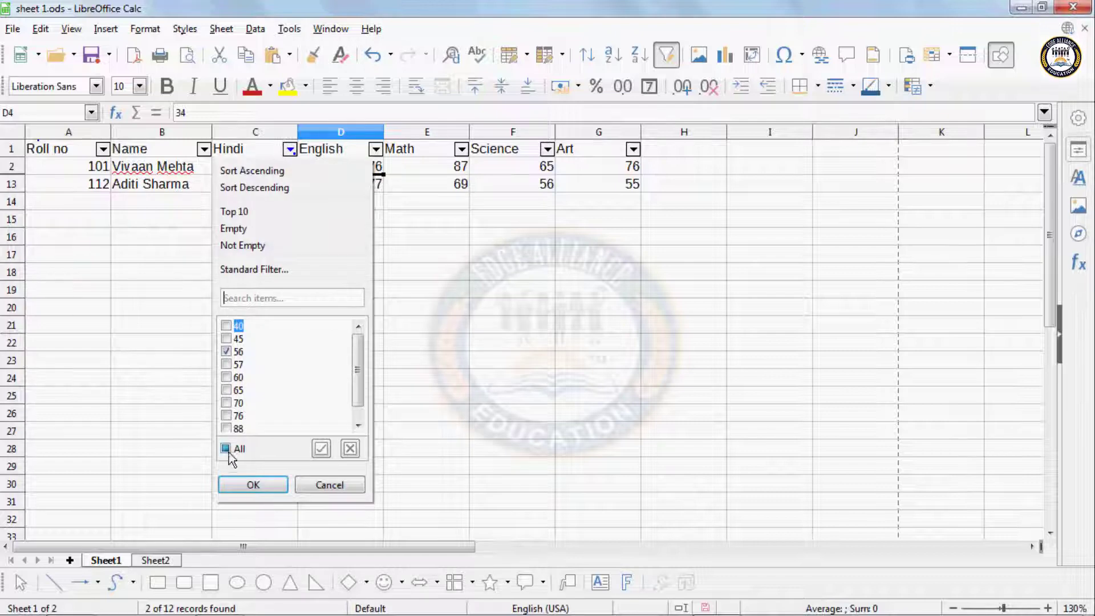
pyautogui.click(225, 448)
pyautogui.click(251, 484)
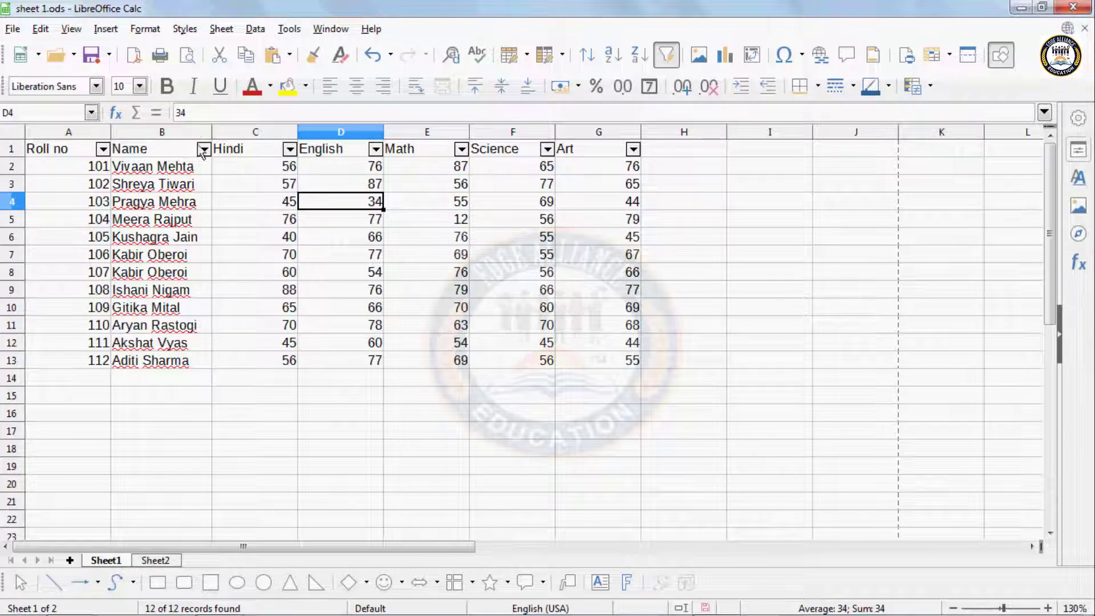
pyautogui.click(665, 54)
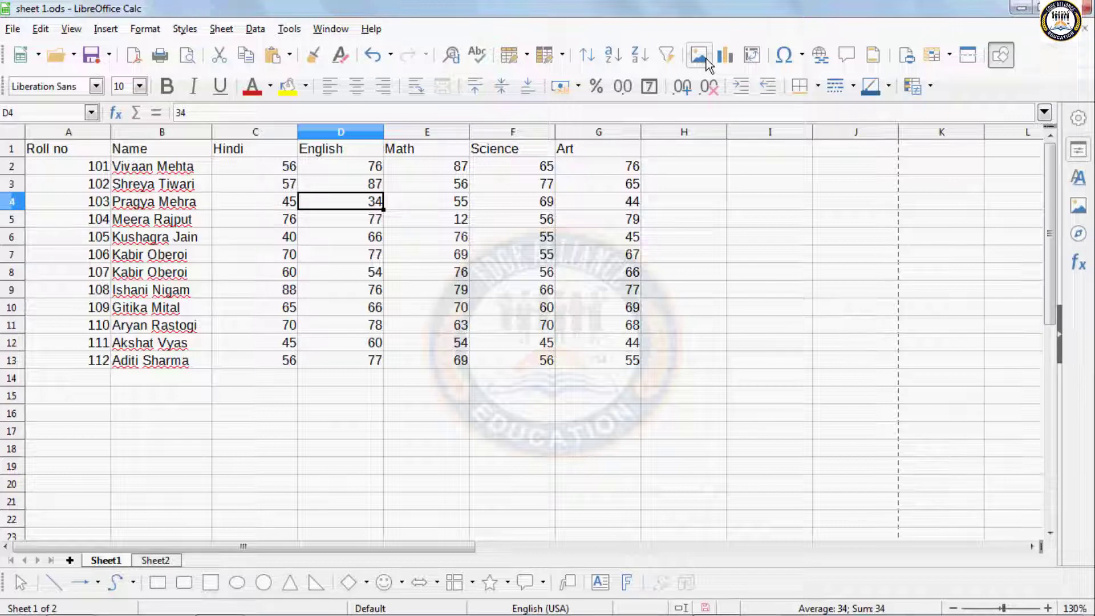
# Insert the image Lighthouse.jpg from the Sample Pictures folder into Sheet2 at cell E9.
pyautogui.click(173, 559)
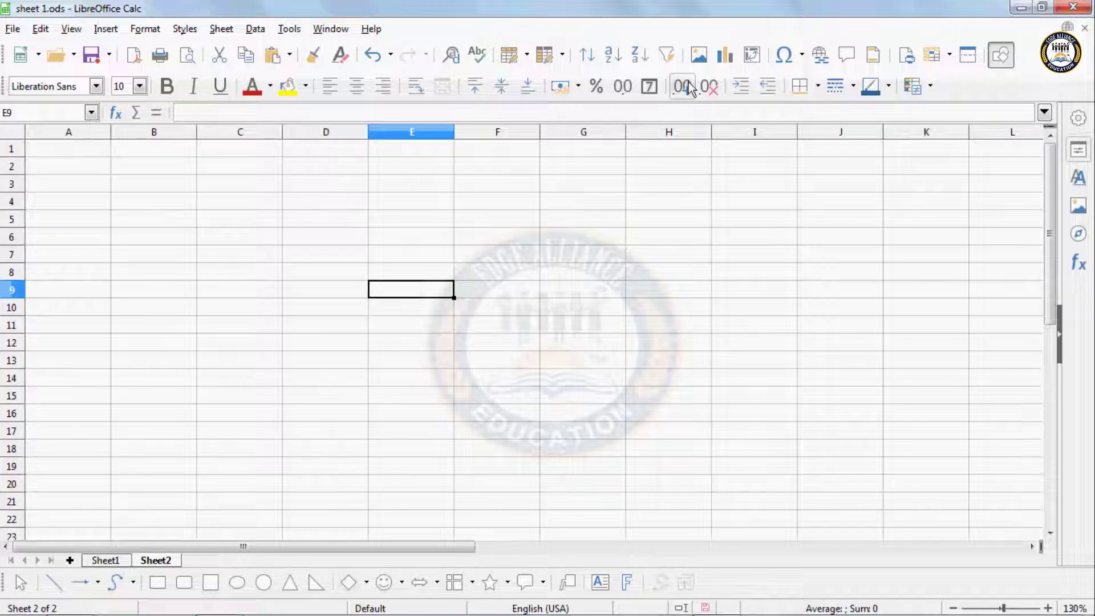
pyautogui.click(699, 57)
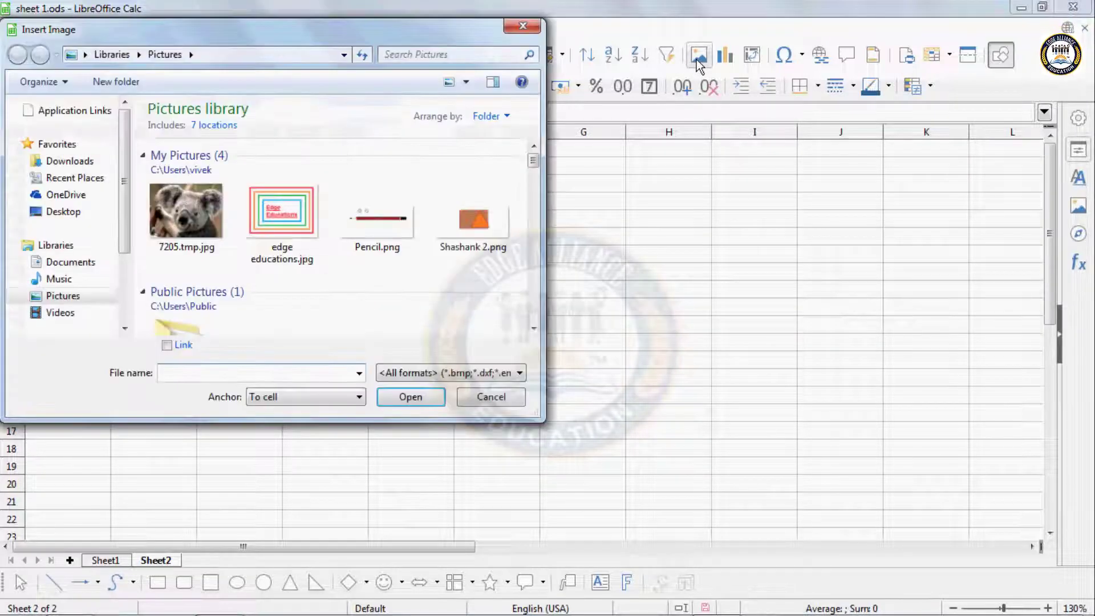
pyautogui.moveTo(533, 165); pyautogui.dragTo(534, 297)
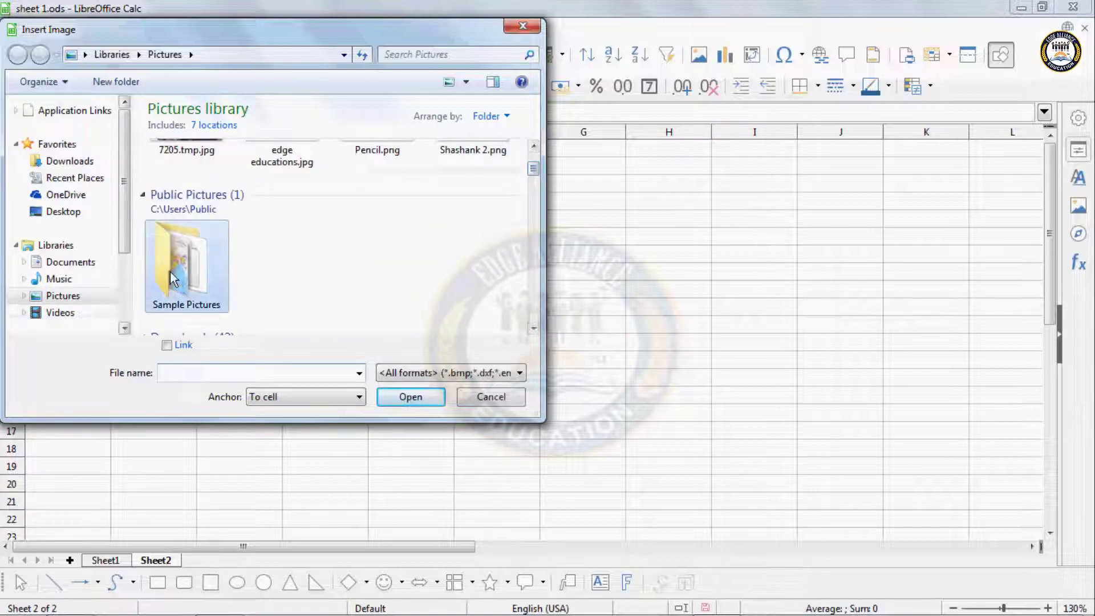
pyautogui.doubleClick(171, 285)
pyautogui.click(86, 295)
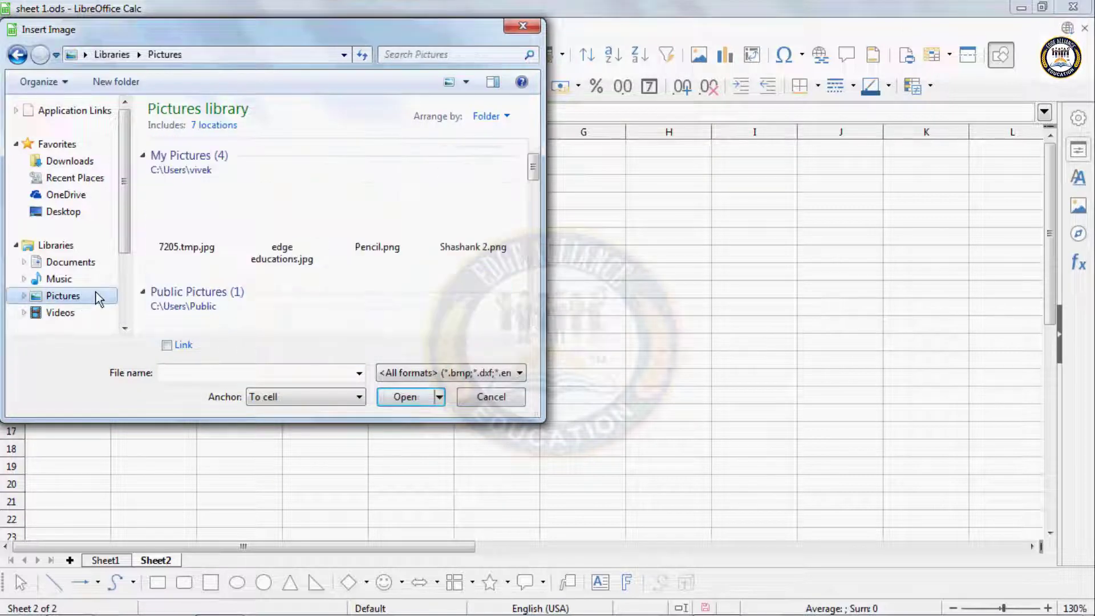
pyautogui.scroll(-3, 215, 279)
pyautogui.doubleClick(194, 271)
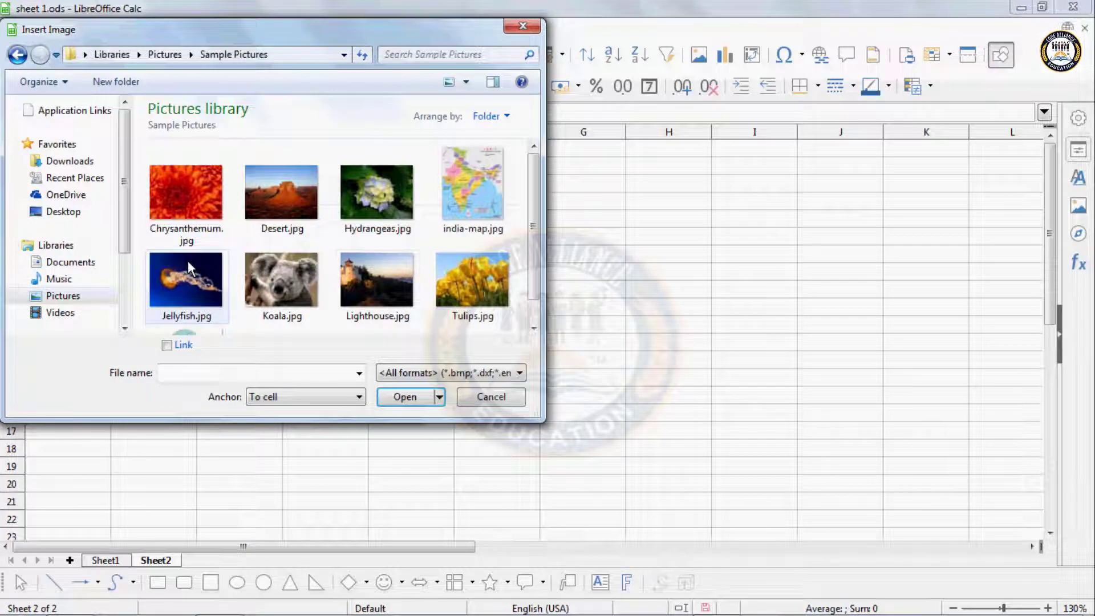
pyautogui.click(375, 276)
pyautogui.click(416, 396)
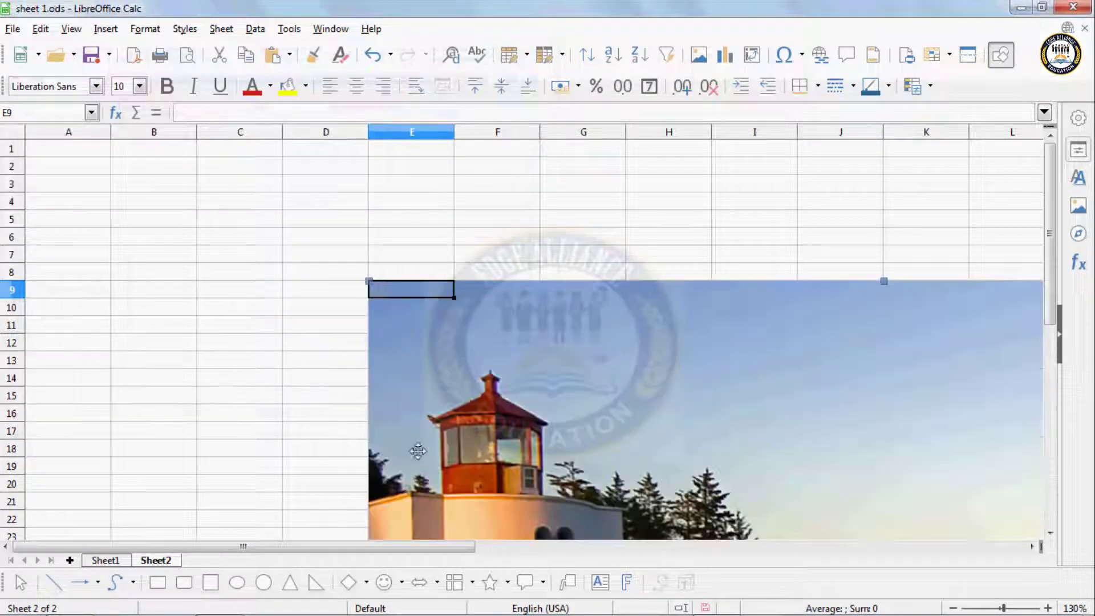
# Scale the lighthouse image to about 4.14 × 3.11 inches and place it with its upper edge in row 2, starting in column B.
pyautogui.moveTo(575, 431); pyautogui.dragTo(200, 217)
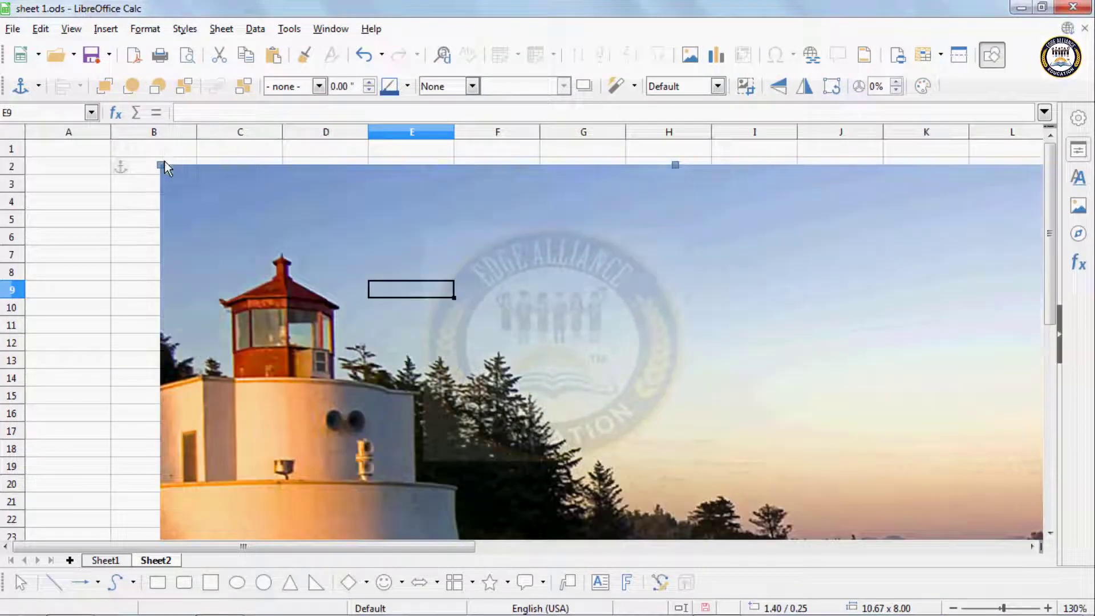
pyautogui.moveTo(162, 163); pyautogui.dragTo(572, 482)
pyautogui.moveTo(713, 504); pyautogui.dragTo(504, 411)
pyautogui.moveTo(667, 471); pyautogui.dragTo(353, 227)
pyautogui.moveTo(517, 420); pyautogui.dragTo(583, 471)
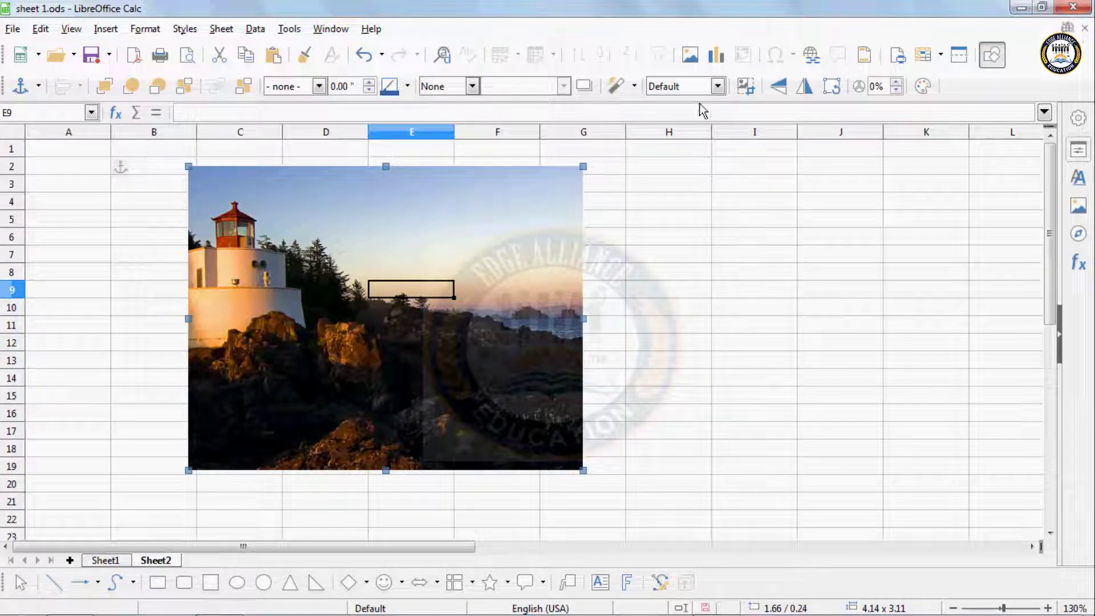
# Try the Grayscale and Black/White image modes on the lighthouse image.
pyautogui.click(716, 87)
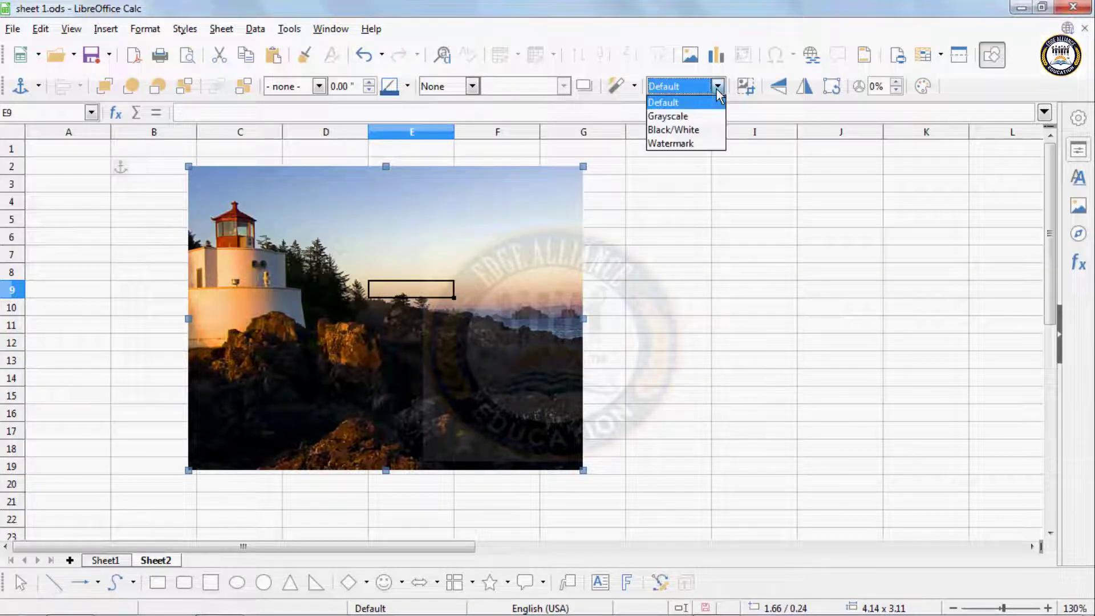
pyautogui.click(682, 114)
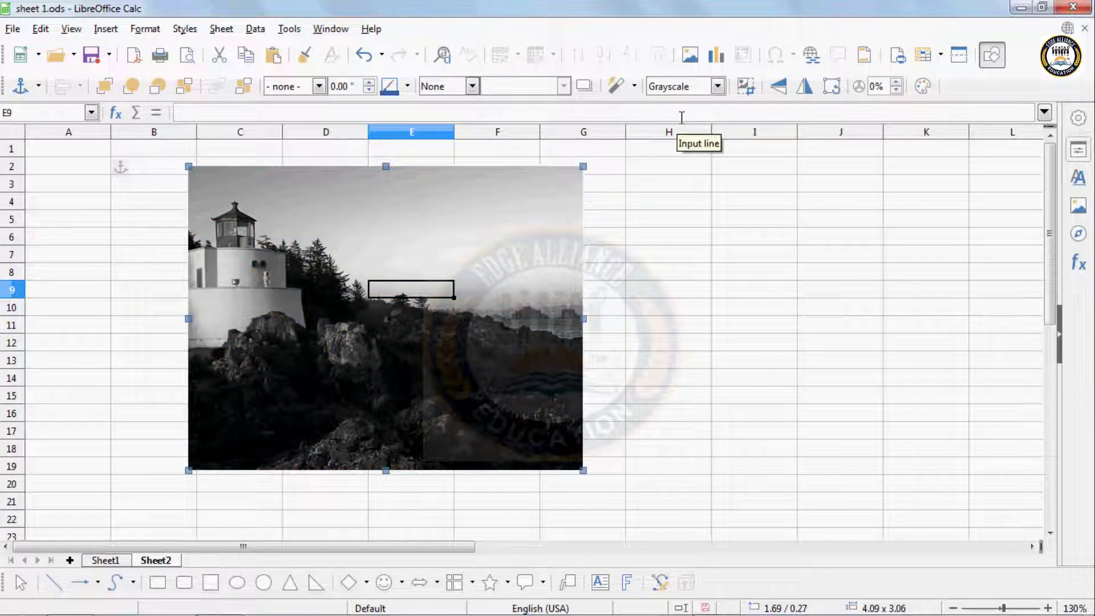
pyautogui.click(716, 88)
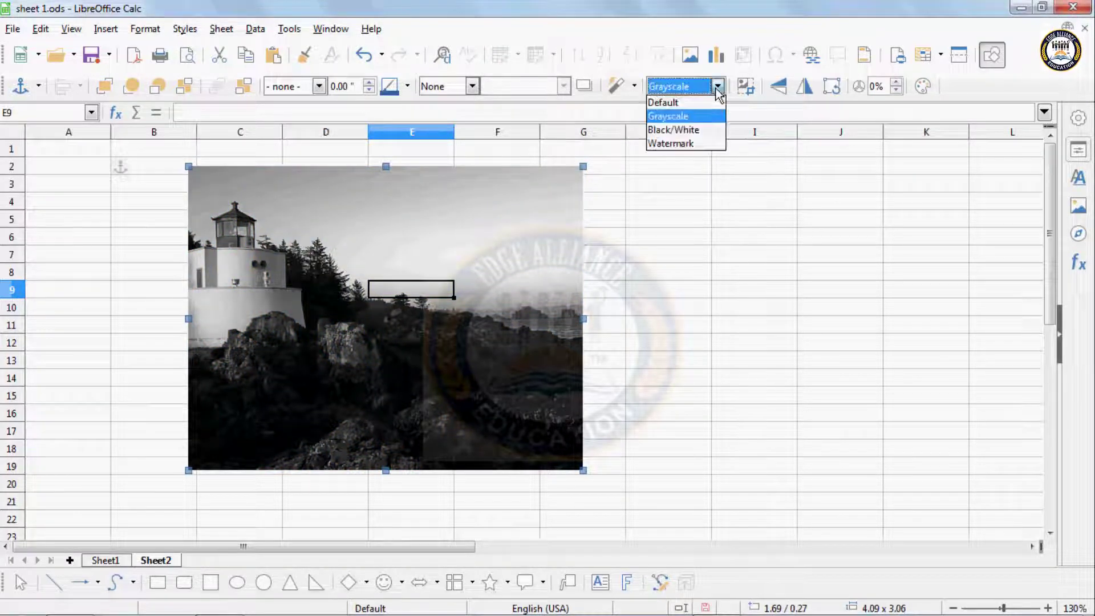
pyautogui.click(690, 131)
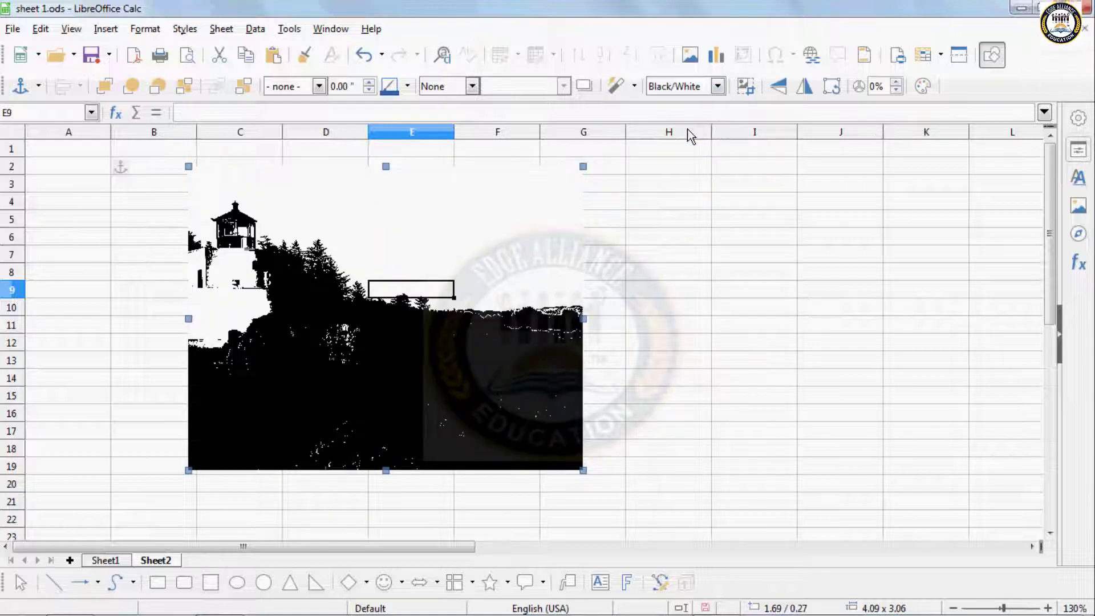
pyautogui.click(718, 87)
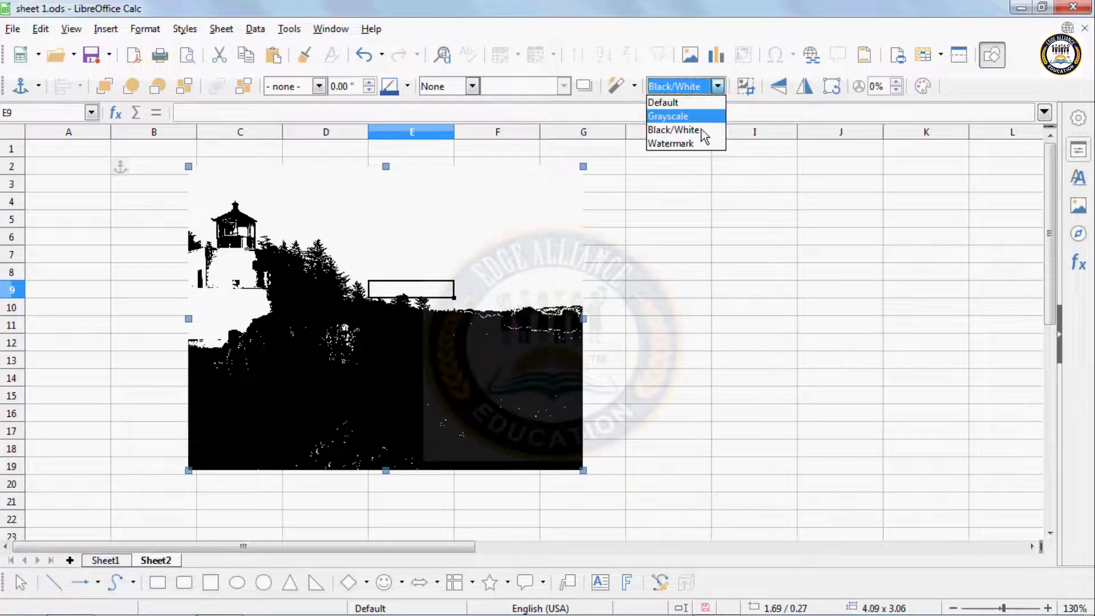
pyautogui.click(684, 130)
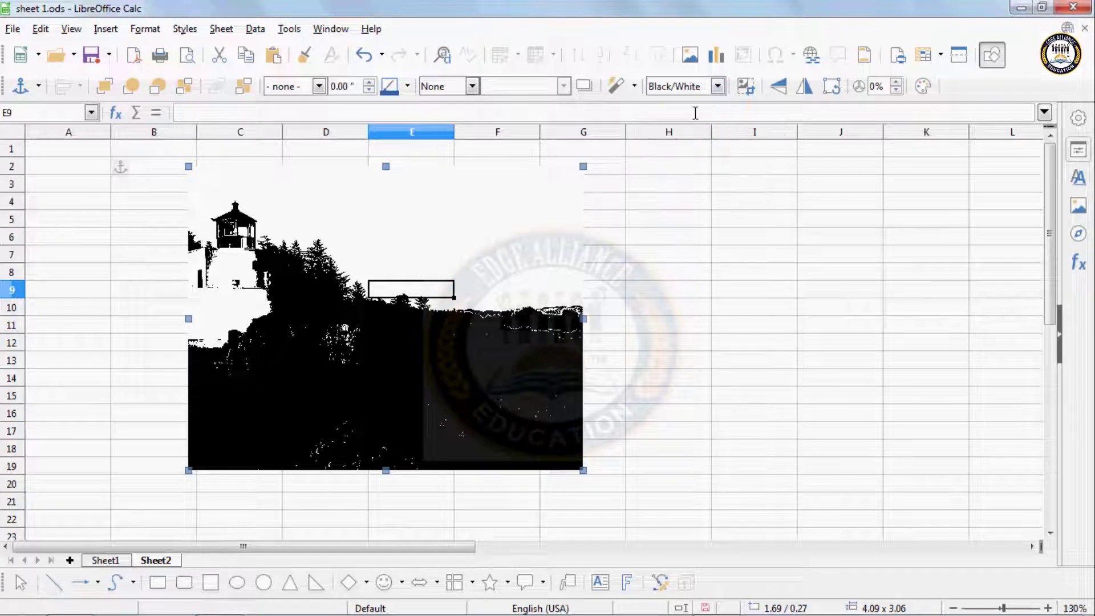
# Try the Watermark image mode on the lighthouse image, and set the mode back to Default.
pyautogui.click(718, 87)
pyautogui.click(689, 144)
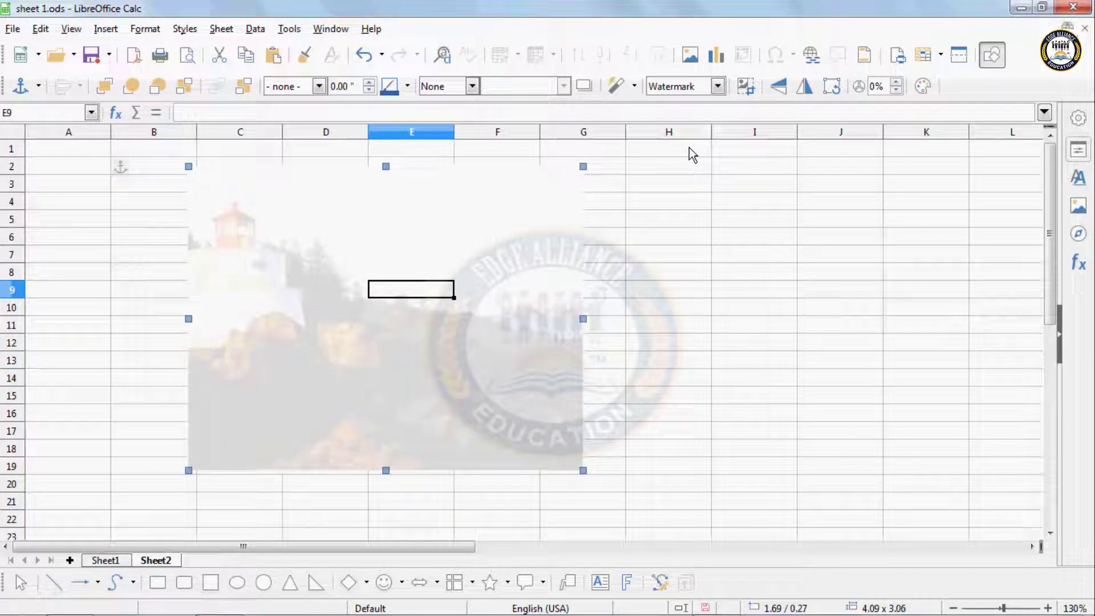
pyautogui.click(685, 87)
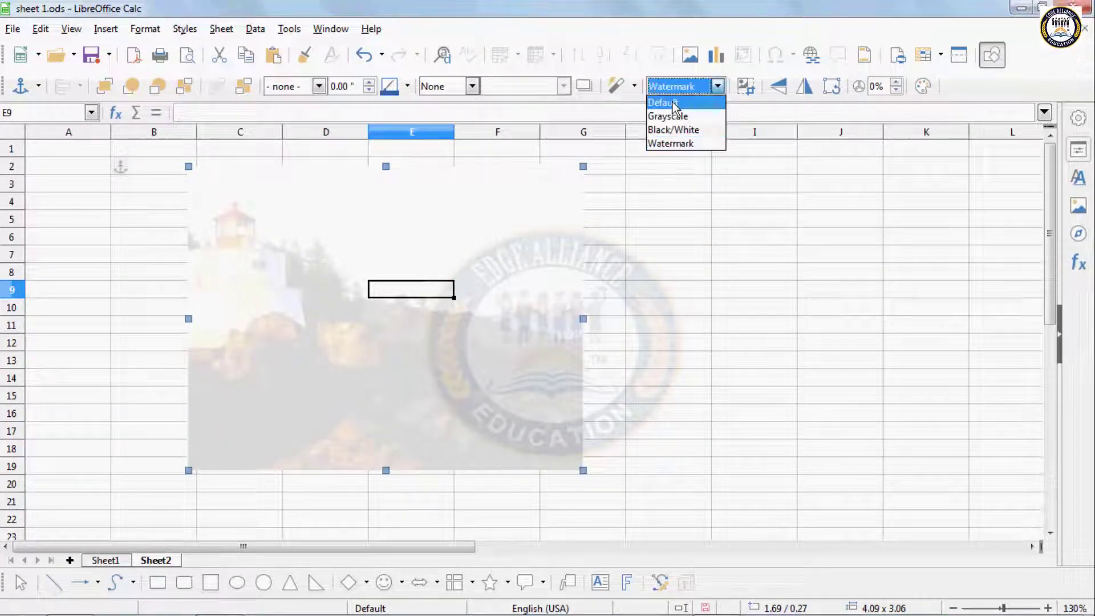
pyautogui.click(670, 102)
# Apply the Invert image filter to the lighthouse image.
pyautogui.click(634, 86)
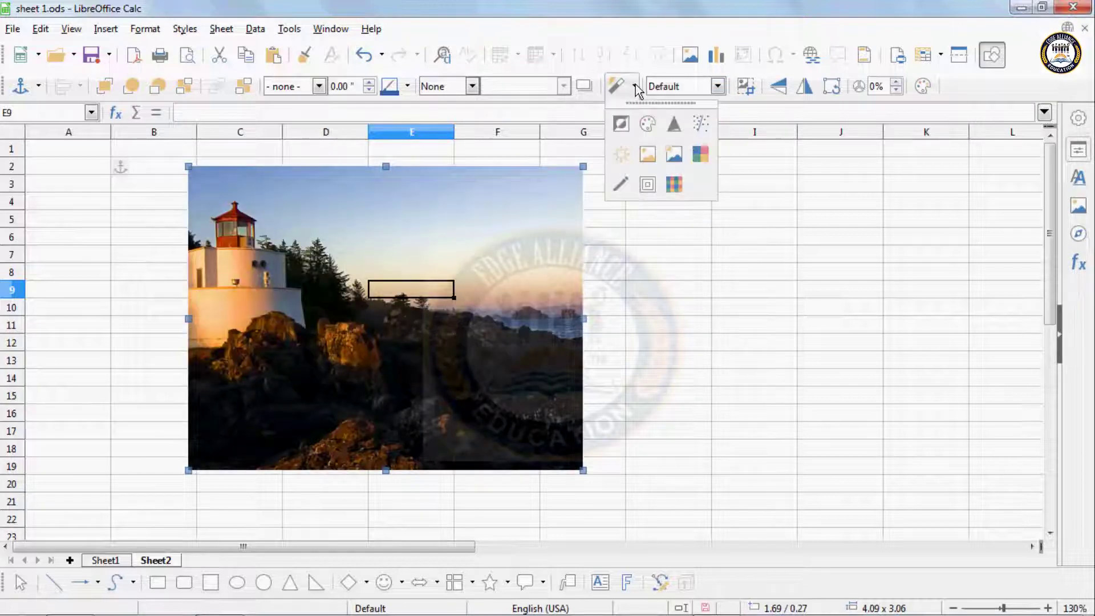
pyautogui.click(621, 123)
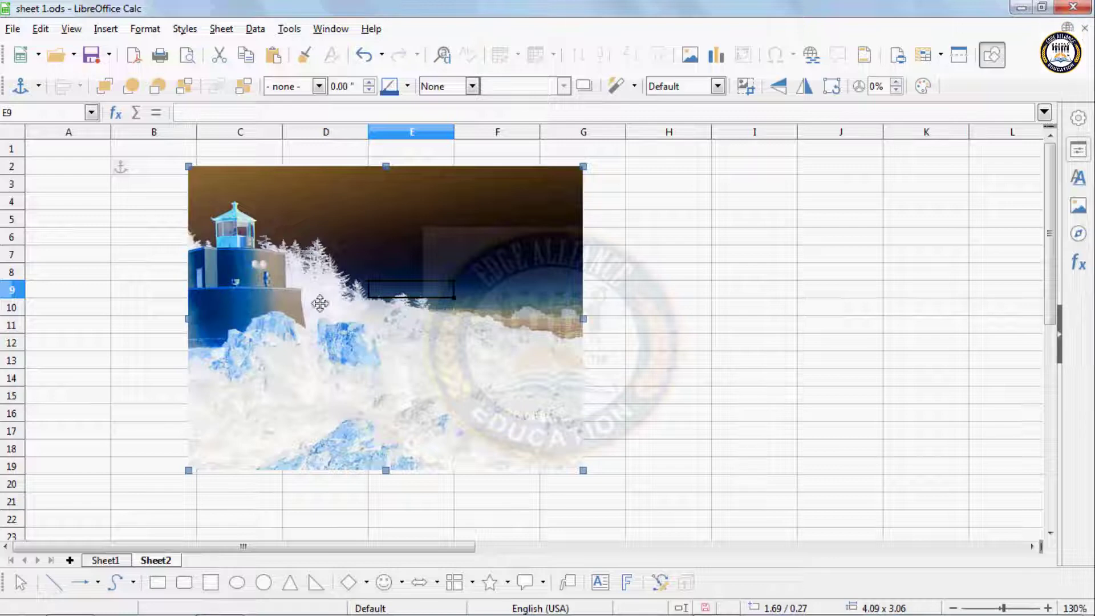
# Apply the Invert image filter to the lighthouse image a second time to restore its original colours.
pyautogui.click(627, 88)
pyautogui.click(627, 133)
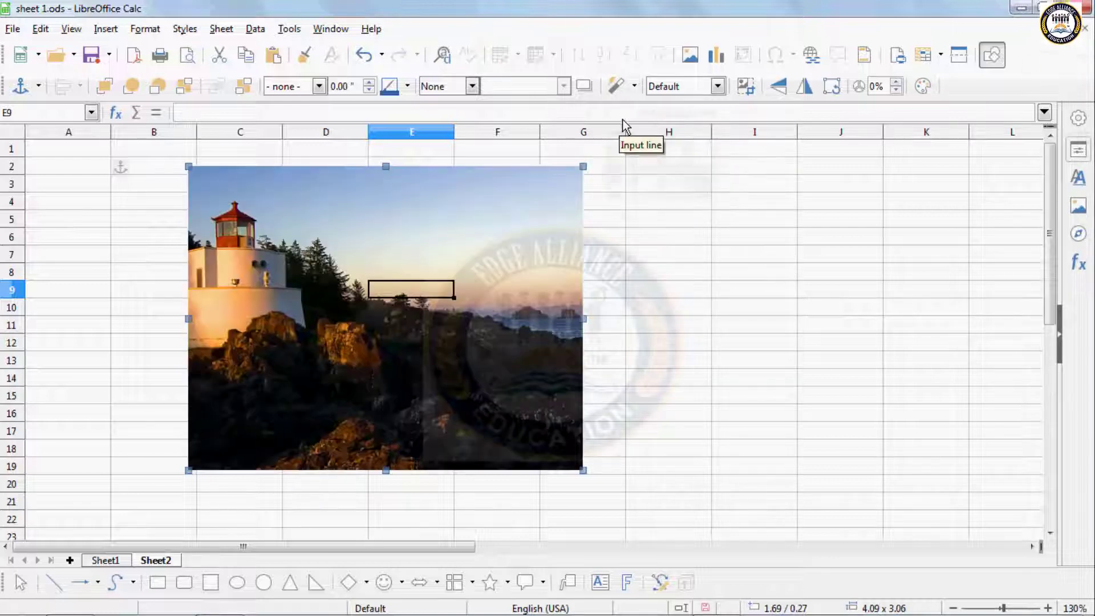
# Try the Smooth image filter with a changed smooth radius on the lighthouse image, and keep the image selected without it.
pyautogui.click(637, 88)
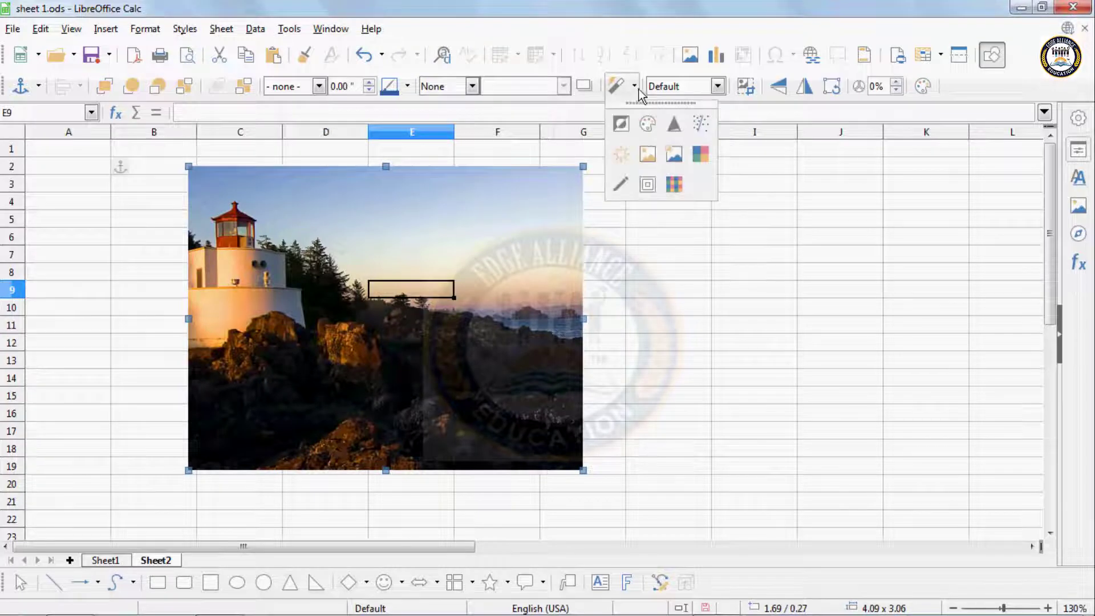
pyautogui.click(647, 123)
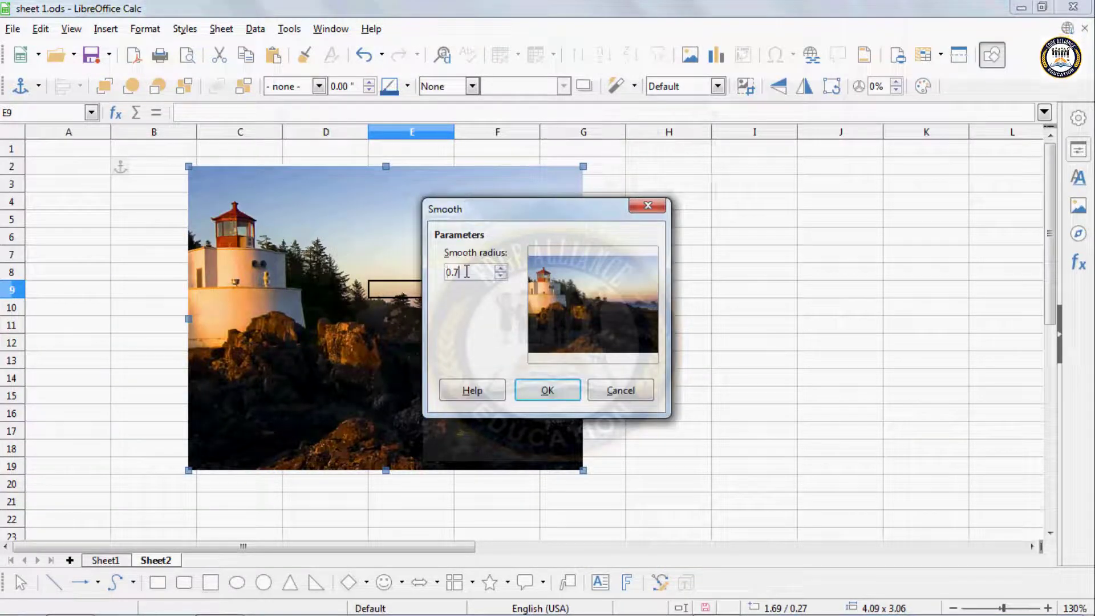
pyautogui.click(467, 271)
pyautogui.write('5')
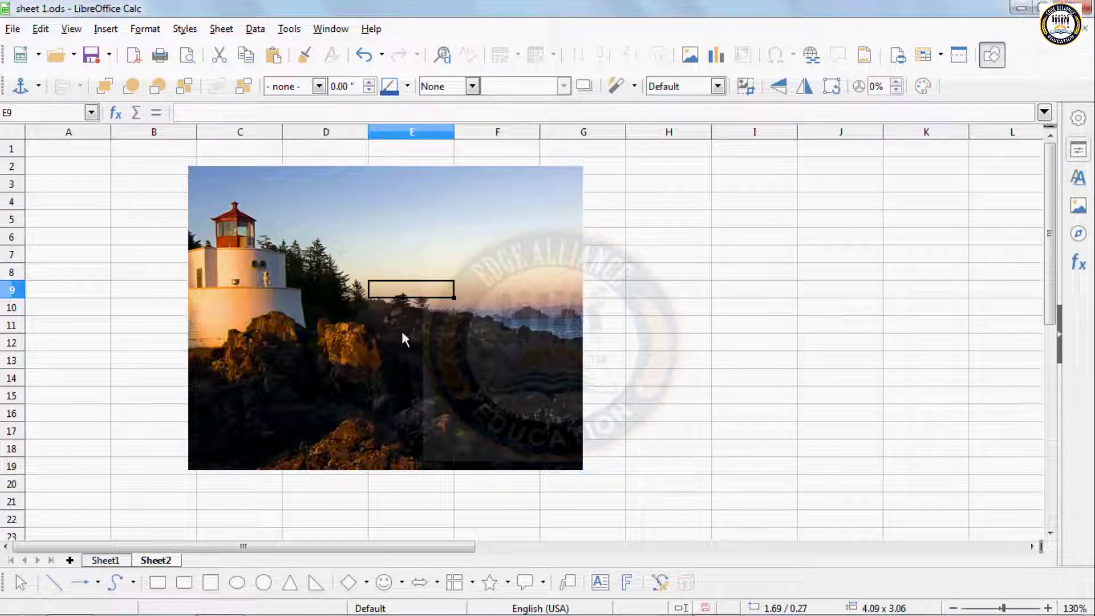
pyautogui.press('Escape')
pyautogui.click(454, 261)
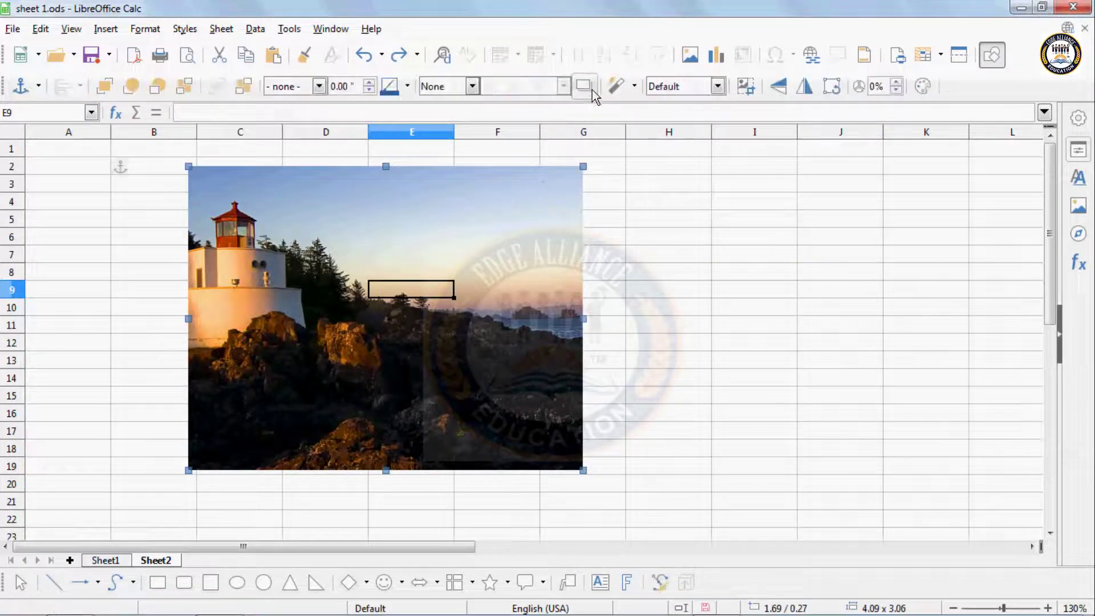
# Open the choice of image filters for the lighthouse image.
pyautogui.click(616, 85)
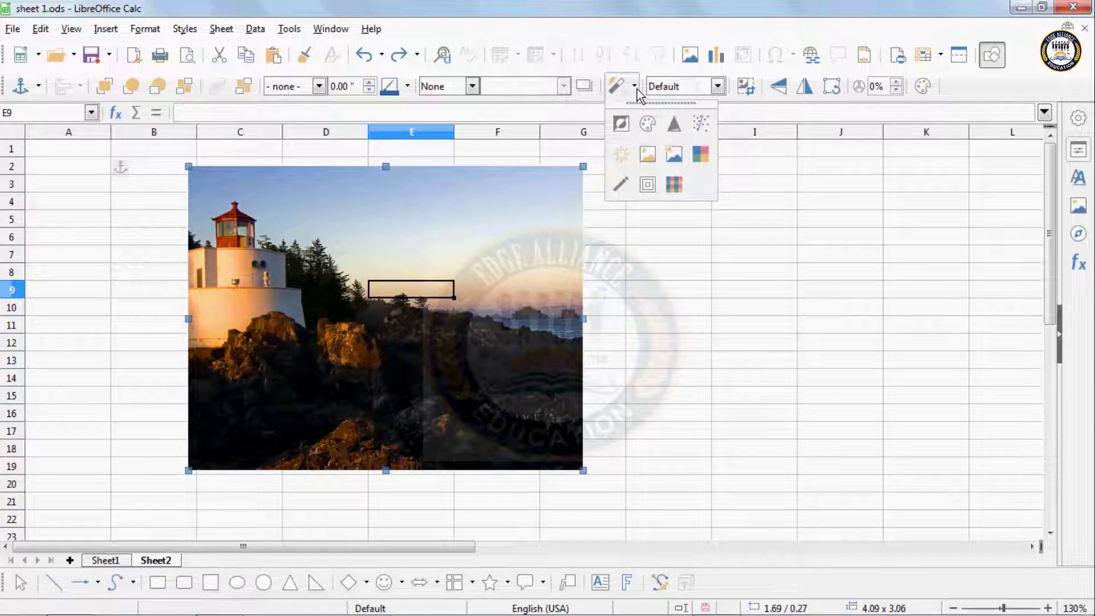
# Apply the Sharpen filter to the lighthouse picture four times, and undo the sharpening.
pyautogui.click(674, 129)
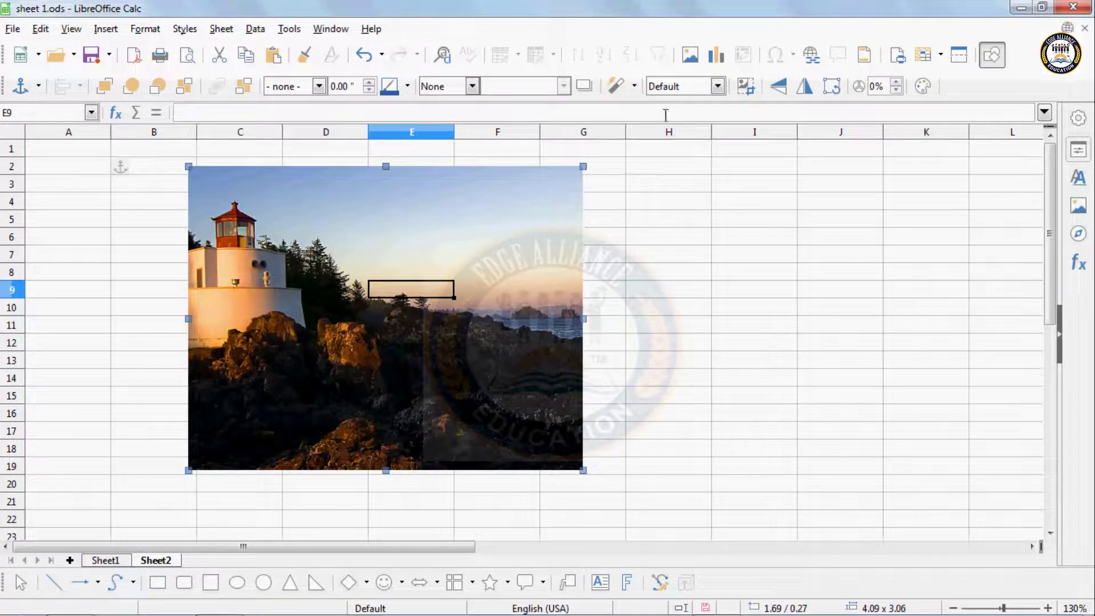
pyautogui.click(634, 87)
pyautogui.click(674, 130)
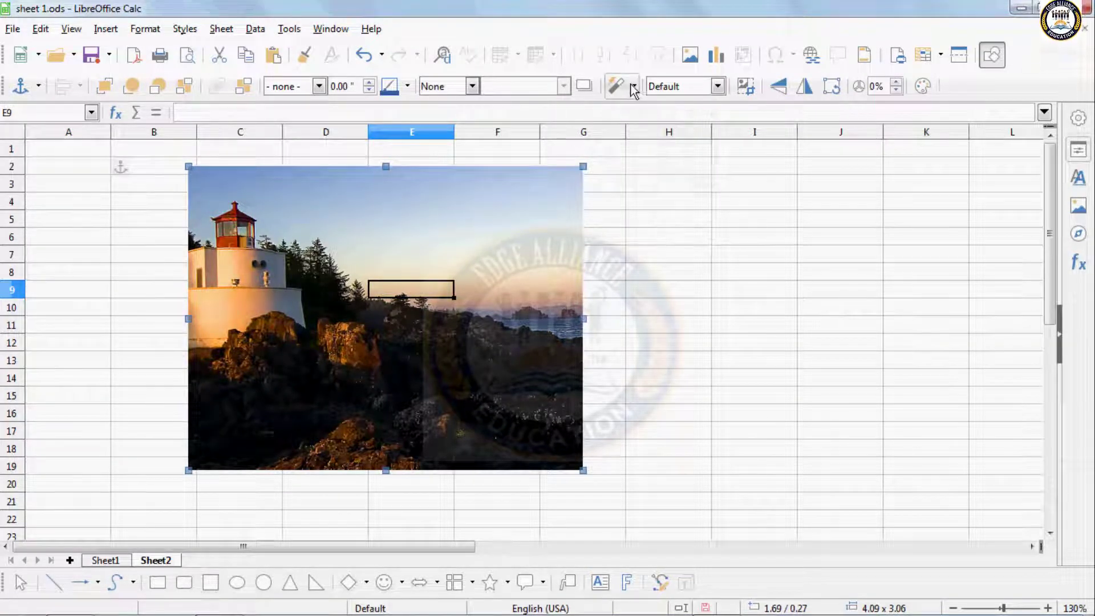
pyautogui.click(634, 86)
pyautogui.click(671, 133)
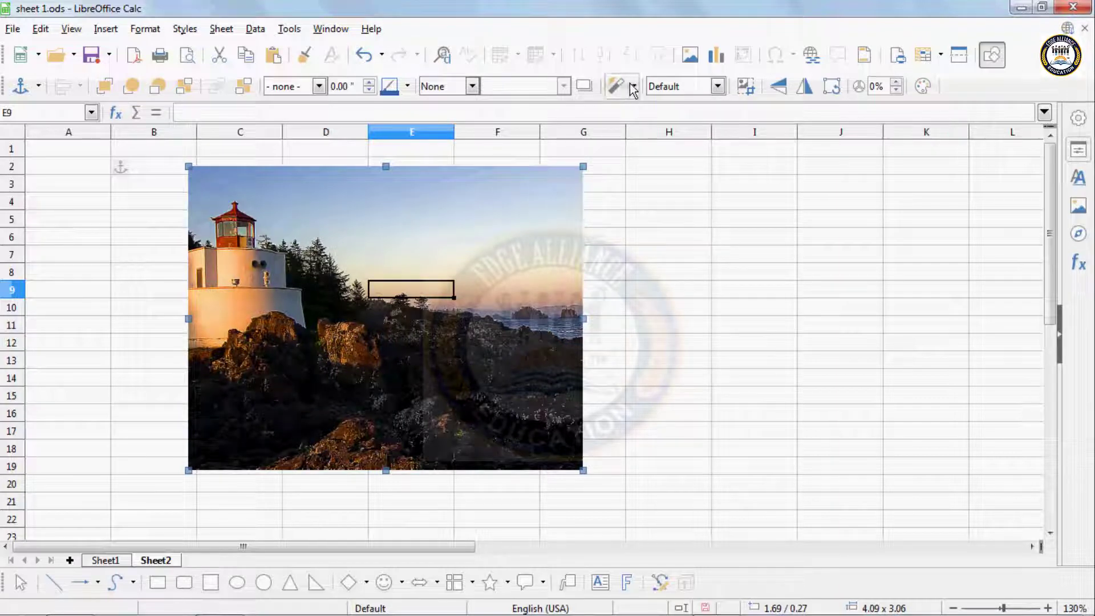
pyautogui.click(634, 86)
pyautogui.click(672, 128)
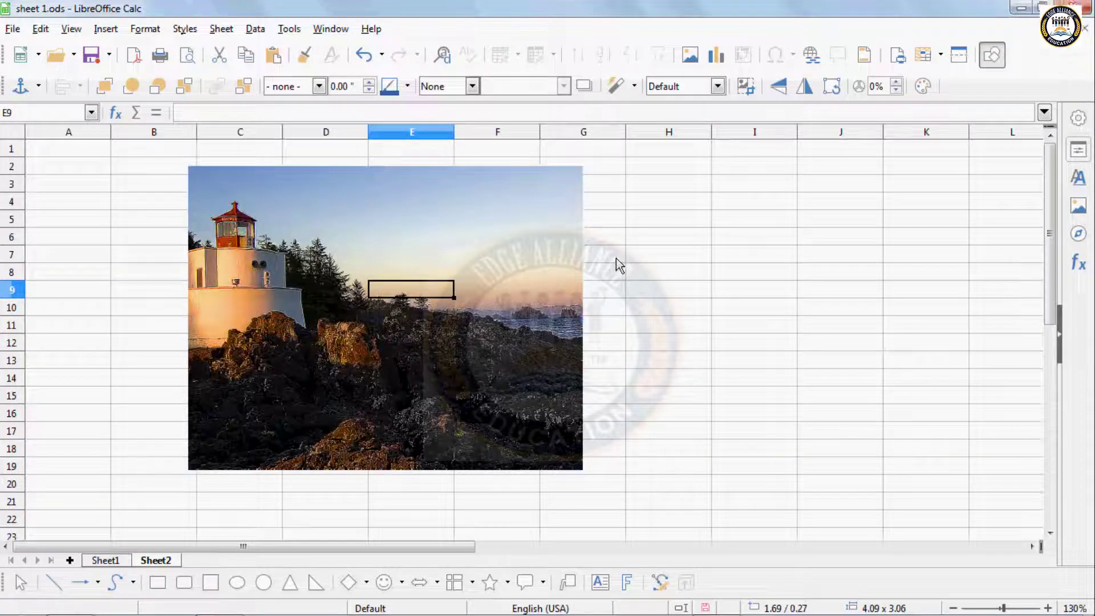
pyautogui.press('Escape')
pyautogui.click(509, 271)
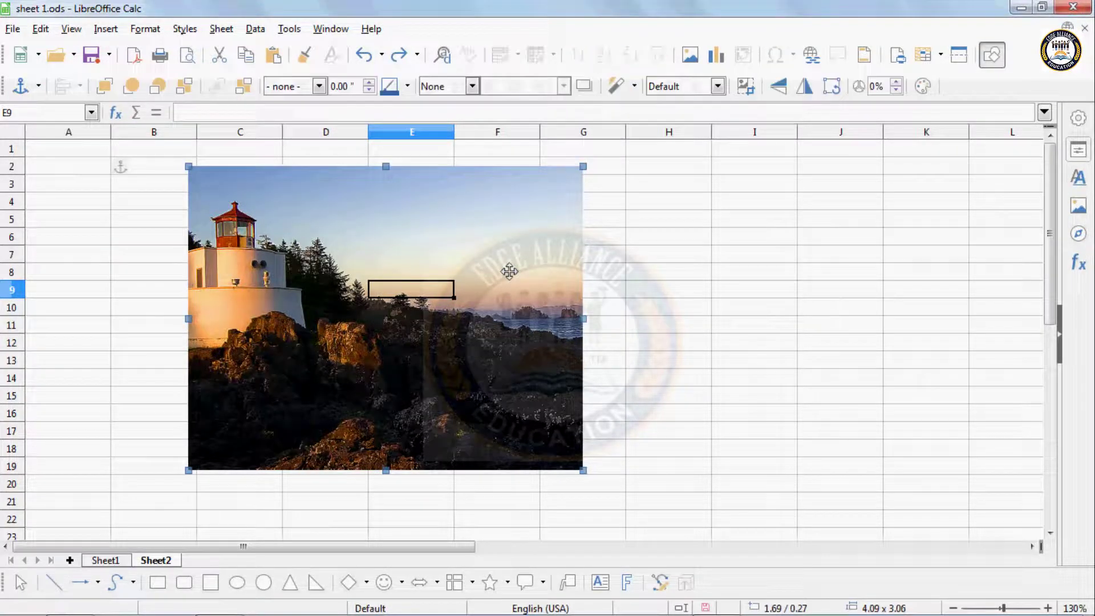
# Apply the Remove Noise filter to the lighthouse picture.
pyautogui.click(634, 87)
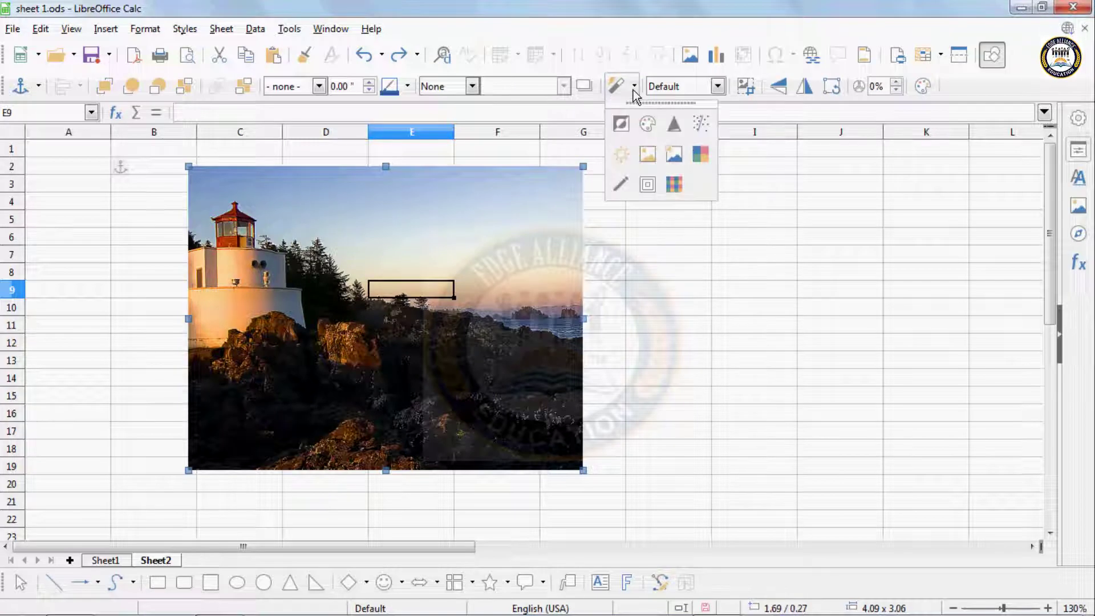
pyautogui.click(700, 124)
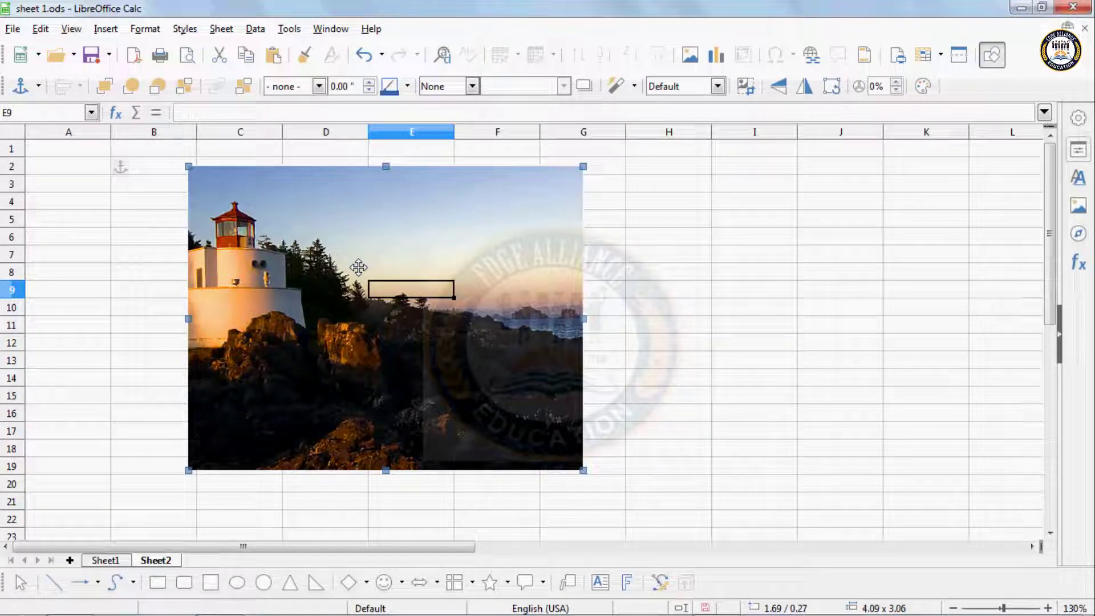
# Try the Solarization filter on the picture with a threshold value of 100%, and undo it.
pyautogui.click(633, 87)
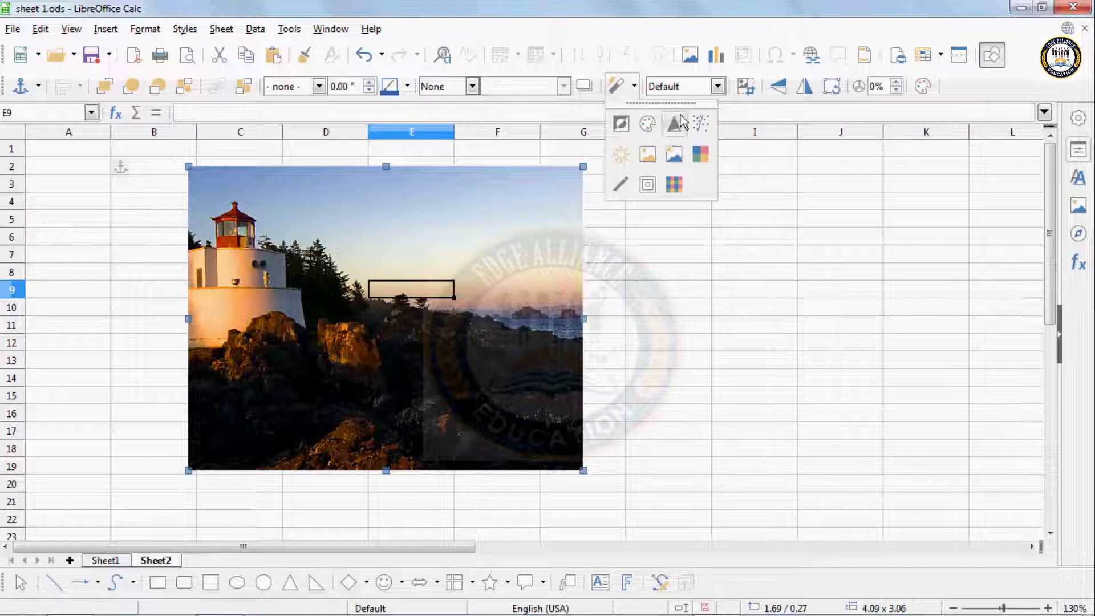
pyautogui.click(622, 153)
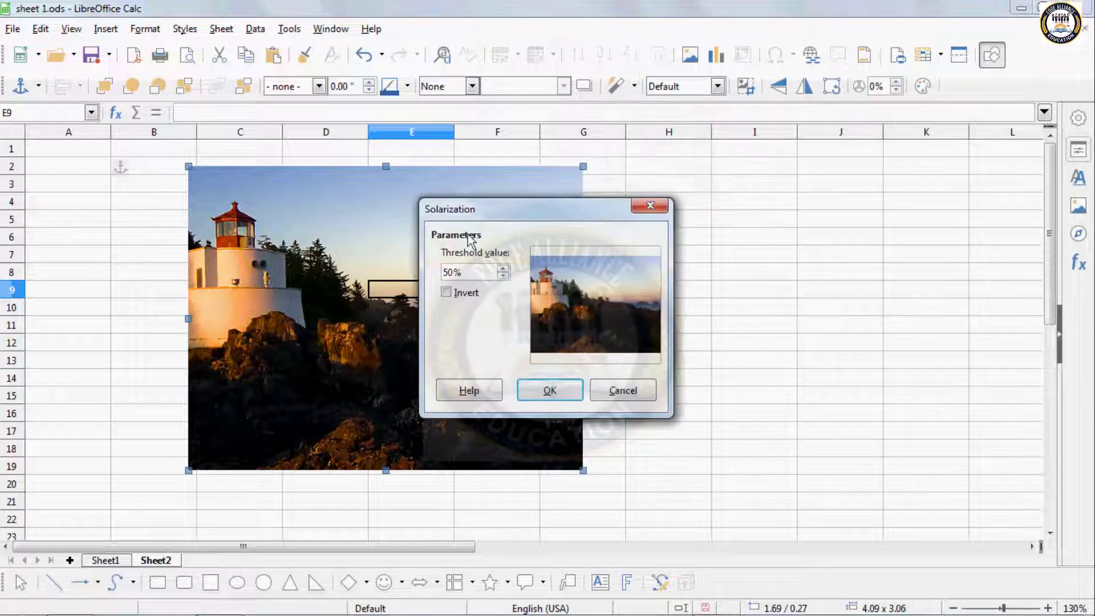
pyautogui.moveTo(478, 276); pyautogui.dragTo(401, 277)
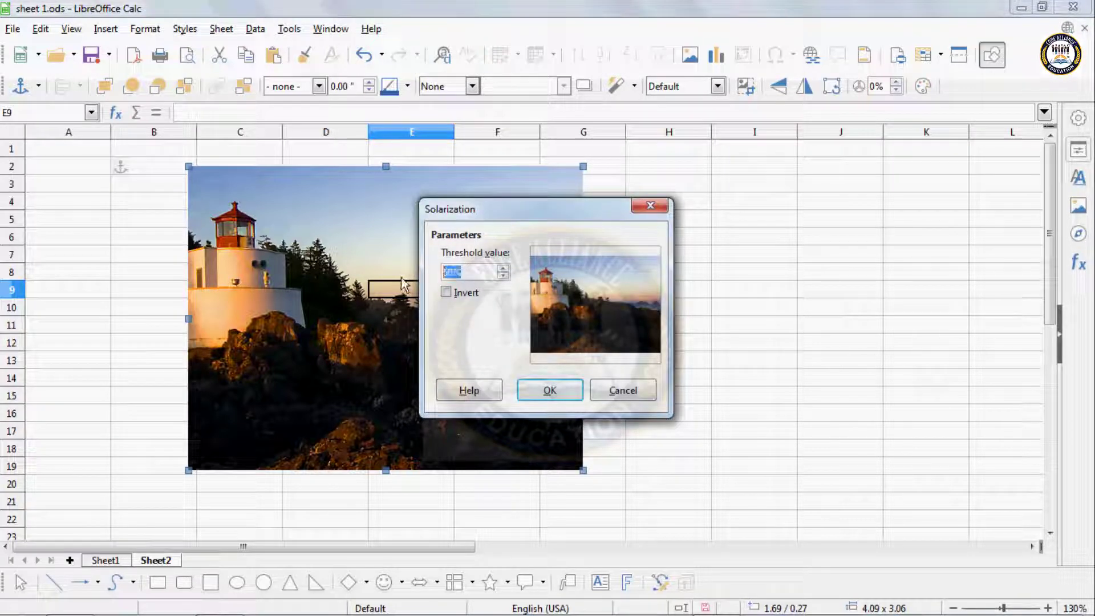
pyautogui.write('100')
pyautogui.click(551, 390)
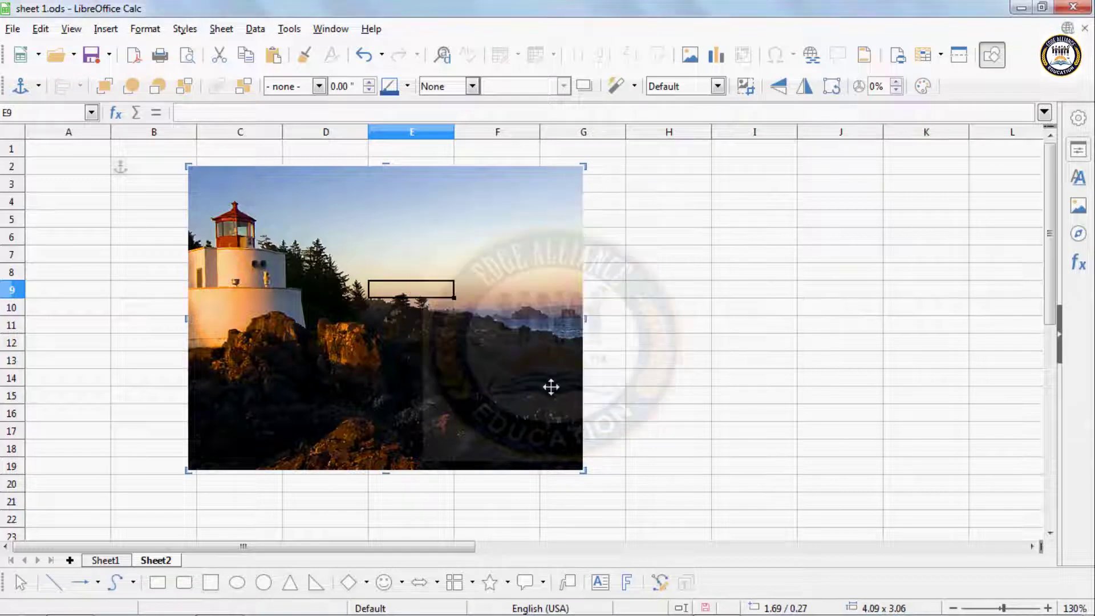
pyautogui.press('Escape')
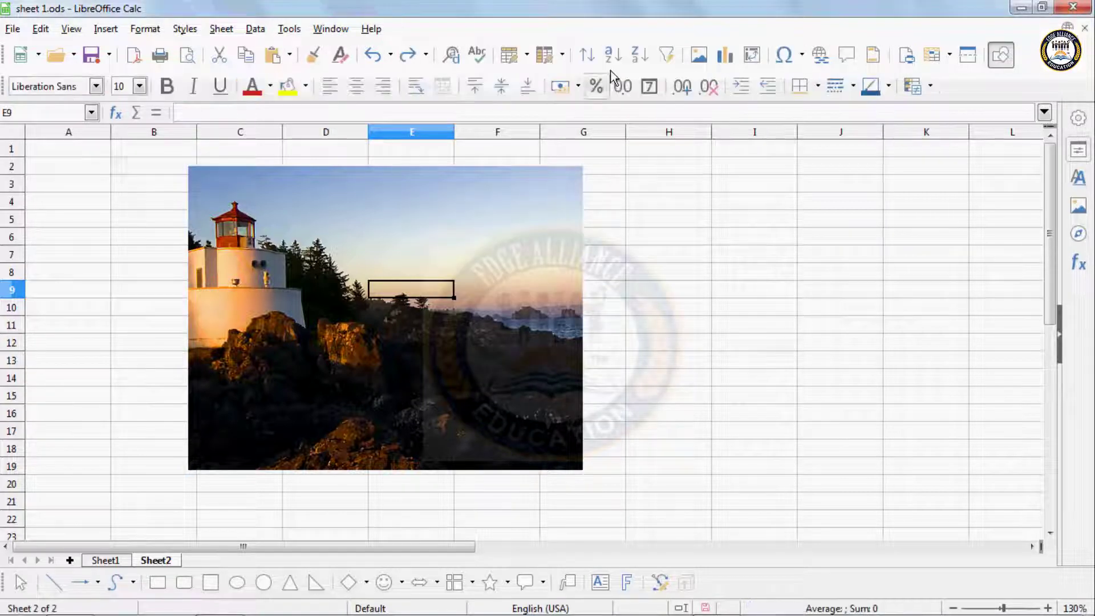
pyautogui.click(507, 265)
pyautogui.click(617, 85)
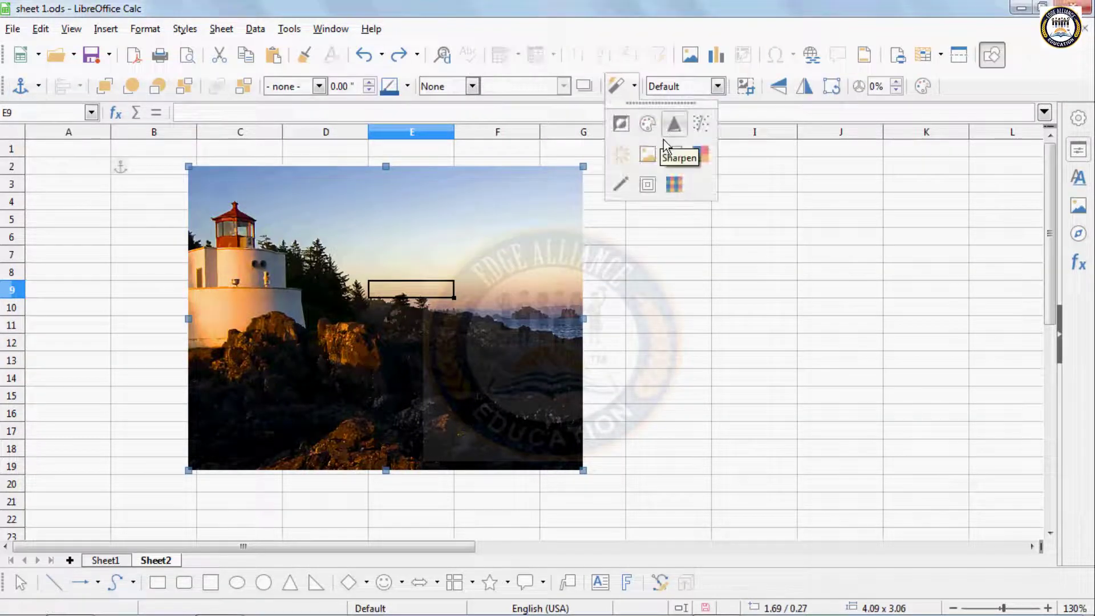
pyautogui.click(647, 154)
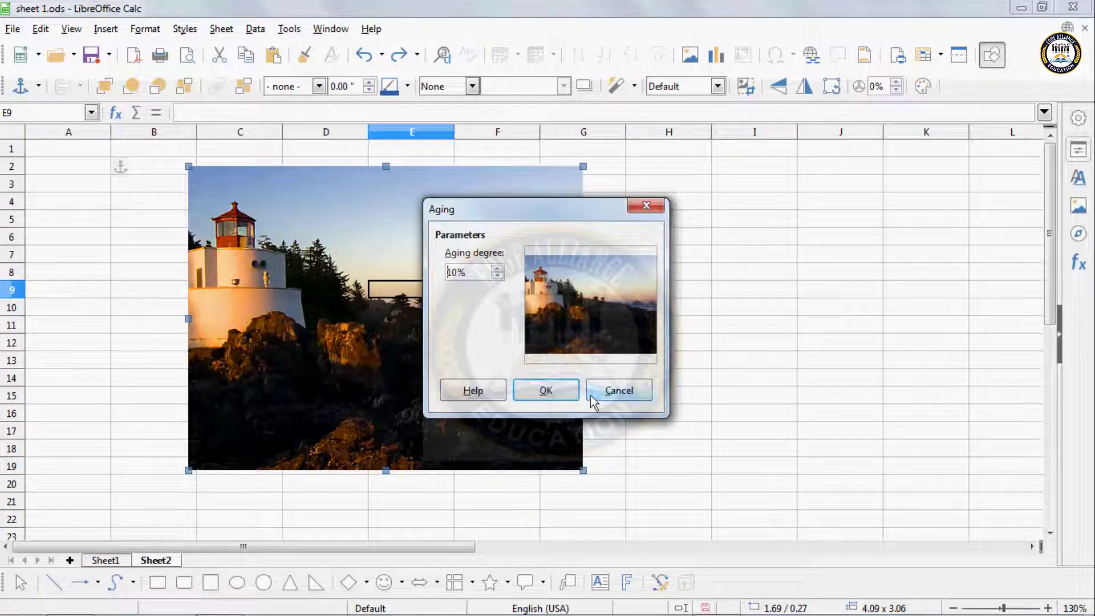
pyautogui.click(618, 390)
# Try the Posterize filter on the lighthouse picture with its default settings, and undo it.
pyautogui.click(616, 86)
pyautogui.click(667, 155)
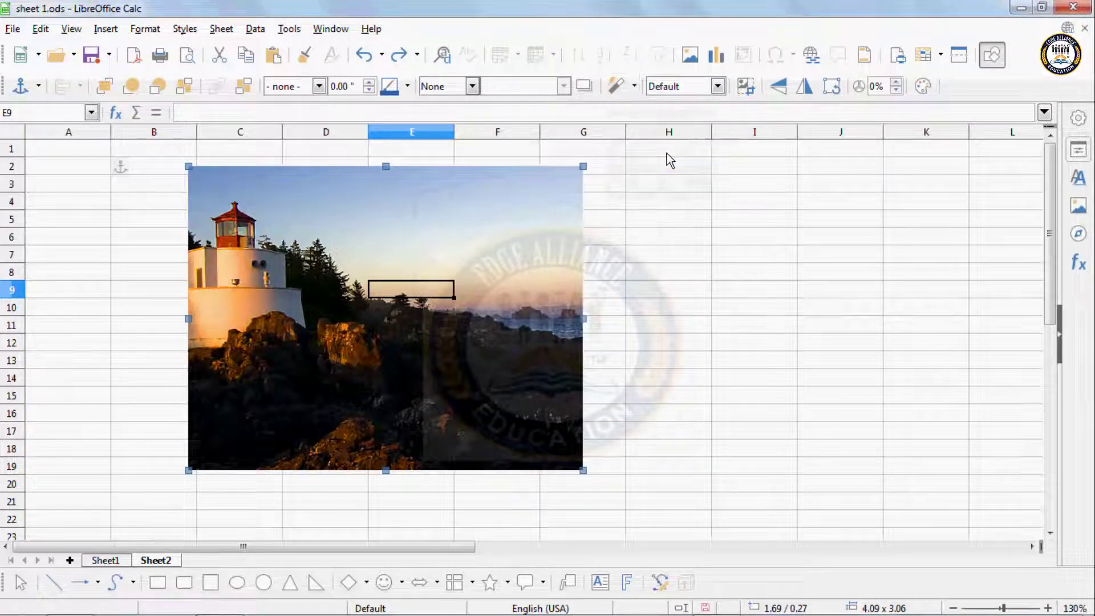
pyautogui.click(564, 392)
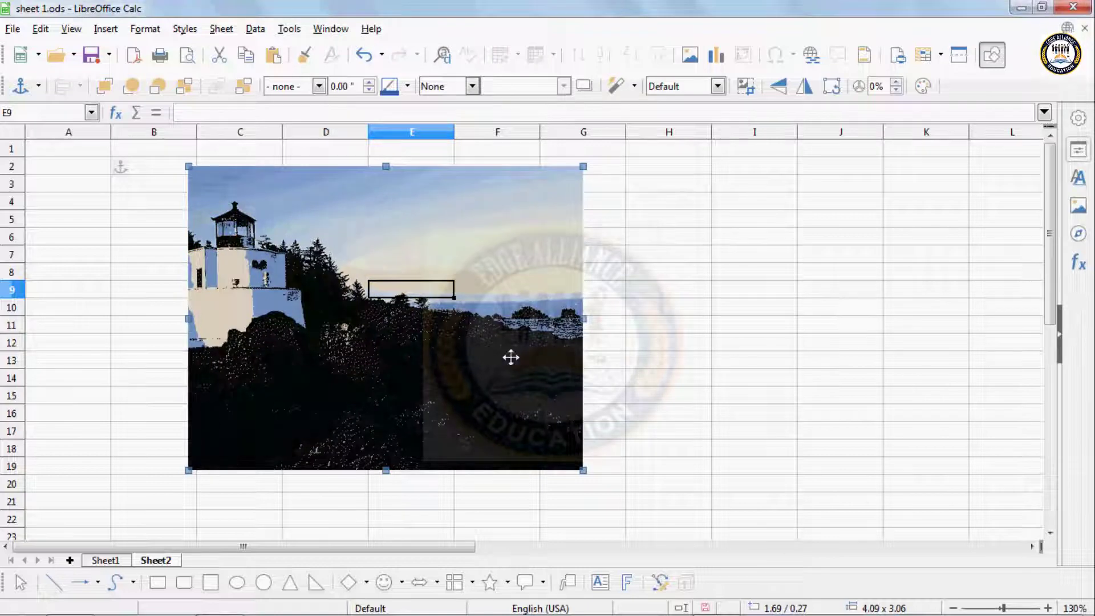
pyautogui.hotkey('ctrl', 'z')
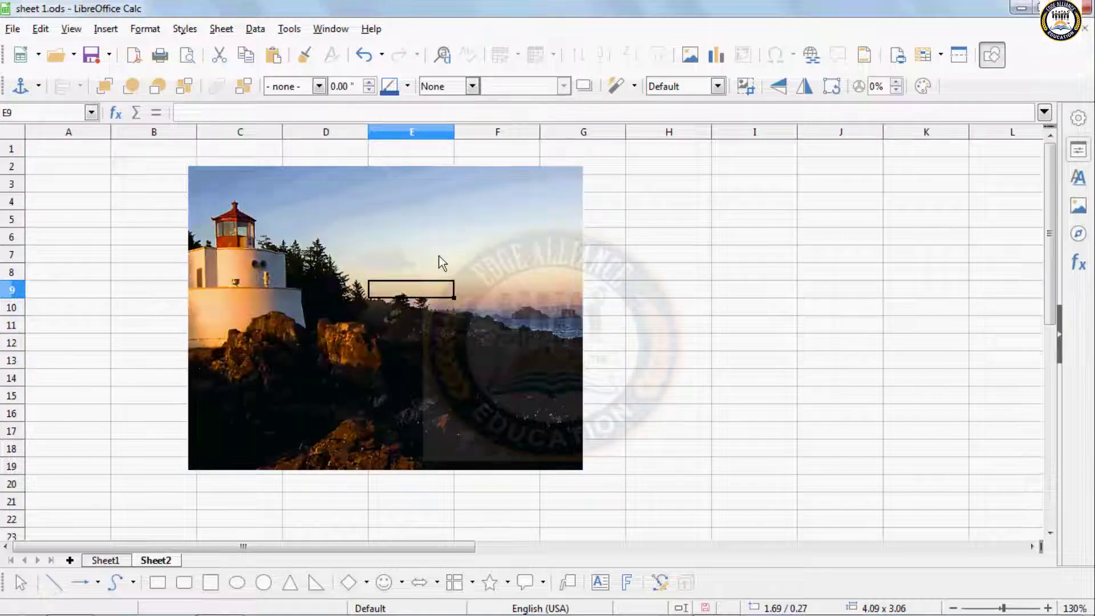
# Try the Pop Art filter on the lighthouse picture, and undo it.
pyautogui.click(582, 169)
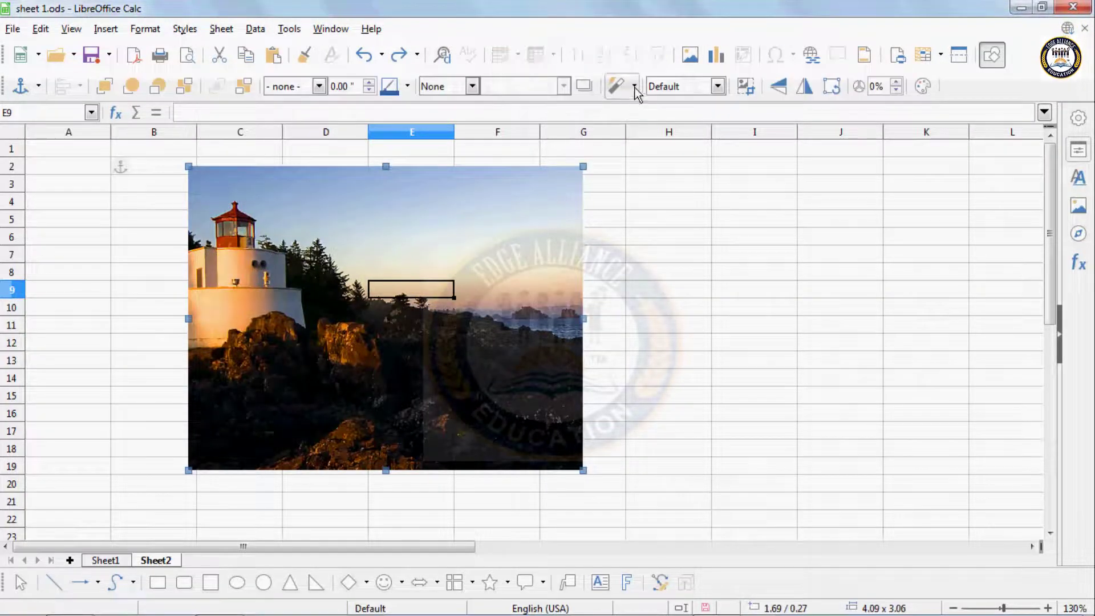
pyautogui.click(615, 86)
pyautogui.click(702, 152)
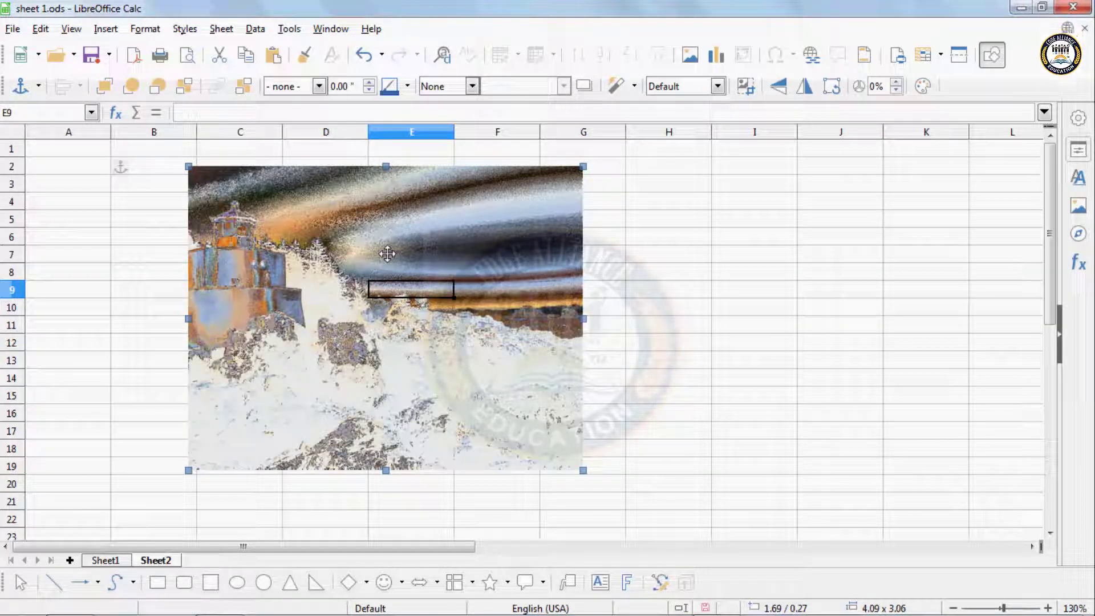
pyautogui.hotkey('ctrl', 'z')
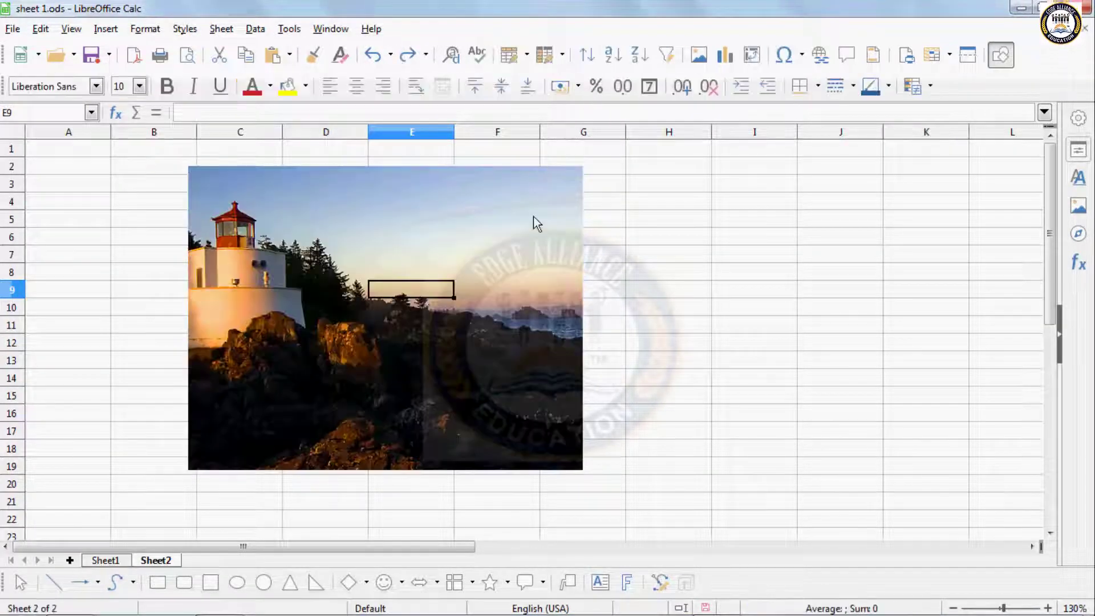
# Try the Charcoal Sketch filter on the lighthouse picture, and undo it.
pyautogui.click(533, 216)
pyautogui.click(634, 87)
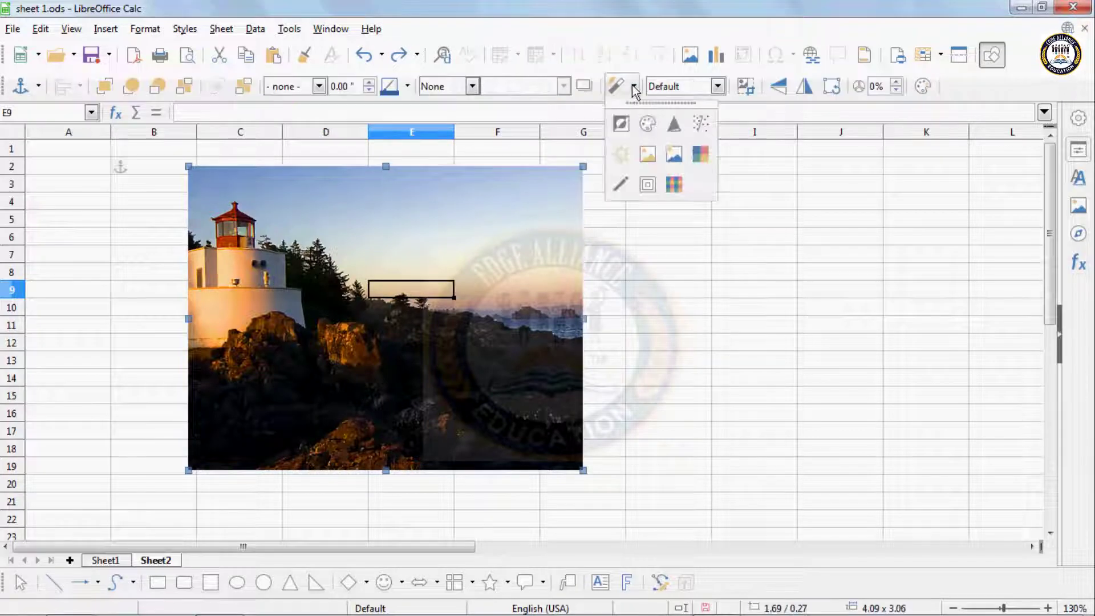
pyautogui.click(621, 183)
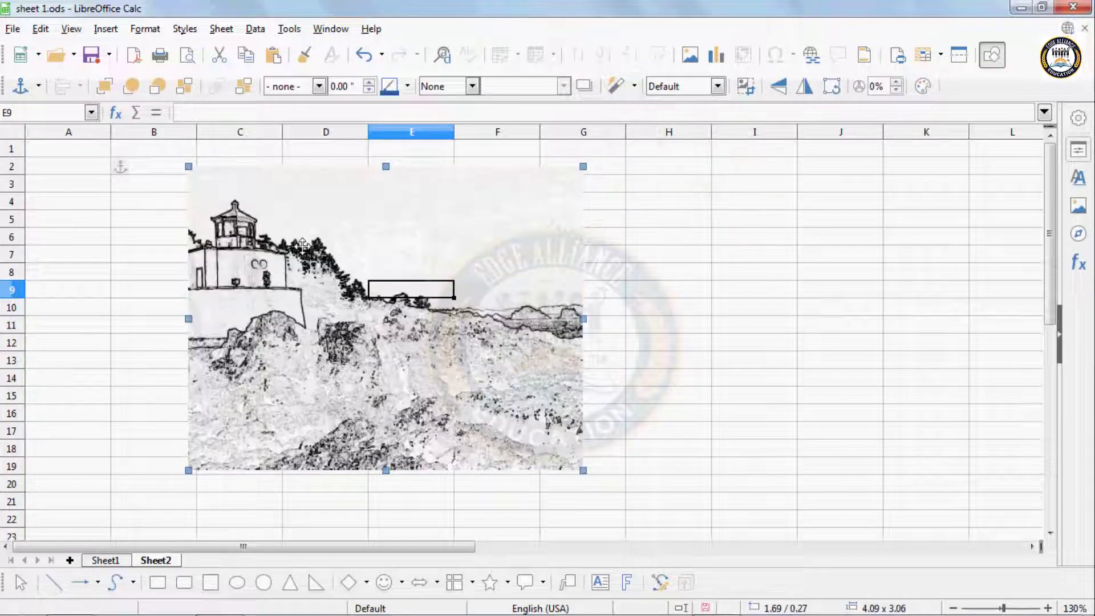
pyautogui.doubleClick(267, 272)
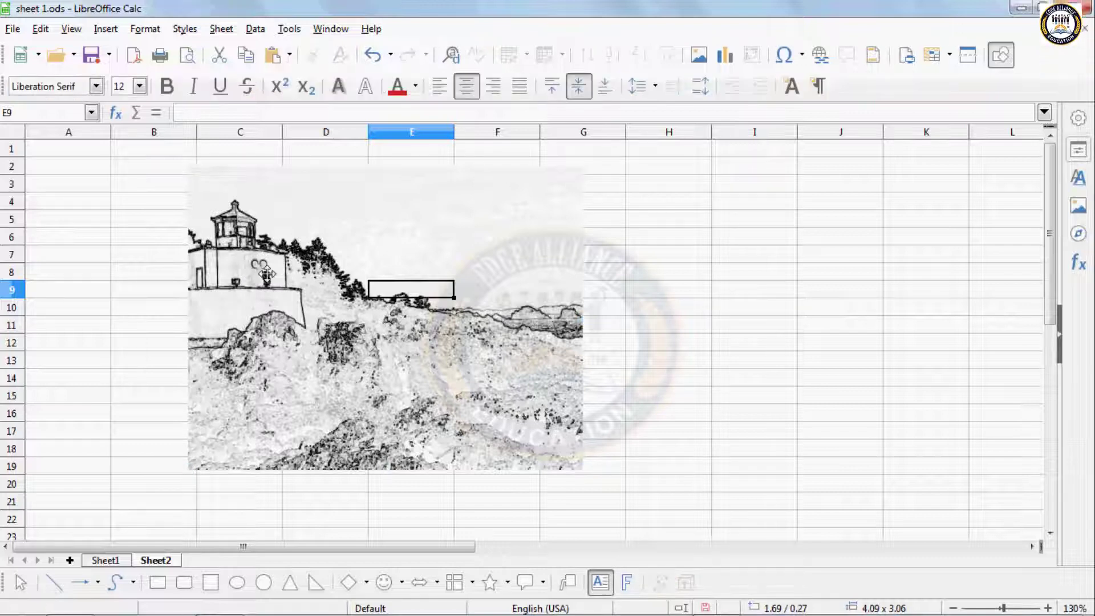
pyautogui.press('Escape')
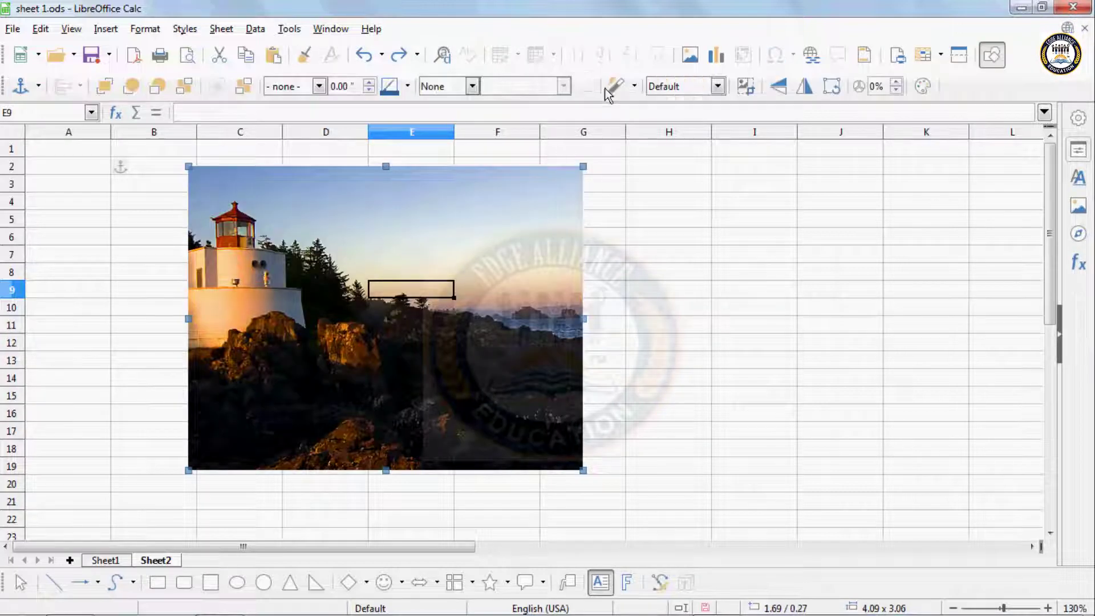
# Try the Emboss filter on the picture with the light source at the lower-left corner, and undo it.
pyautogui.click(635, 88)
pyautogui.click(647, 184)
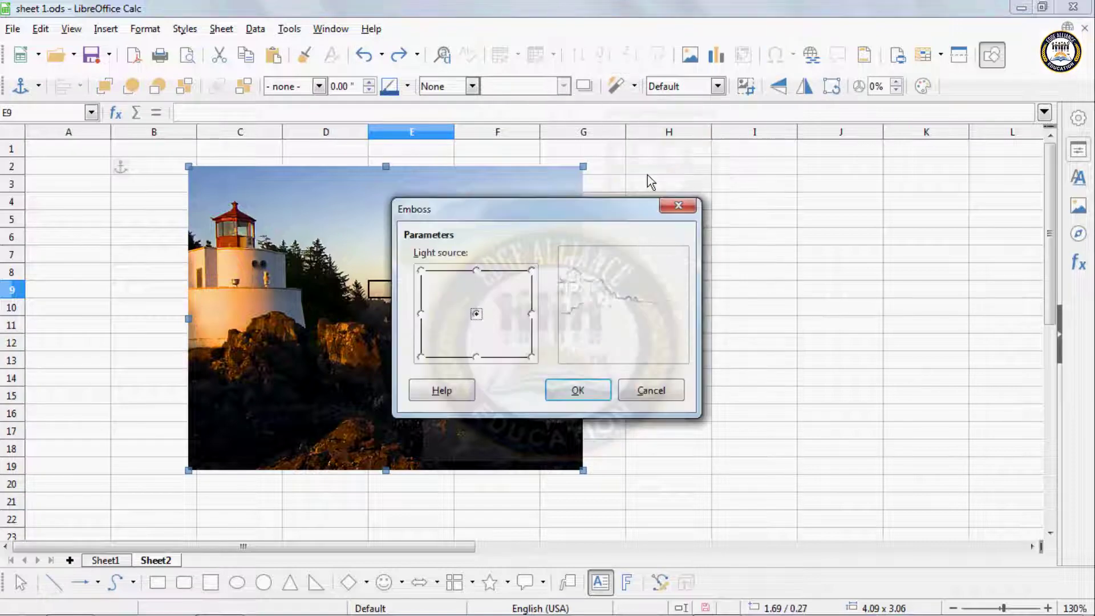
pyautogui.click(532, 269)
pyautogui.click(476, 314)
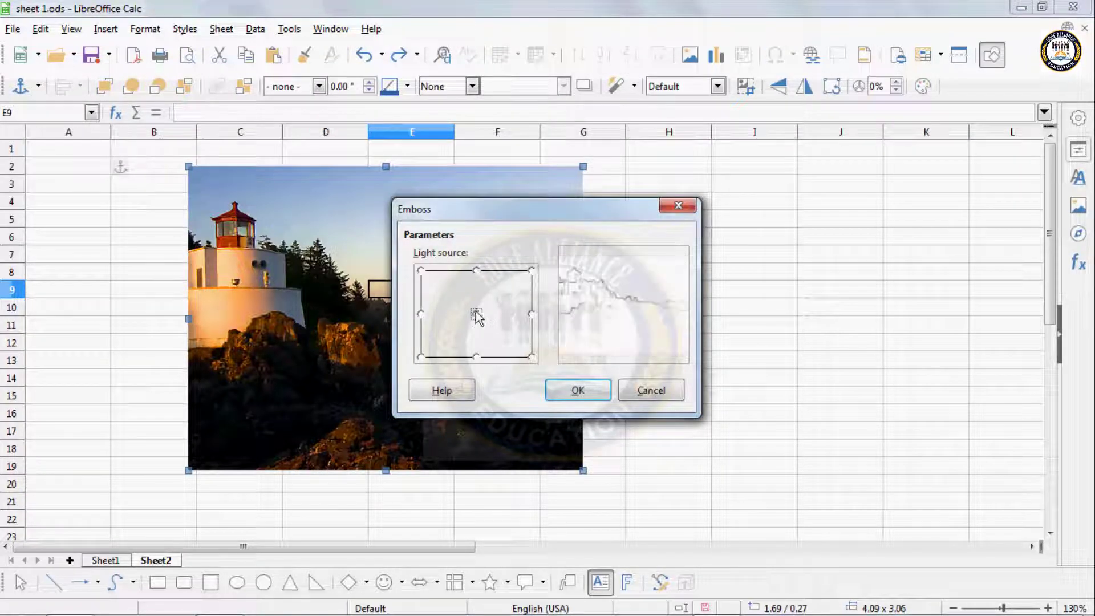
pyautogui.click(476, 357)
pyautogui.click(420, 357)
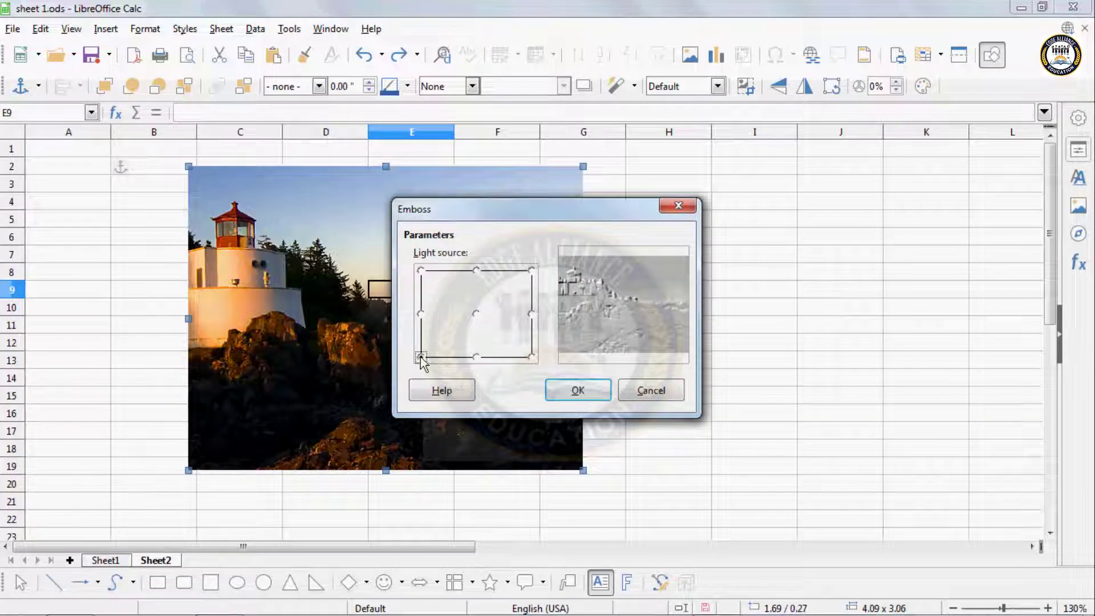
pyautogui.click(577, 390)
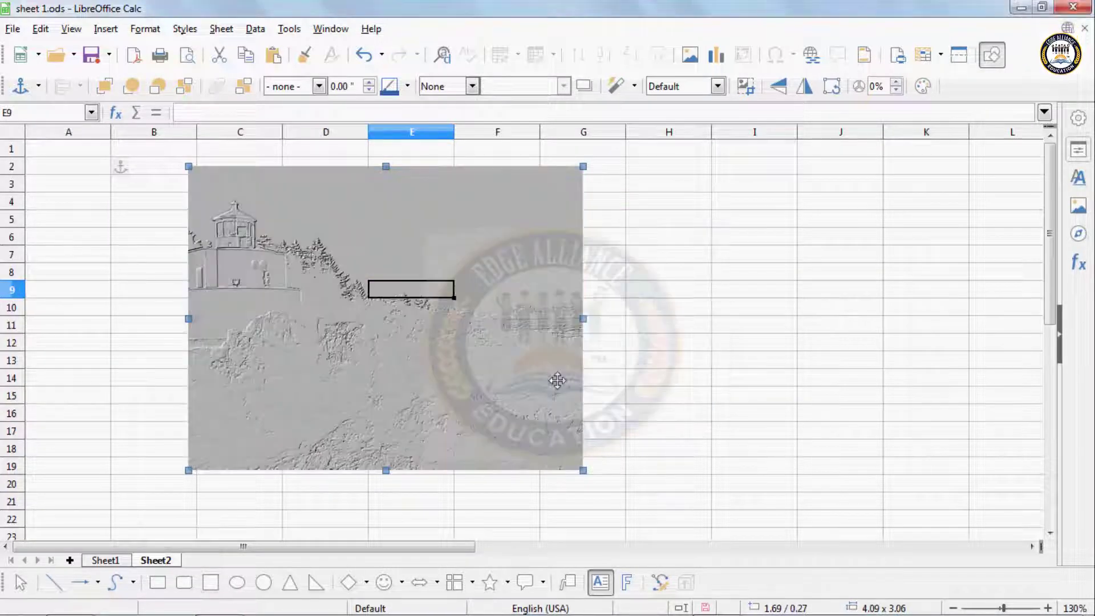
pyautogui.hotkey('ctrl', 'z')
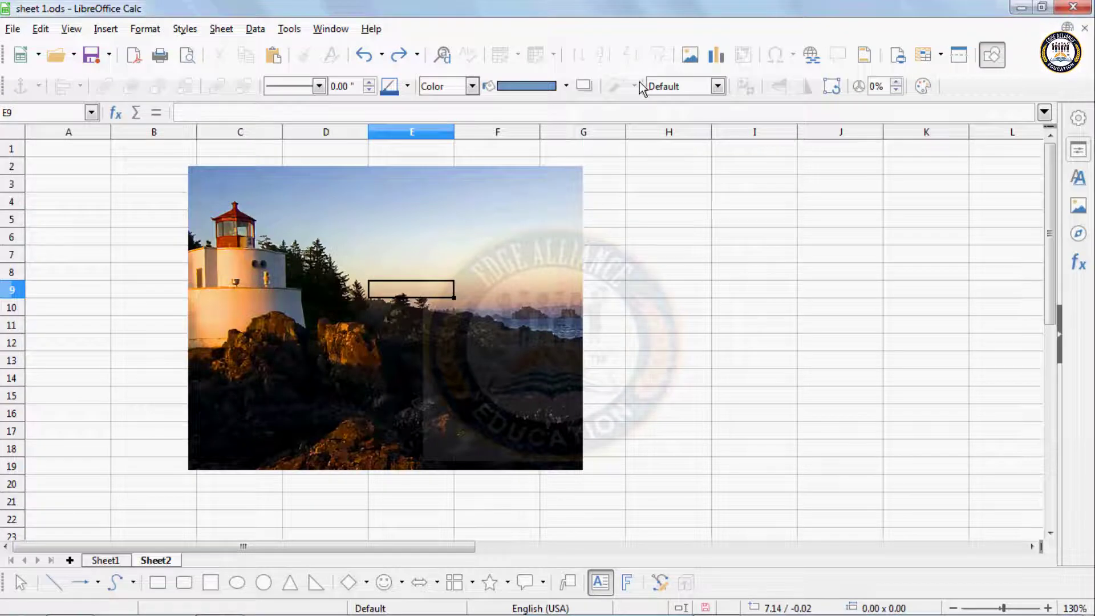
# Try the Mosaic filter on the picture with 1 pixel width, 5 pixels height and enhanced edges, and undo it.
pyautogui.click(548, 217)
pyautogui.click(632, 87)
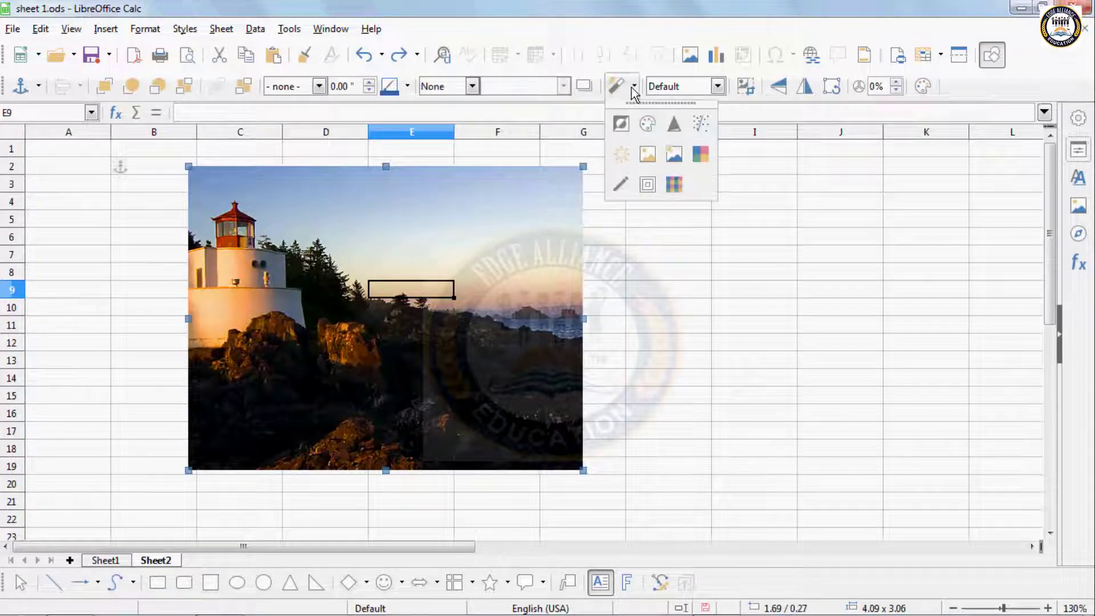
pyautogui.click(674, 185)
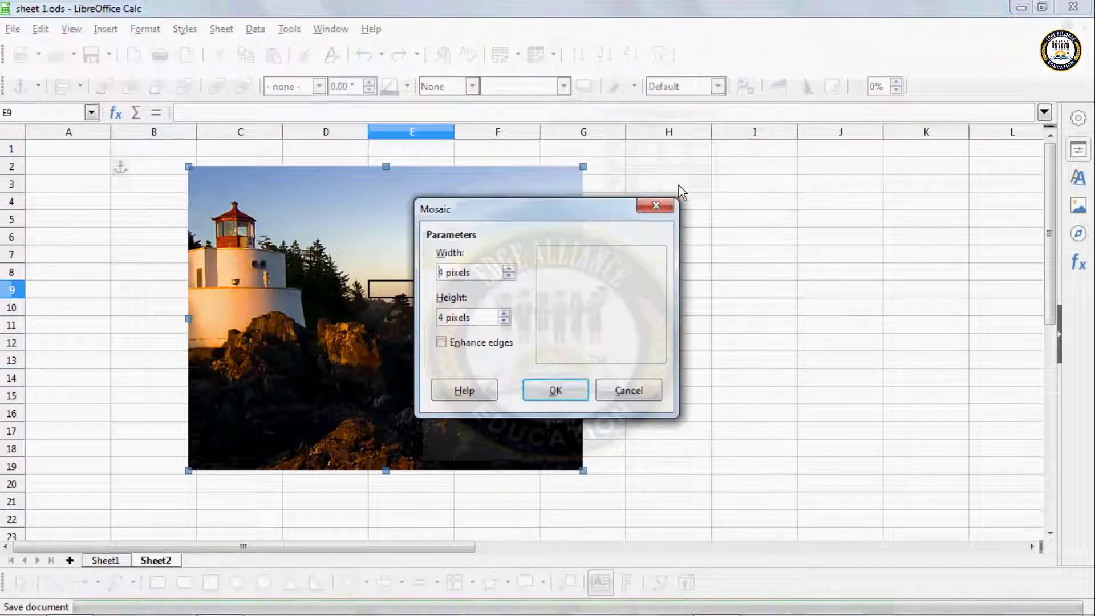
pyautogui.click(508, 276)
pyautogui.click(508, 276)
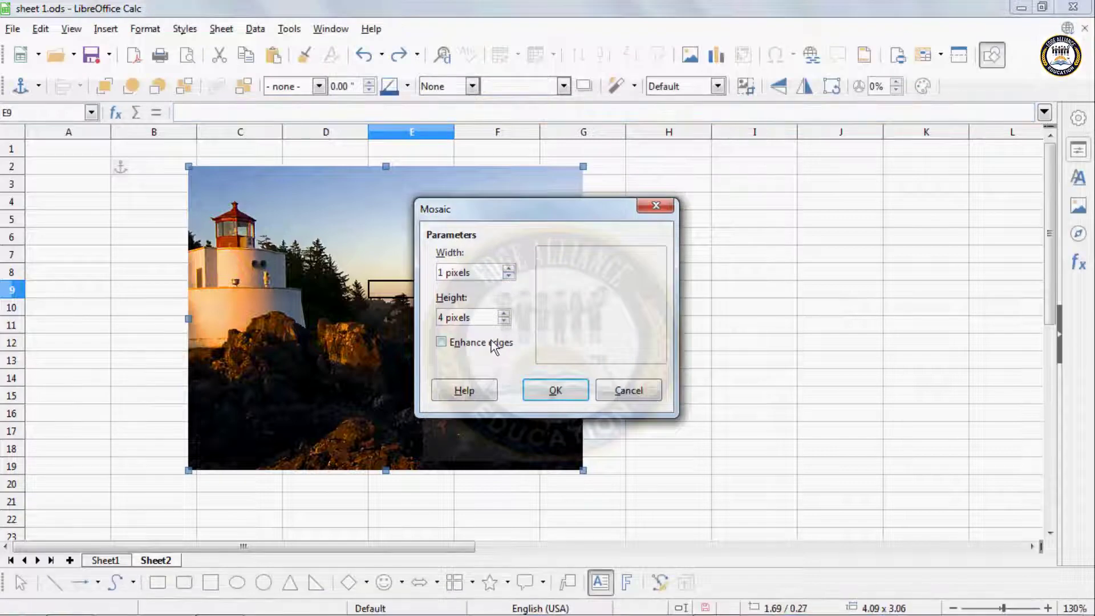
pyautogui.click(504, 313)
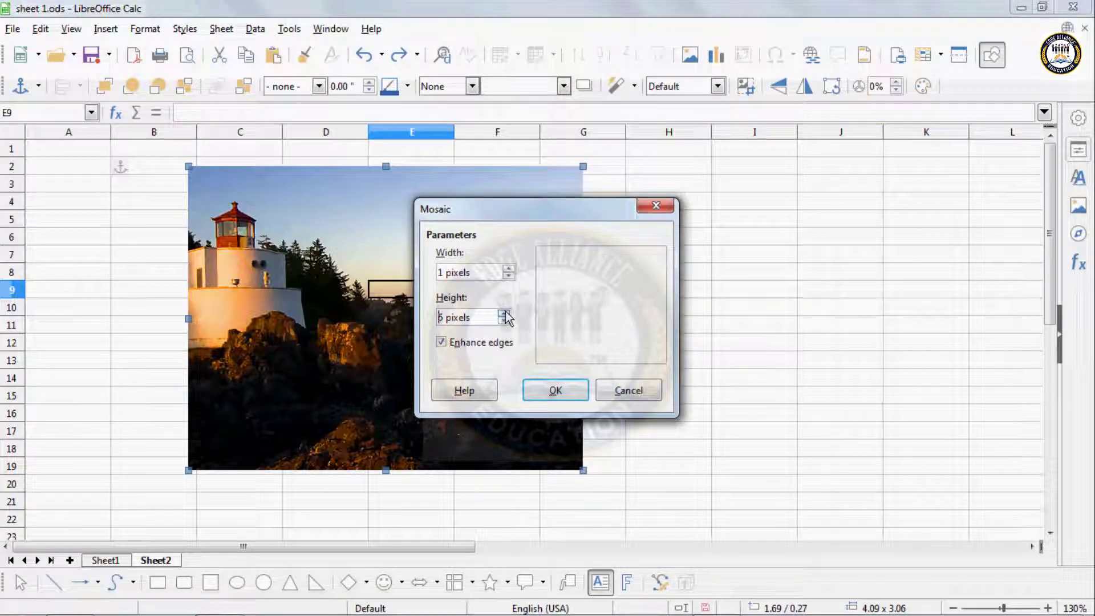
pyautogui.click(544, 388)
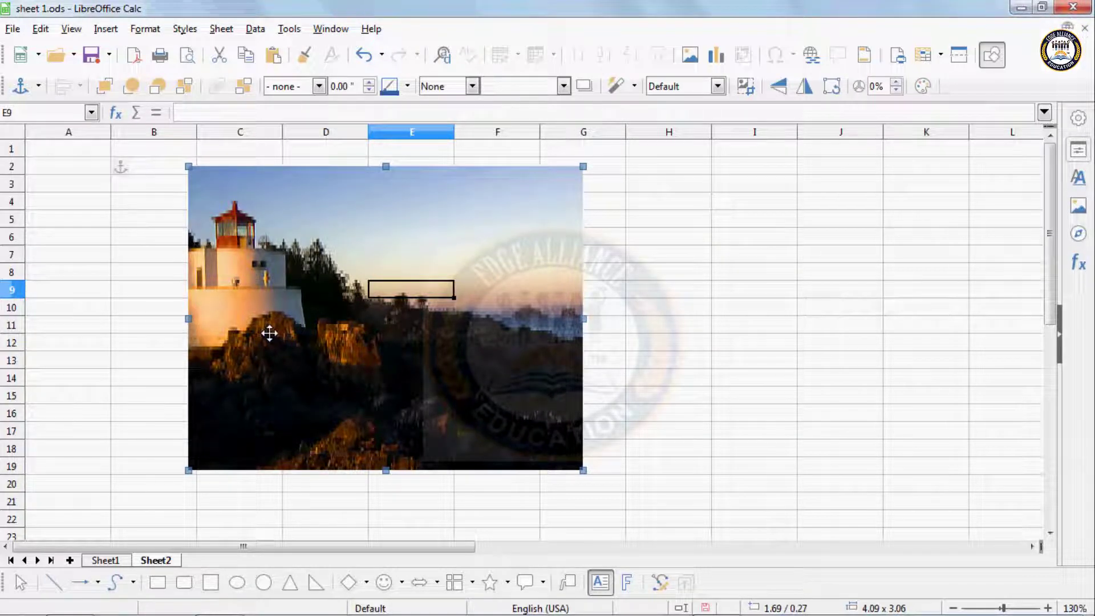
pyautogui.hotkey('ctrl', 'z')
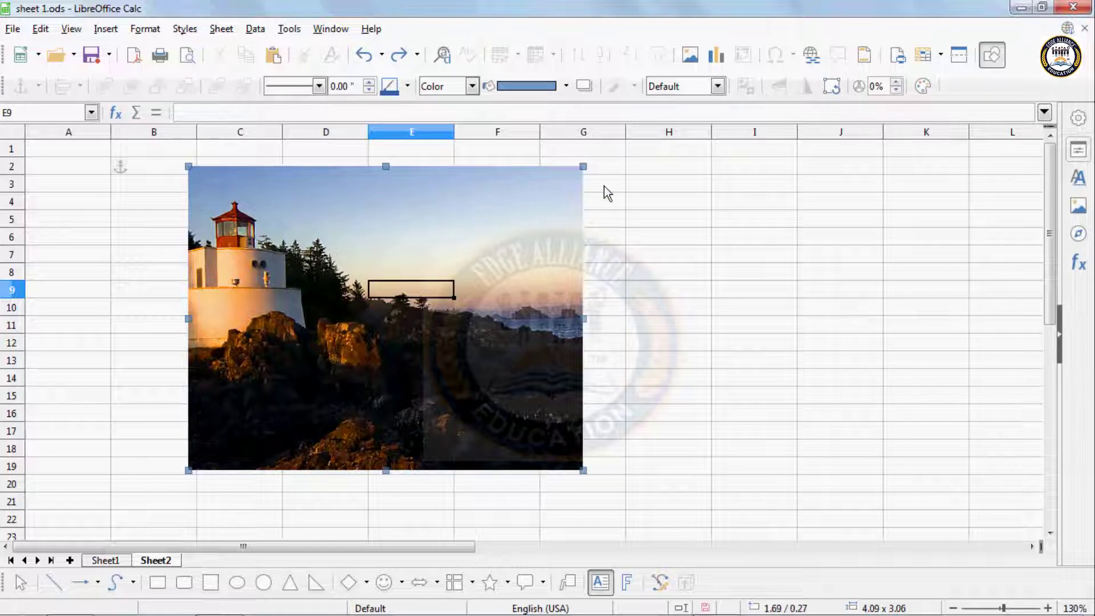
# Crop the lighthouse picture down to the lighthouse's lower wall, and move the cropped piece towards column D.
pyautogui.click(752, 91)
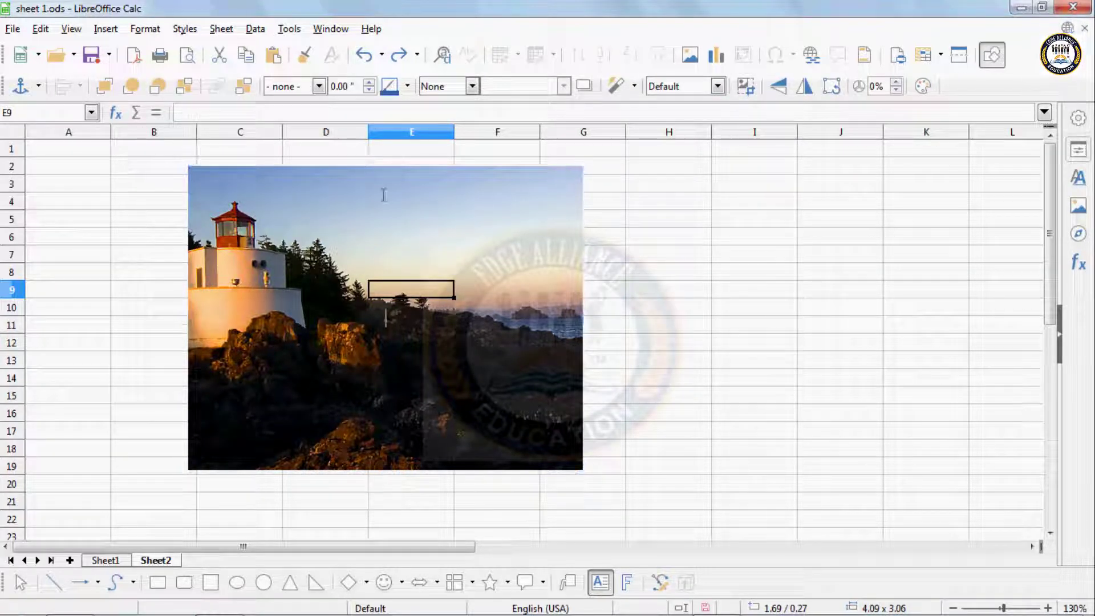
pyautogui.click(554, 402)
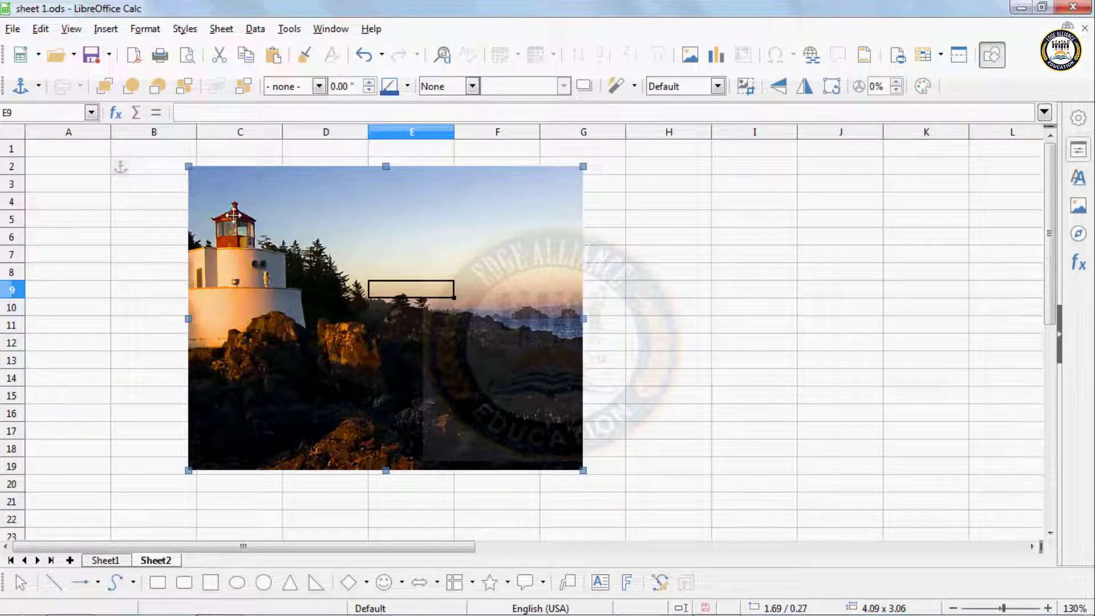
pyautogui.click(747, 90)
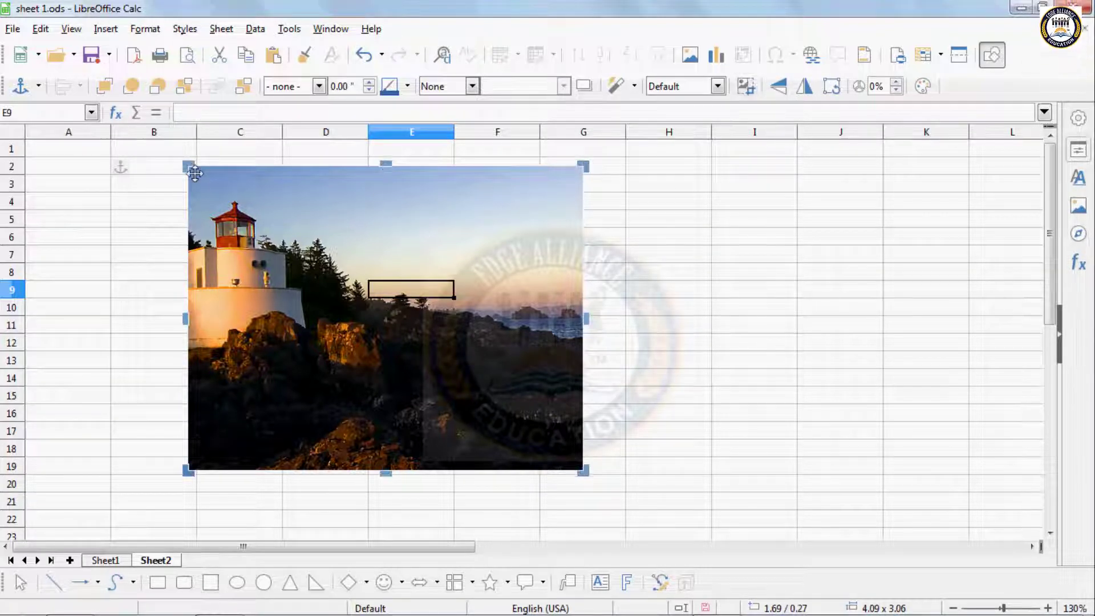
pyautogui.moveTo(188, 166); pyautogui.dragTo(194, 243)
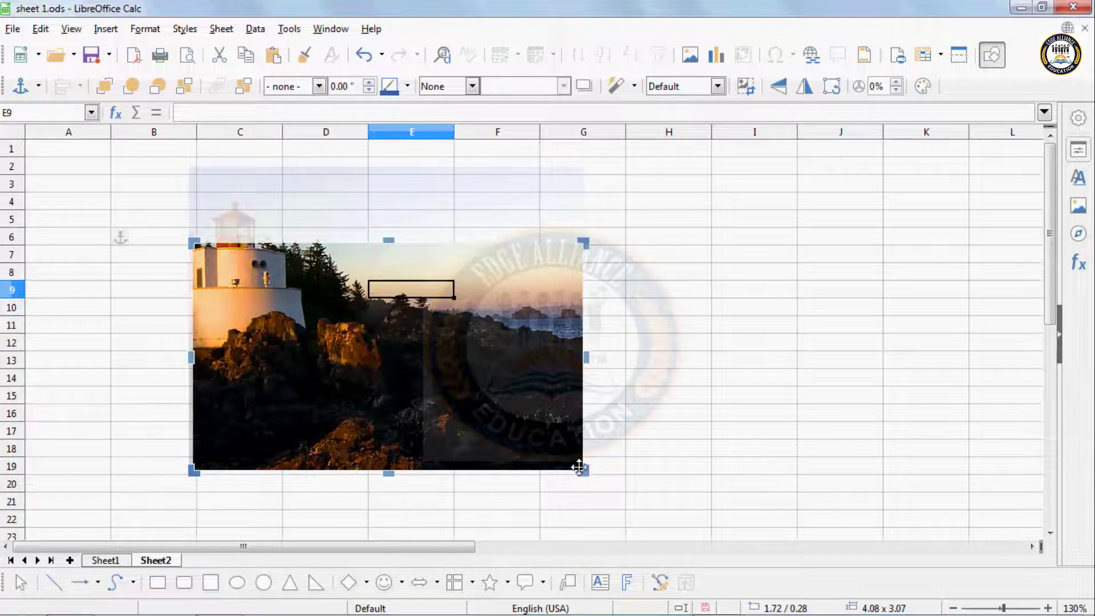
pyautogui.moveTo(583, 473); pyautogui.dragTo(266, 372)
pyautogui.doubleClick(236, 299)
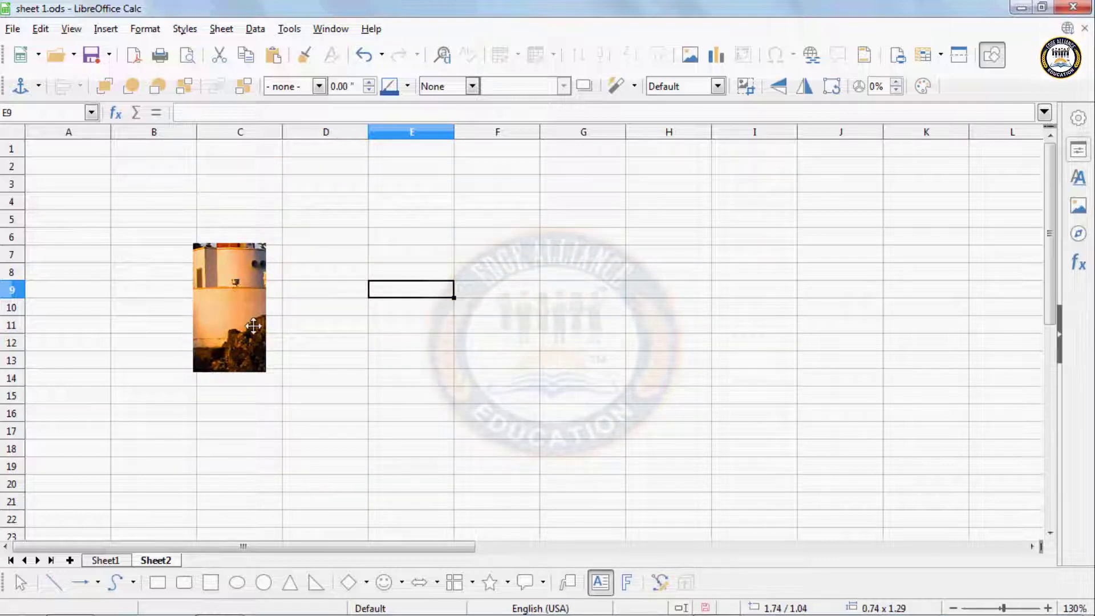
pyautogui.moveTo(274, 305); pyautogui.dragTo(329, 283)
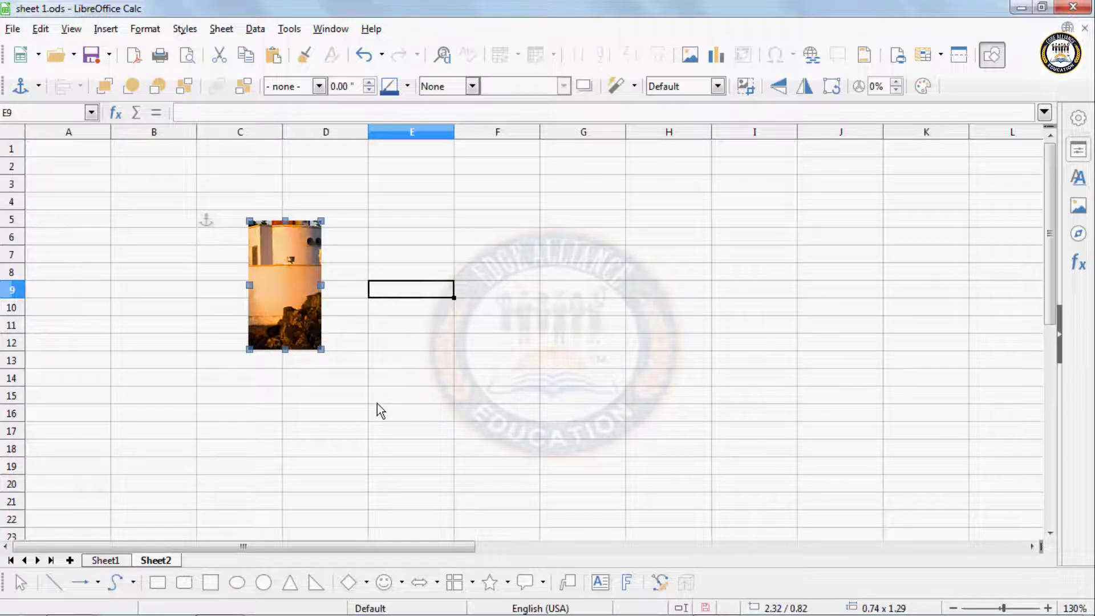
# Undo the move and the cropping to restore the full lighthouse picture.
pyautogui.hotkey('ctrl', 'z')
pyautogui.hotkey('ctrl', 'z')
pyautogui.hotkey('ctrl', 'z')
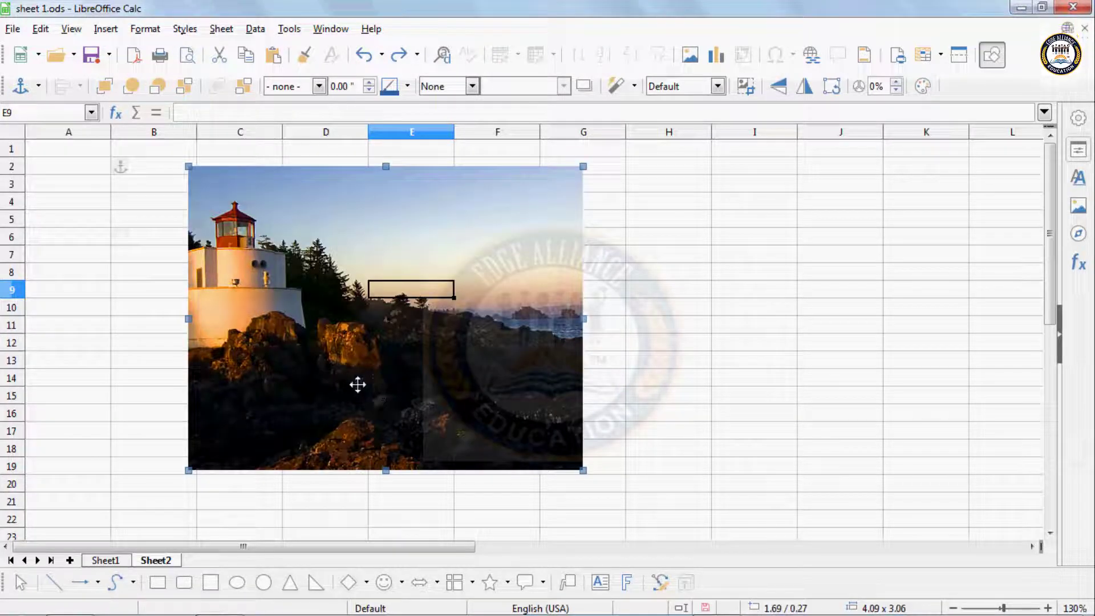
# Try flipping the lighthouse picture vertically and horizontally, undoing each flip.
pyautogui.click(782, 88)
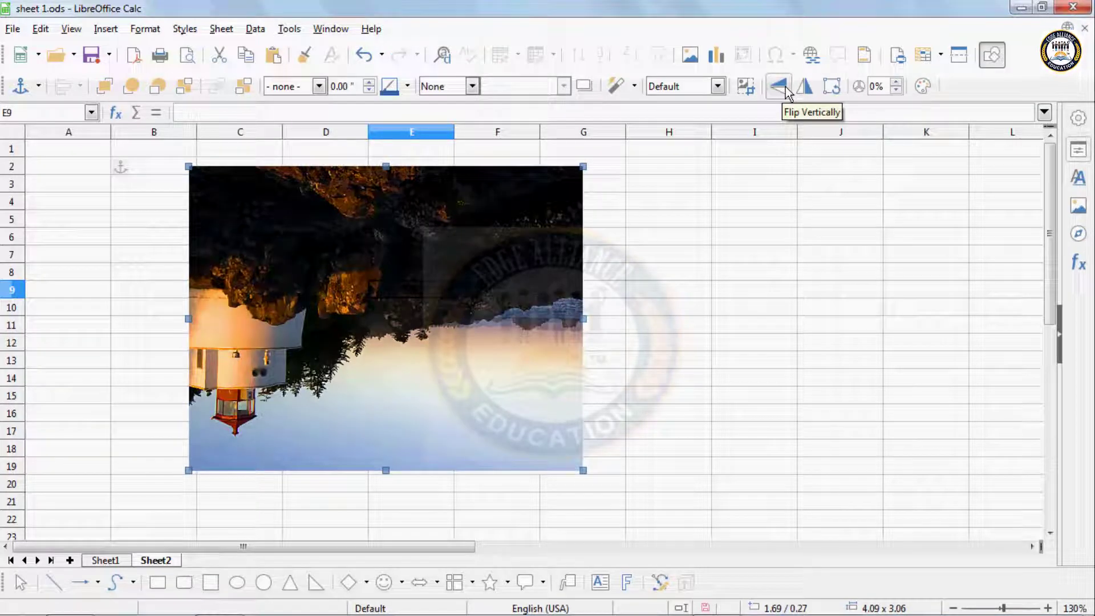
pyautogui.hotkey('ctrl', 'z')
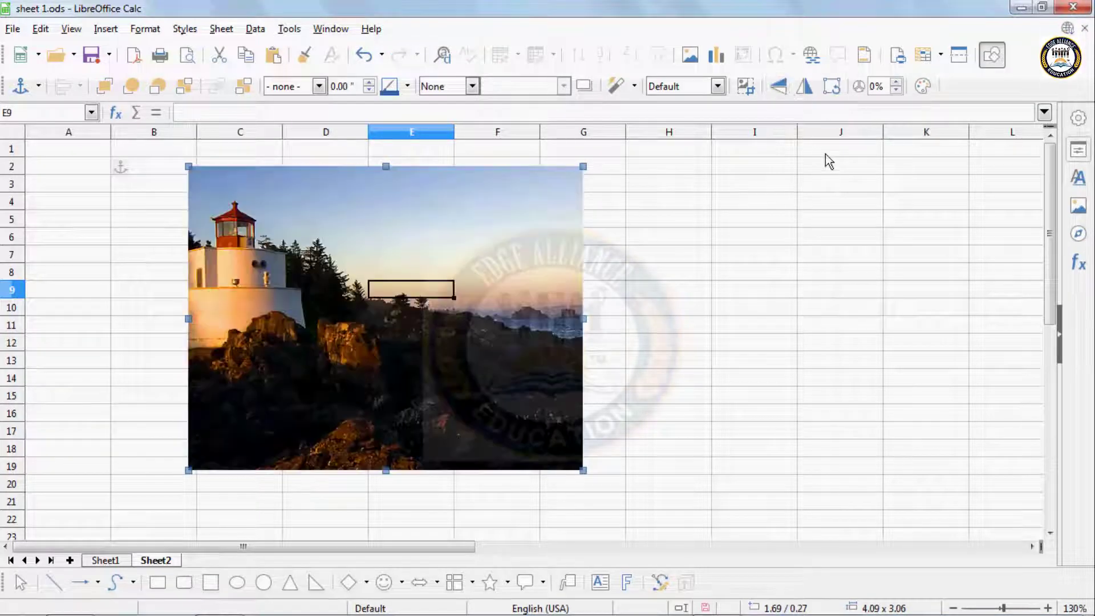
pyautogui.click(805, 86)
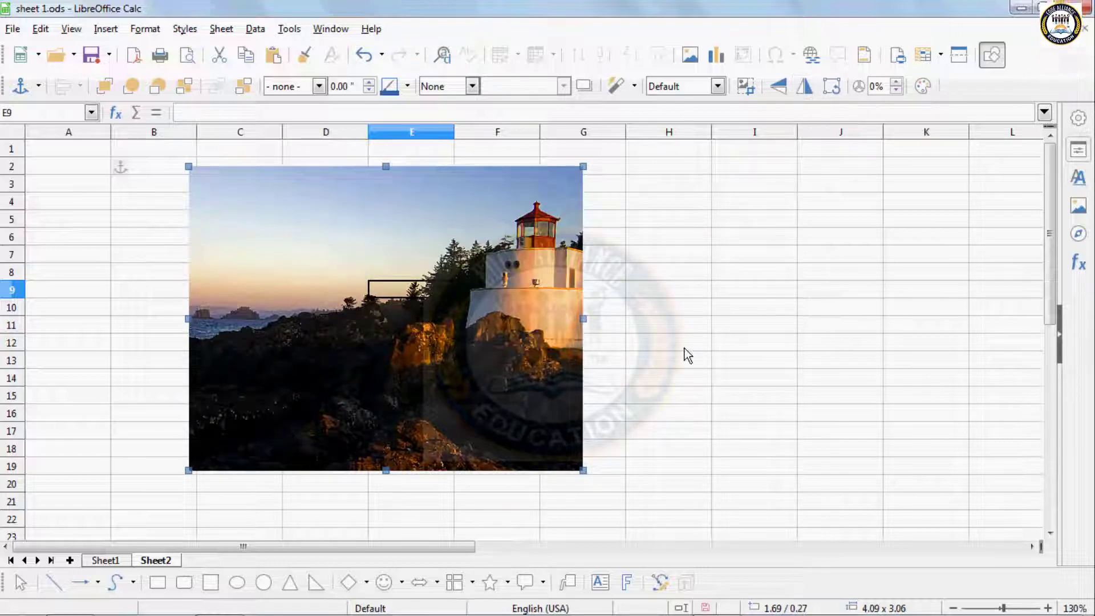
pyautogui.hotkey('ctrl', 'z')
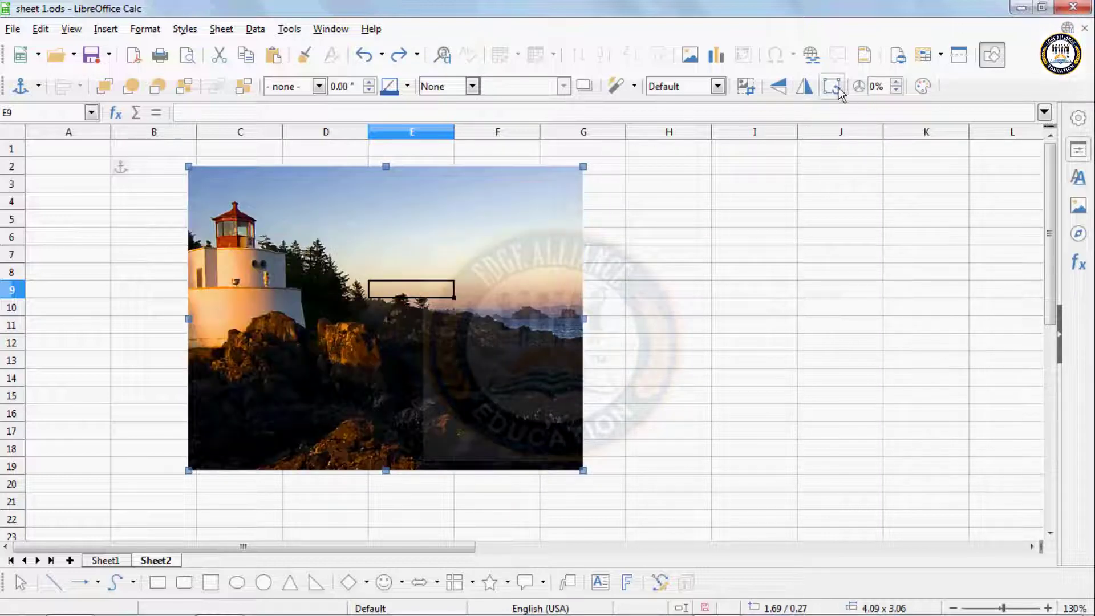
# Try rotating the lighthouse picture counterclockwise by its lower-right corner, undo the rotation, and deselect the picture.
pyautogui.click(832, 87)
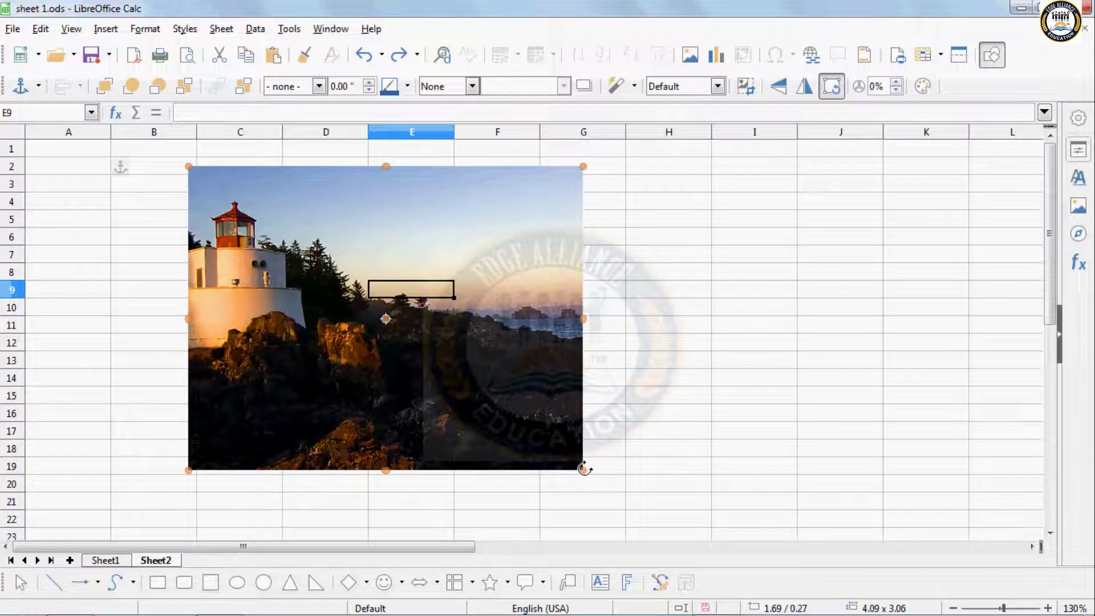
pyautogui.moveTo(583, 470); pyautogui.dragTo(606, 376)
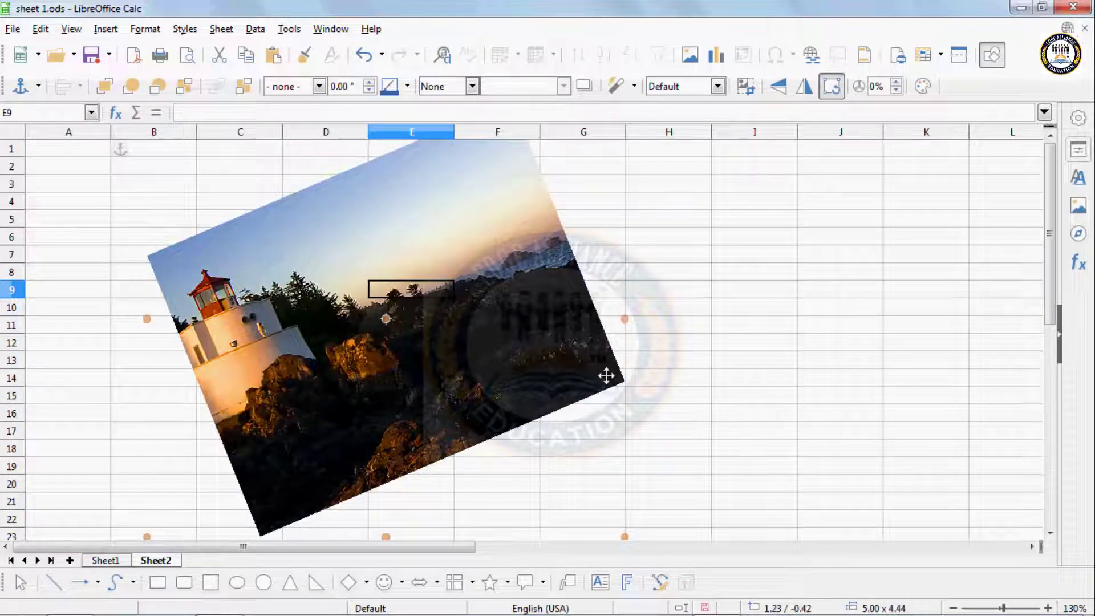
pyautogui.hotkey('ctrl', 'z')
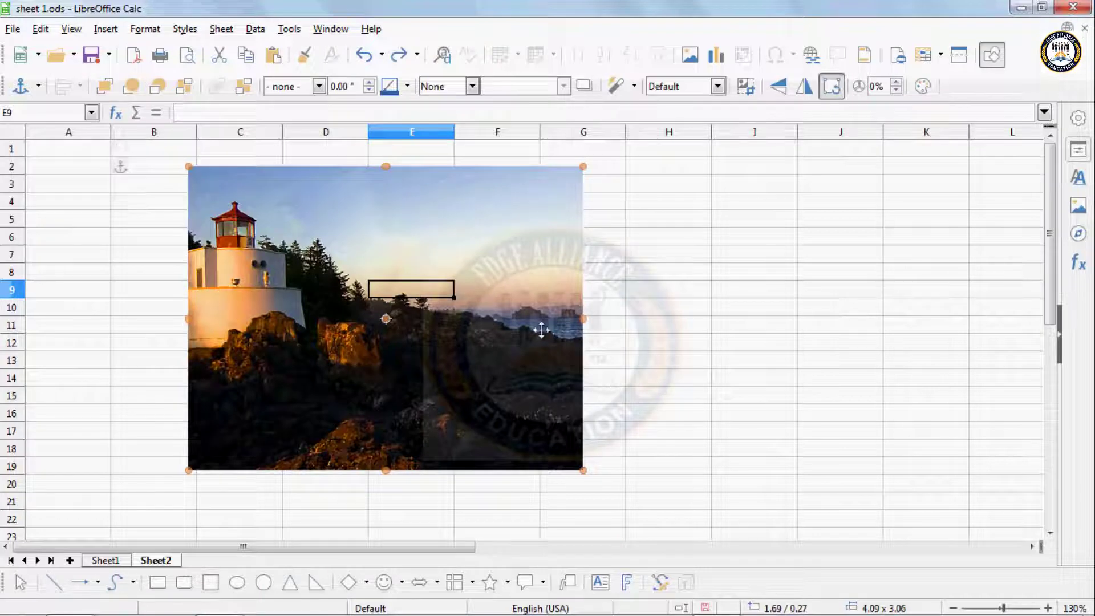
pyautogui.click(642, 331)
# Select the lighthouse picture and raise its transparency past 20%.
pyautogui.click(536, 288)
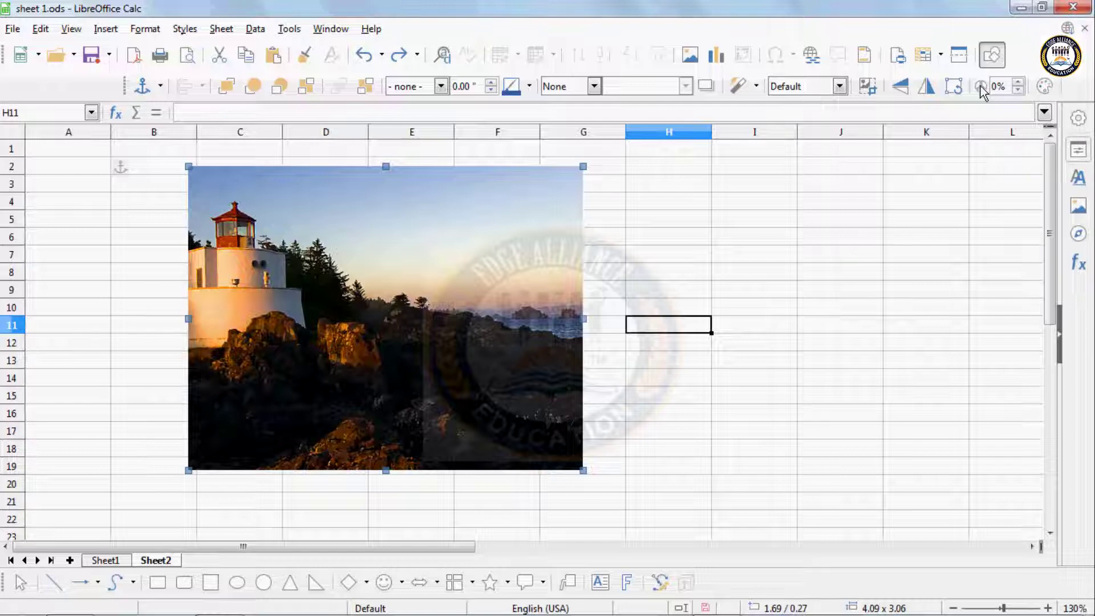
pyautogui.click(1018, 84)
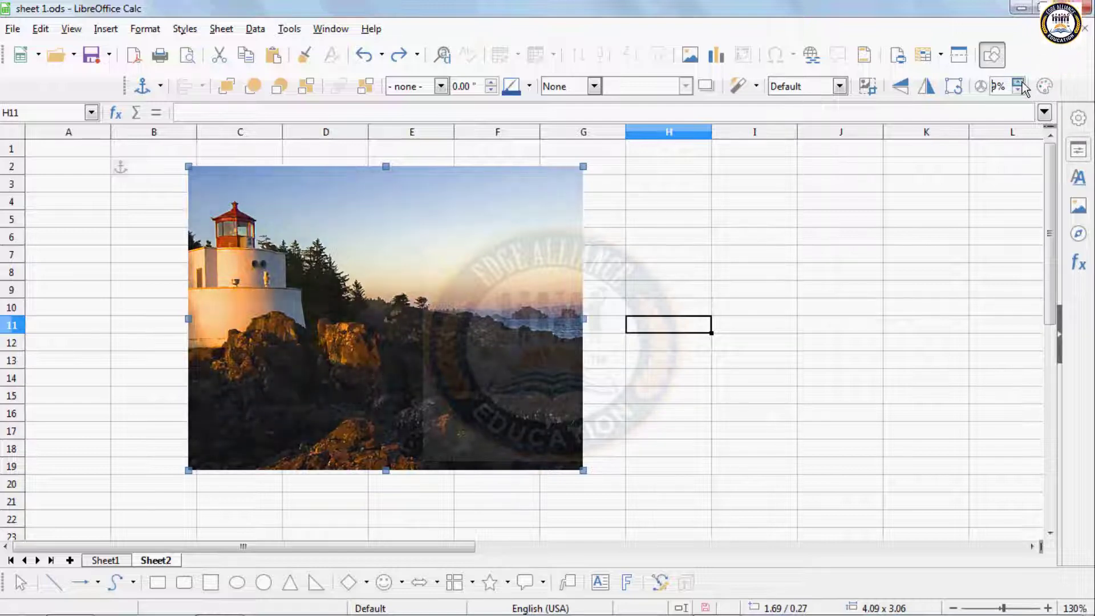
pyautogui.click(1018, 83)
pyautogui.click(1018, 83)
pyautogui.click(1018, 84)
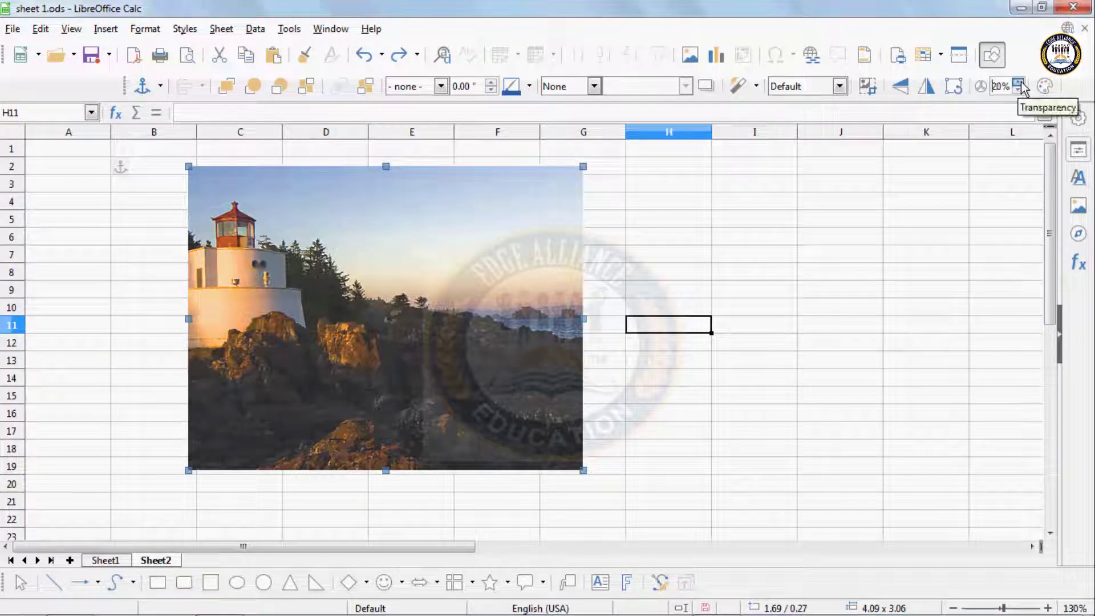
pyautogui.click(1019, 83)
# Lower the lighthouse picture's transparency back to 0%.
pyautogui.click(1019, 90)
pyautogui.click(1018, 90)
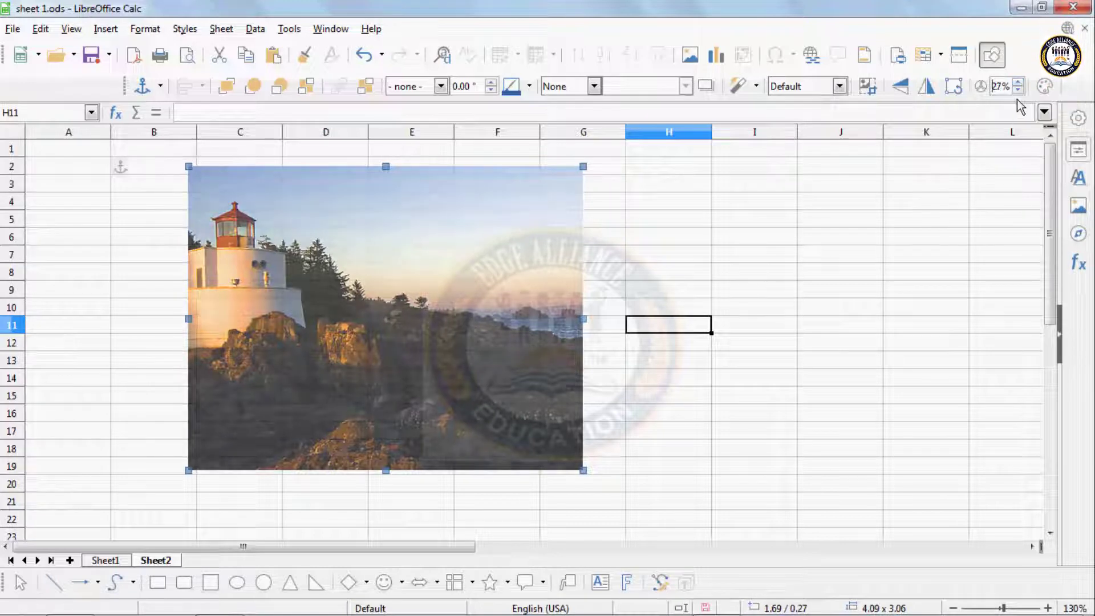
pyautogui.click(1019, 90)
pyautogui.click(1018, 90)
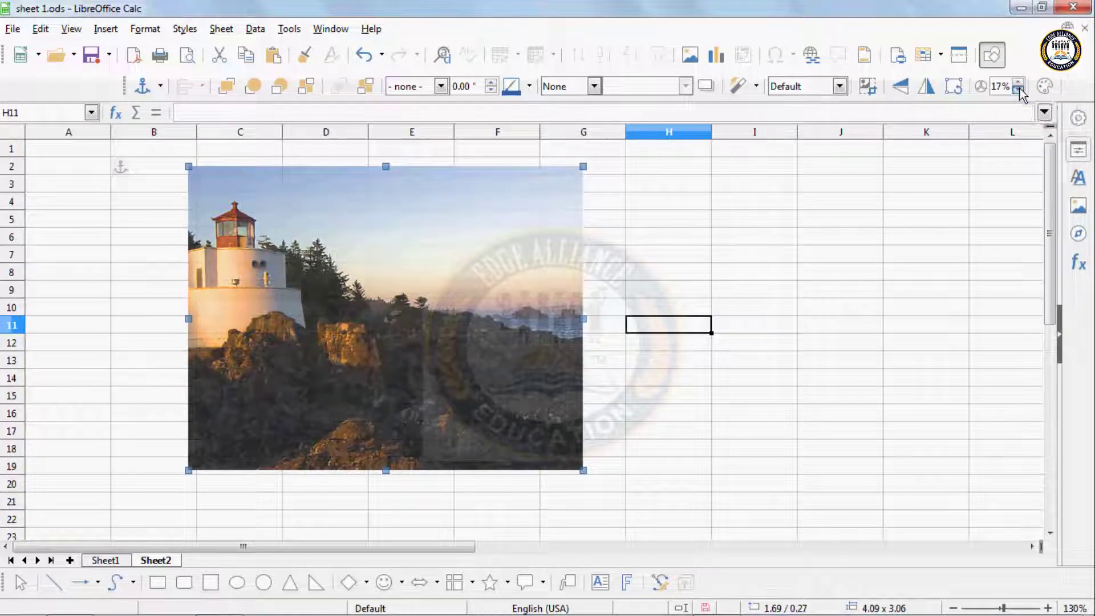
pyautogui.click(1018, 90)
pyautogui.click(1018, 90)
pyautogui.click(1019, 90)
pyautogui.click(1019, 90)
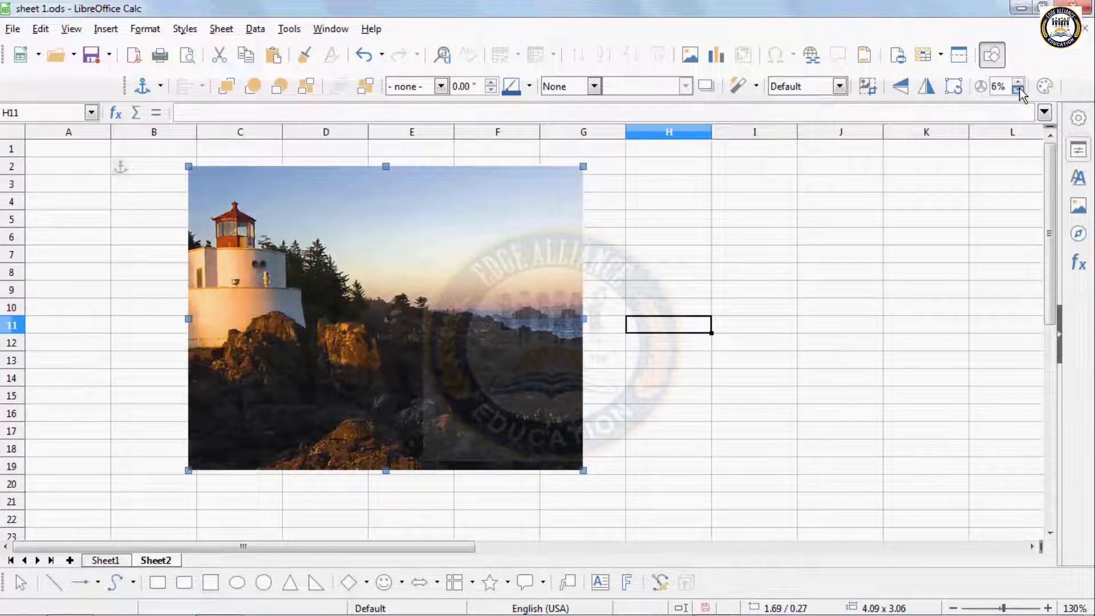
pyautogui.click(1019, 89)
pyautogui.click(1018, 90)
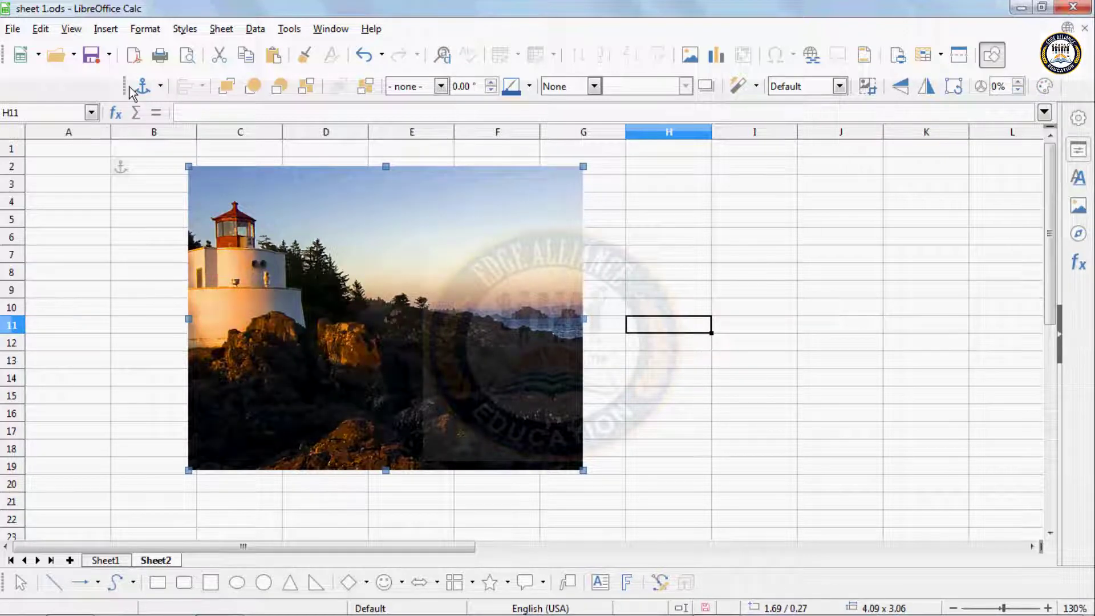
# Move the image formatting toolbar back to the start of its row, and show the picture's Color adjustments.
pyautogui.moveTo(125, 83); pyautogui.dragTo(8, 86)
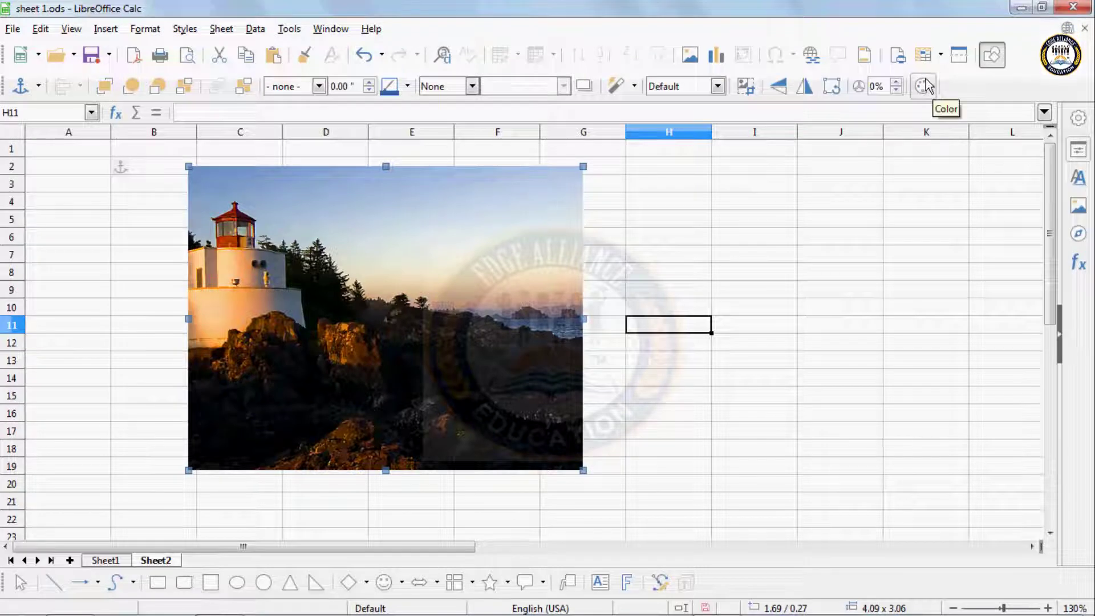
pyautogui.click(926, 85)
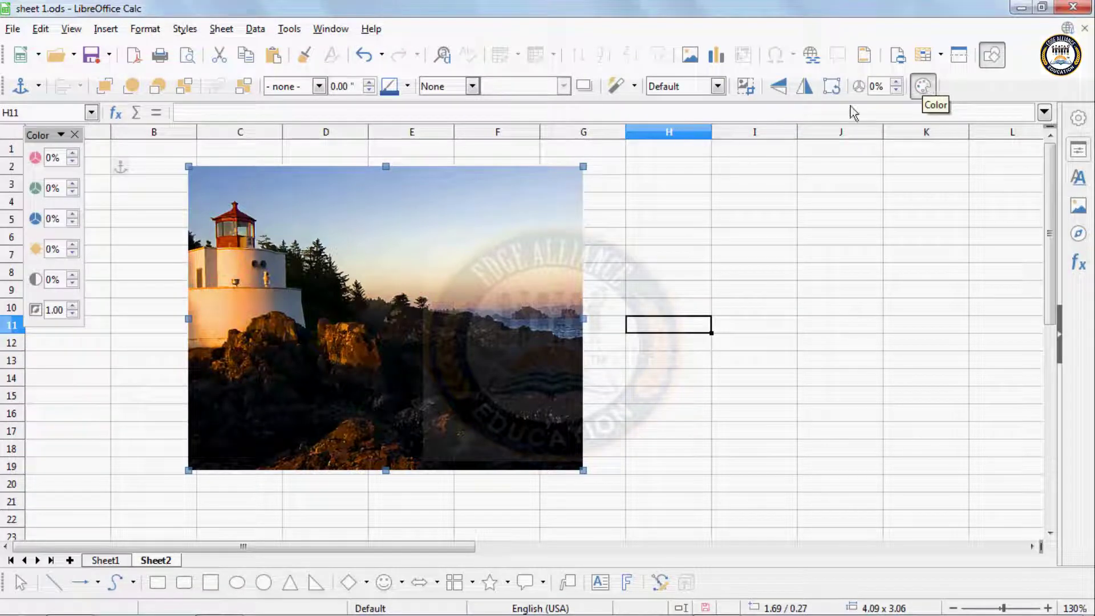
# Try raising the picture's red value to 16%, and set it back to 0%.
pyautogui.click(73, 154)
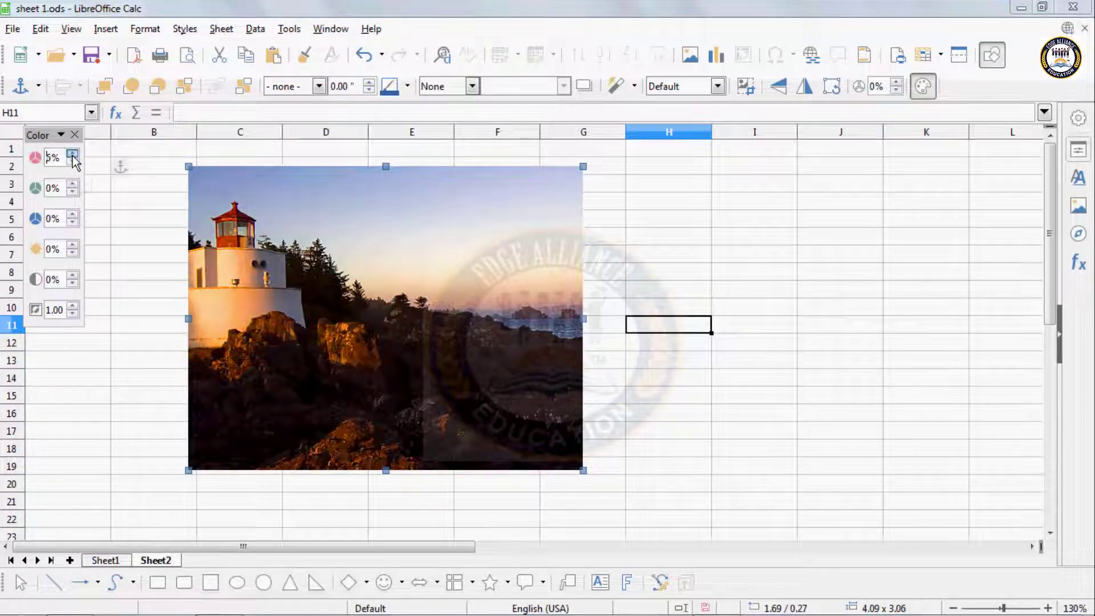
pyautogui.click(73, 155)
pyautogui.click(73, 156)
pyautogui.click(73, 155)
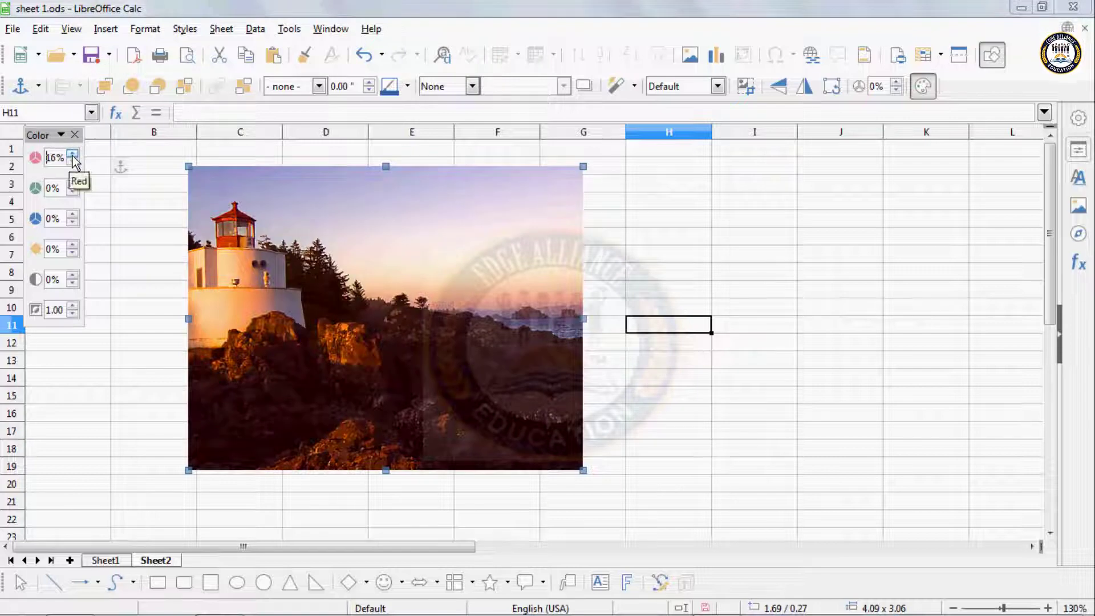
pyautogui.click(73, 164)
pyautogui.click(73, 164)
pyautogui.click(73, 164)
pyautogui.click(73, 164)
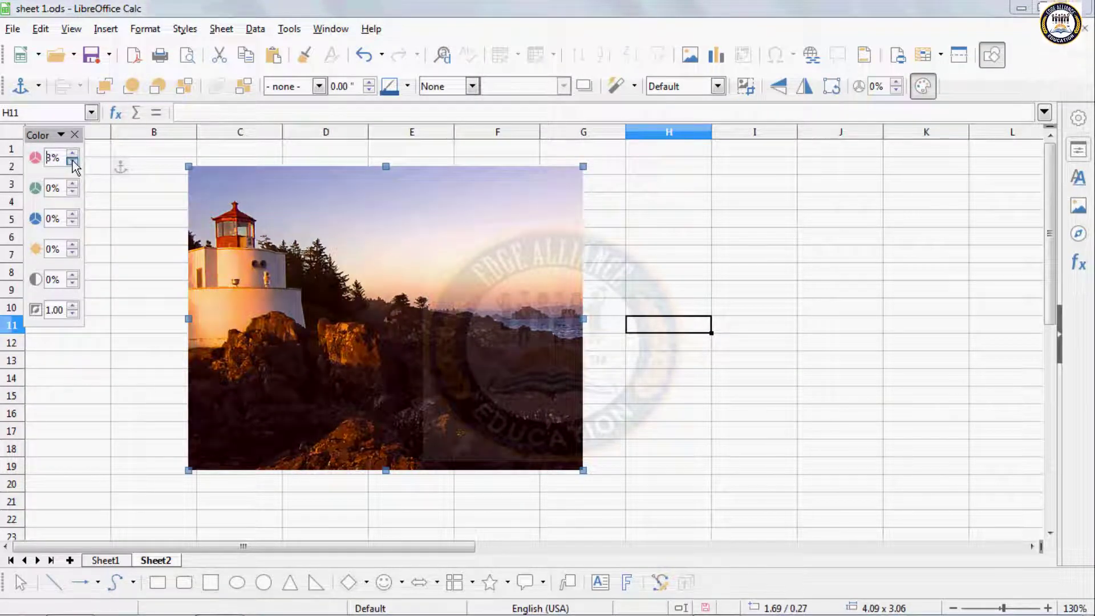
pyautogui.click(73, 164)
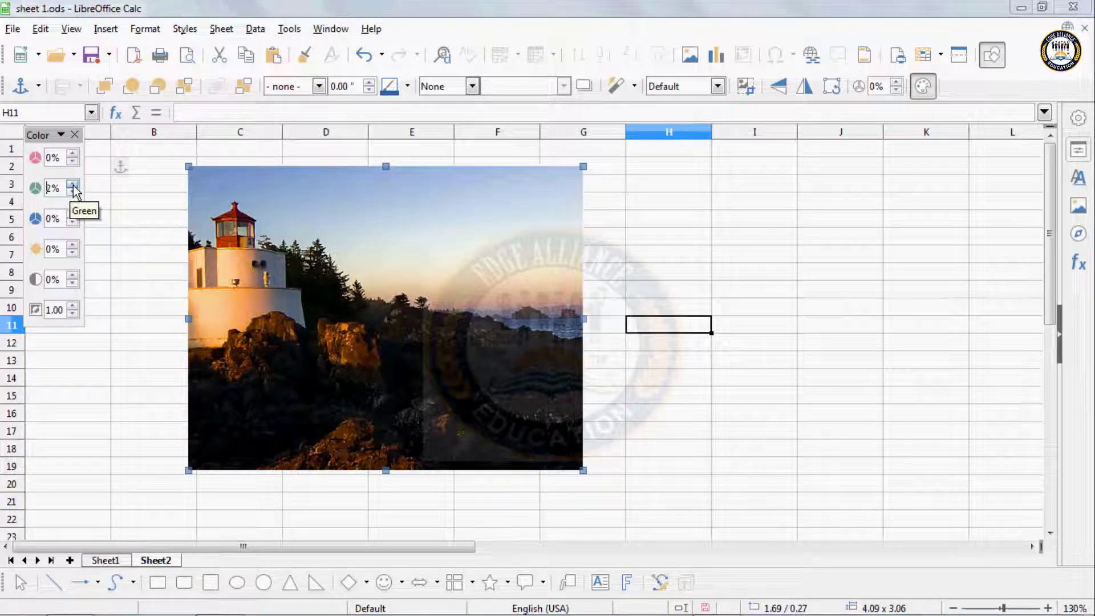
# Try raising the picture's green value past 21%, and set it back to 0%.
pyautogui.click(73, 184)
pyautogui.click(72, 184)
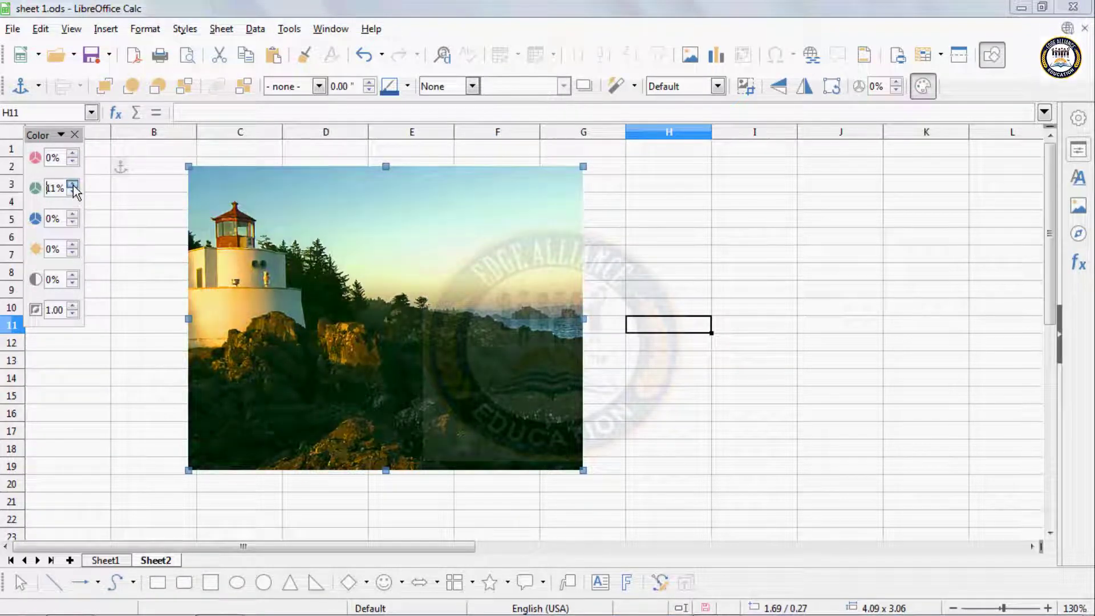
pyautogui.click(72, 185)
pyautogui.click(72, 185)
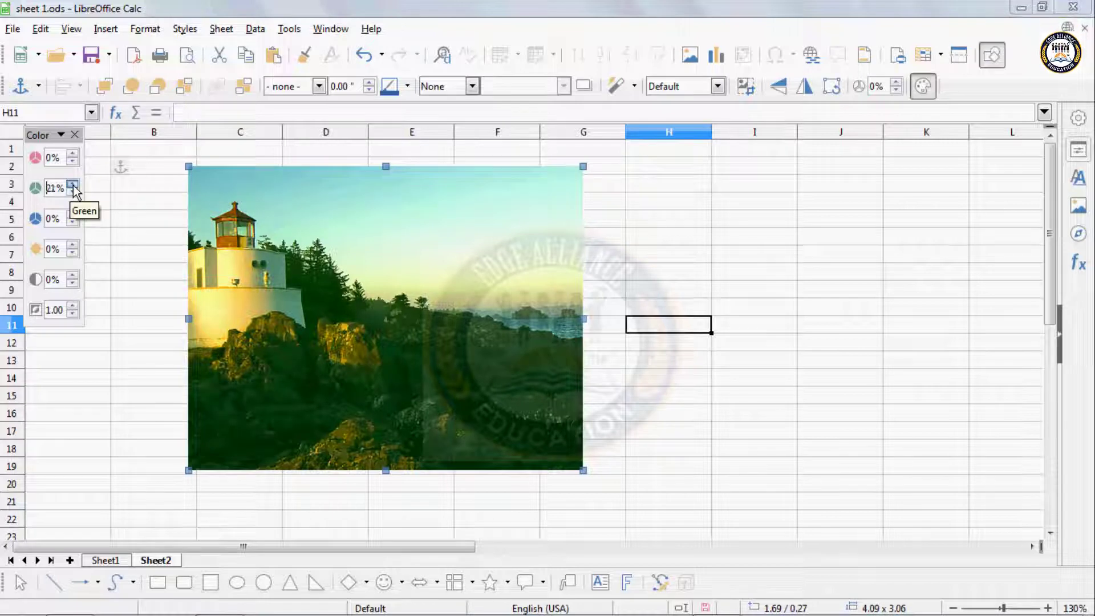
pyautogui.click(73, 184)
pyautogui.click(73, 193)
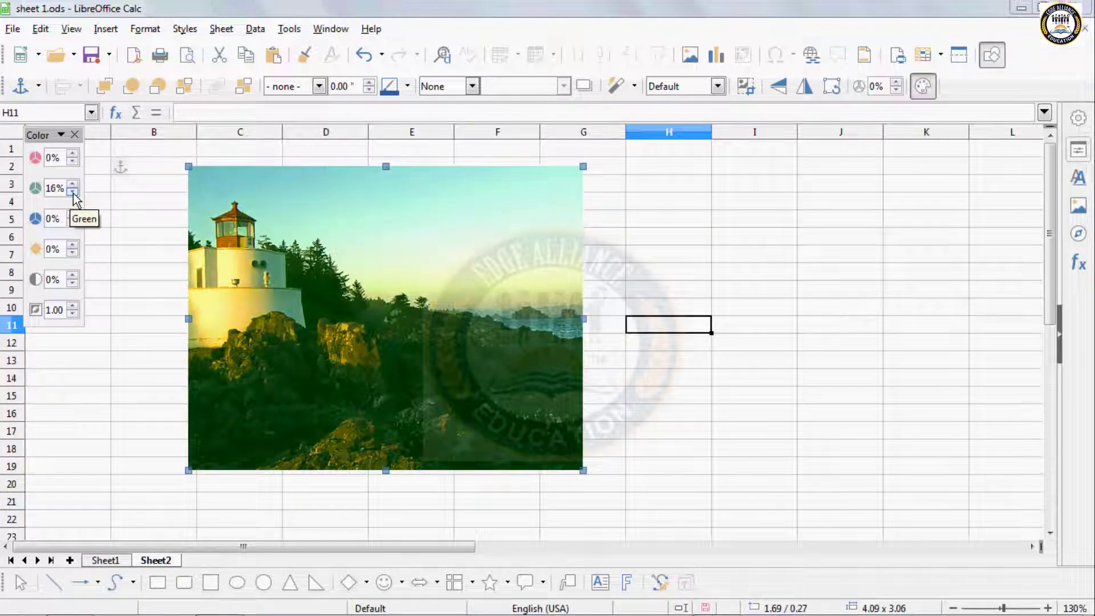
pyautogui.click(73, 193)
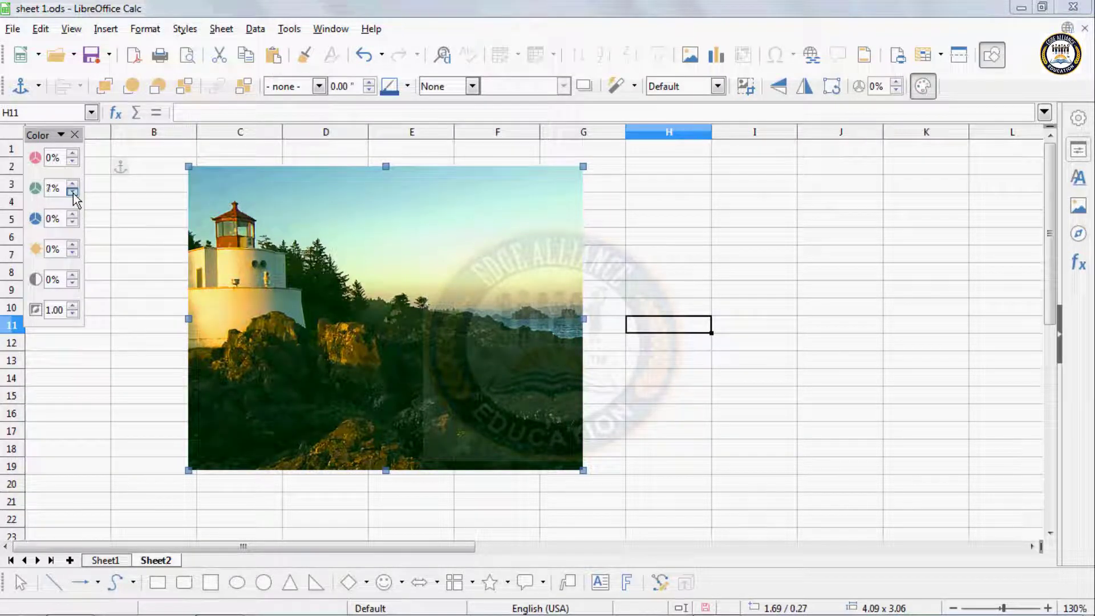
pyautogui.click(73, 193)
pyautogui.click(73, 193)
pyautogui.click(73, 193)
pyautogui.click(73, 193)
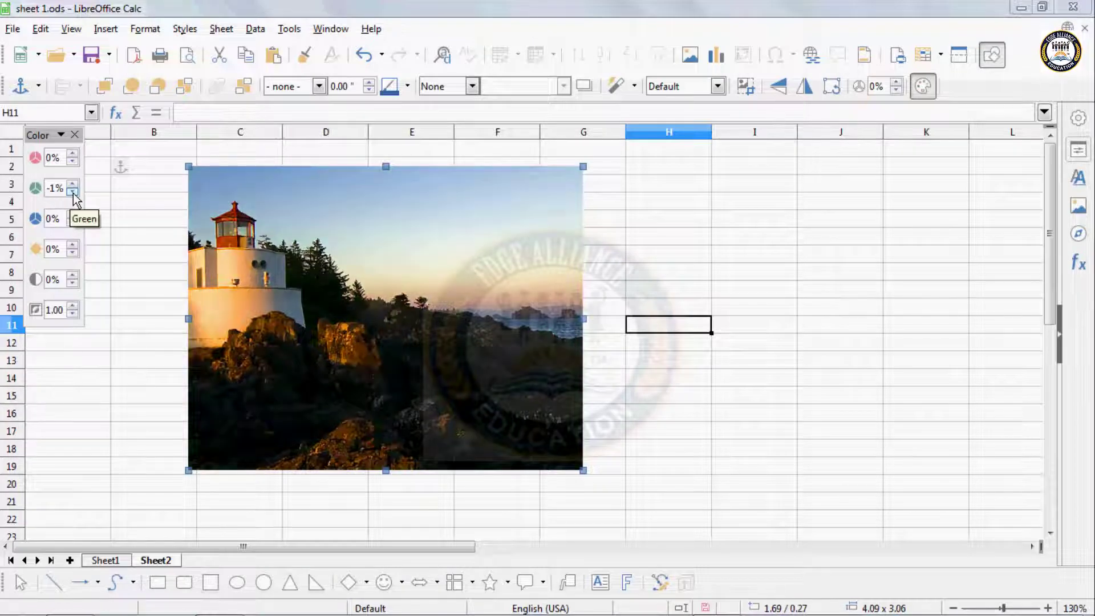
pyautogui.click(72, 184)
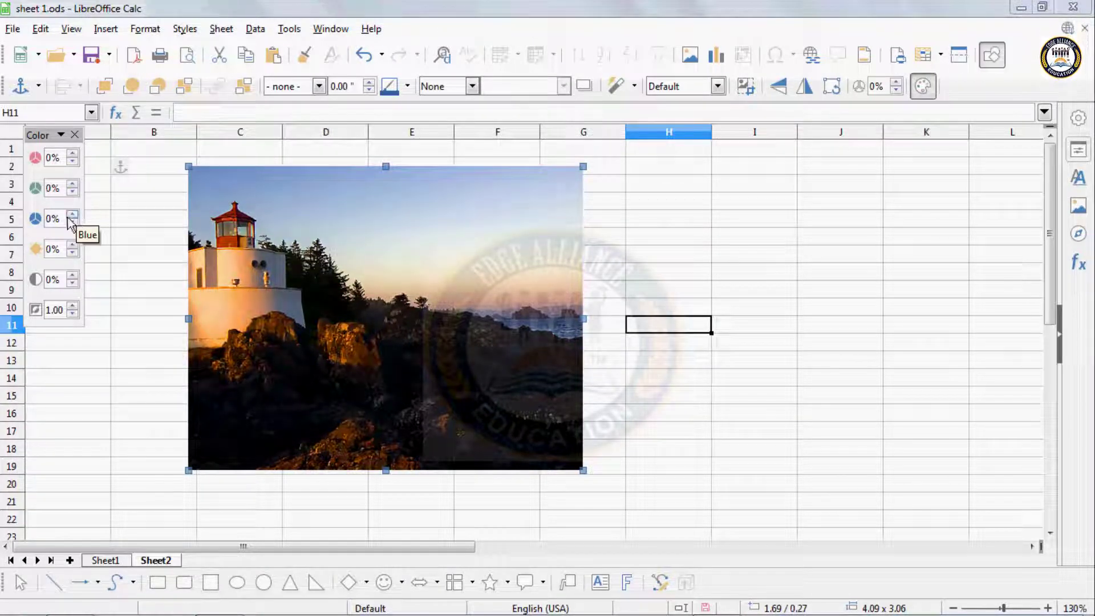
# Try raising the picture's blue value to 18% and lowering it to -34%, and set it back to 0%.
pyautogui.click(71, 215)
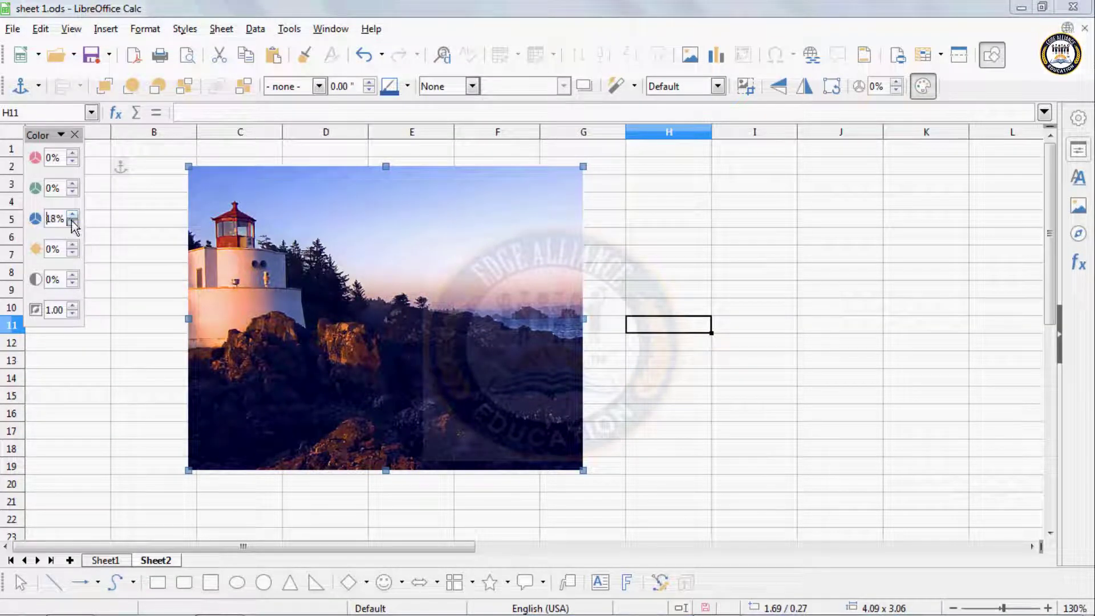
pyautogui.click(72, 223)
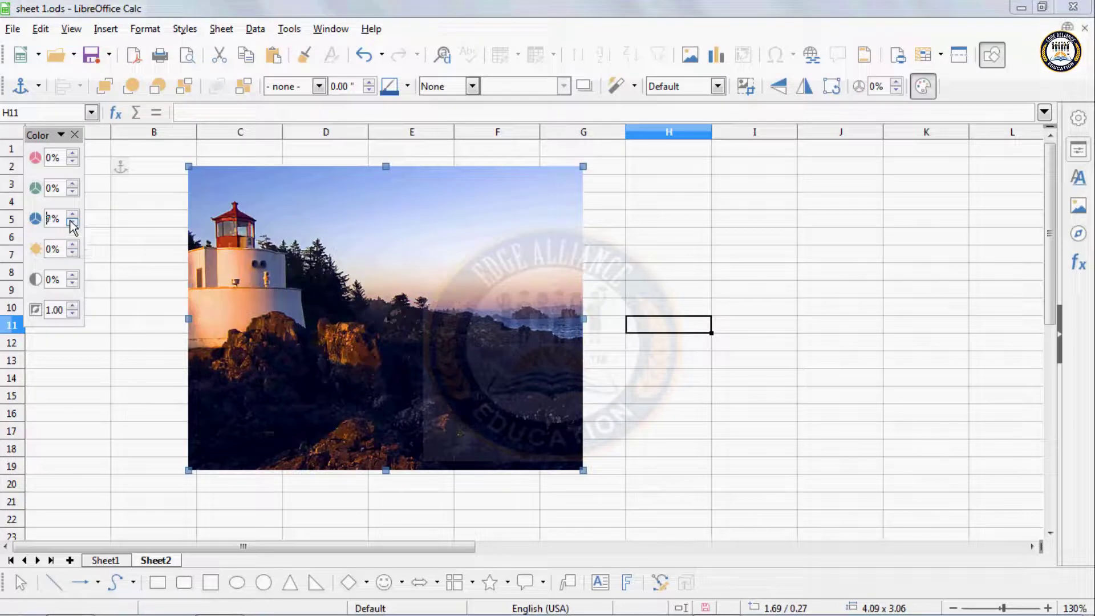
pyautogui.click(72, 223)
pyautogui.click(73, 223)
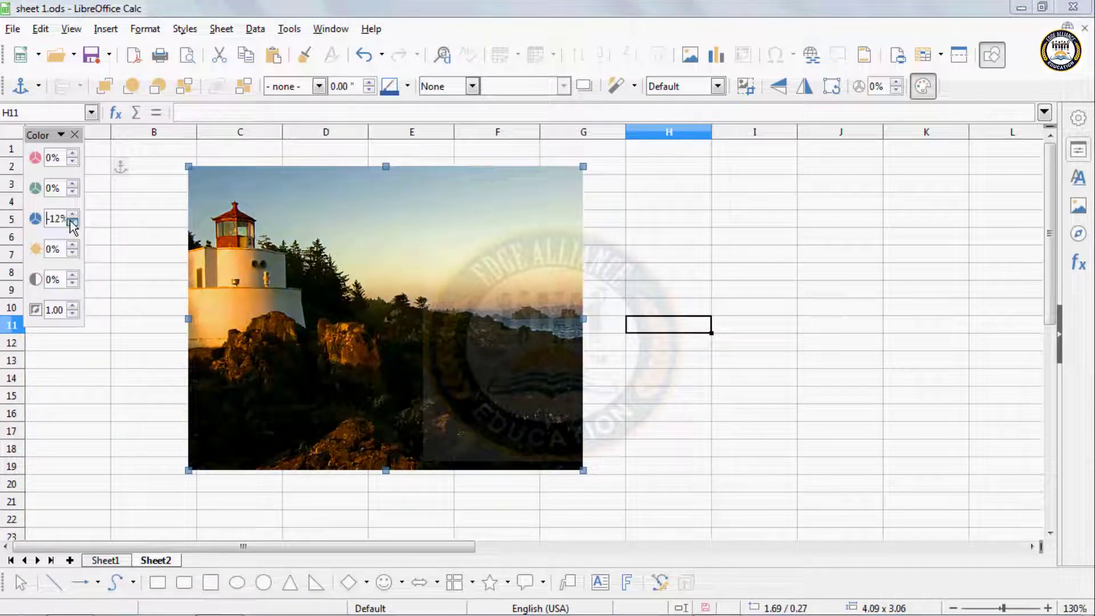
pyautogui.click(72, 223)
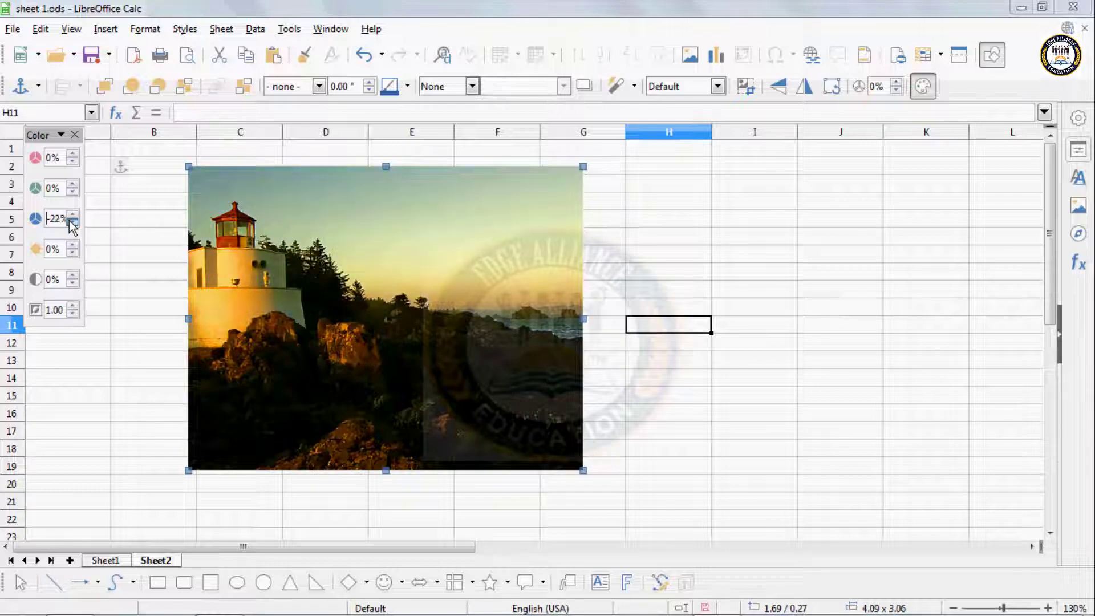
pyautogui.click(73, 223)
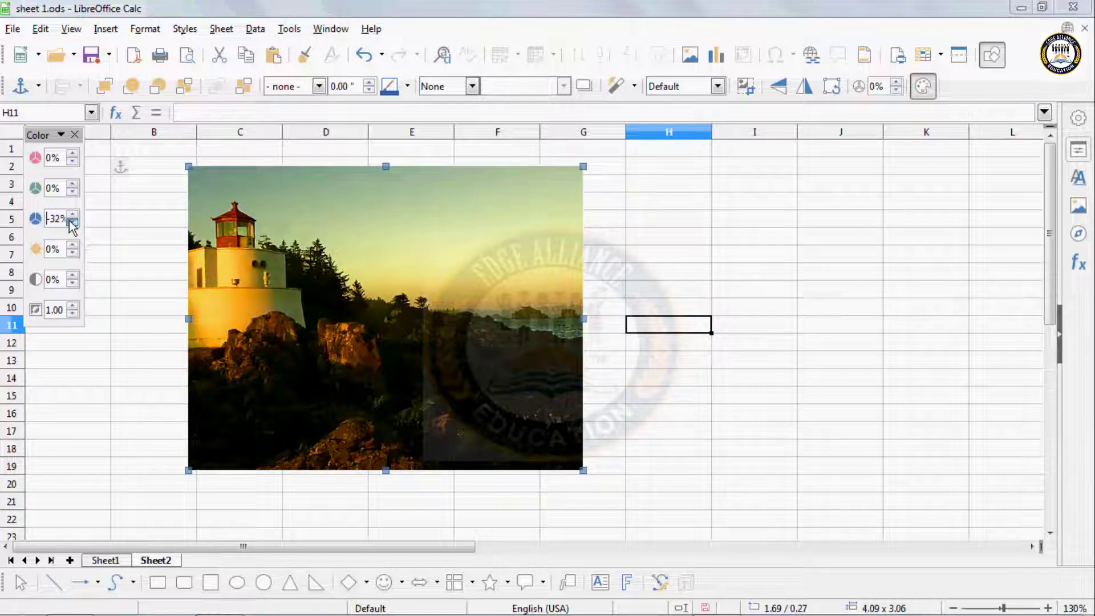
pyautogui.moveTo(66, 219); pyautogui.dragTo(26, 201)
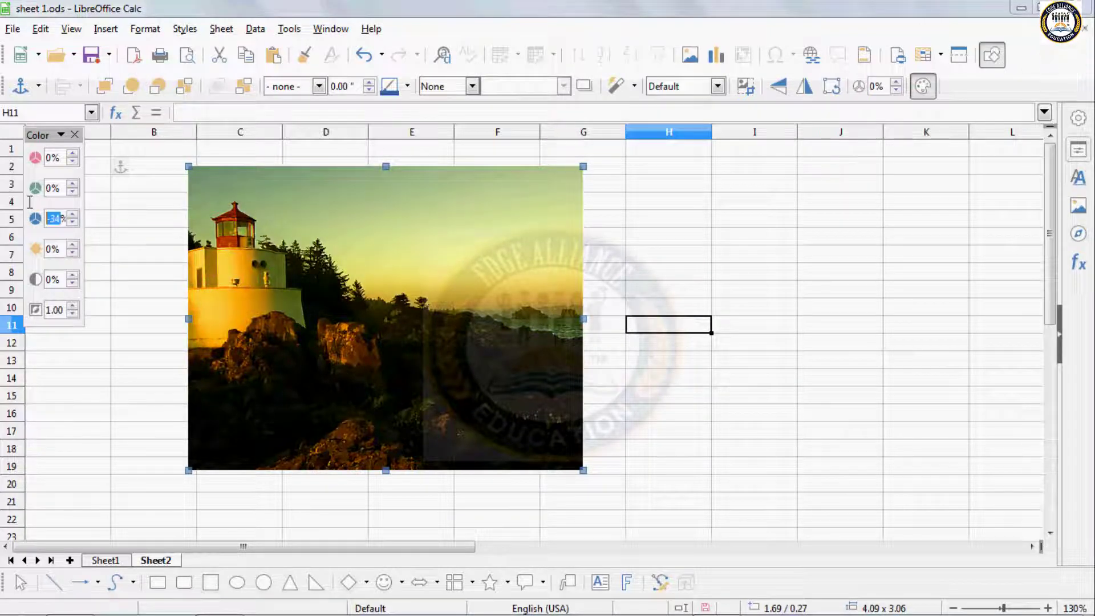
pyautogui.write('0')
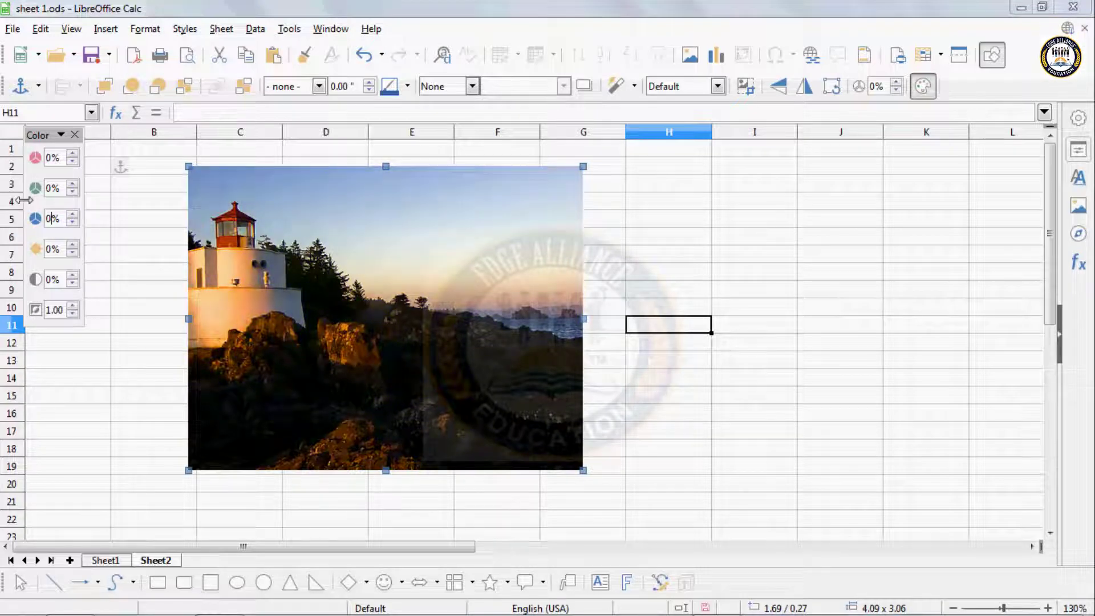
# Try raising the picture's brightness to 19% and lowering it to -9%, and set it back to 0%.
pyautogui.click(73, 245)
pyautogui.click(73, 245)
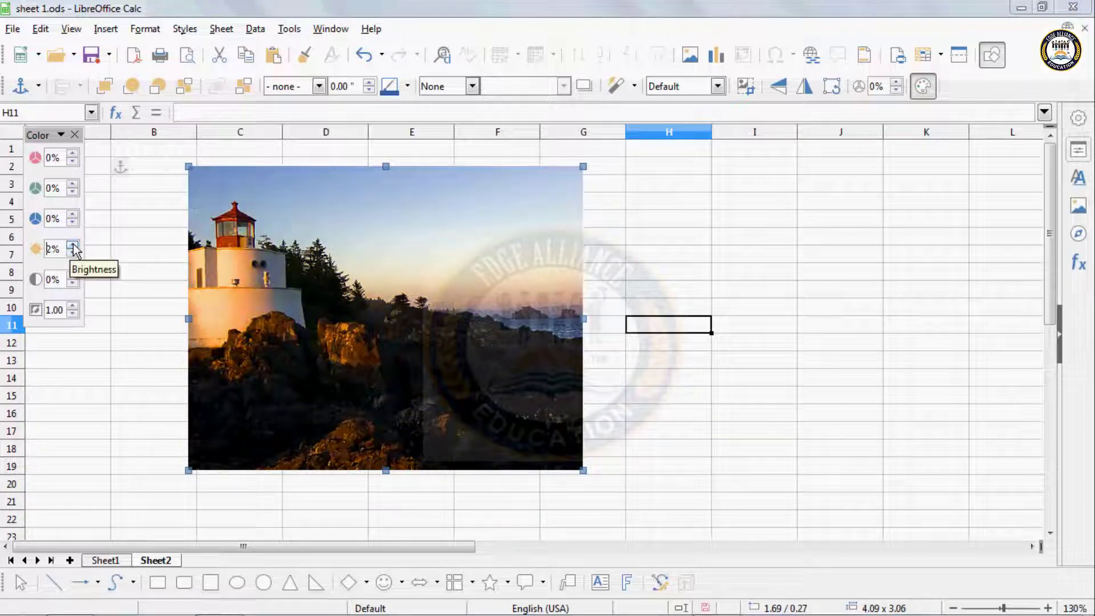
pyautogui.click(73, 246)
pyautogui.click(73, 246)
pyautogui.click(73, 246)
pyautogui.click(73, 246)
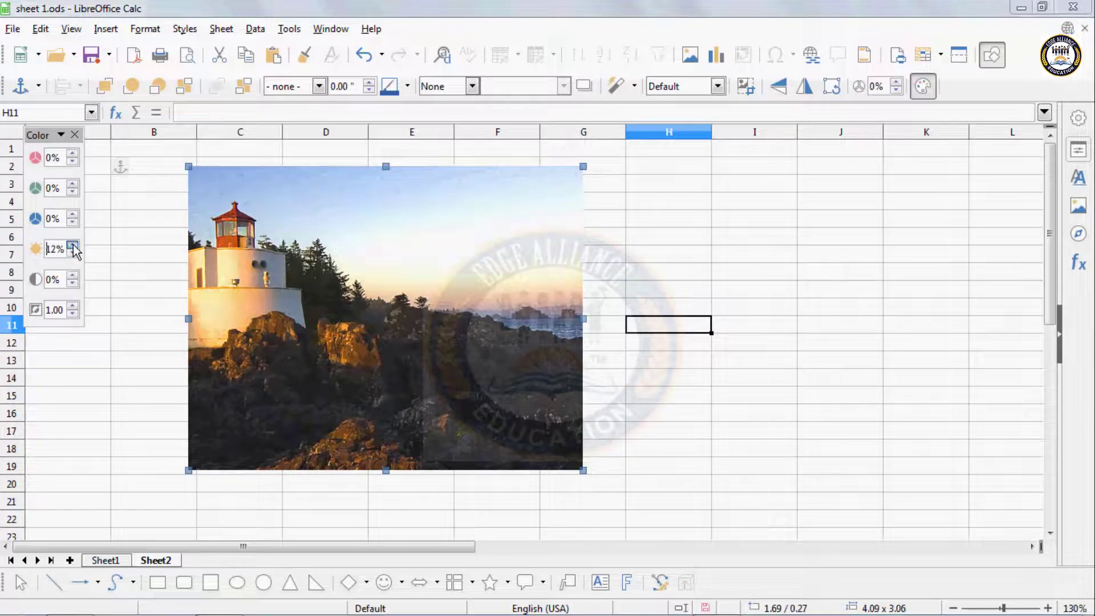
pyautogui.click(73, 246)
pyautogui.click(73, 246)
pyautogui.click(73, 245)
pyautogui.click(73, 245)
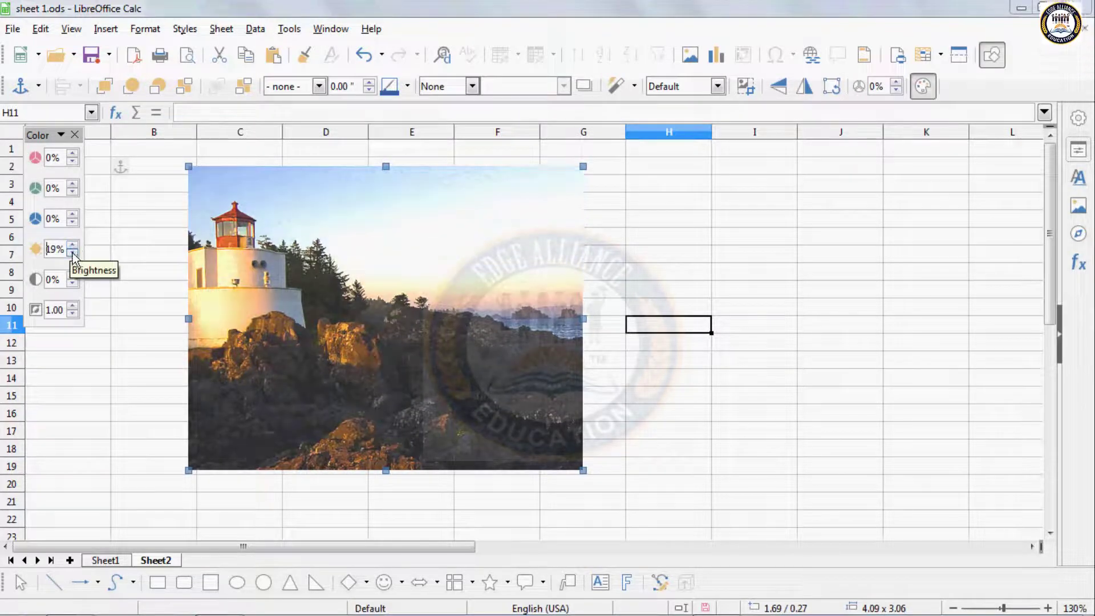
pyautogui.write('9')
pyautogui.press('Return')
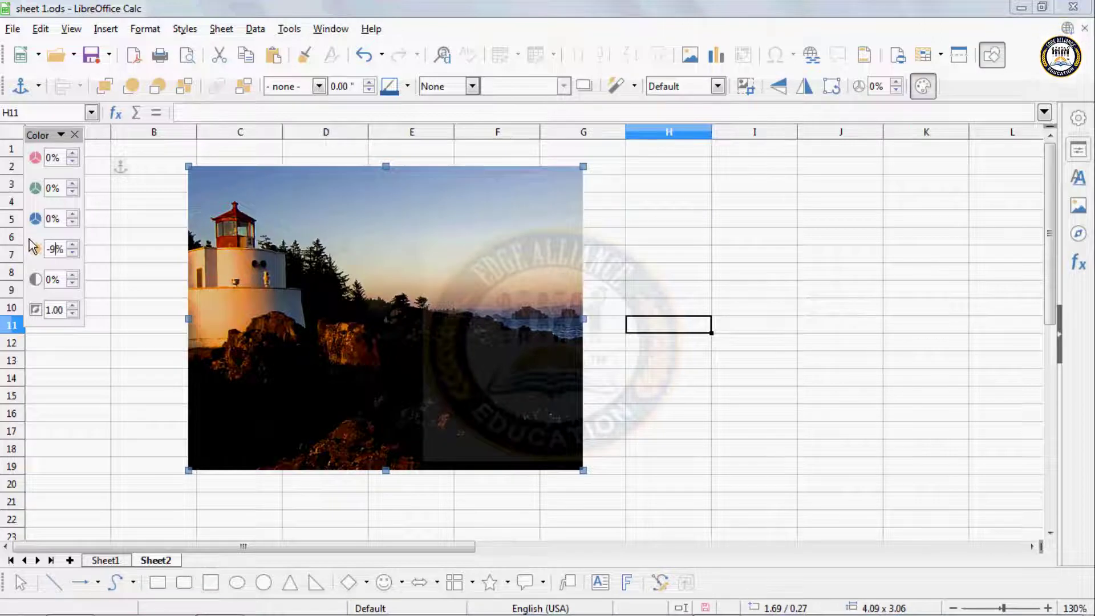
pyautogui.press('BackSpace')
pyautogui.write('0')
pyautogui.press('Return')
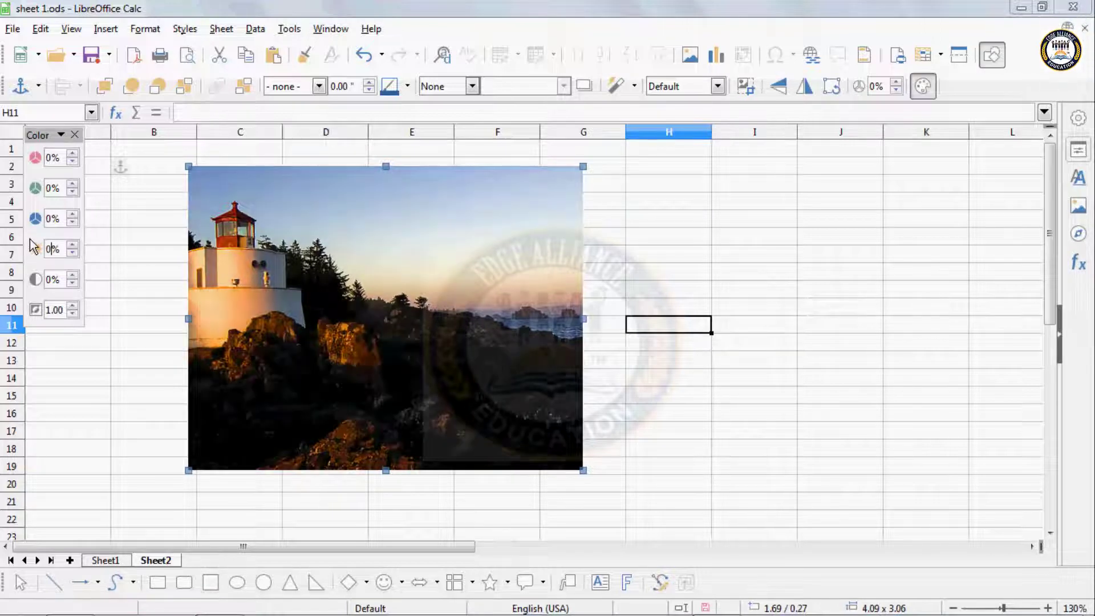
# Try raising the picture's contrast to 42%, and set it back to 0%.
pyautogui.click(72, 275)
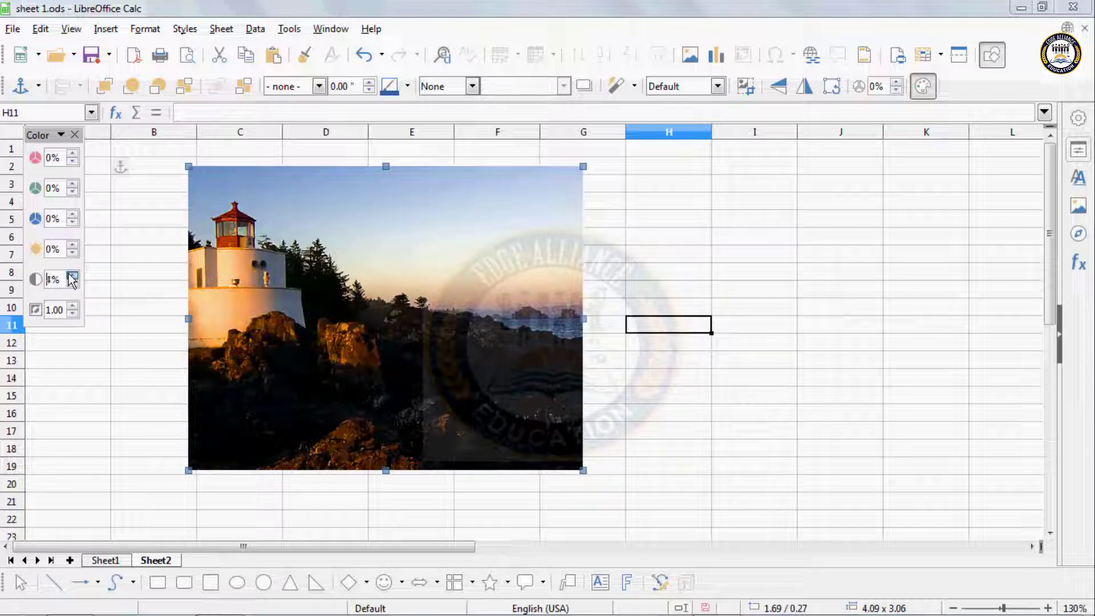
pyautogui.click(72, 275)
pyautogui.click(72, 275)
pyautogui.click(71, 275)
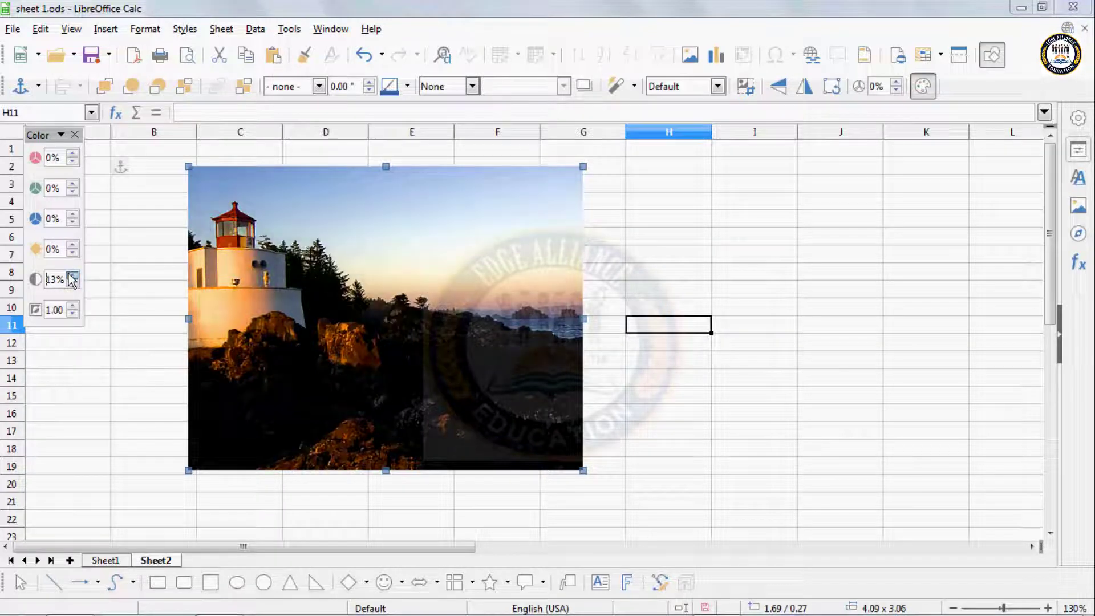
pyautogui.click(72, 276)
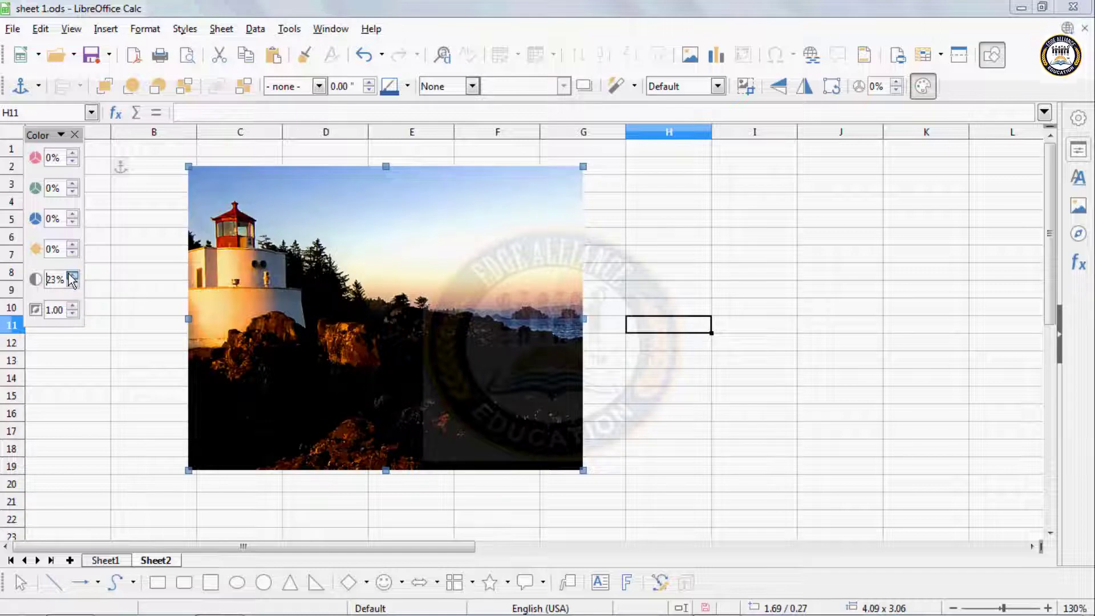
pyautogui.click(72, 276)
pyautogui.click(72, 276)
pyautogui.click(71, 276)
pyautogui.click(72, 275)
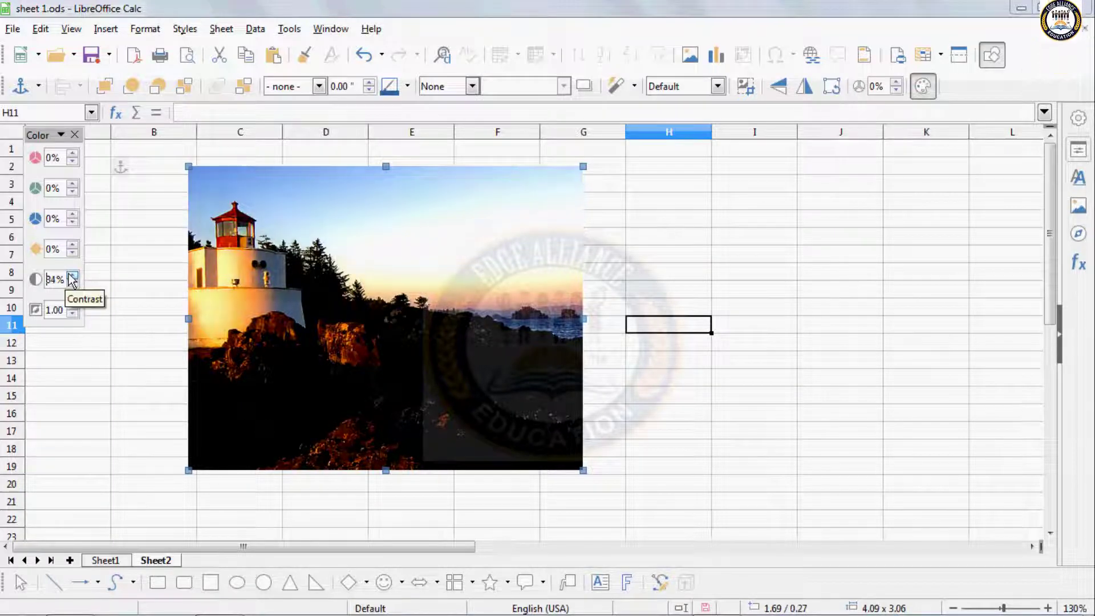
pyautogui.click(71, 276)
pyautogui.click(71, 275)
pyautogui.click(72, 276)
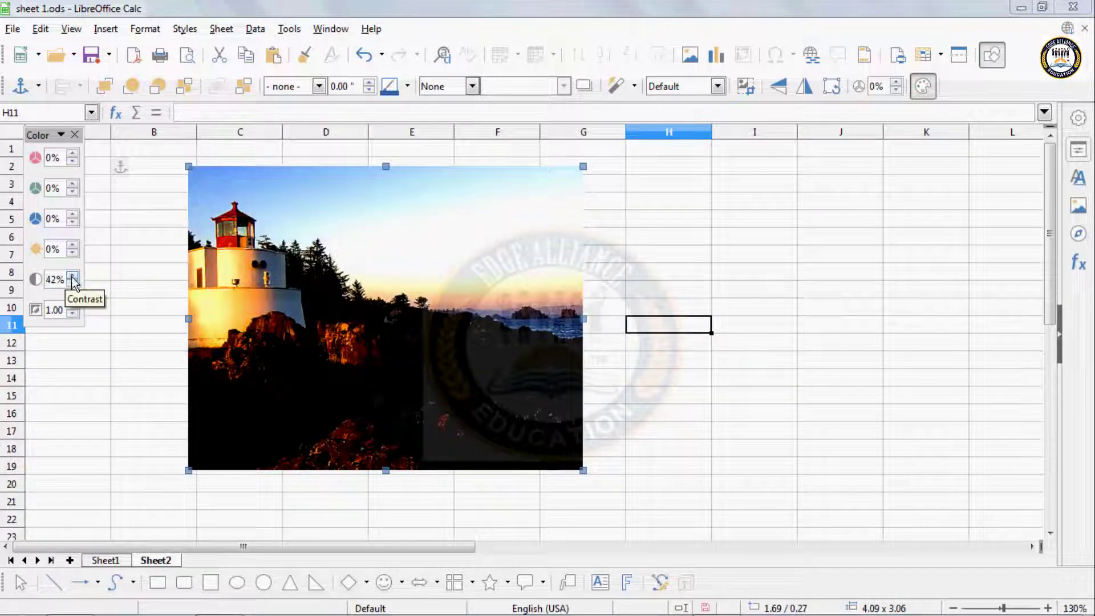
pyautogui.moveTo(57, 279); pyautogui.dragTo(36, 279)
pyautogui.write('0')
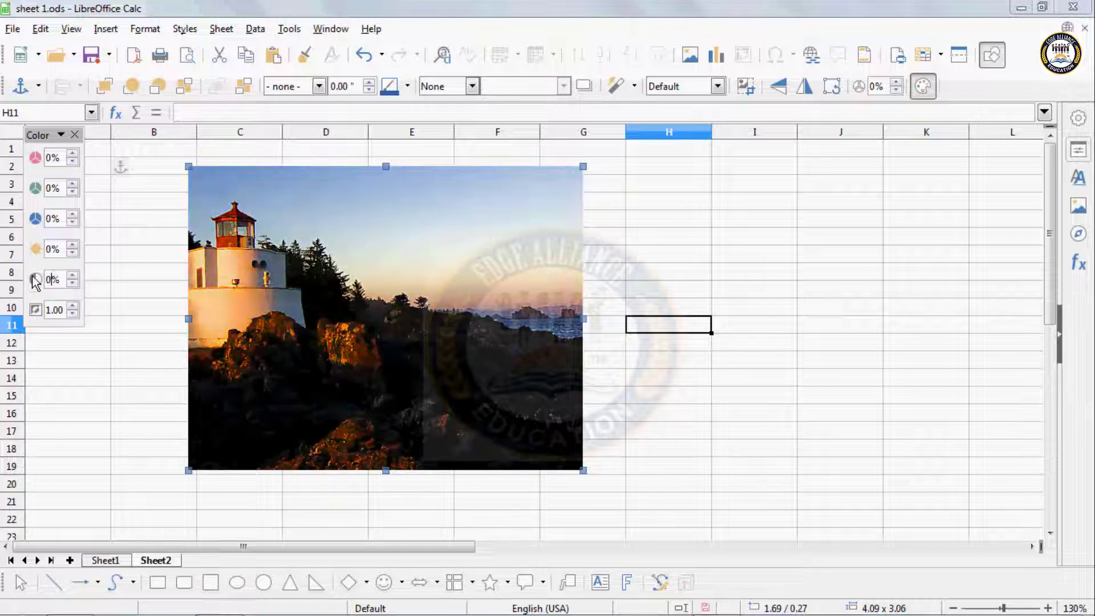
# Raise the lighthouse picture's gamma to 2.20.
pyautogui.click(72, 306)
pyautogui.click(72, 306)
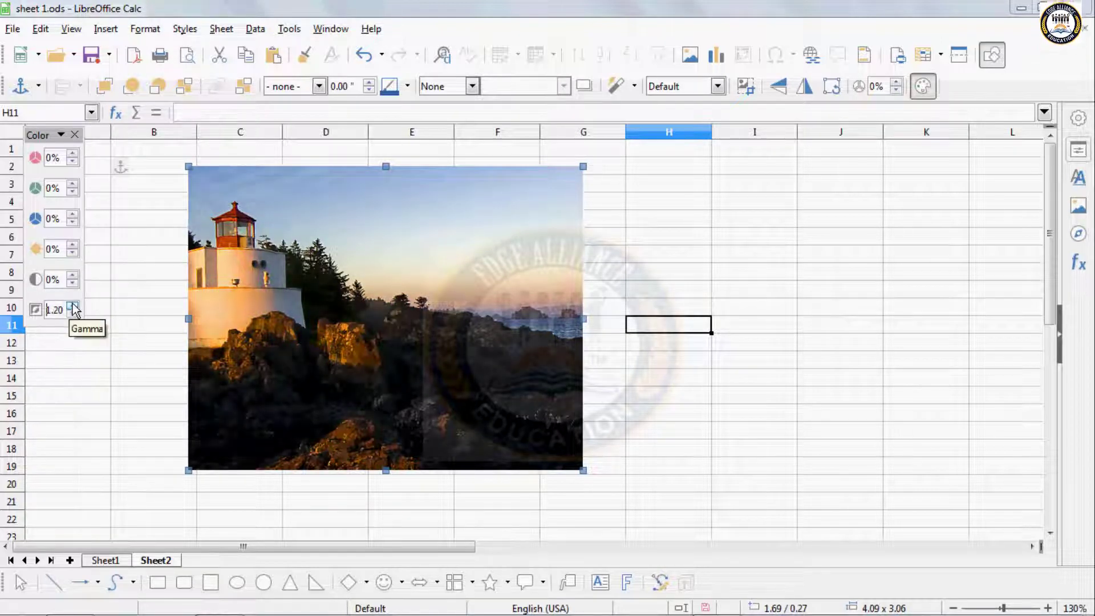
pyautogui.click(72, 306)
pyautogui.click(72, 306)
pyautogui.click(73, 306)
pyautogui.click(72, 307)
pyautogui.click(73, 306)
pyautogui.click(72, 306)
pyautogui.click(73, 306)
pyautogui.click(72, 306)
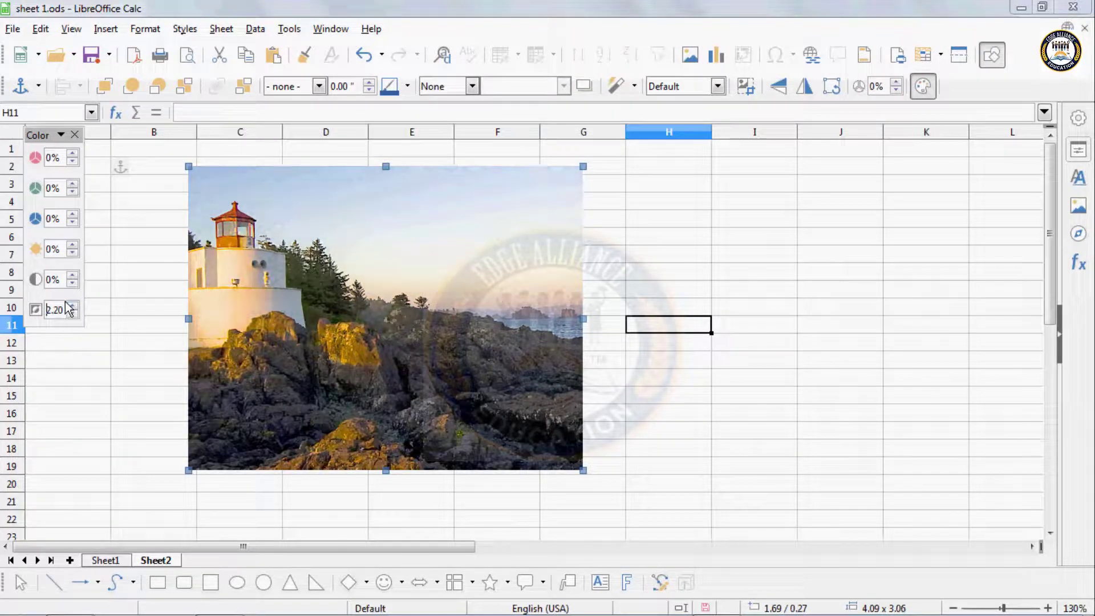
# Lower the lighthouse picture's gamma to 0.10.
pyautogui.doubleClick(66, 304)
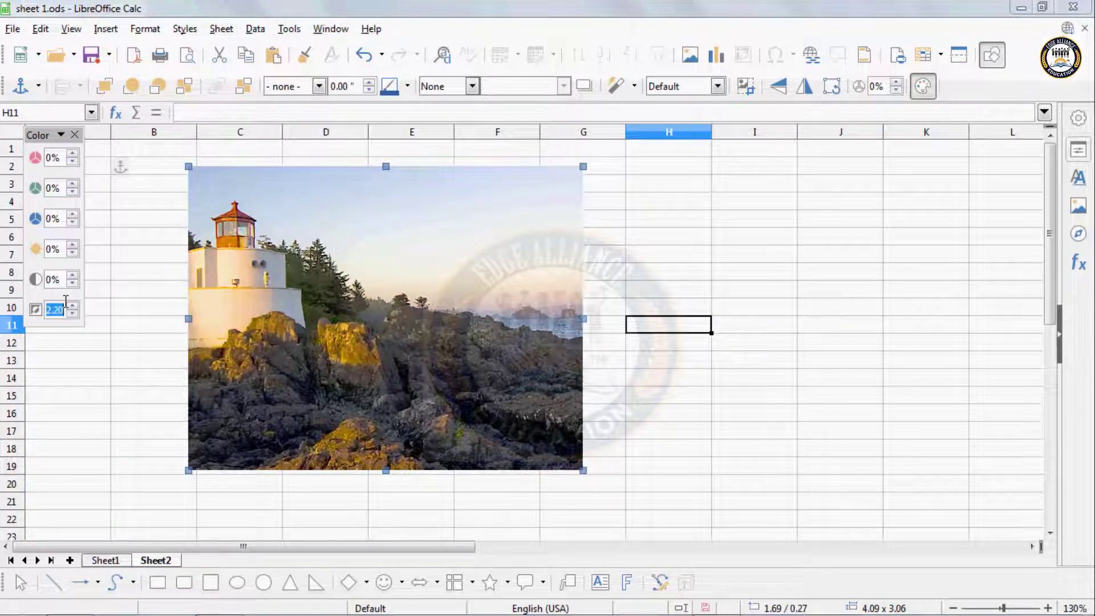
pyautogui.click(72, 312)
pyautogui.click(73, 313)
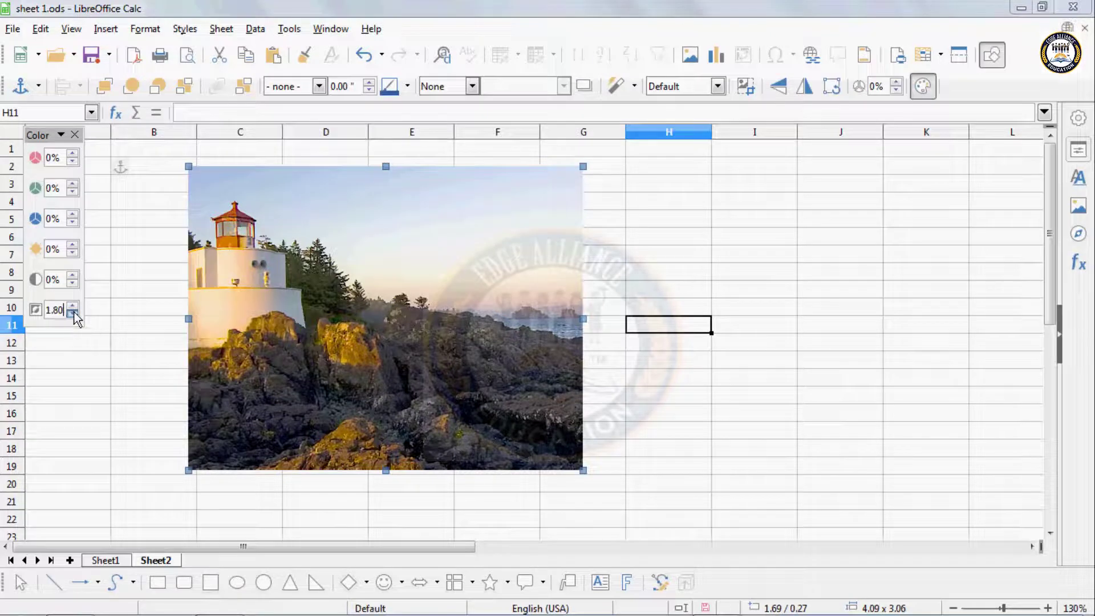
pyautogui.click(73, 312)
pyautogui.click(72, 312)
pyautogui.click(72, 312)
pyautogui.click(73, 312)
pyautogui.click(72, 313)
pyautogui.click(72, 313)
pyautogui.click(72, 312)
pyautogui.click(72, 312)
pyautogui.click(72, 312)
pyautogui.click(72, 312)
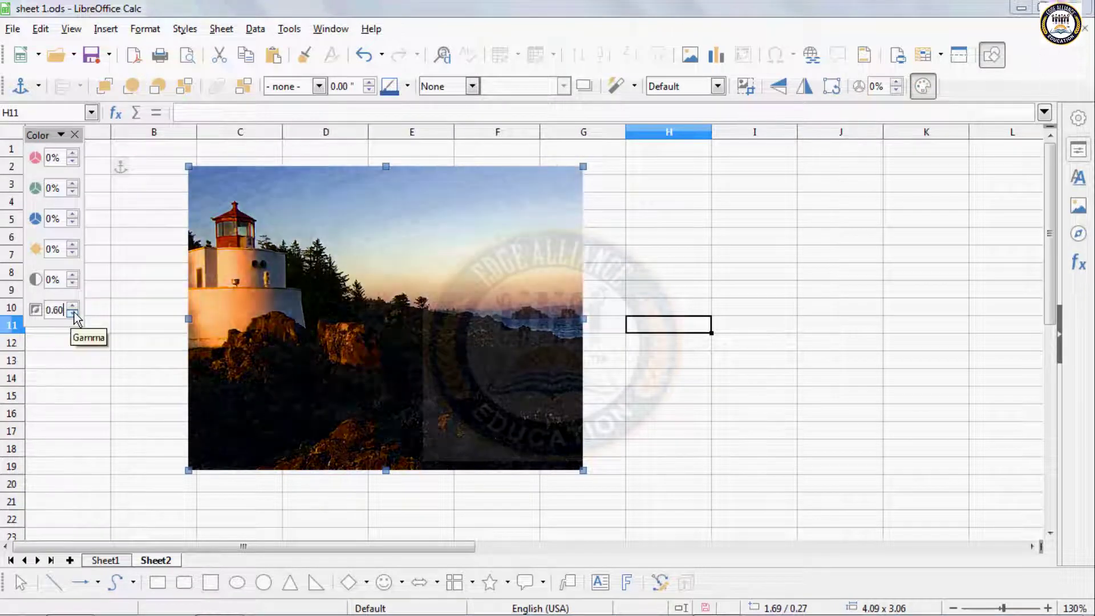
pyautogui.click(72, 313)
pyautogui.click(73, 312)
pyautogui.click(73, 312)
pyautogui.click(72, 312)
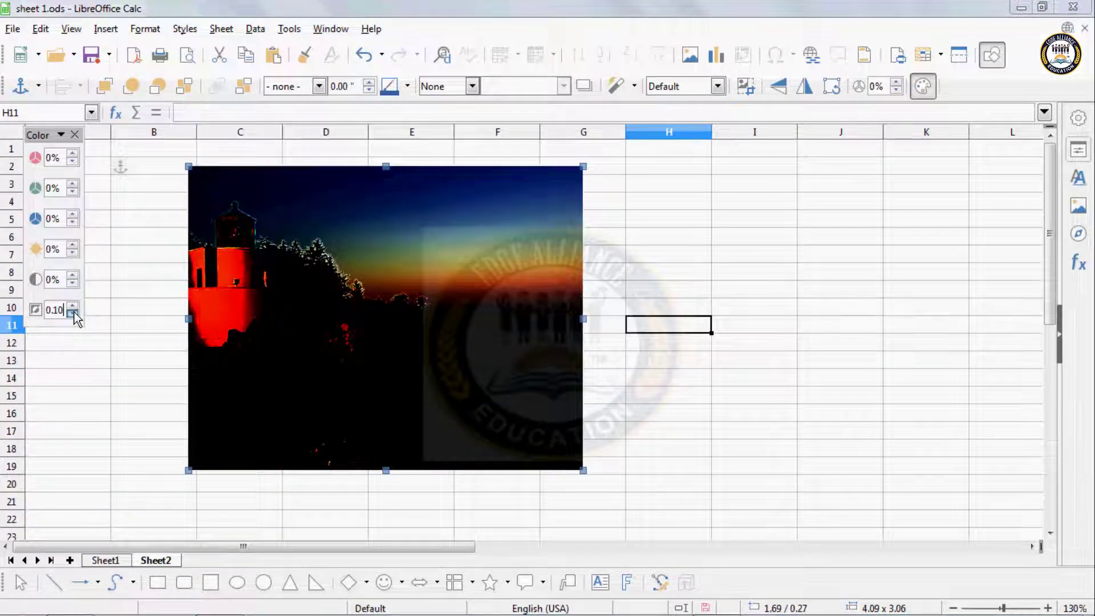
# Raise the picture's gamma to 0.80, and close the Color adjustments.
pyautogui.click(72, 306)
pyautogui.click(73, 306)
pyautogui.click(73, 306)
pyautogui.click(73, 306)
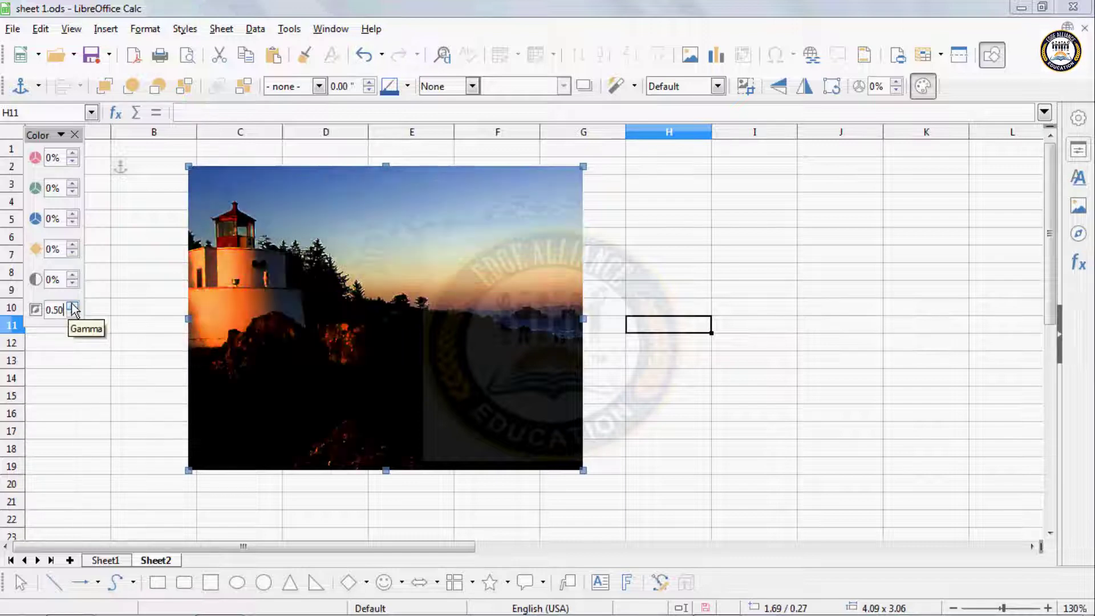
pyautogui.click(72, 307)
pyautogui.click(72, 306)
pyautogui.click(73, 307)
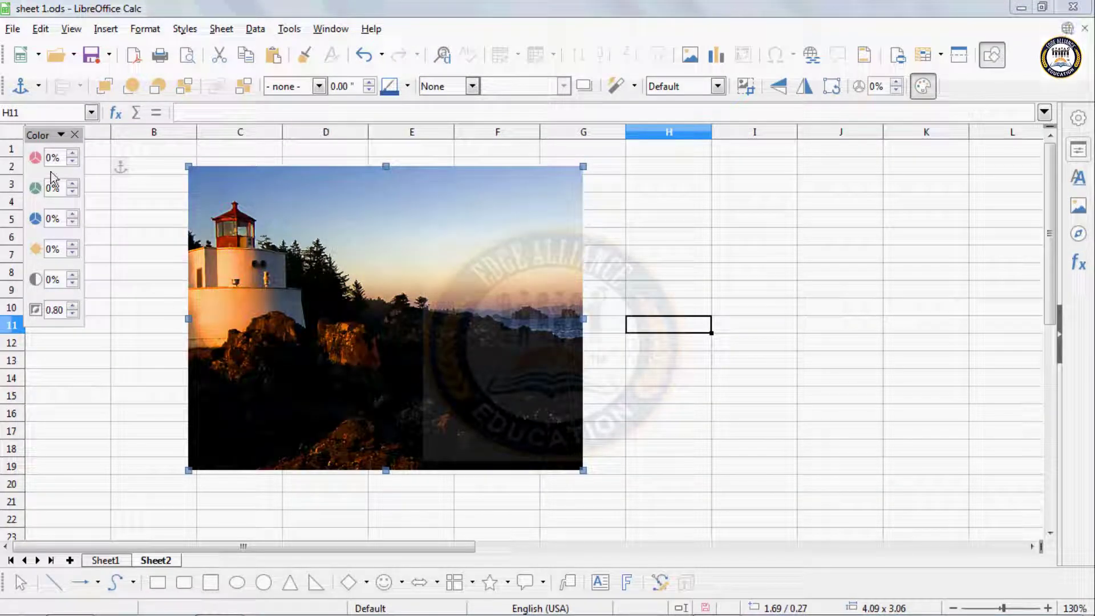
pyautogui.click(75, 134)
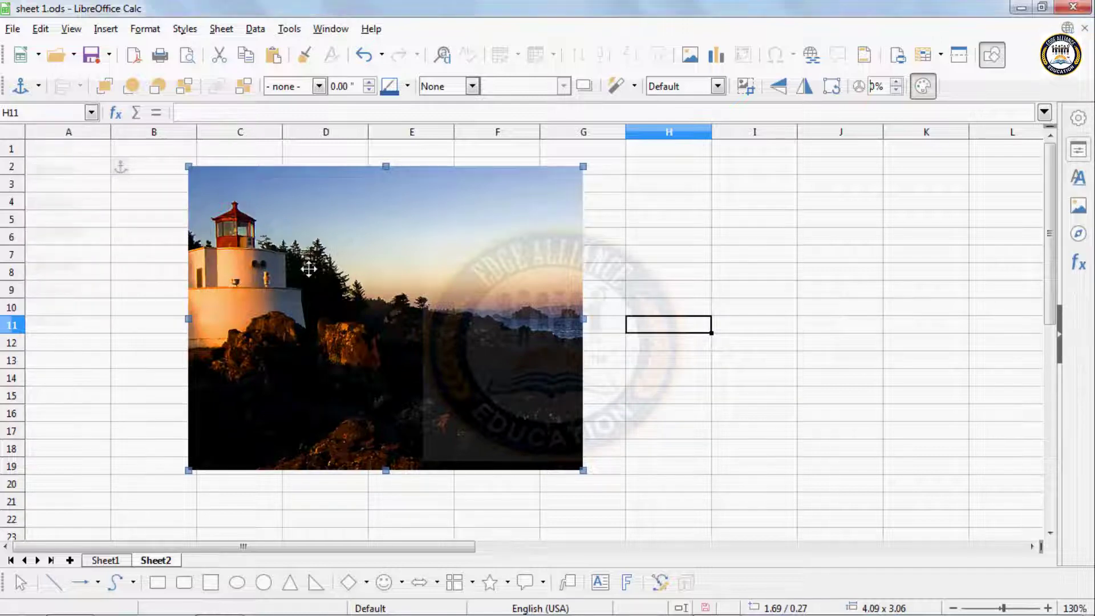
# Move the lighthouse picture slightly toward the lower right of Sheet2, and delete it from the sheet.
pyautogui.moveTo(307, 269); pyautogui.dragTo(379, 286)
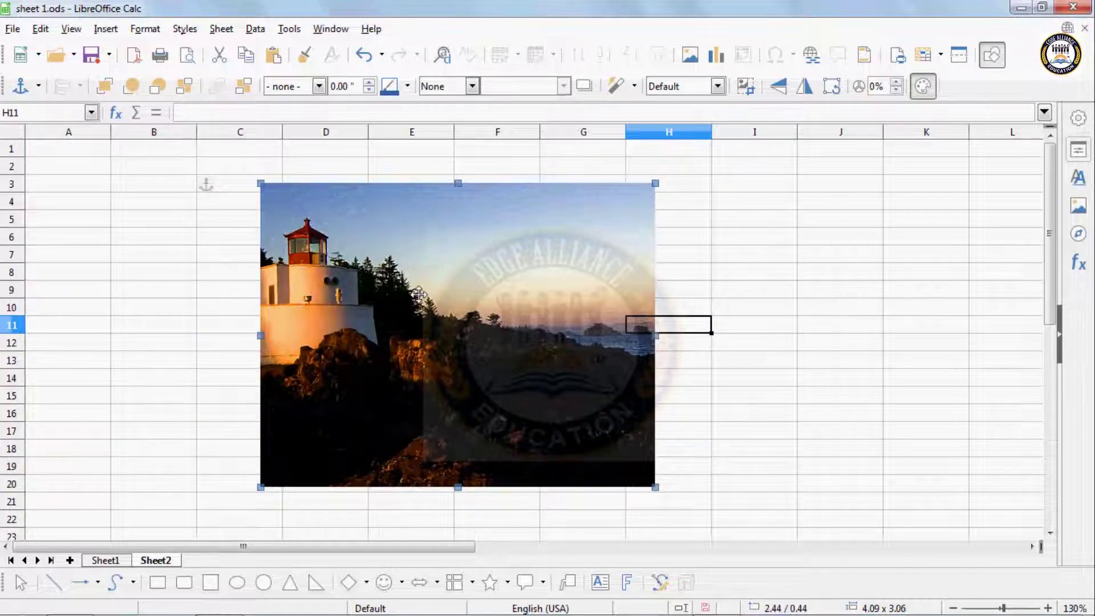
pyautogui.press('Delete')
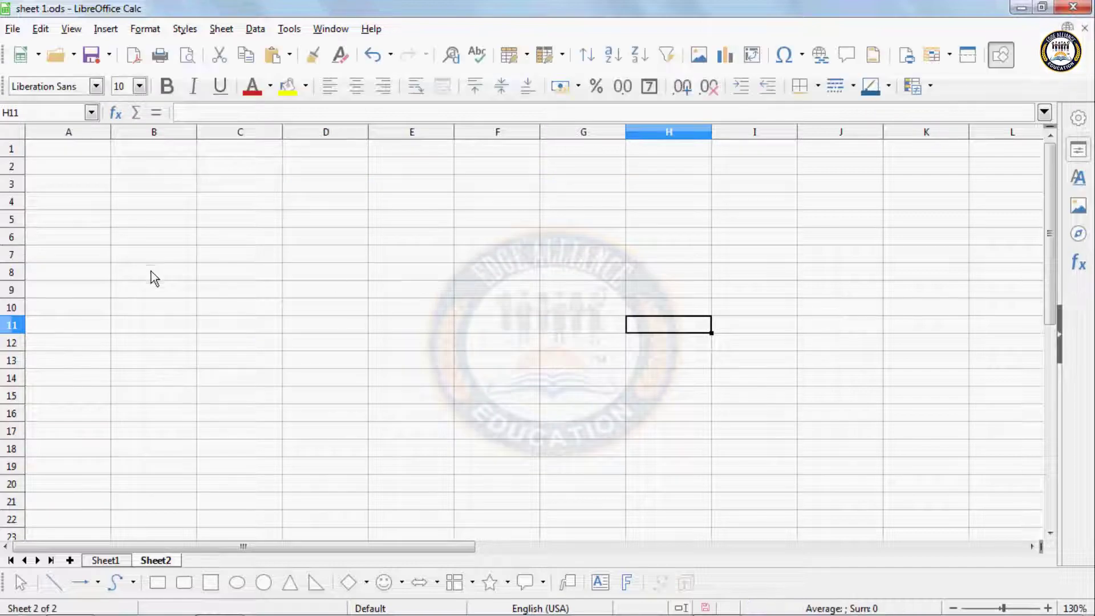
pyautogui.click(149, 276)
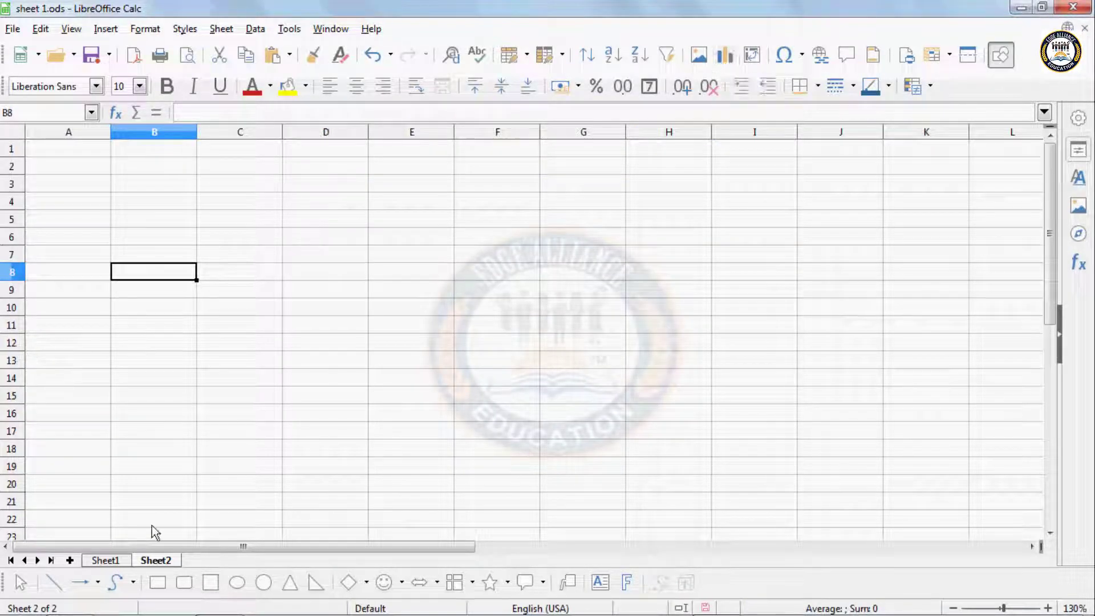
# On Sheet1, start a chart from the marks table range B1:G6, and move the Chart Wizard away from the new chart.
pyautogui.click(107, 560)
pyautogui.click(134, 524)
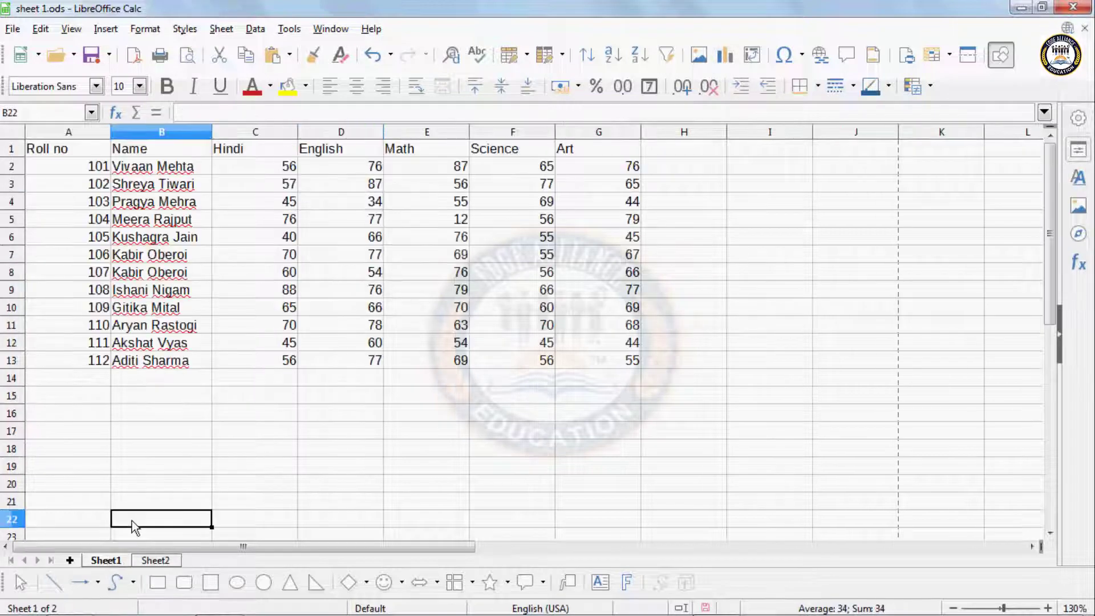
pyautogui.click(393, 436)
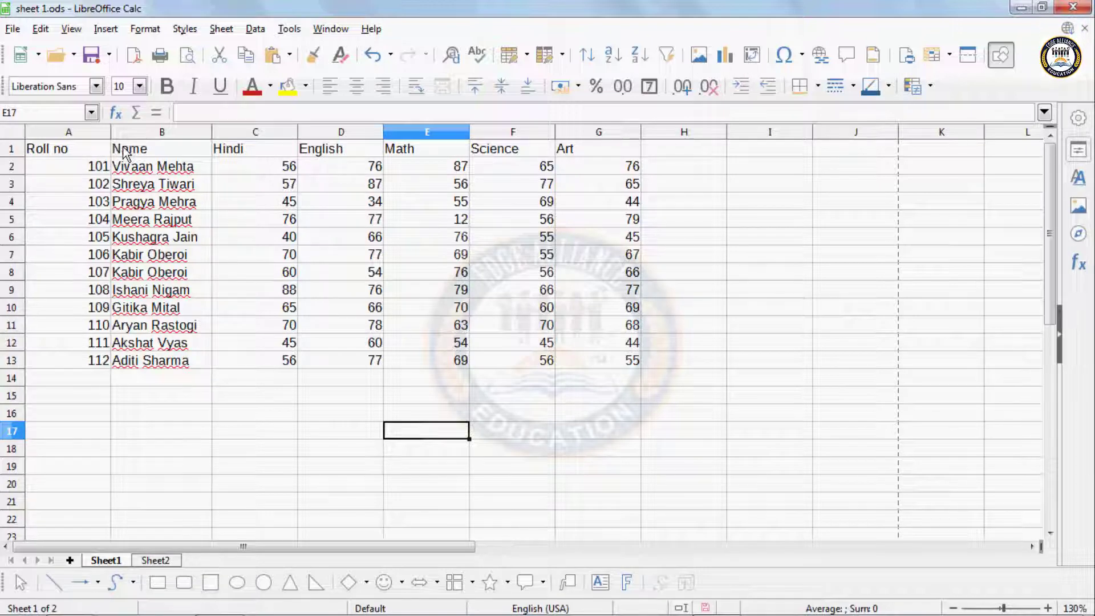
pyautogui.moveTo(126, 153); pyautogui.dragTo(603, 244)
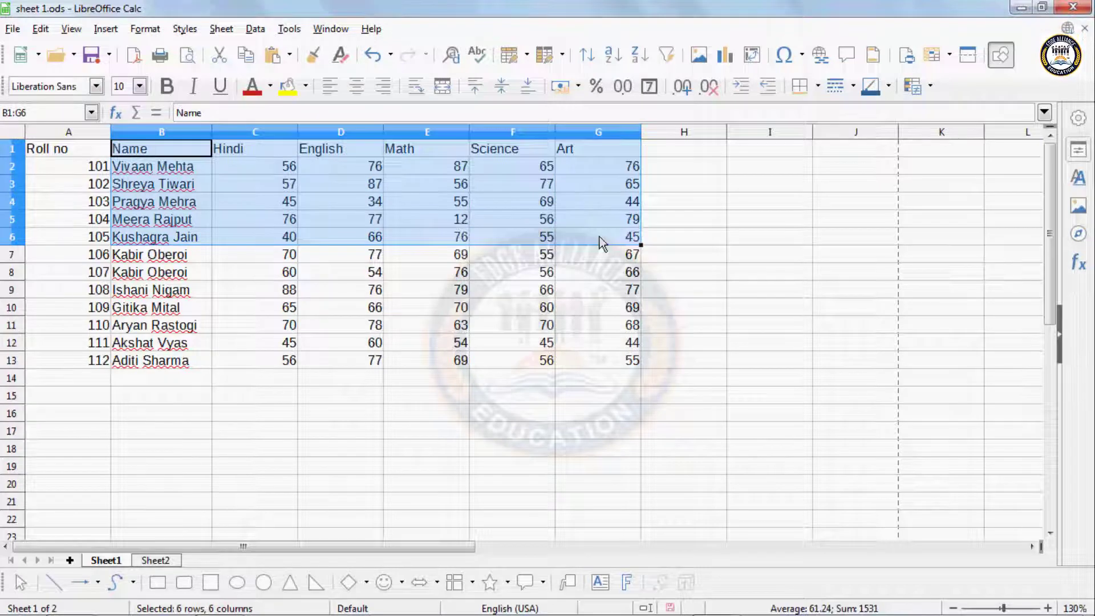
pyautogui.click(724, 55)
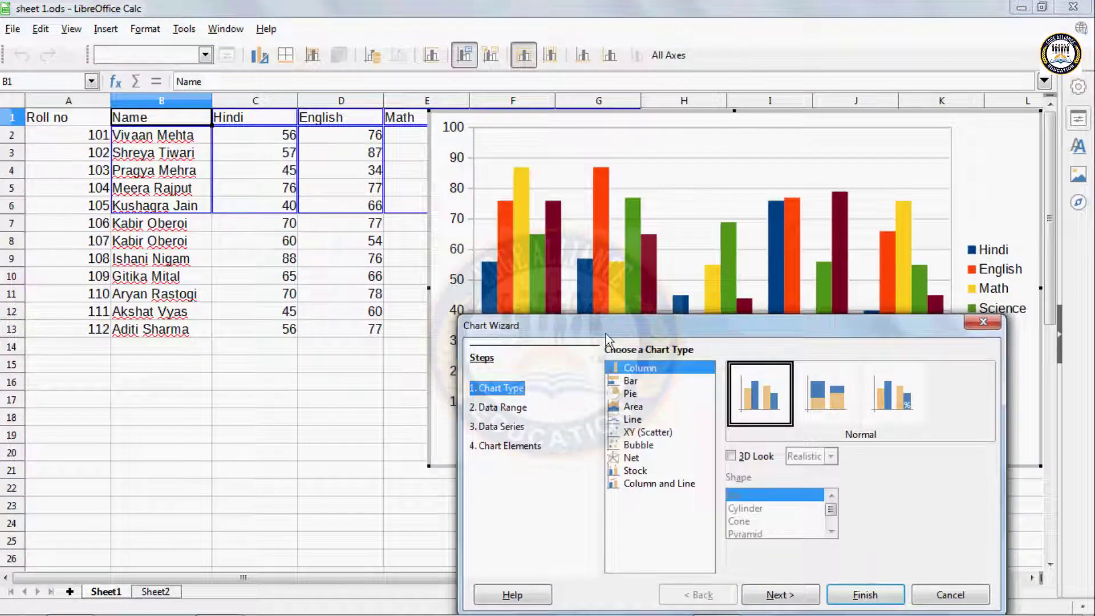
pyautogui.moveTo(607, 335); pyautogui.dragTo(269, 268)
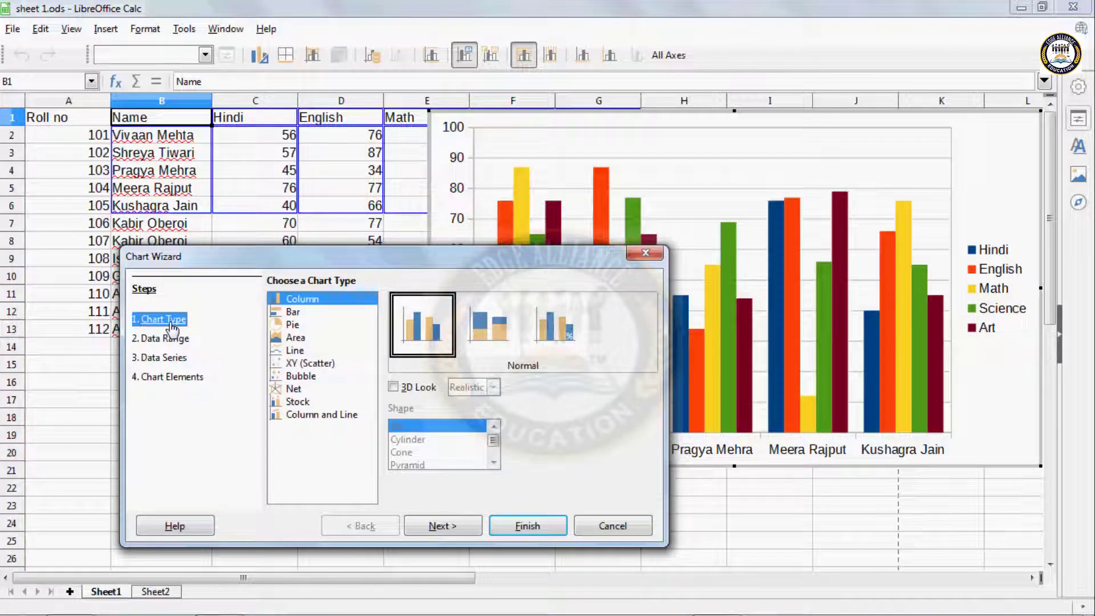
# Move the Chart Wizard aside and try the Bar, Pie, Area, Line, XY (Scatter), Bubble, and Column and Line chart types.
pyautogui.moveTo(334, 255); pyautogui.dragTo(213, 323)
pyautogui.click(172, 387)
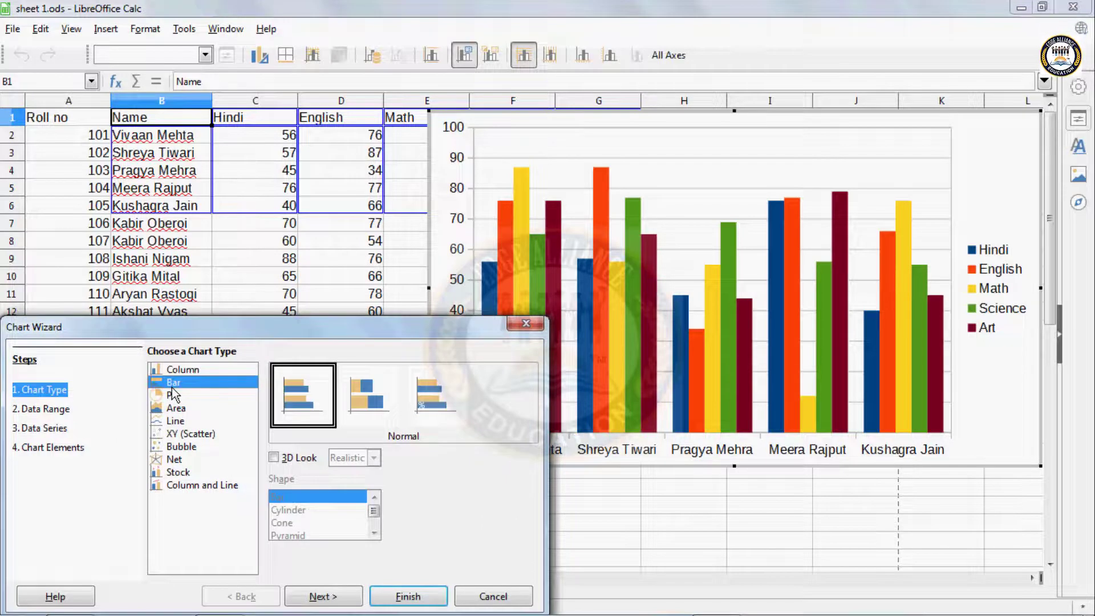
pyautogui.click(174, 395)
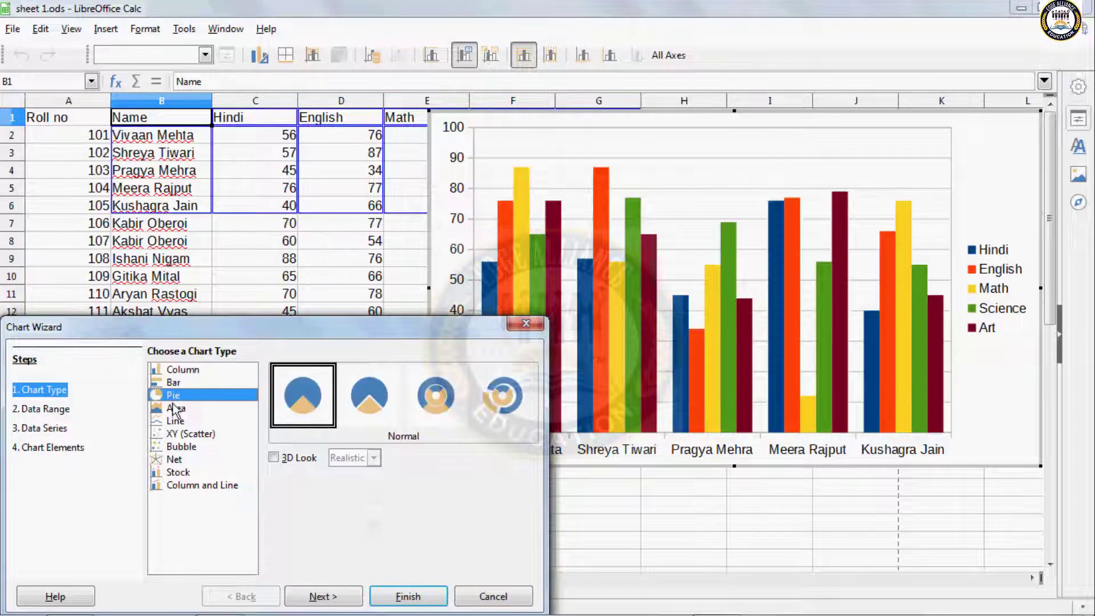
pyautogui.click(175, 408)
pyautogui.click(175, 422)
pyautogui.click(179, 435)
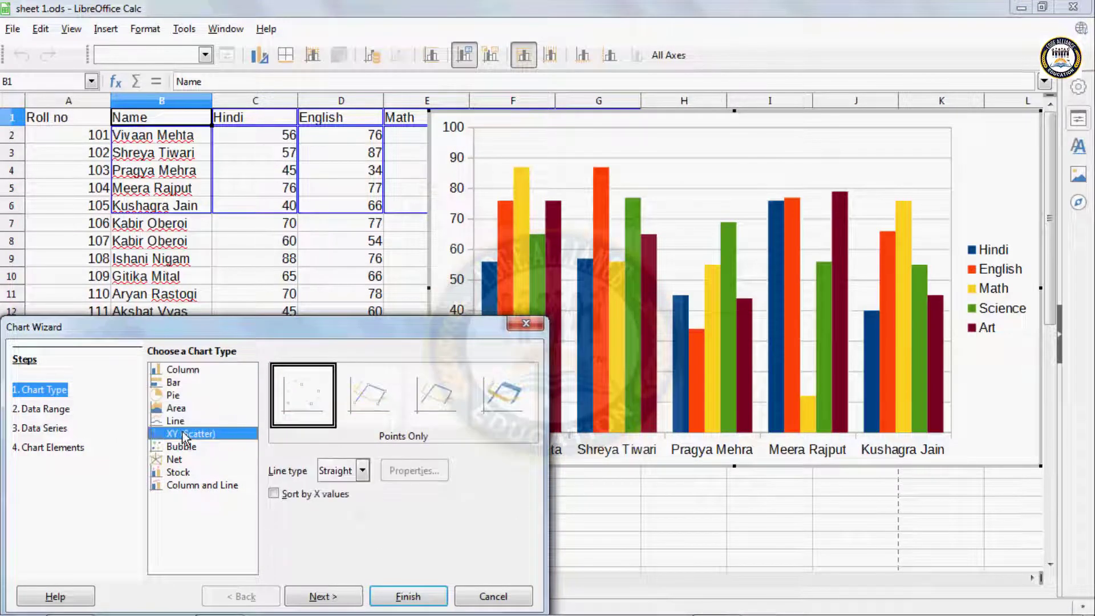
pyautogui.click(184, 448)
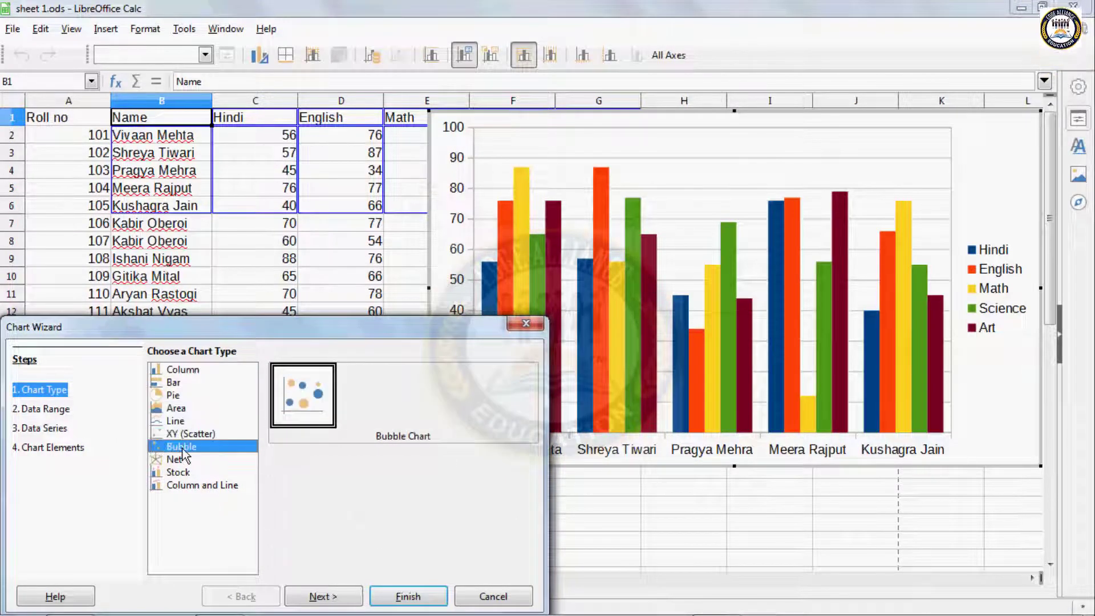
pyautogui.click(184, 486)
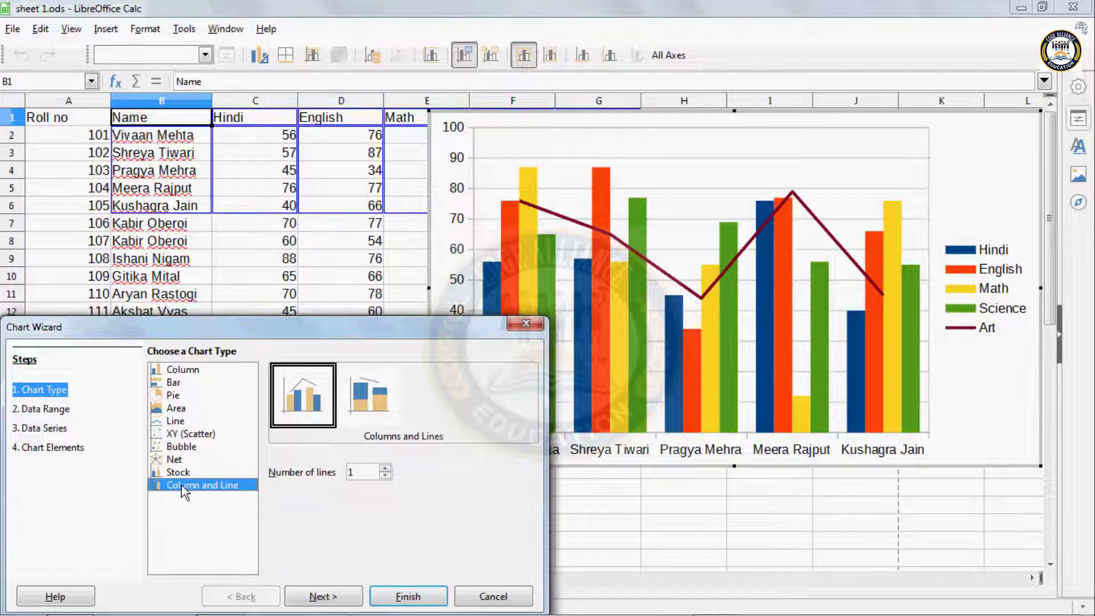
# Set the chart type to Column with the 3D Look enabled and its scheme set to Simple.
pyautogui.click(167, 372)
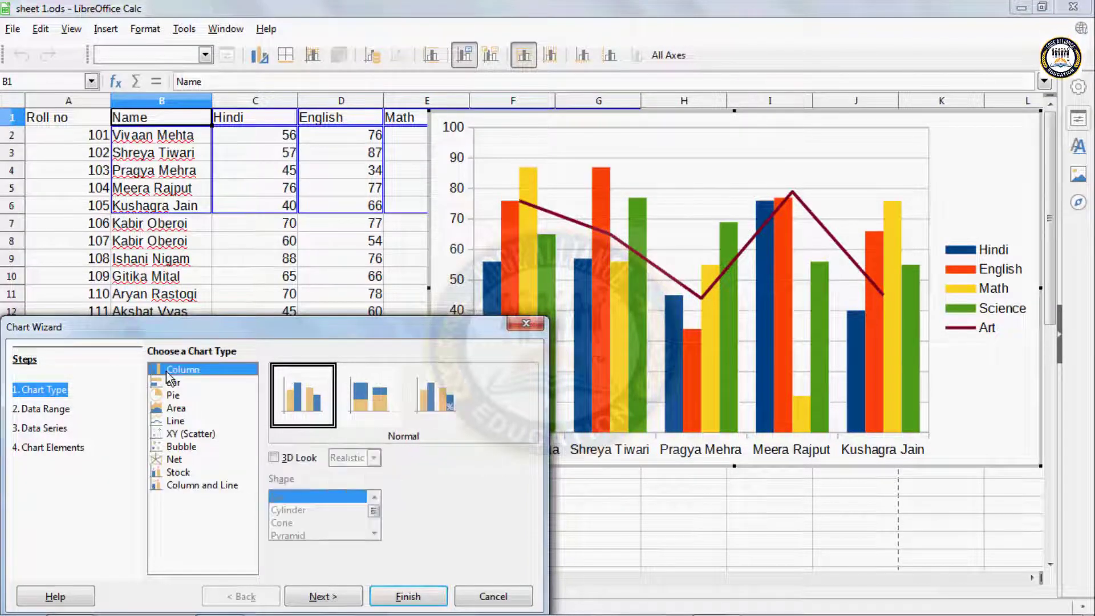
pyautogui.click(274, 457)
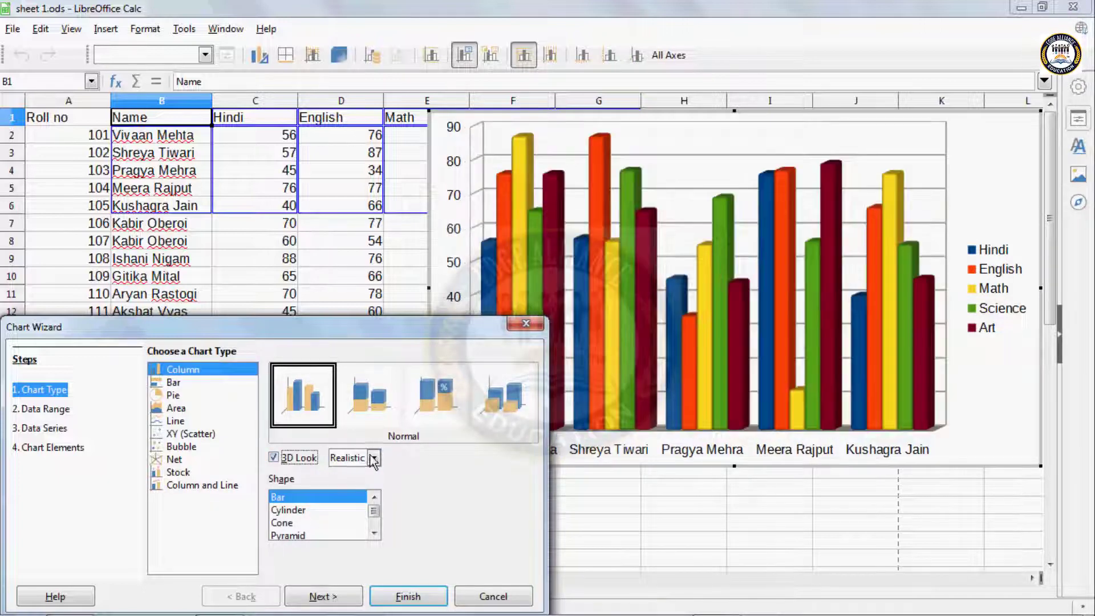
pyautogui.click(375, 459)
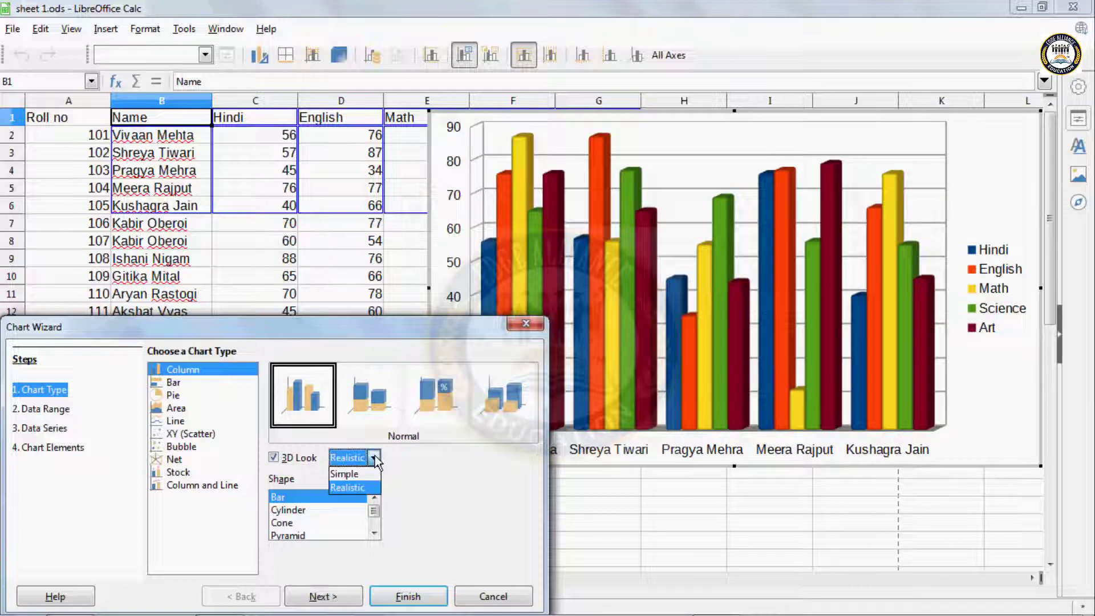
pyautogui.click(347, 476)
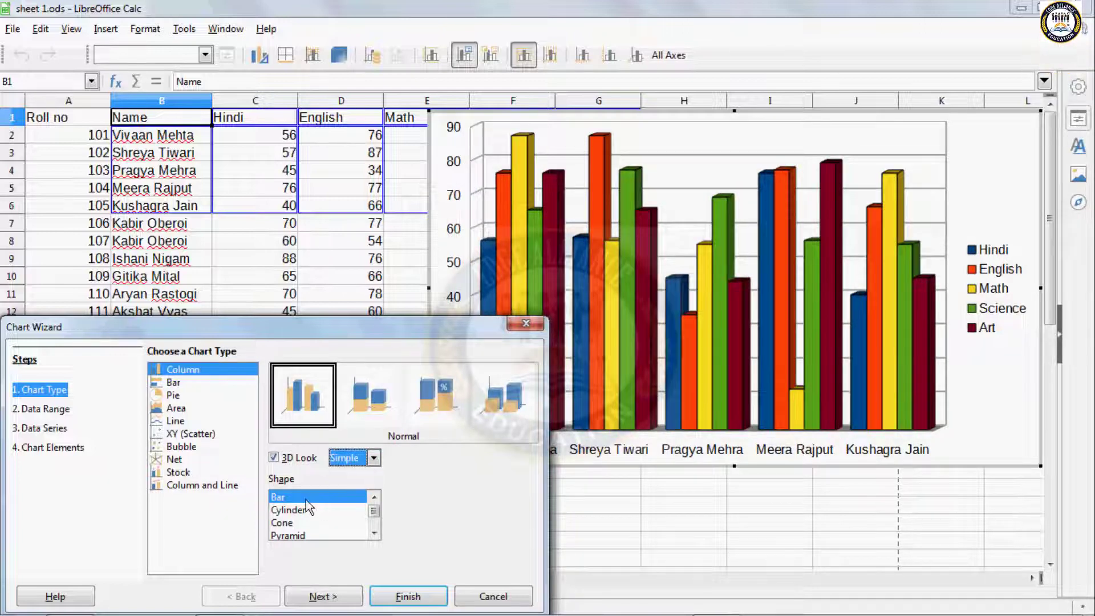
# Try the Cylinder, Cone and Pyramid shapes and the Bar chart type, and return to the Column type with the Bar shape.
pyautogui.click(297, 512)
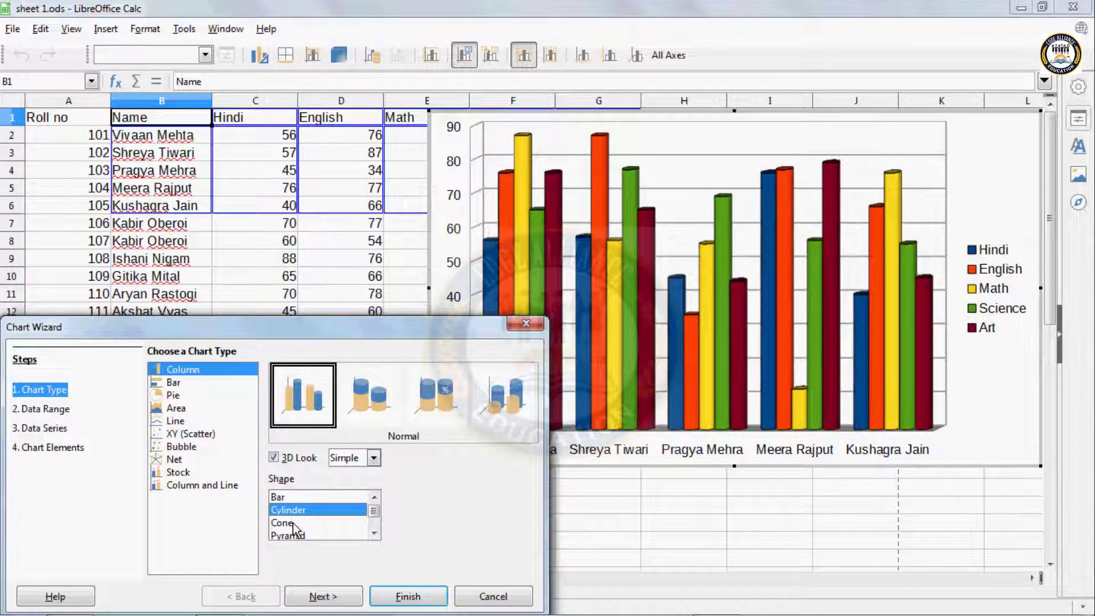
pyautogui.click(295, 525)
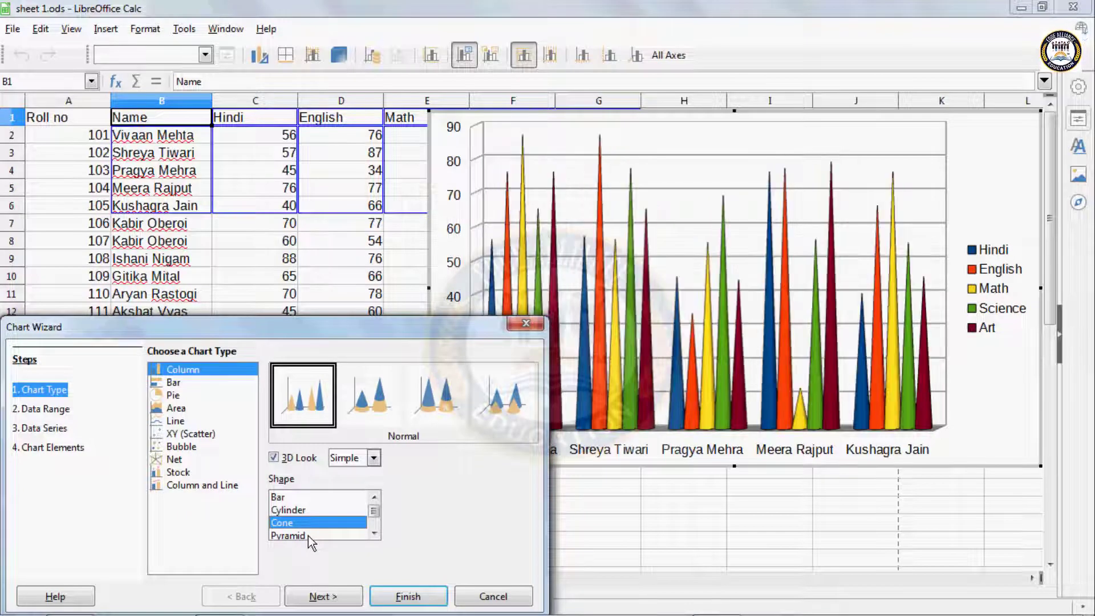
pyautogui.click(303, 536)
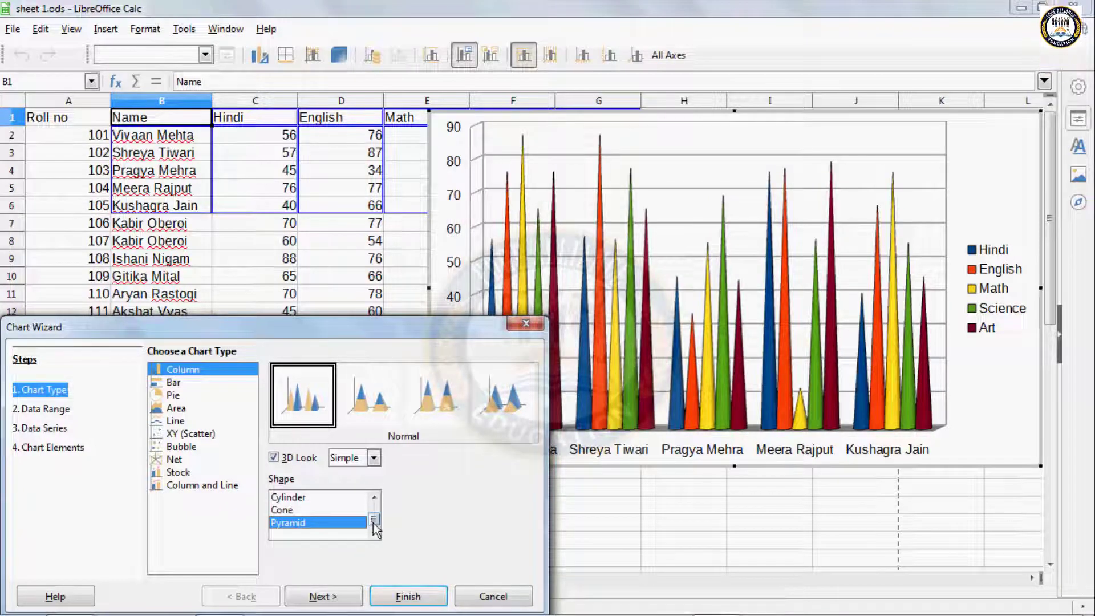
pyautogui.scroll(1, 375, 519)
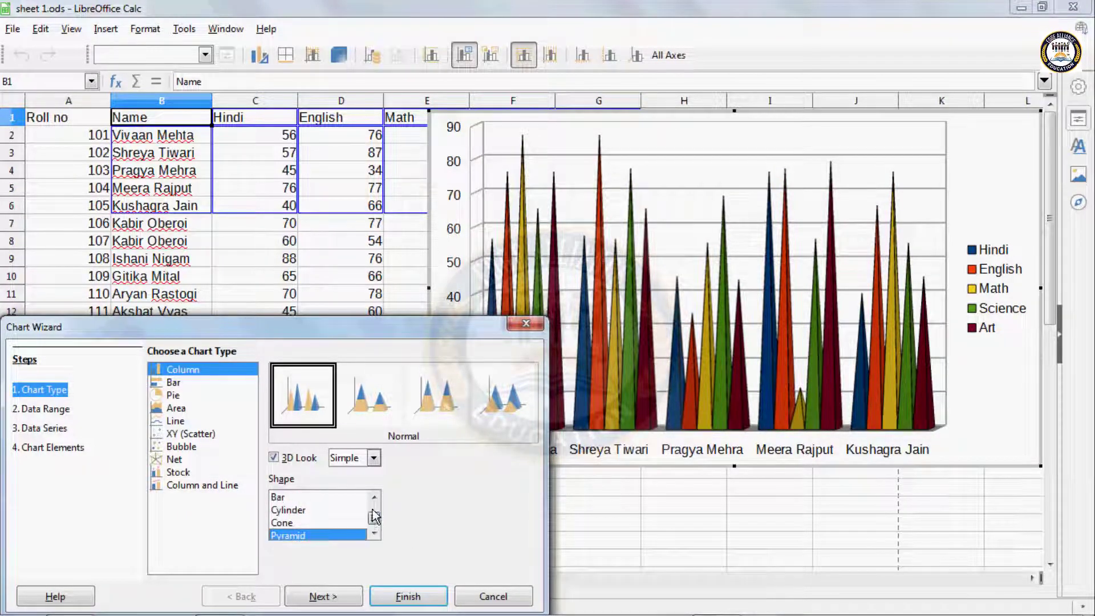
pyautogui.click(284, 498)
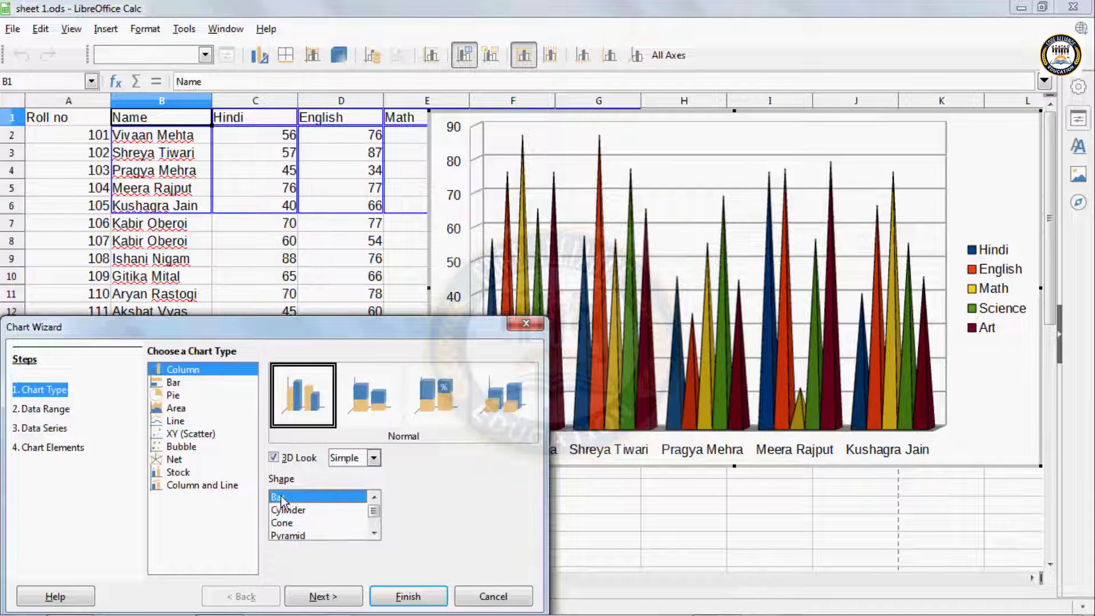
pyautogui.click(176, 383)
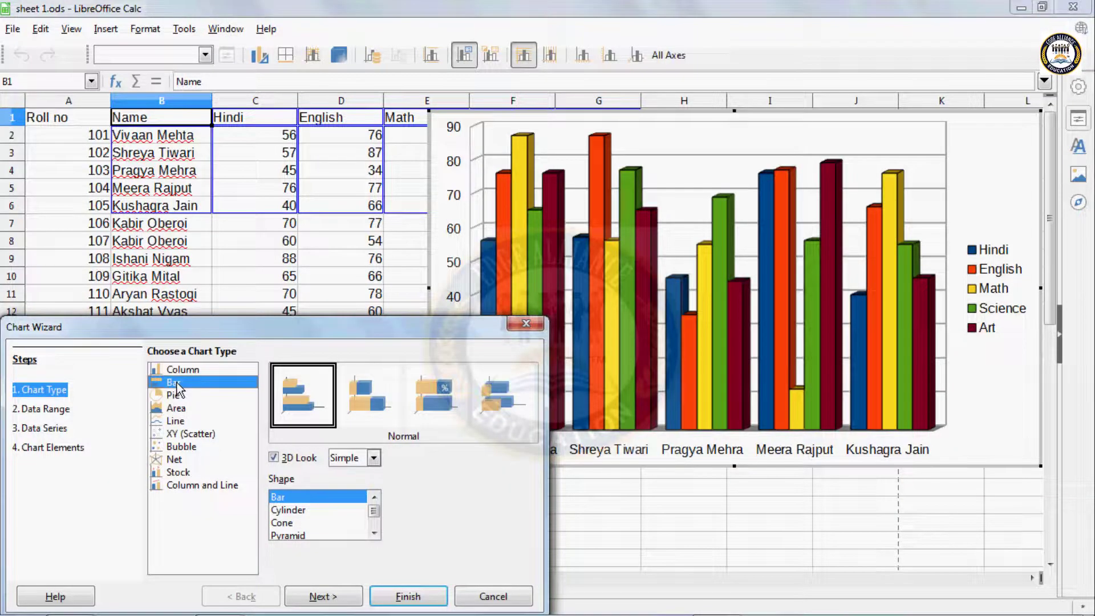
pyautogui.click(183, 372)
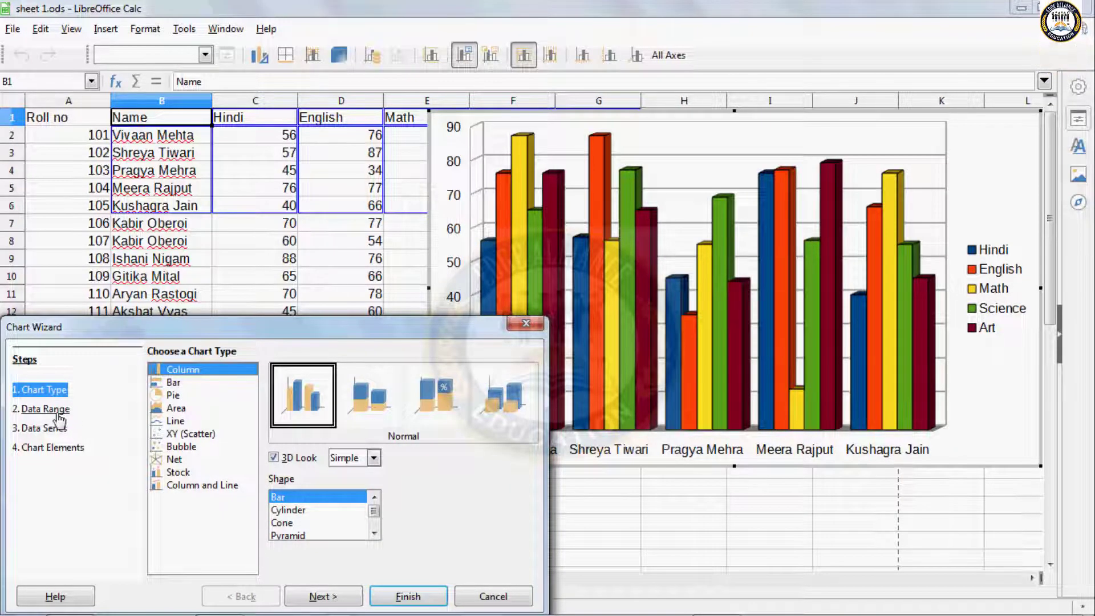
# In the chart's data range settings, arrange the data series in rows, and switch them back to columns.
pyautogui.click(57, 415)
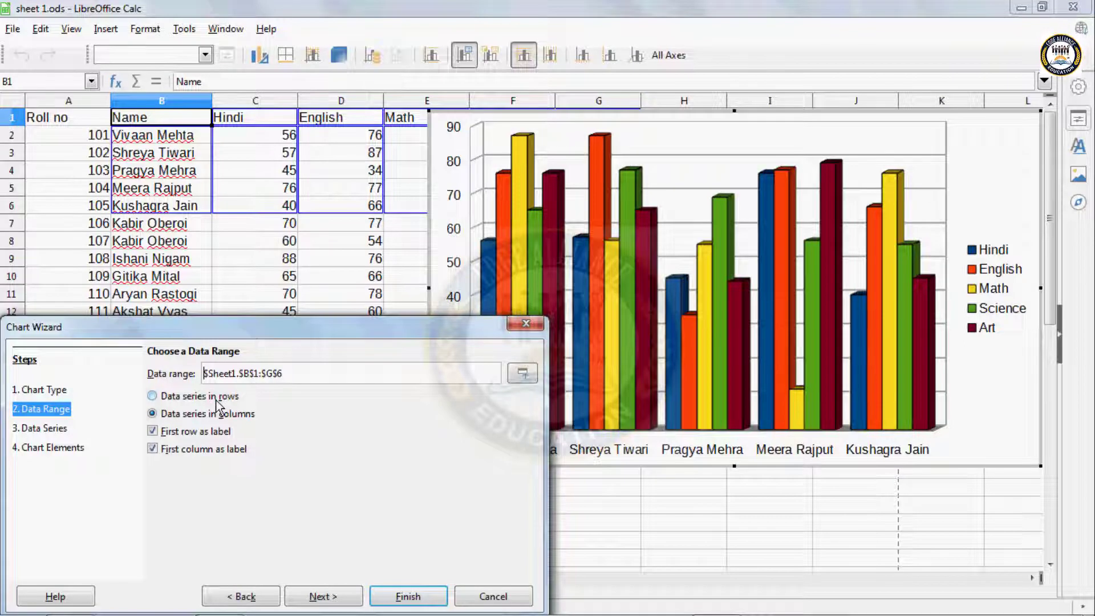
pyautogui.click(153, 396)
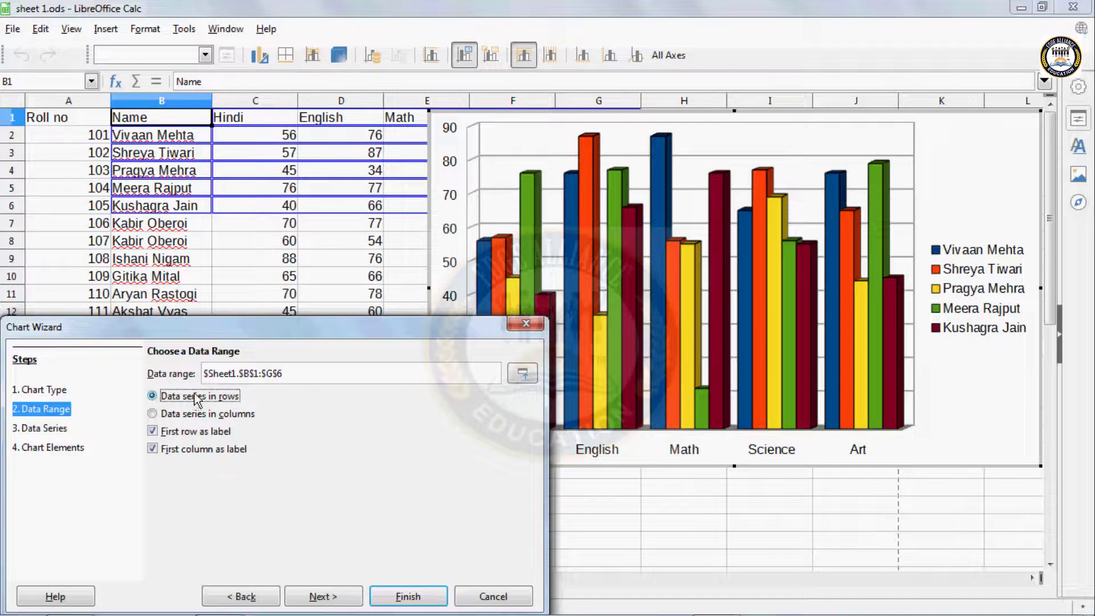
pyautogui.moveTo(302, 334); pyautogui.dragTo(197, 288)
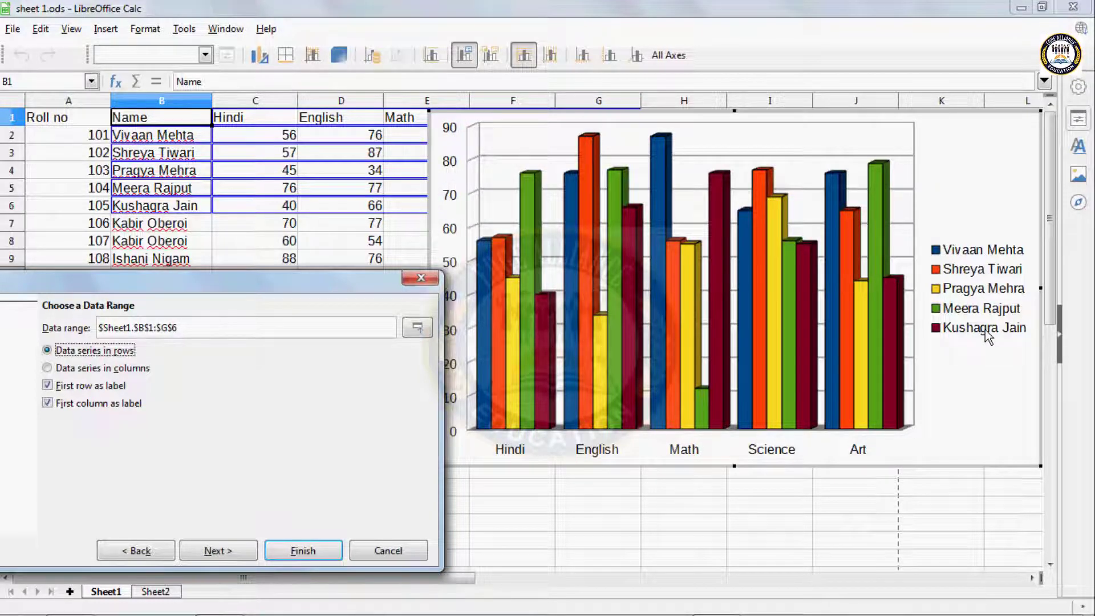
pyautogui.click(47, 368)
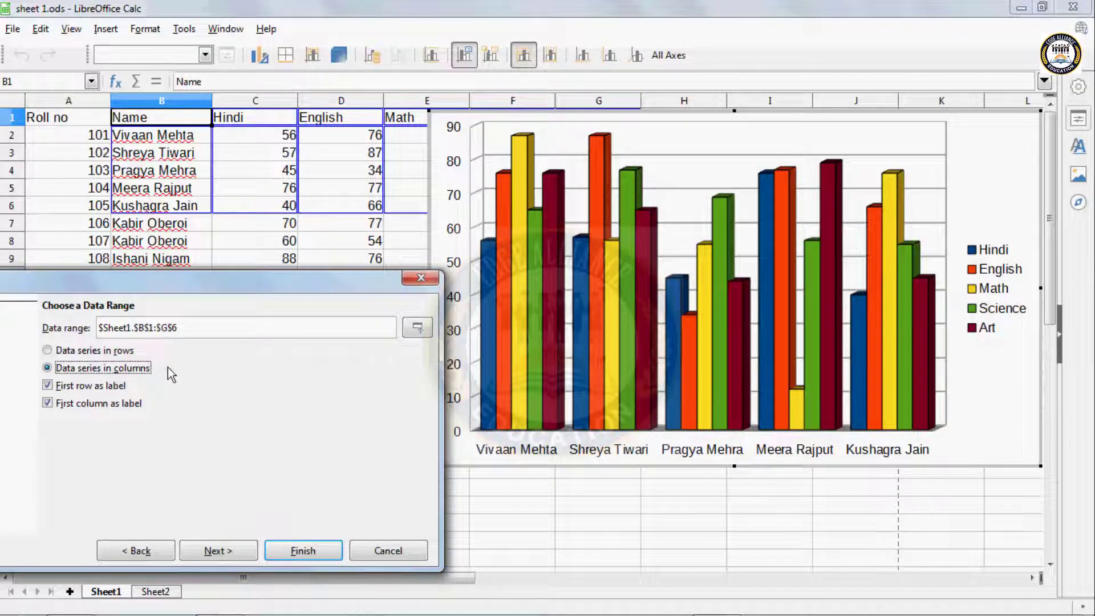
# Turn the first row as label and first column as label options off and back on in turn.
pyautogui.click(48, 386)
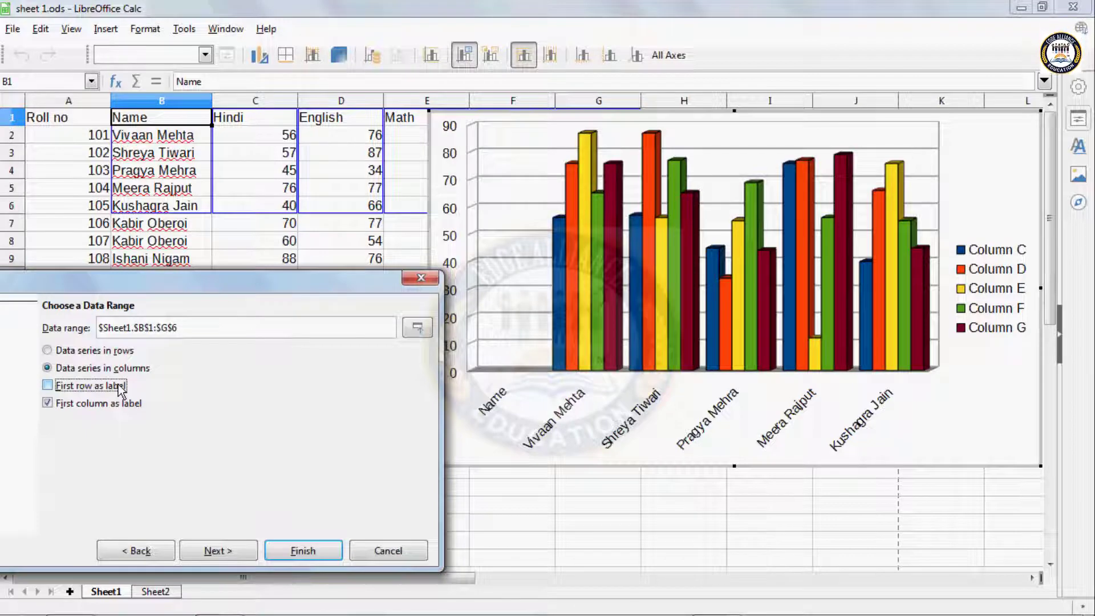
pyautogui.click(48, 386)
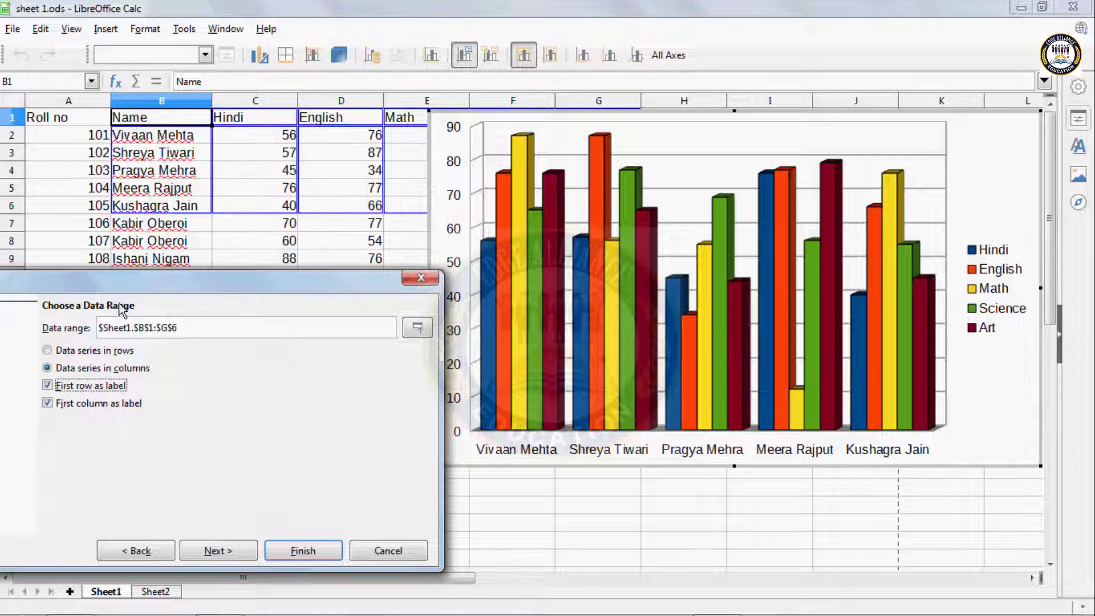
pyautogui.click(48, 405)
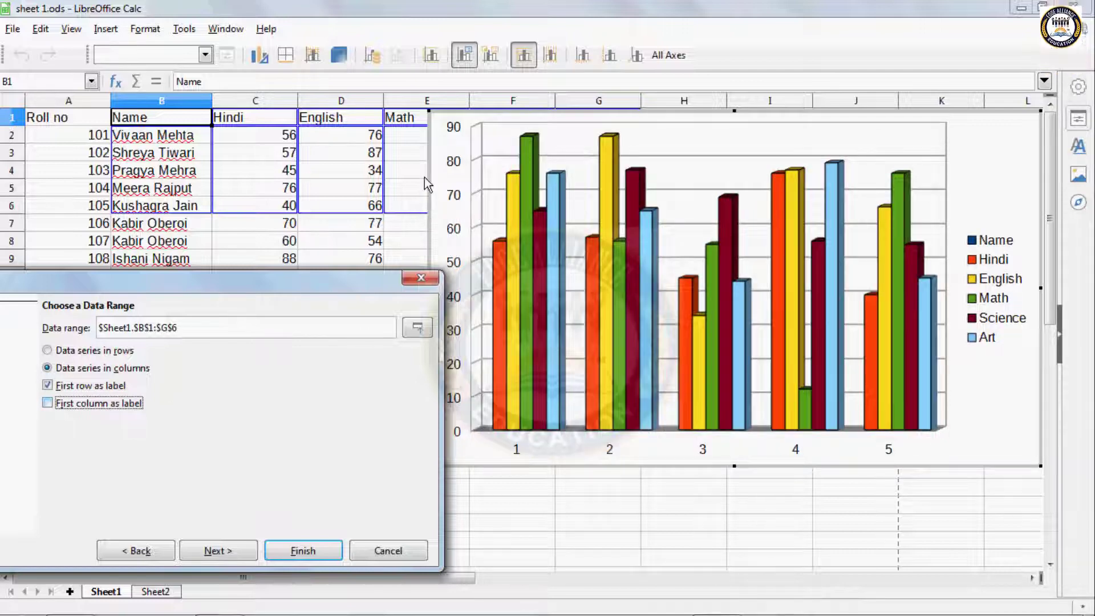
pyautogui.moveTo(326, 285); pyautogui.dragTo(272, 237)
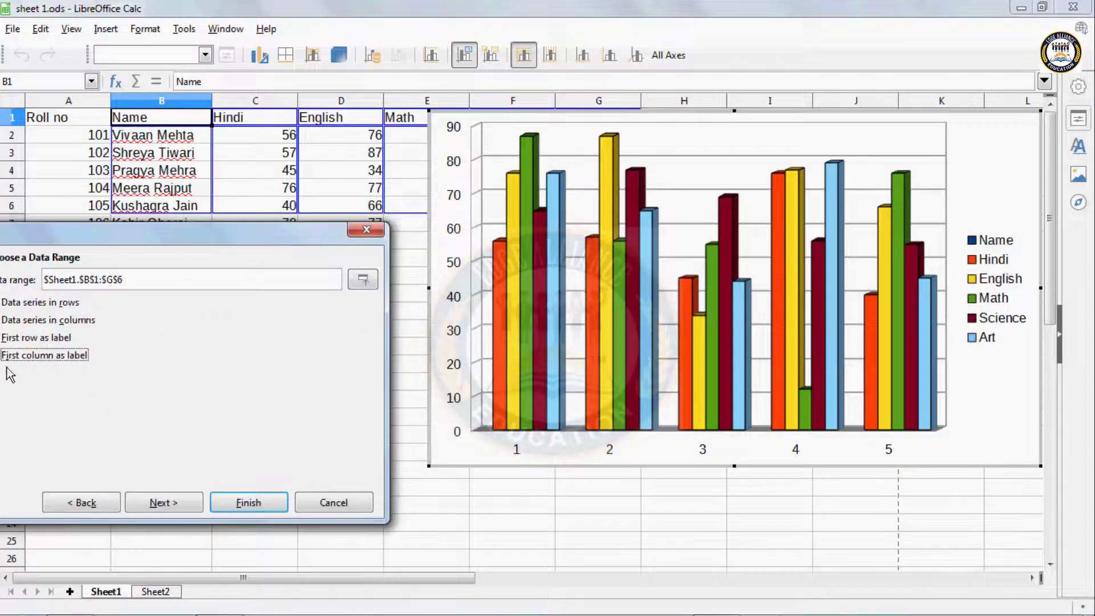
pyautogui.moveTo(55, 238); pyautogui.dragTo(85, 213)
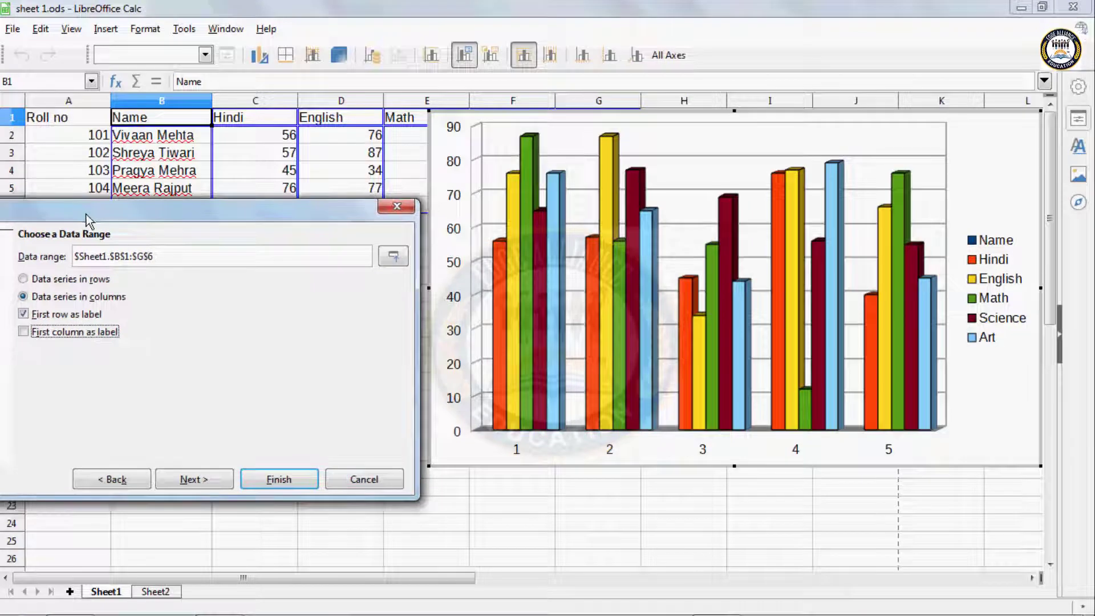
pyautogui.click(23, 332)
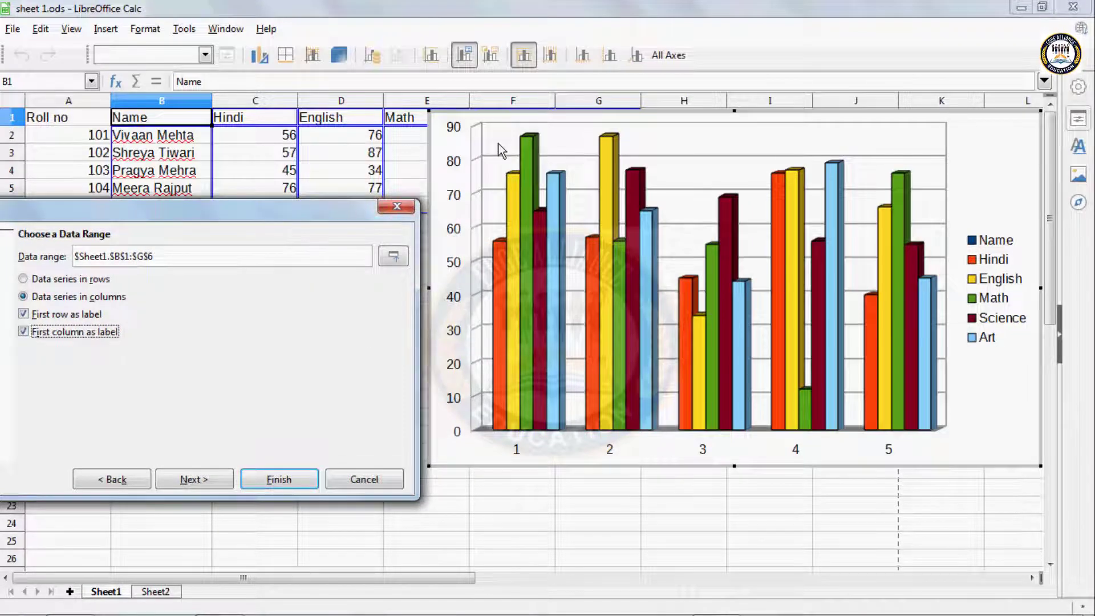
pyautogui.click(28, 332)
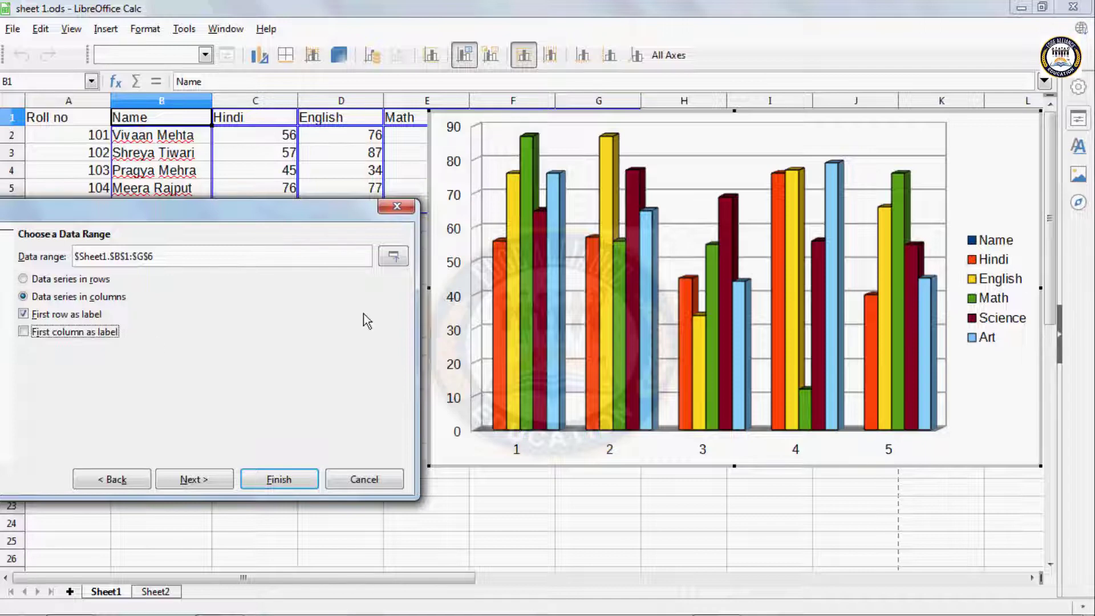
pyautogui.click(24, 332)
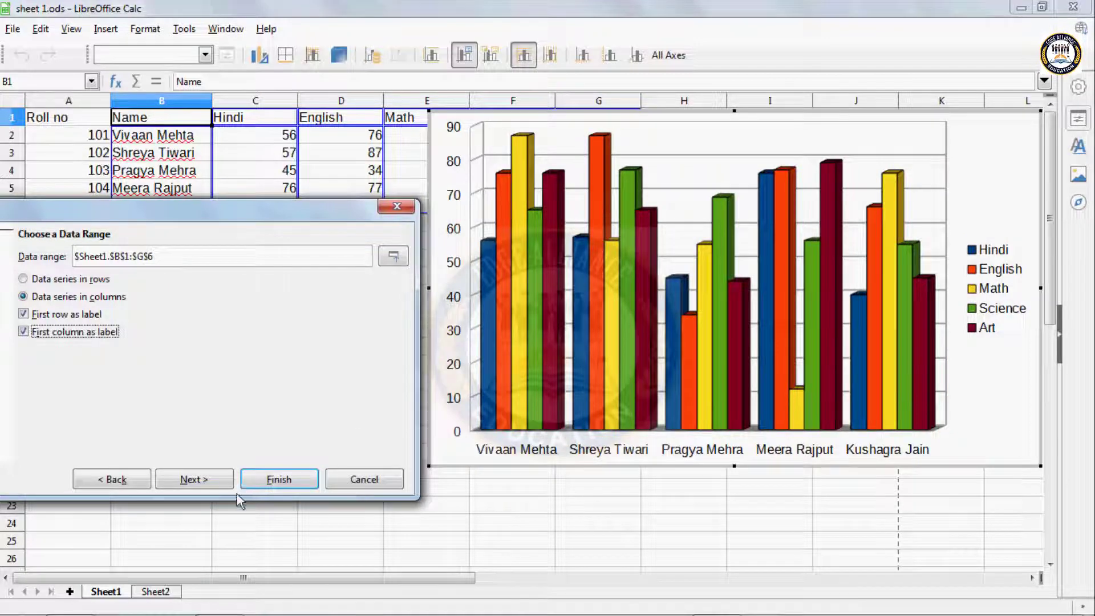
# In the data series settings, move the English series up to first place, and down to last place after Art.
pyautogui.click(217, 477)
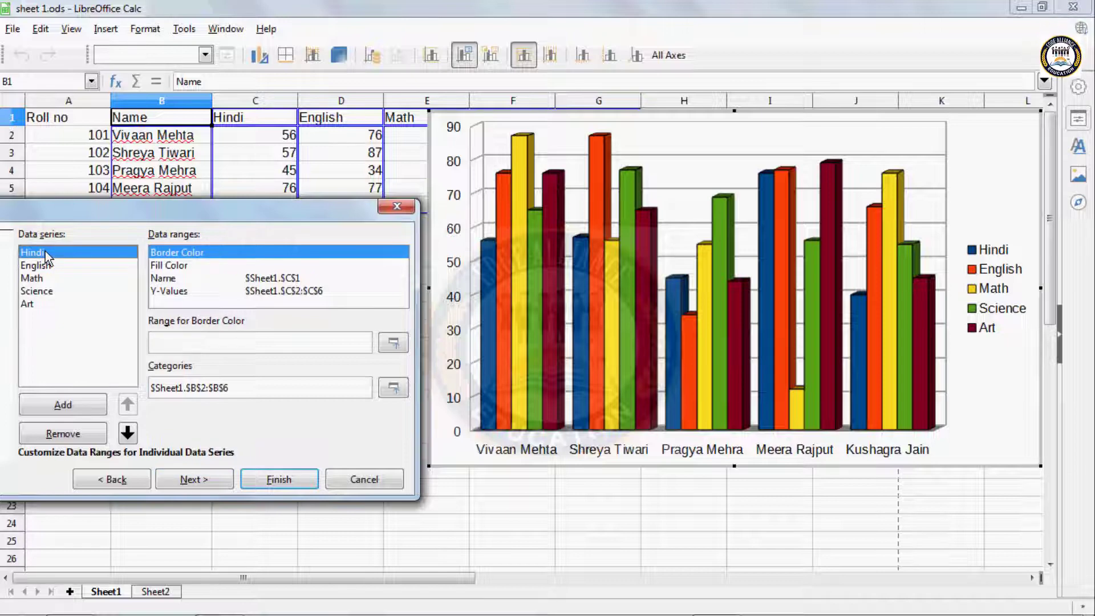
pyautogui.click(173, 267)
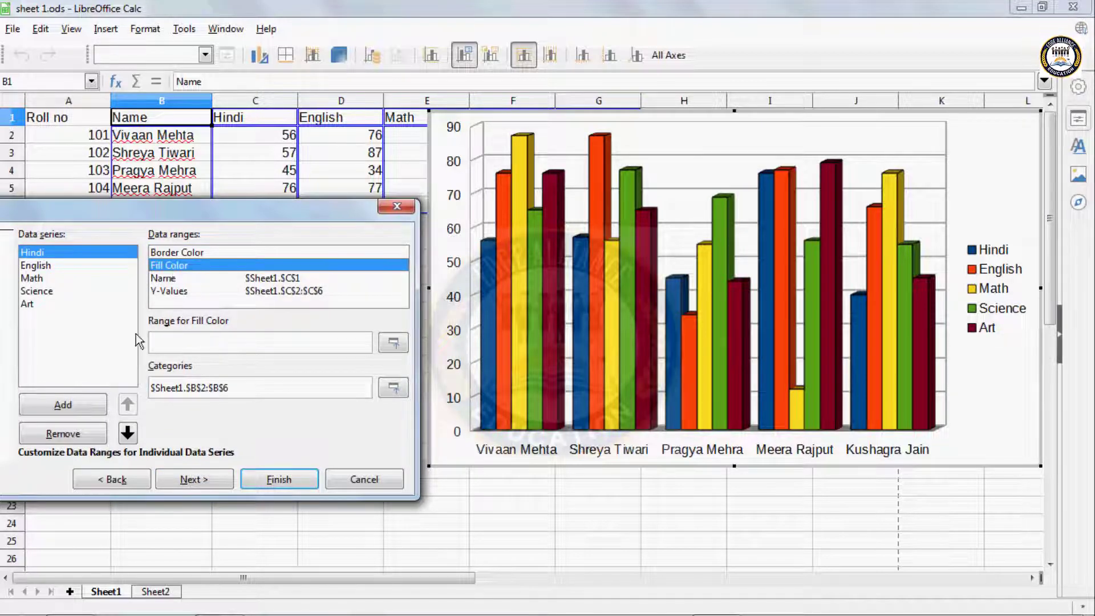
pyautogui.click(49, 266)
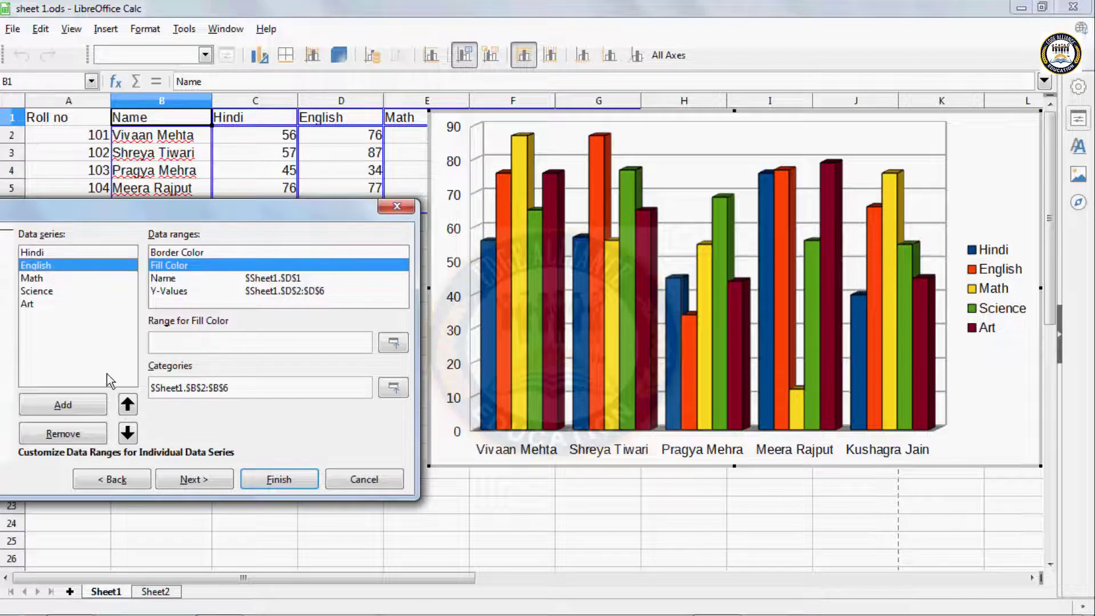
pyautogui.click(130, 401)
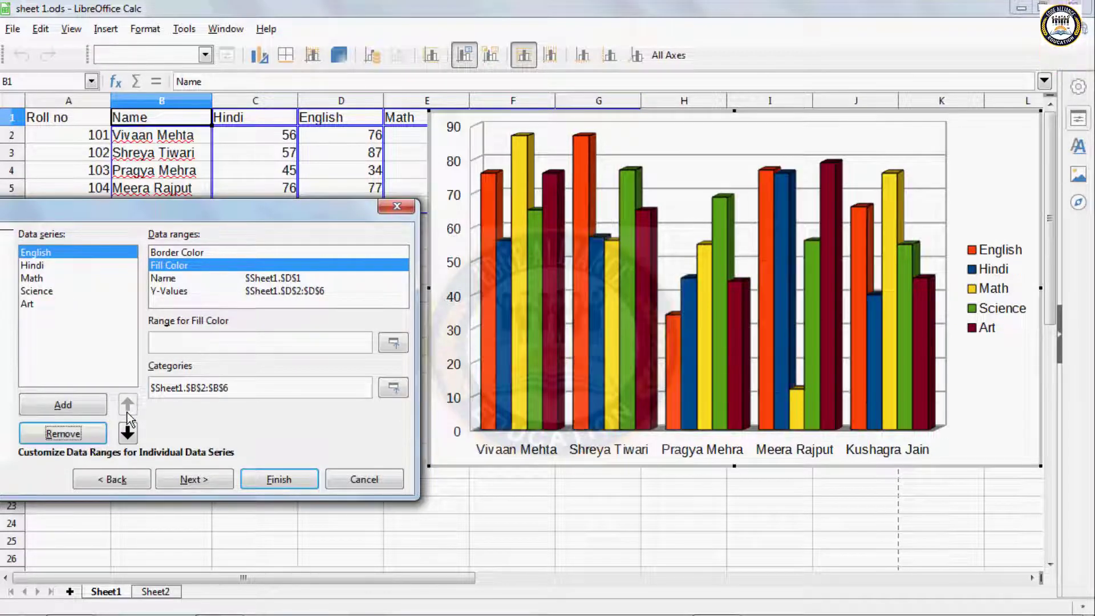
pyautogui.click(128, 433)
pyautogui.click(128, 433)
pyautogui.click(128, 433)
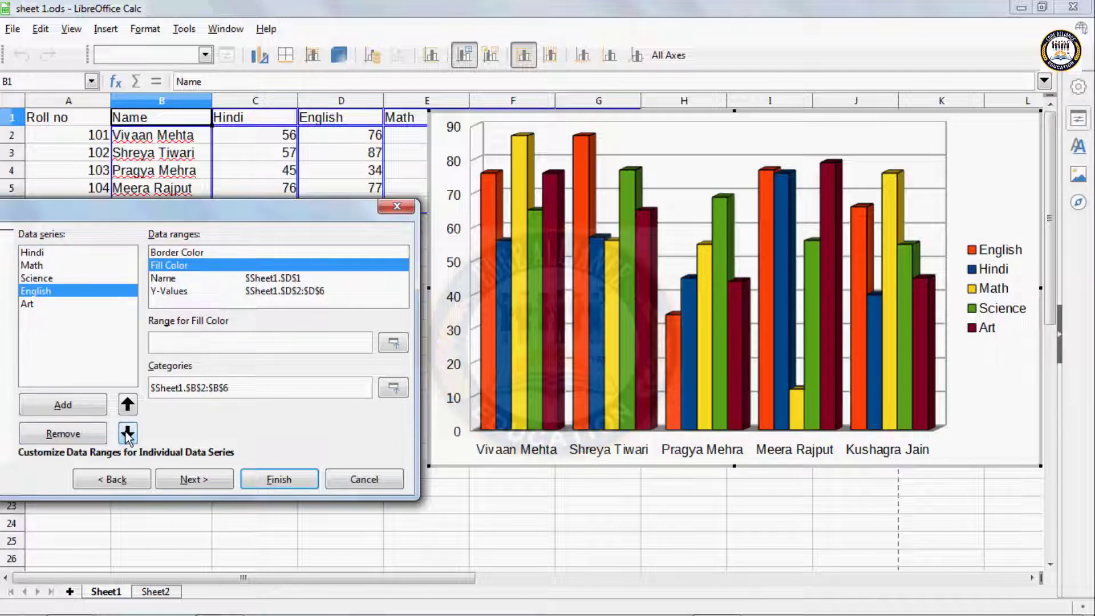
pyautogui.click(128, 433)
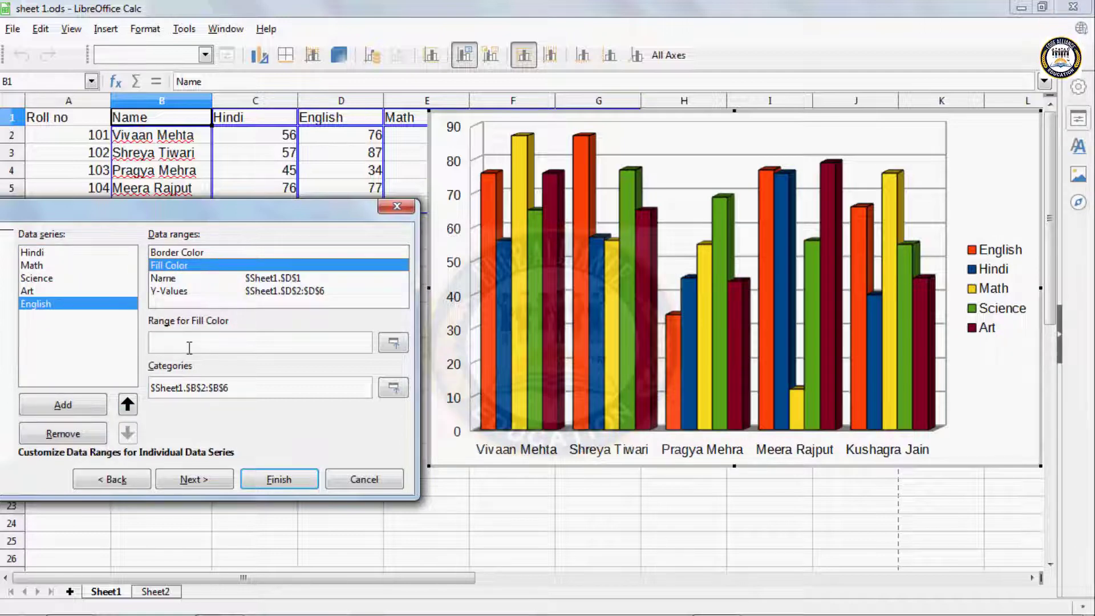
# Open the cell-range selector for the English series' fill color and close it without choosing a range.
pyautogui.click(394, 343)
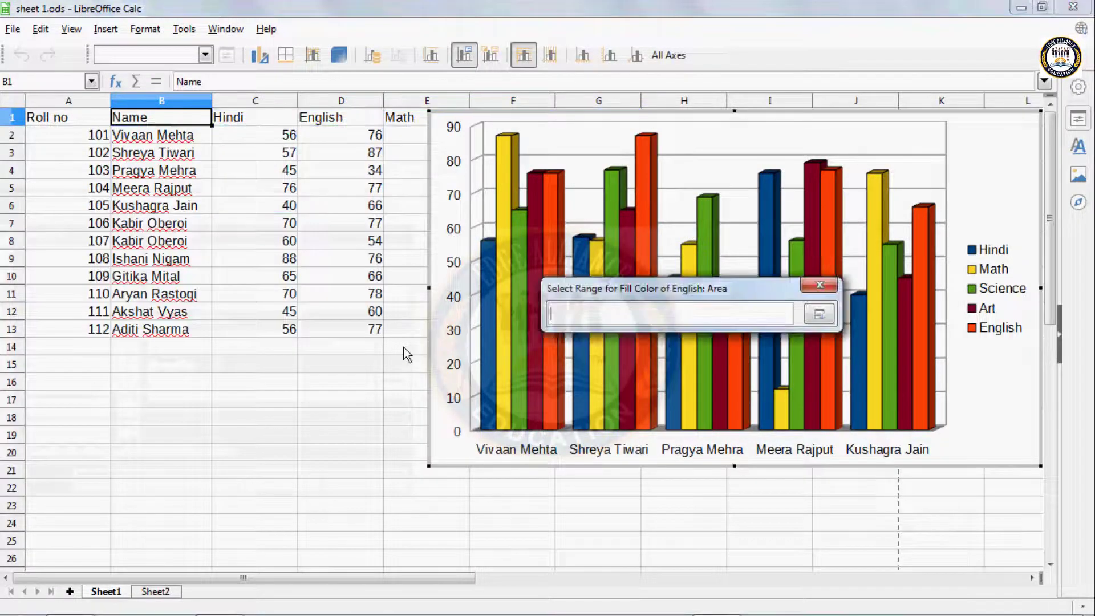
pyautogui.click(825, 314)
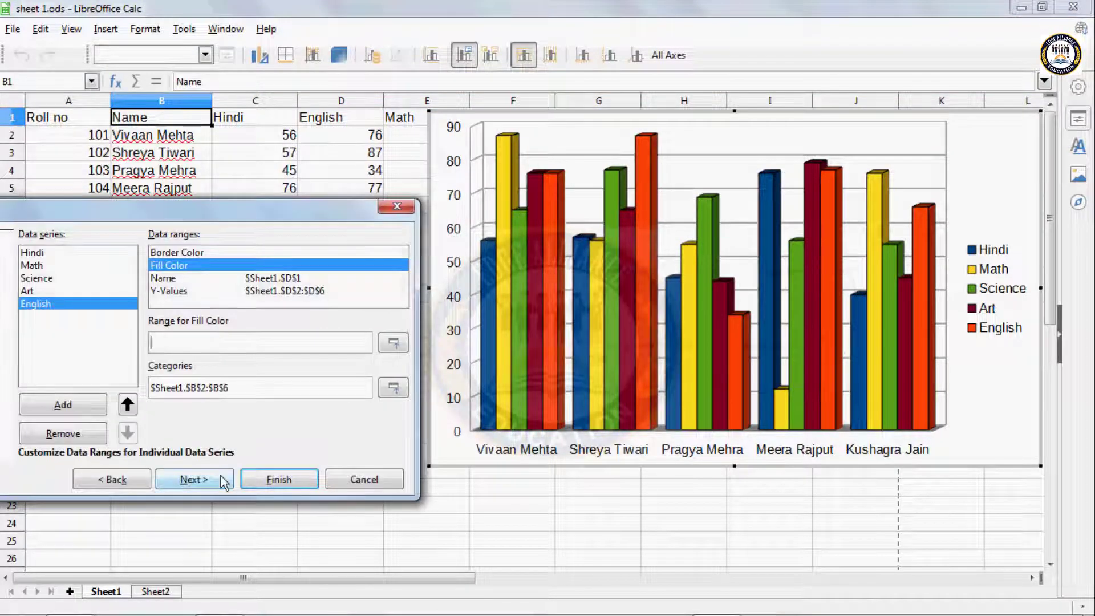
# In the chart elements settings, set the title to "Mark sheet" and the subtitle to "Class 5".
pyautogui.click(193, 479)
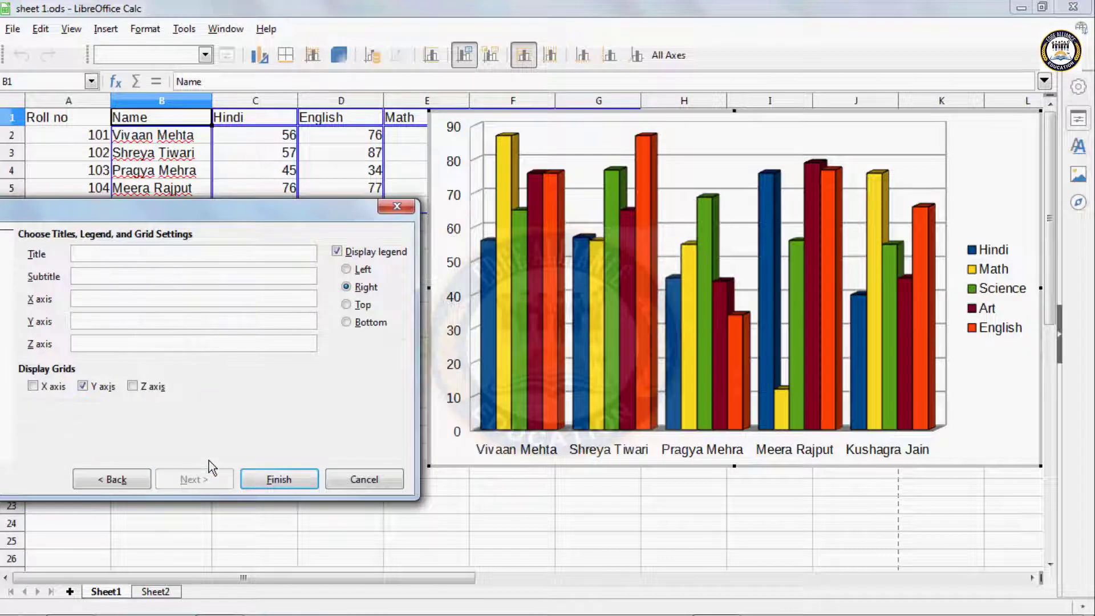
pyautogui.click(91, 253)
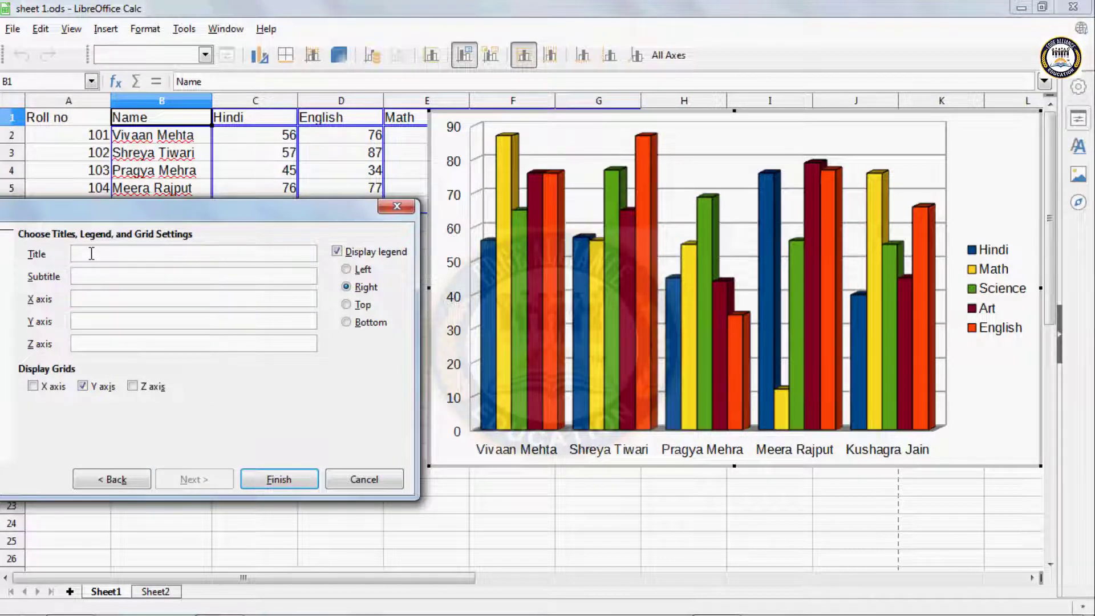
pyautogui.write('Marksheet')
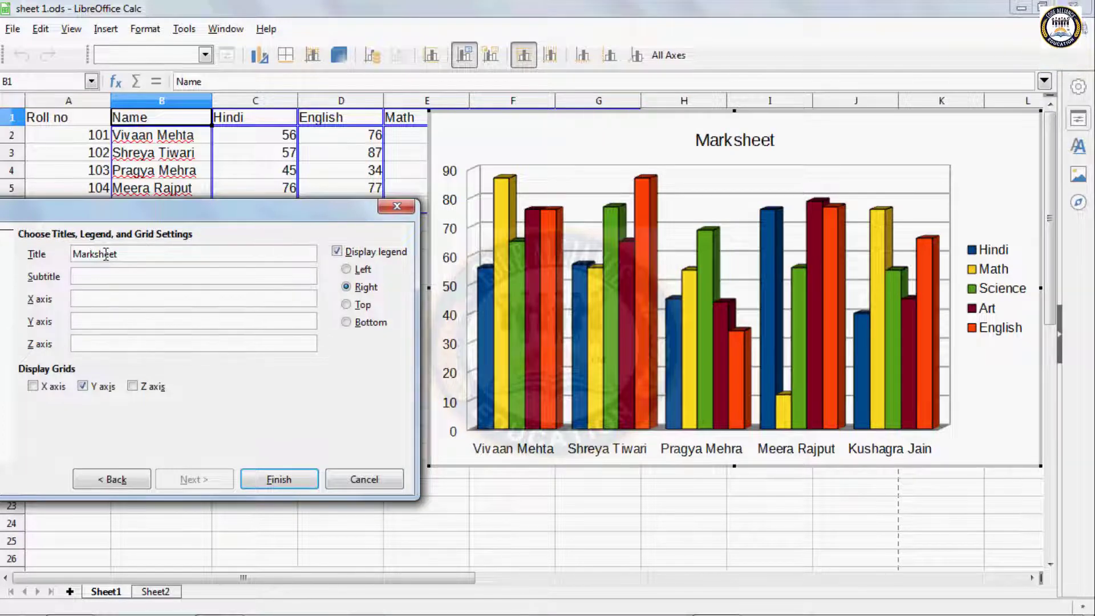
pyautogui.click(96, 254)
pyautogui.write('c')
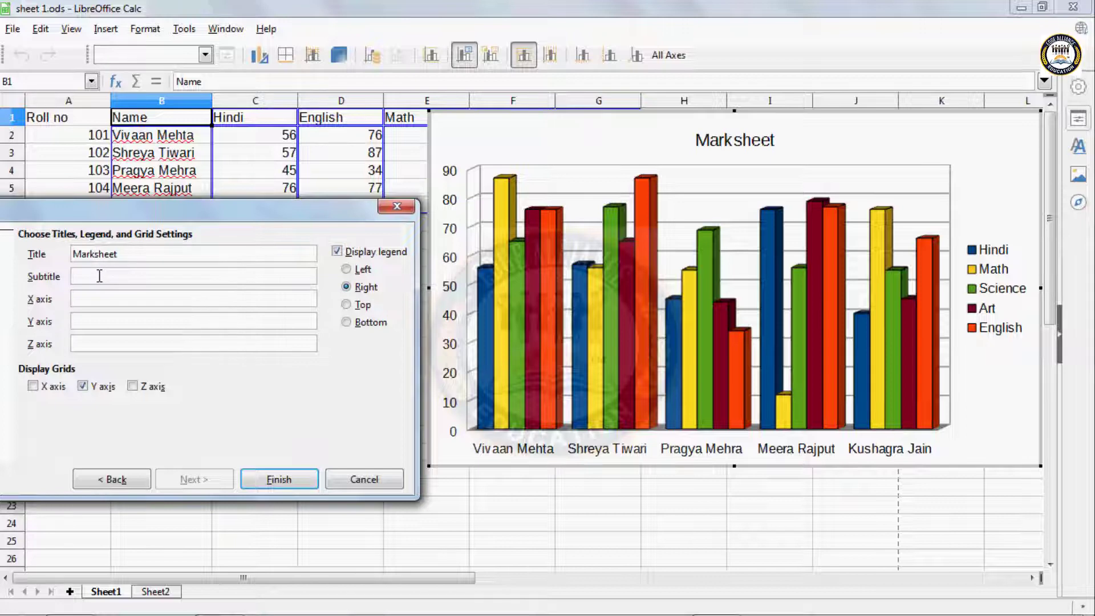
pyautogui.click(98, 276)
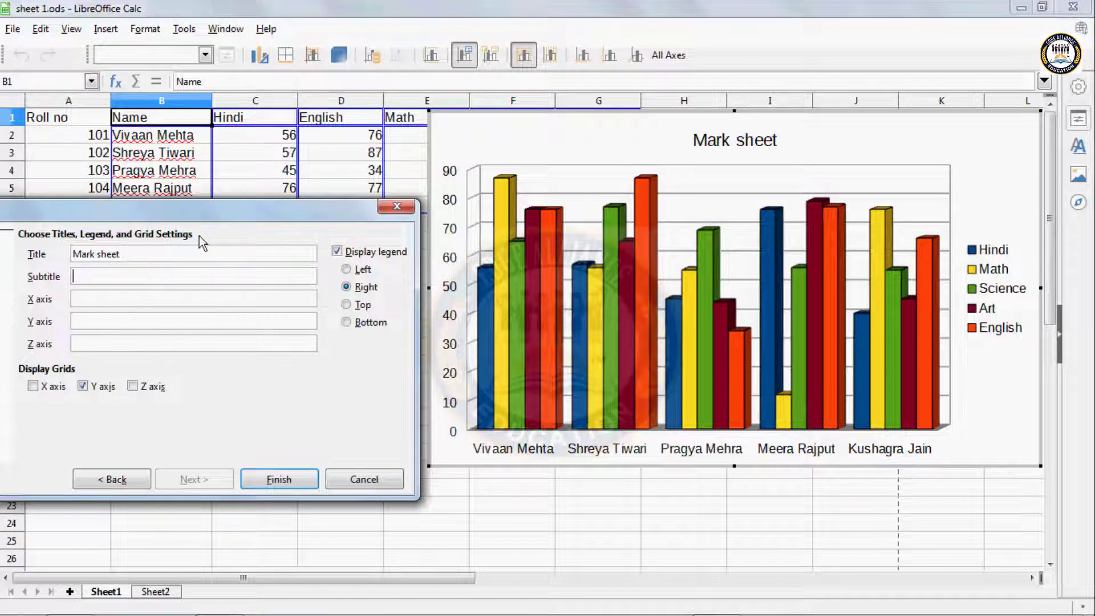
pyautogui.write('Class 5')
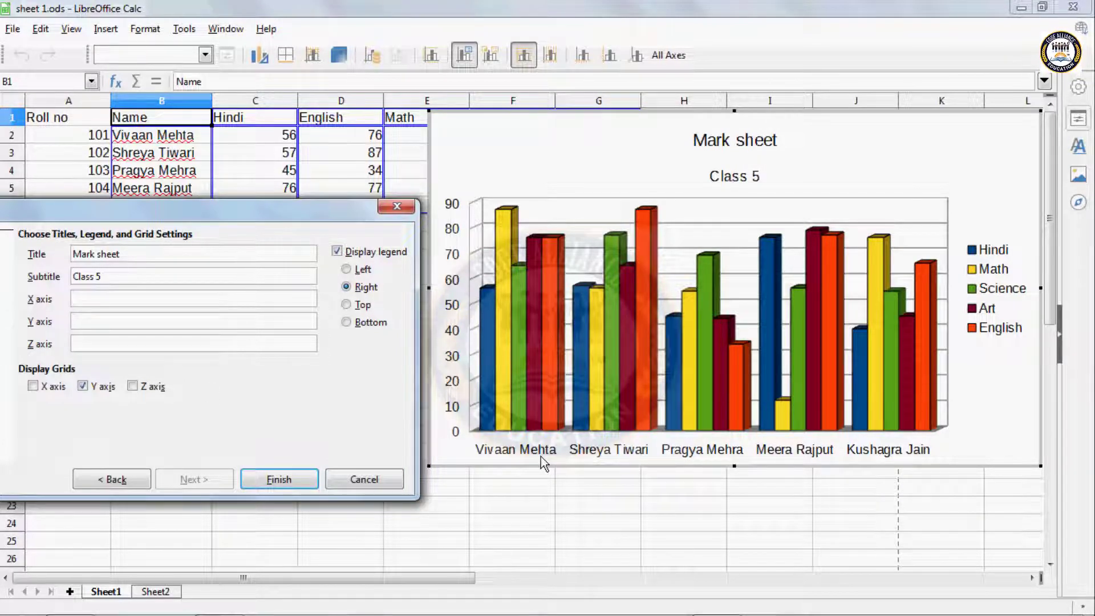
# Set the X axis title to "Student Name" and the Y axis title to "Values".
pyautogui.press('Tab')
pyautogui.write('Stydent')
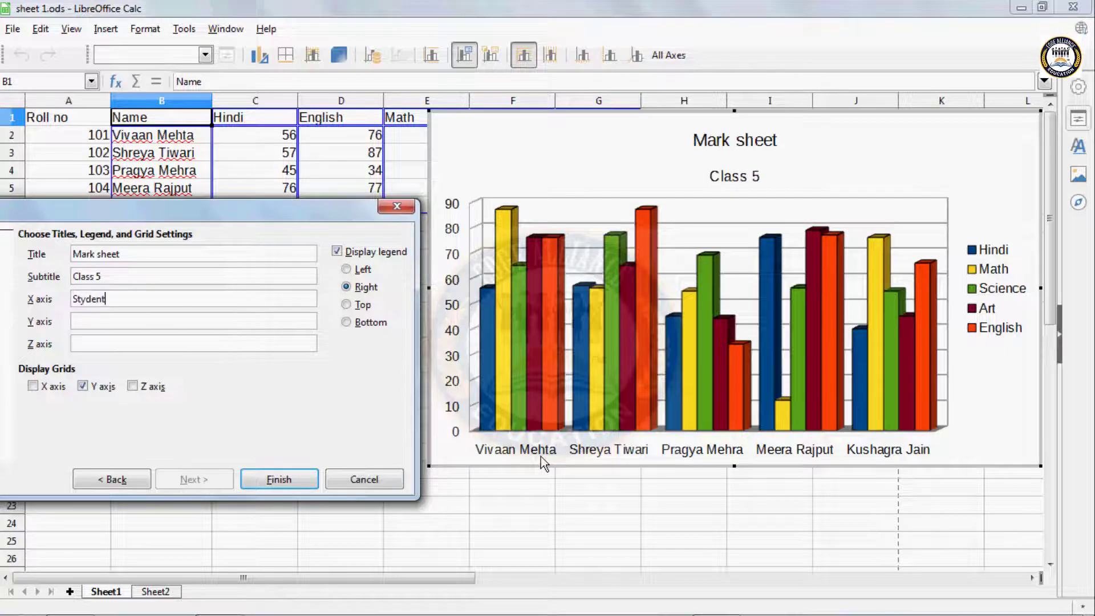
pyautogui.press('BackSpace')
pyautogui.press('BackSpace')
pyautogui.press('BackSpace')
pyautogui.press('BackSpace')
pyautogui.press('BackSpace')
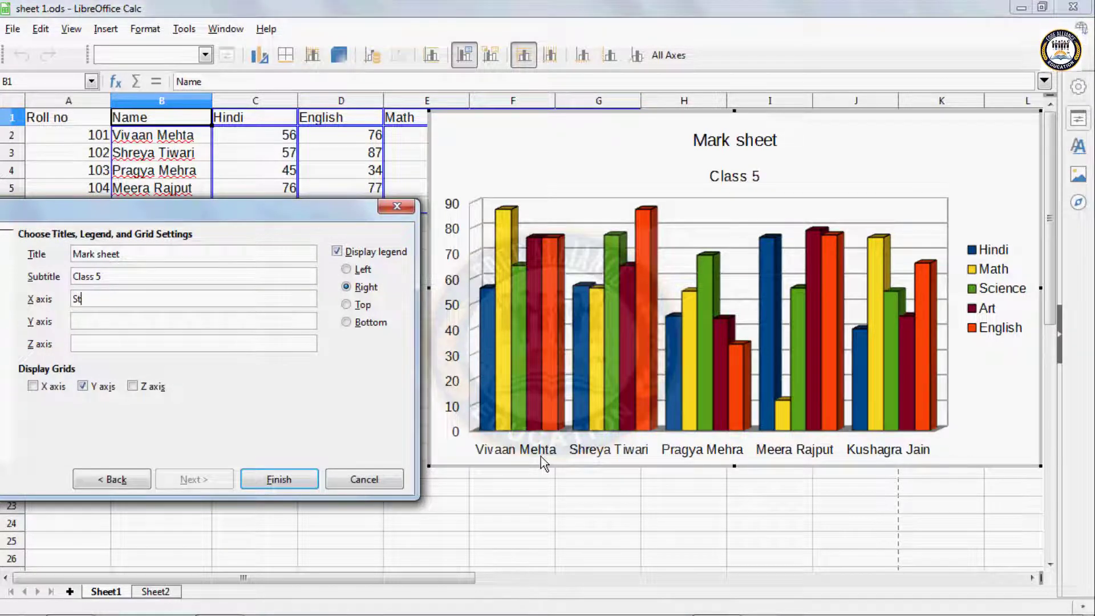
pyautogui.write('udent Name')
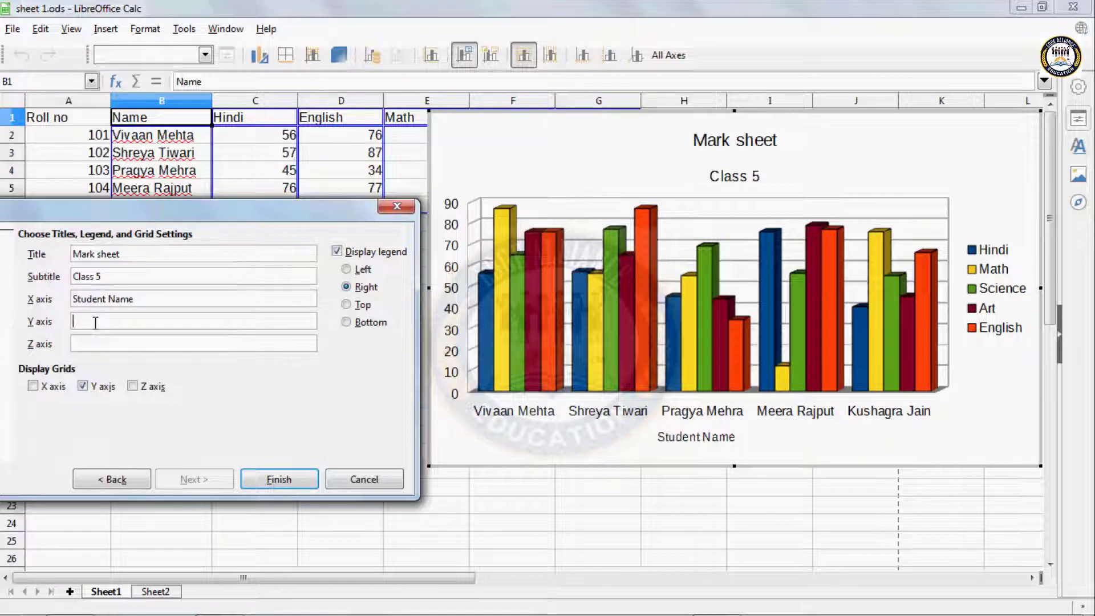
pyautogui.click(95, 322)
pyautogui.write('Values')
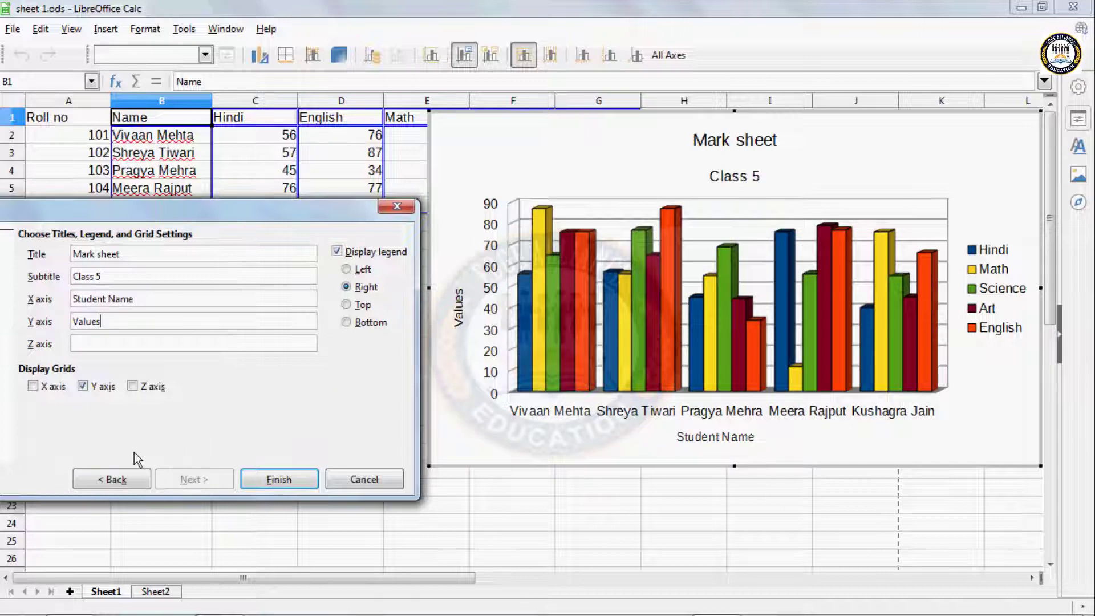
# Turn the Y axis grid off and back on, and the X axis grid on and back off.
pyautogui.click(89, 390)
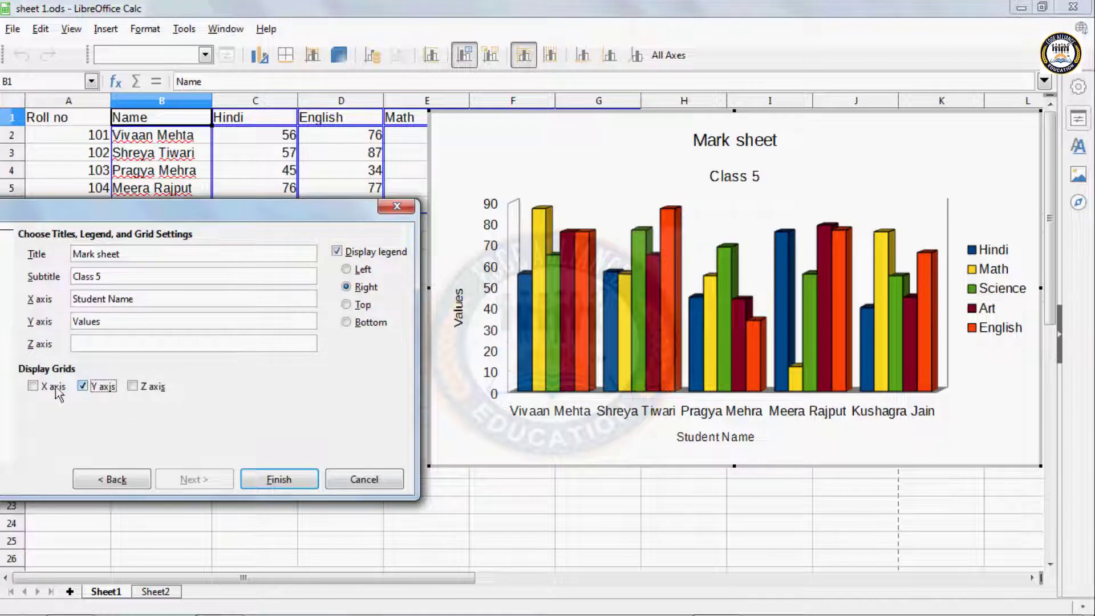
pyautogui.click(36, 386)
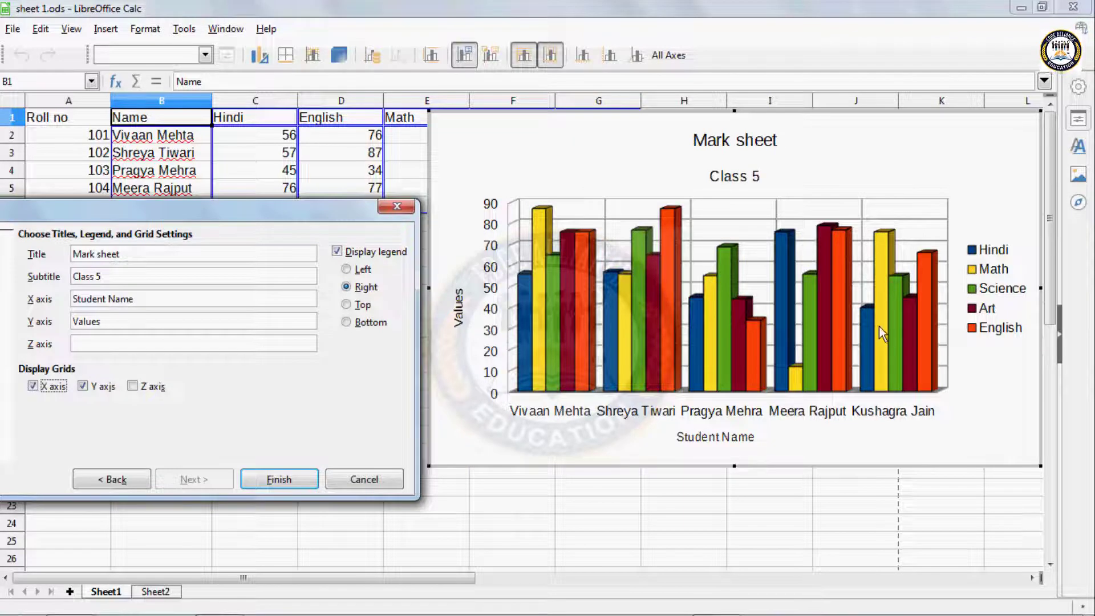
pyautogui.click(34, 387)
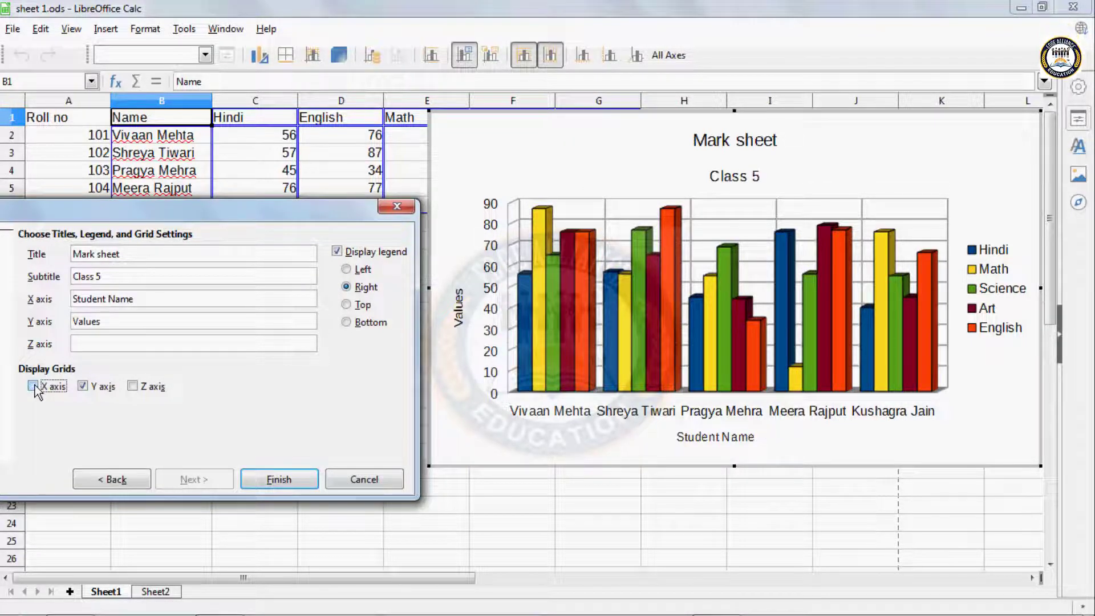
# Hide the legend and show it again, try the Left, Top and Bottom positions, and return it to Right.
pyautogui.click(337, 252)
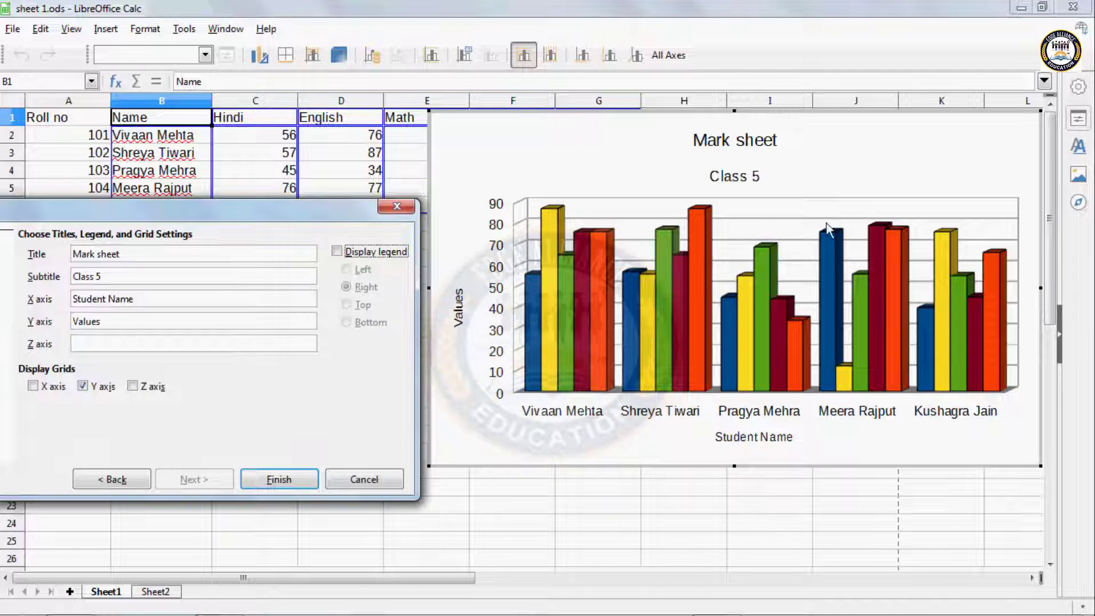
pyautogui.click(337, 252)
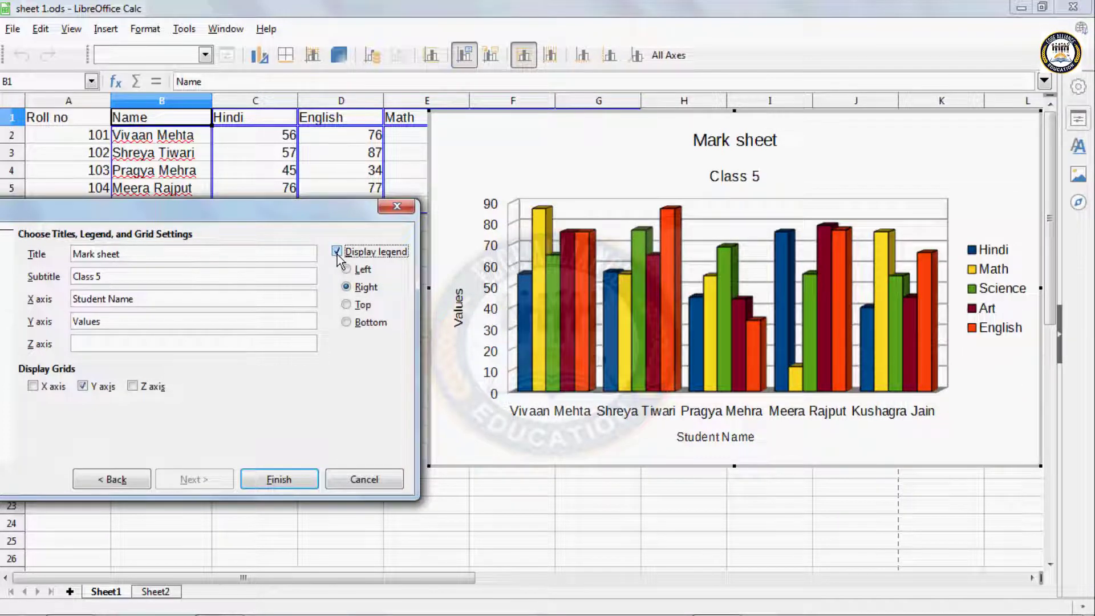
pyautogui.click(346, 270)
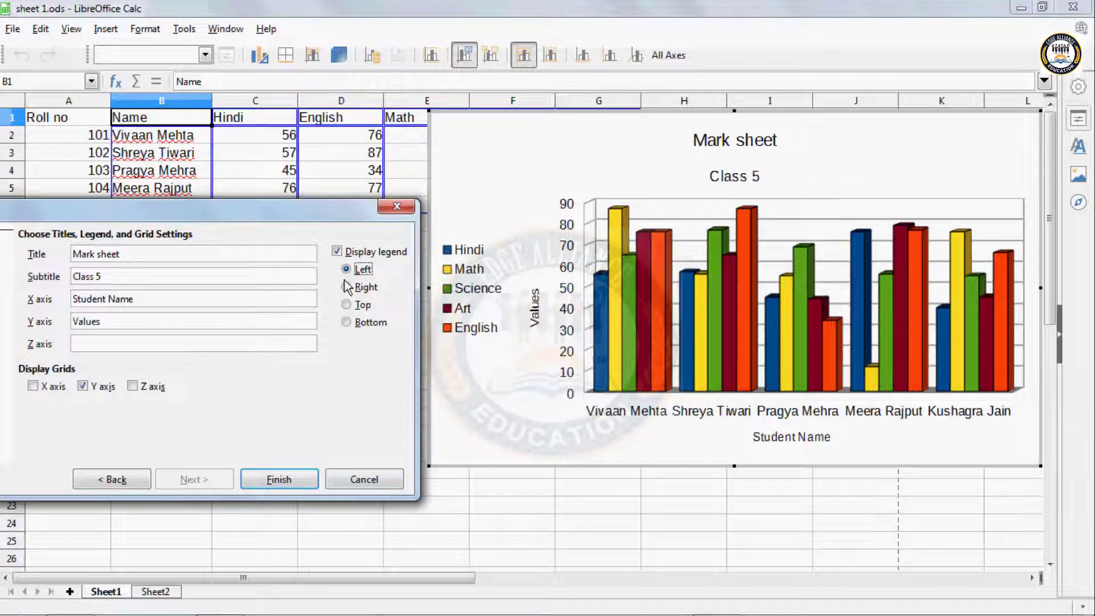
pyautogui.click(347, 287)
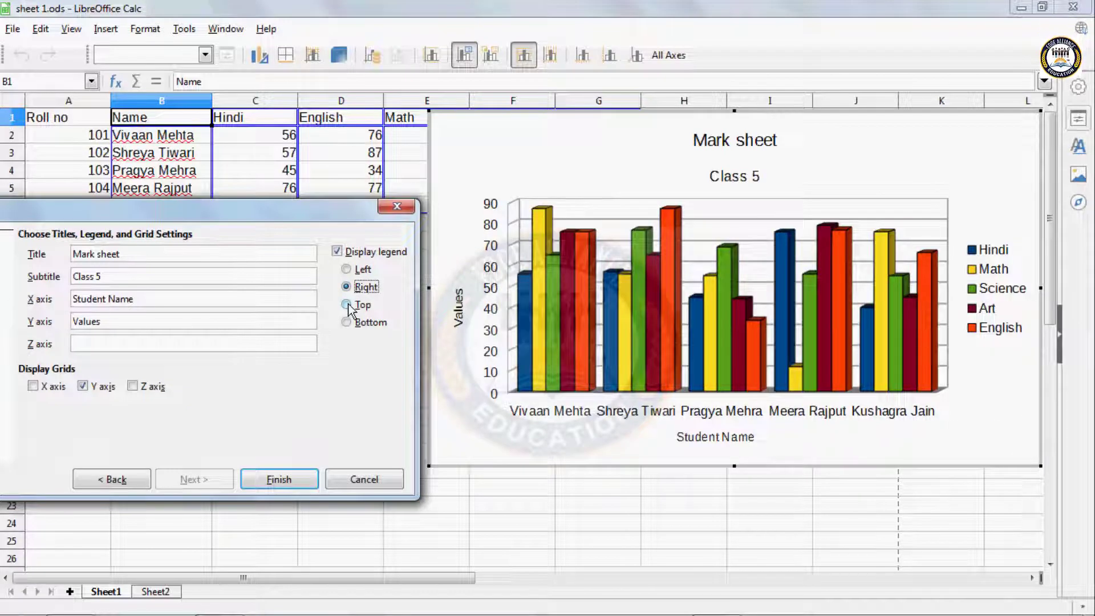
pyautogui.click(347, 306)
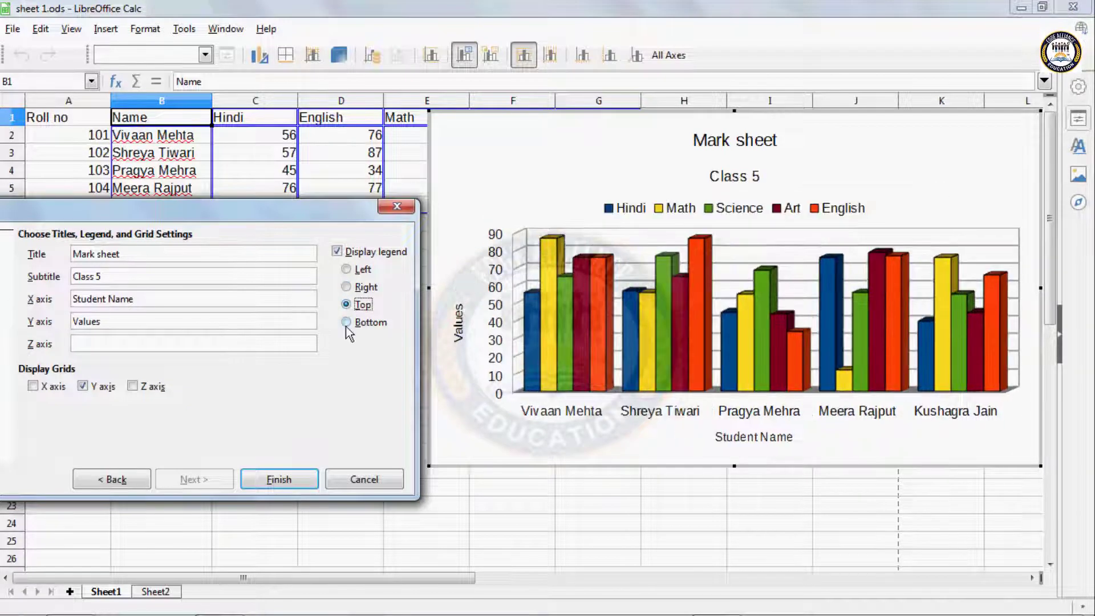
pyautogui.click(346, 322)
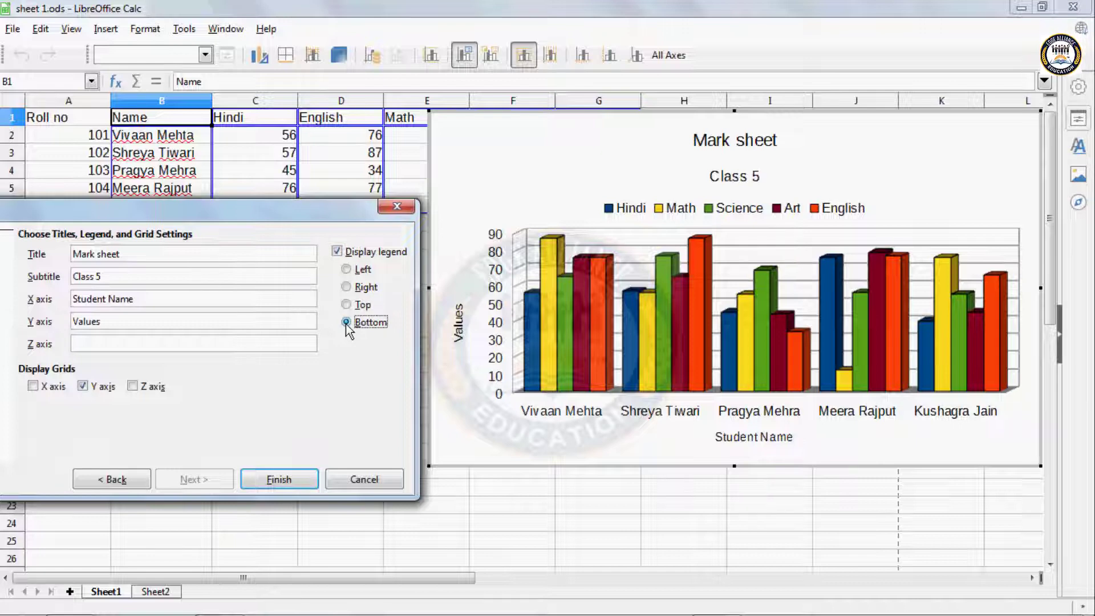
pyautogui.click(347, 287)
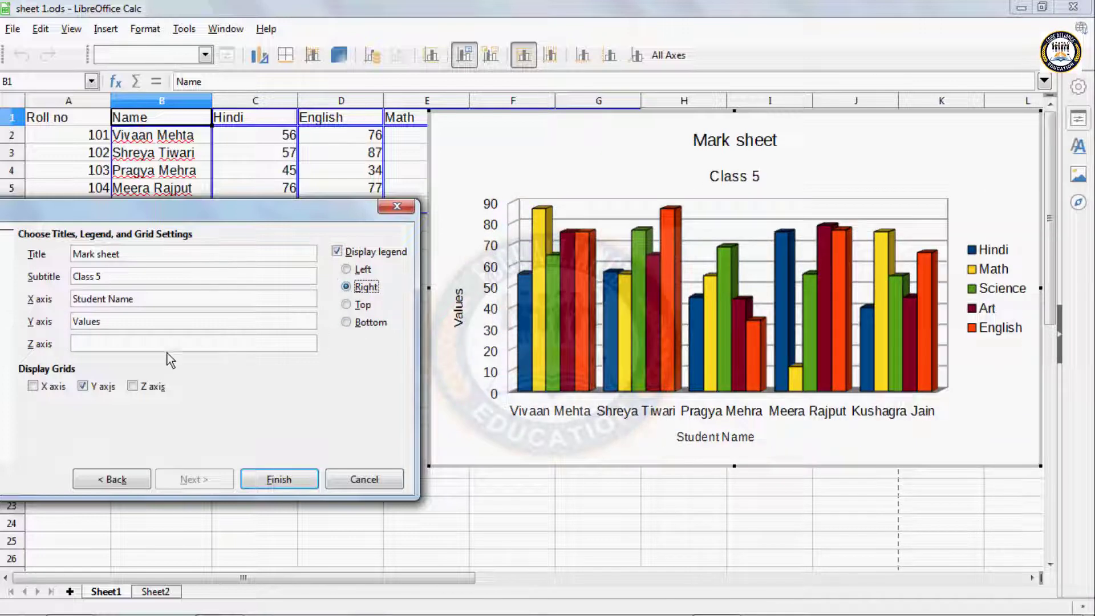
# Finish the Chart Wizard and move the chart down over the table's last rows, with its upper corner near cell B11.
pyautogui.click(261, 480)
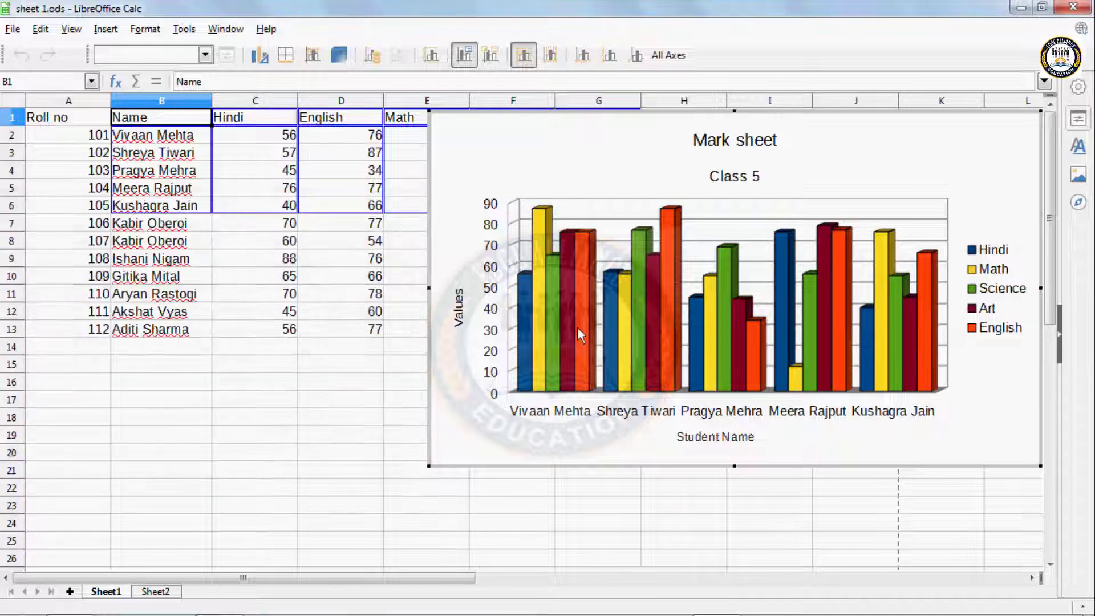
pyautogui.click(463, 114)
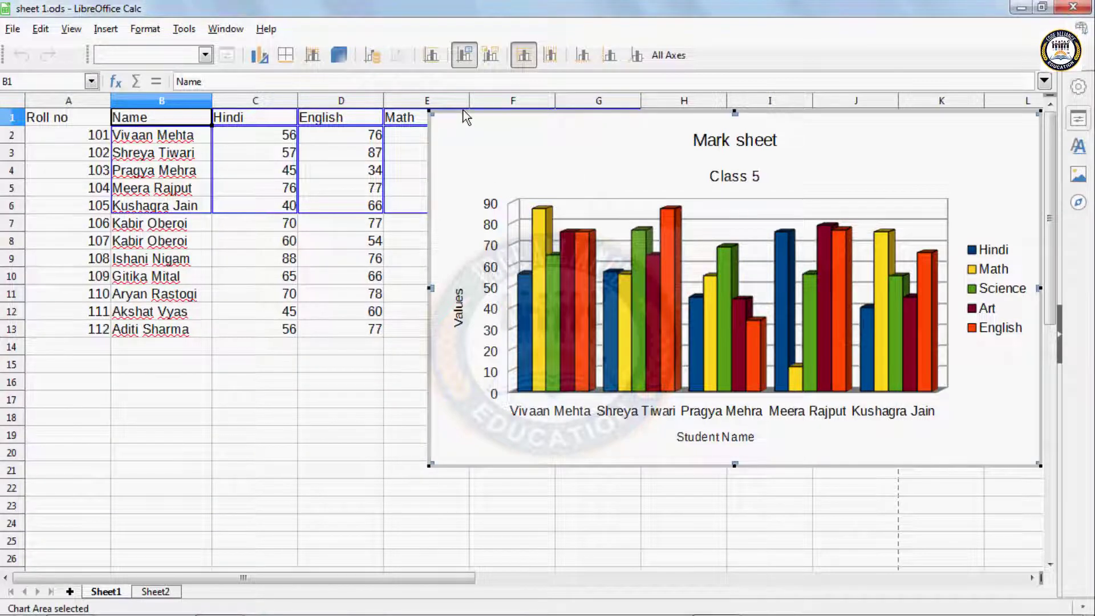
pyautogui.moveTo(463, 110); pyautogui.dragTo(341, 165)
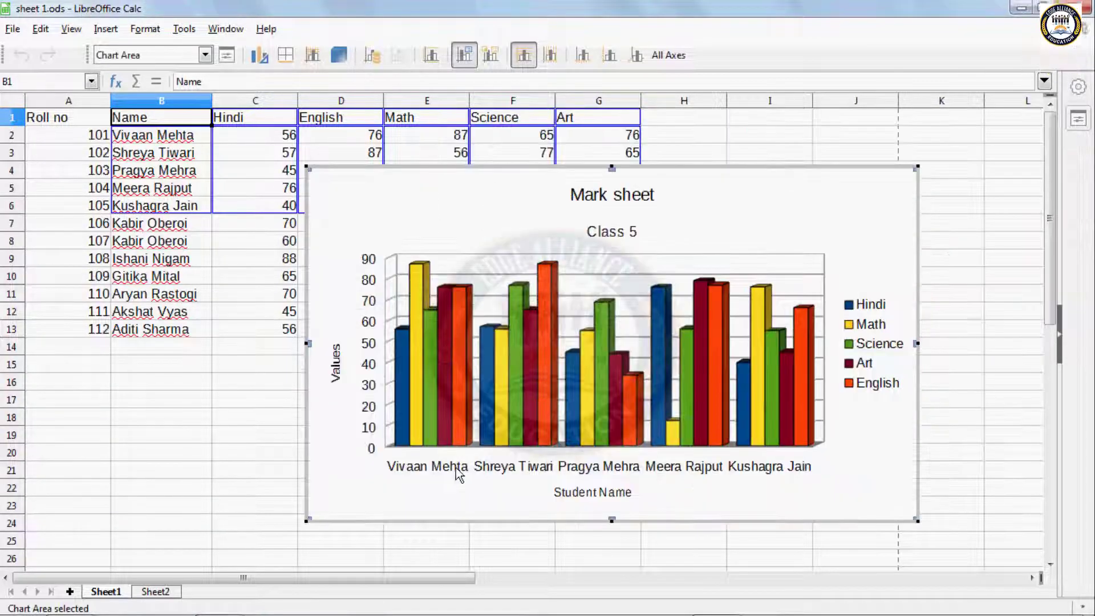
pyautogui.moveTo(449, 166); pyautogui.dragTo(306, 287)
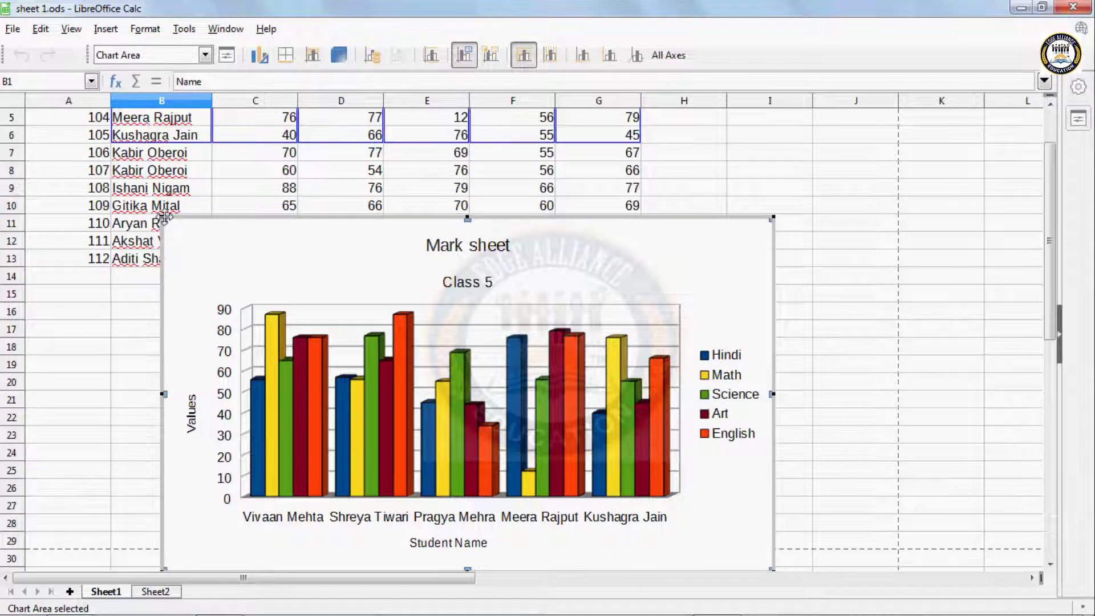
# Leave chart editing, shrink the chart object to about 5.09 x 2.88 inches, and place it below the marks table, starting near row 16.
pyautogui.click(737, 220)
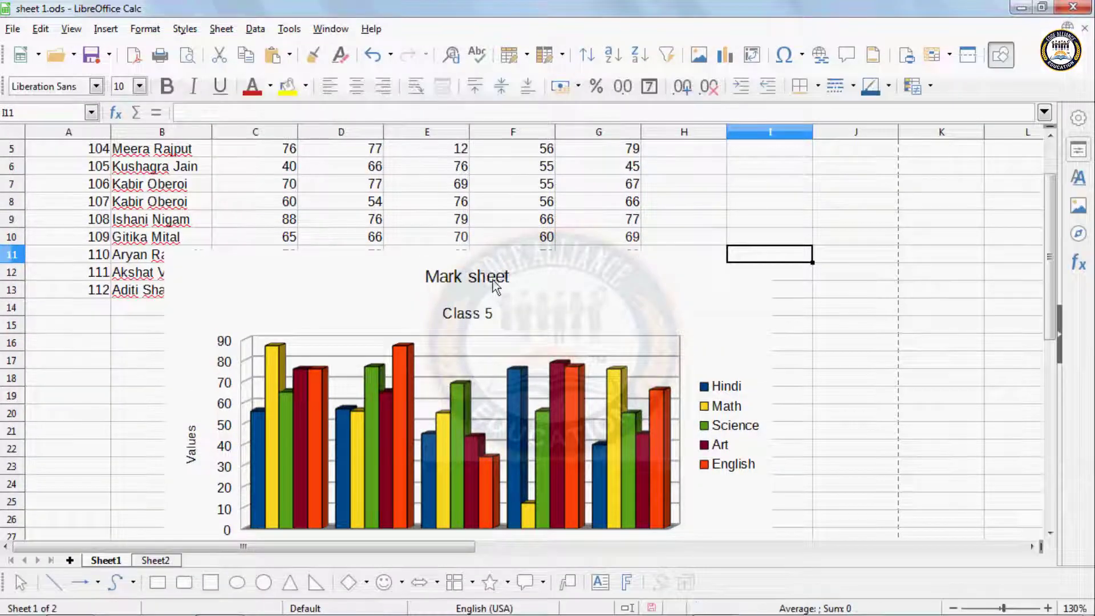
pyautogui.scroll(-1, 493, 286)
pyautogui.click(167, 201)
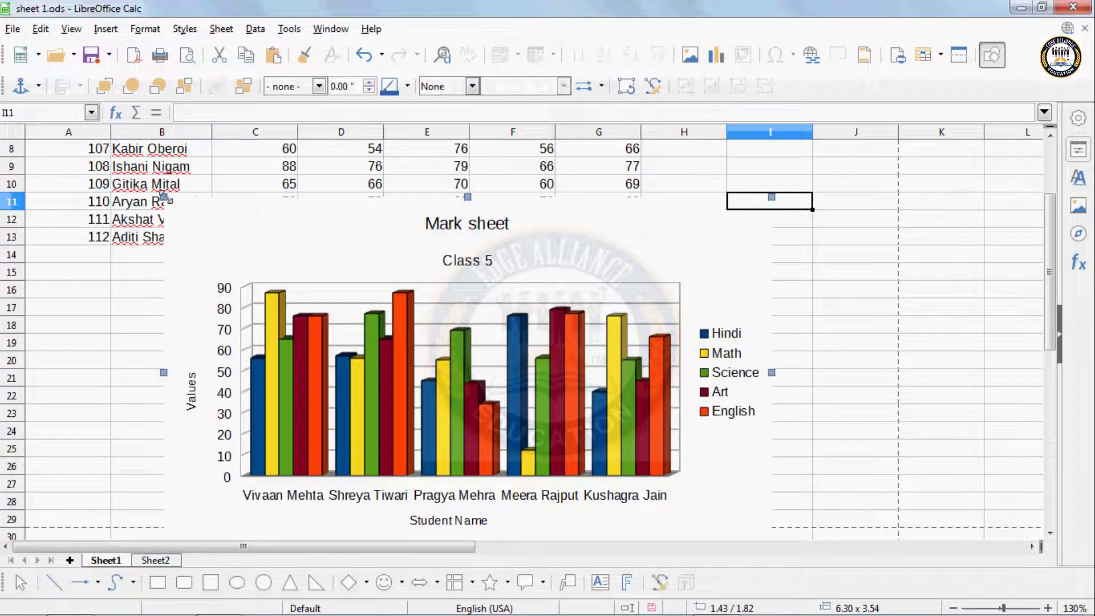
pyautogui.moveTo(165, 199); pyautogui.dragTo(285, 266)
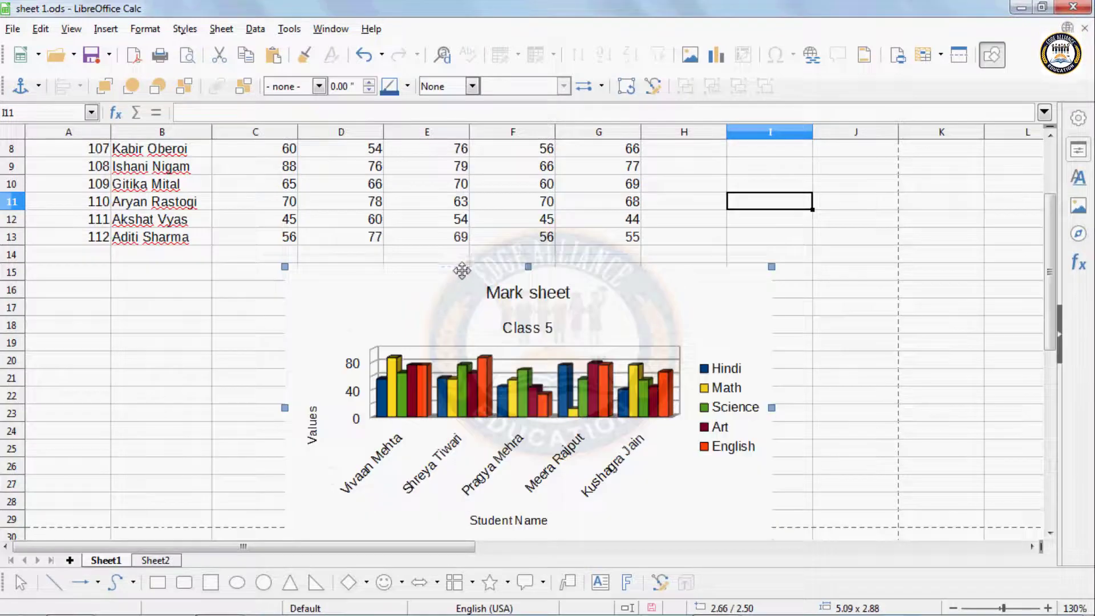
pyautogui.moveTo(462, 270); pyautogui.dragTo(358, 287)
# Reopen the chart for editing, select the Chart Area and then the Chart element, and stretch the plot taller by extending its lower edge.
pyautogui.doubleClick(348, 324)
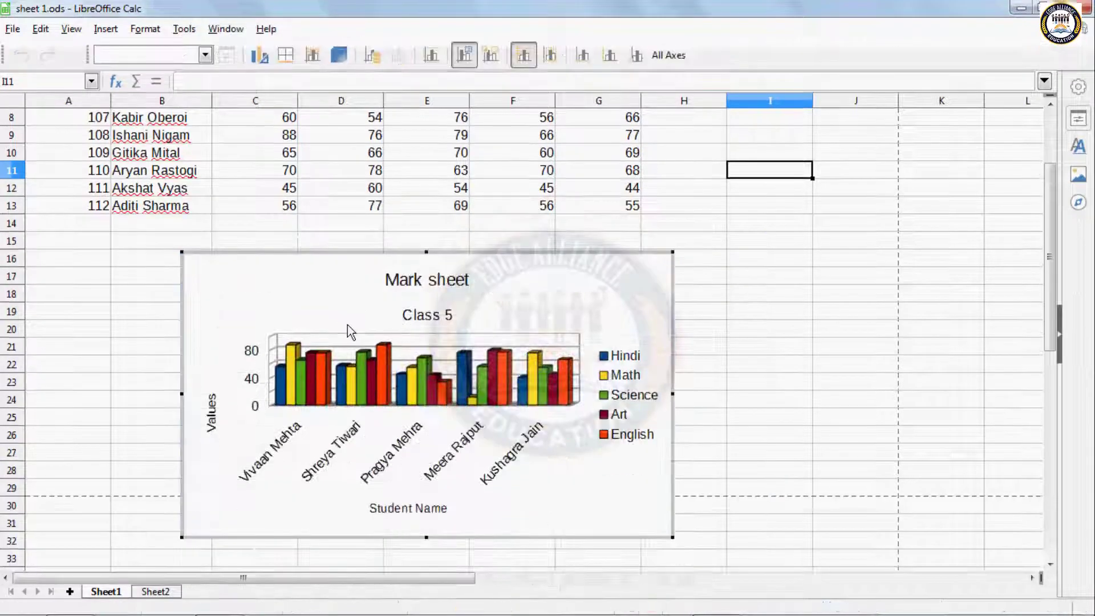
pyautogui.click(206, 54)
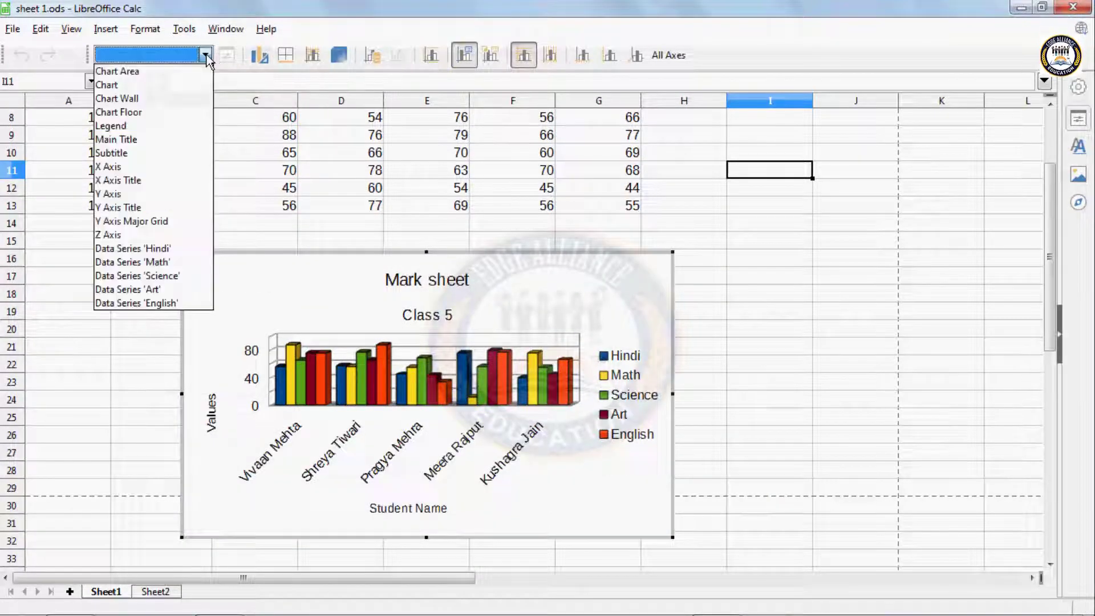
pyautogui.click(142, 75)
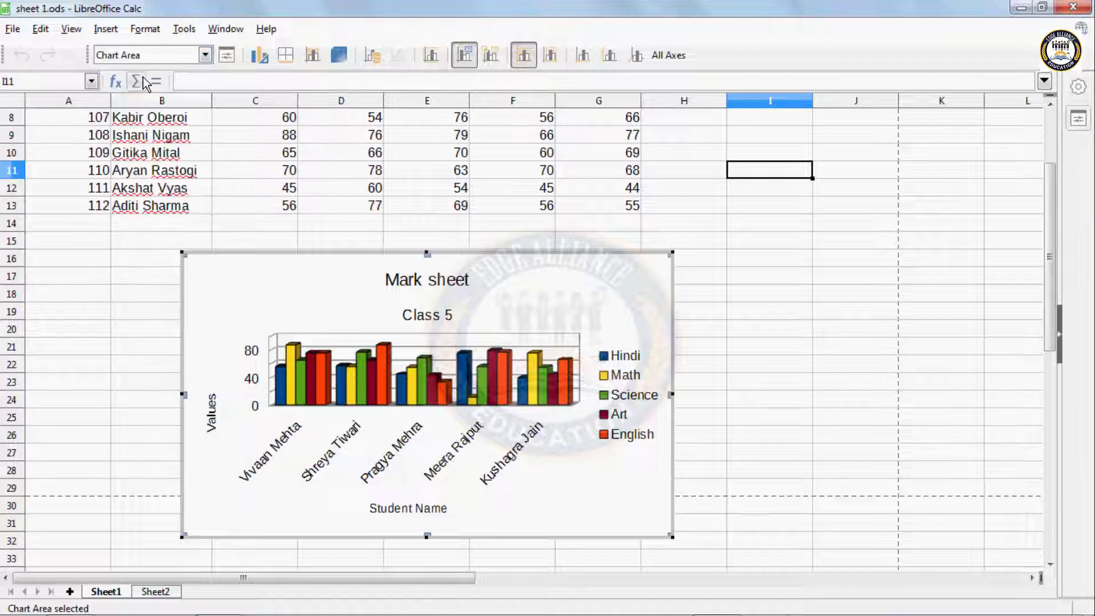
pyautogui.click(205, 54)
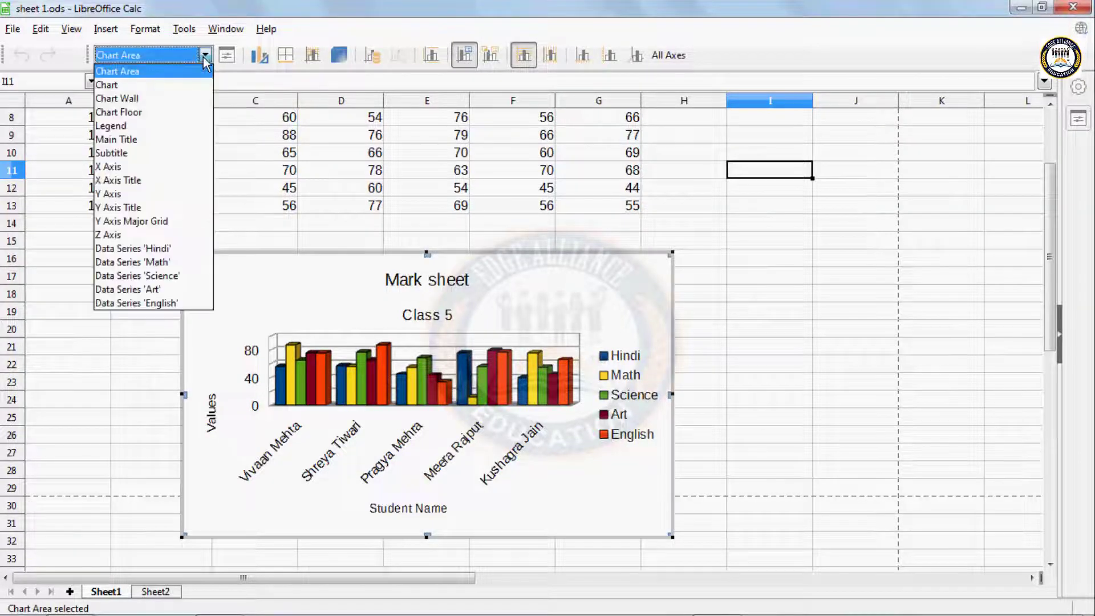
pyautogui.click(127, 84)
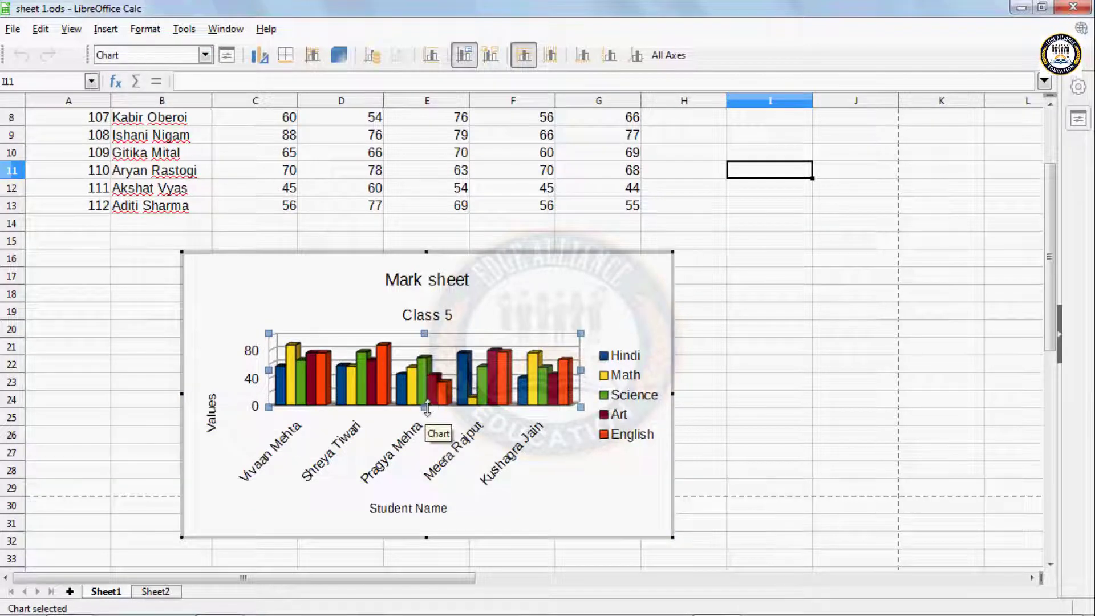
pyautogui.moveTo(424, 407); pyautogui.dragTo(422, 444)
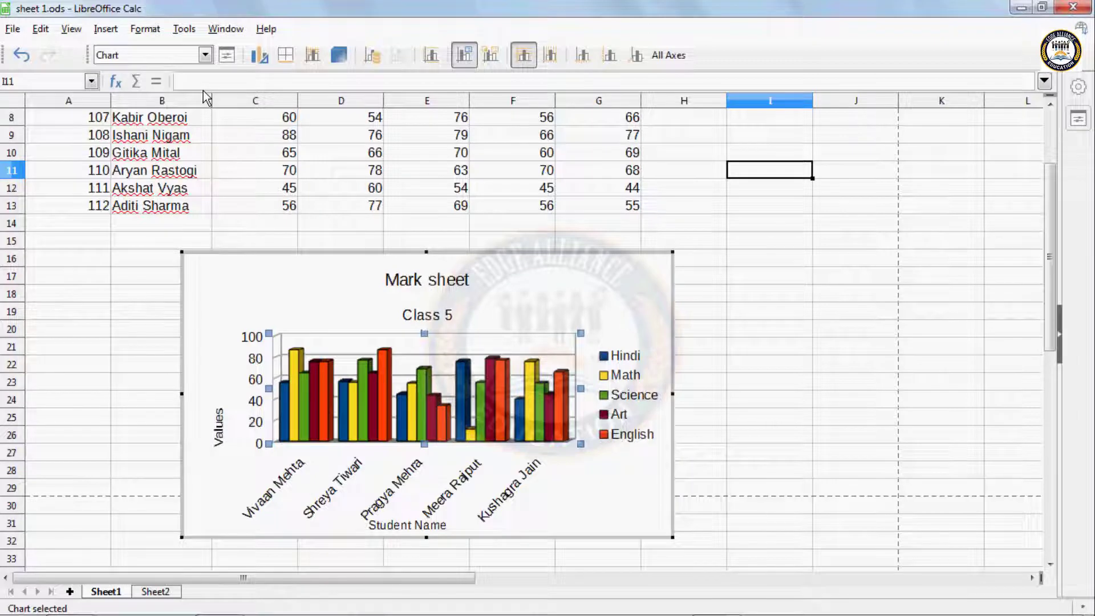
# Select the Chart Wall, then the Chart Floor, and finally the Chart Area to show each chart element.
pyautogui.click(205, 54)
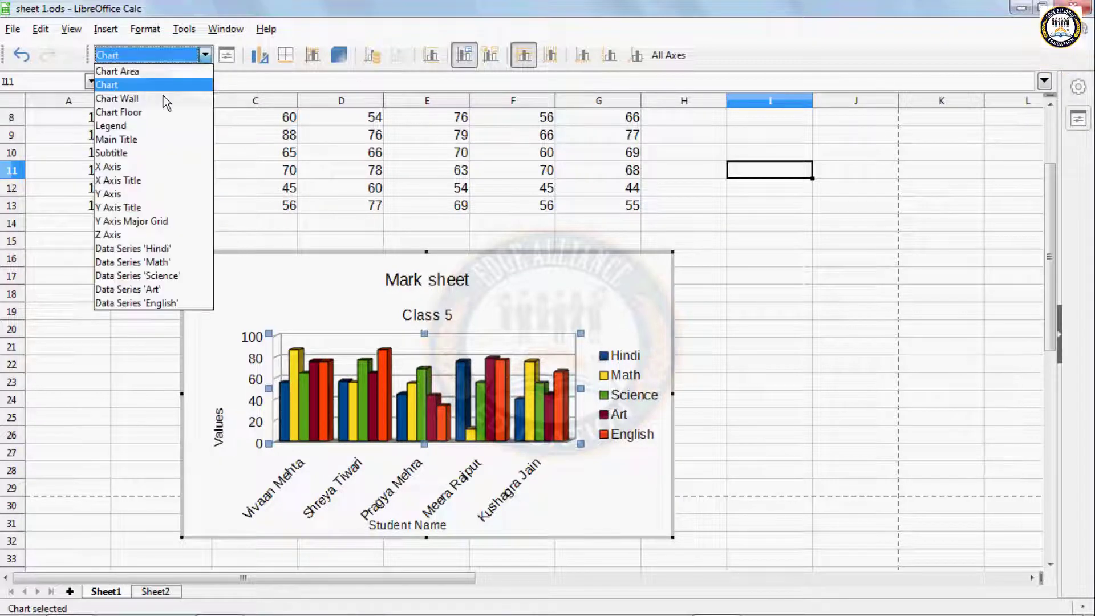
pyautogui.click(156, 100)
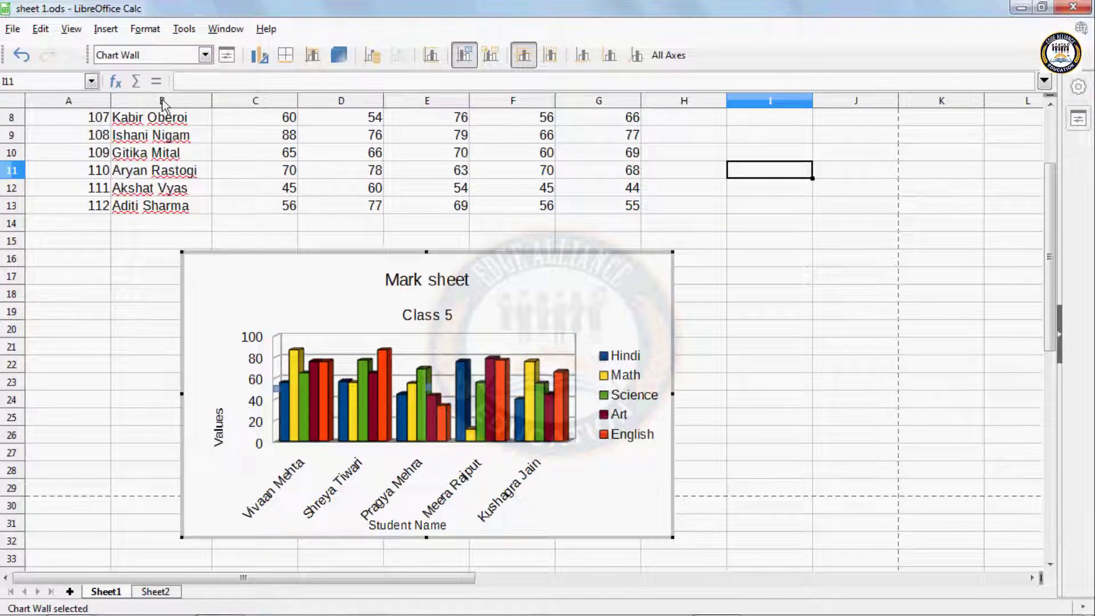
pyautogui.click(205, 55)
pyautogui.click(148, 112)
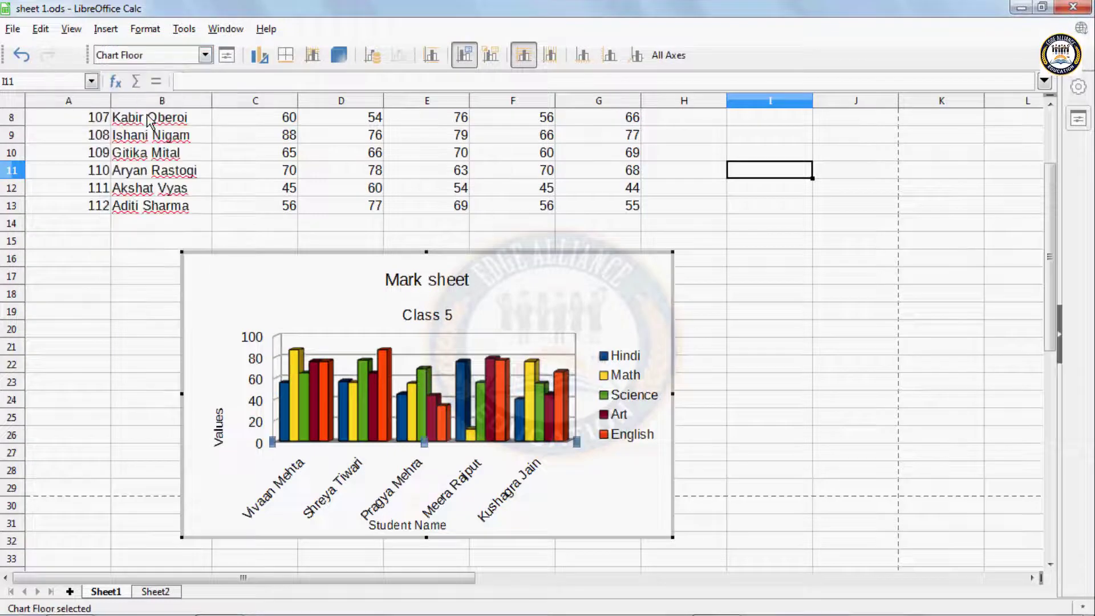
pyautogui.click(581, 479)
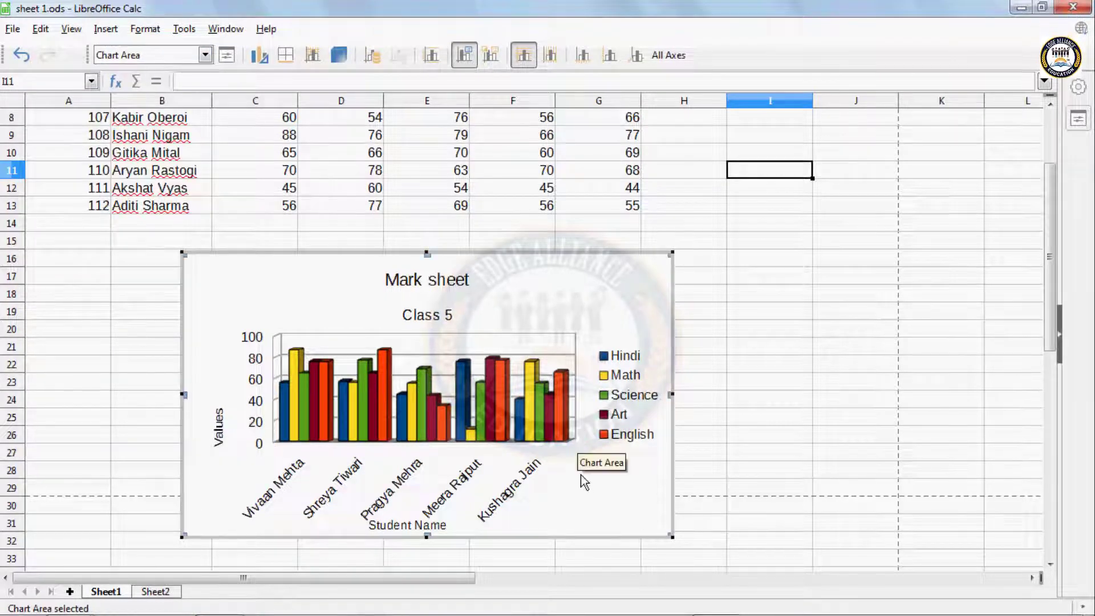
# Leave chart editing, enlarge the chart object by its lower corner to about column J and row 38, and reopen it for editing.
pyautogui.click(678, 541)
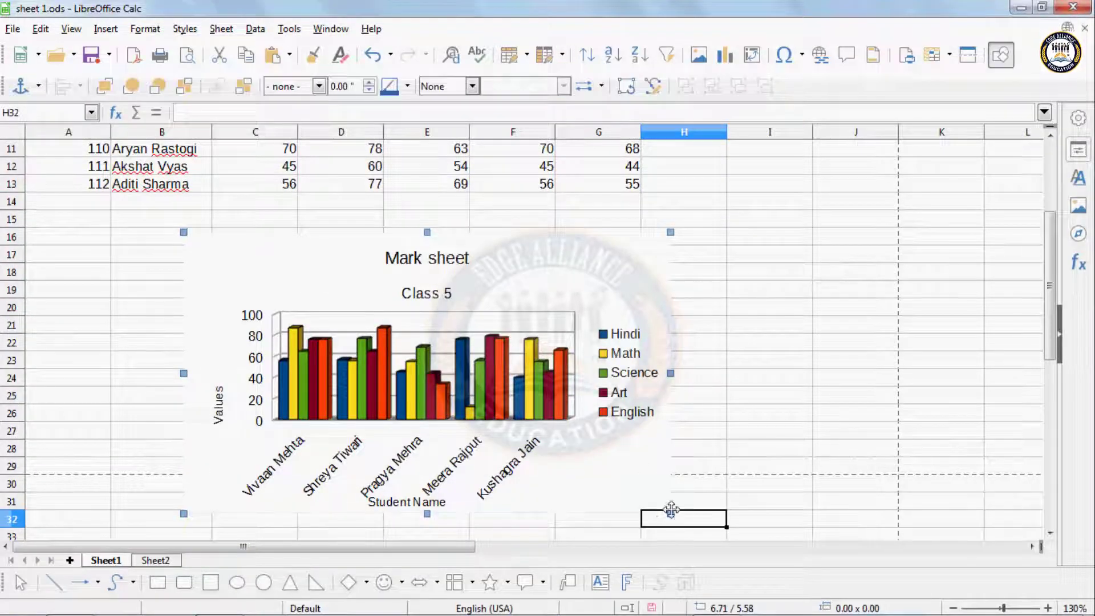
pyautogui.moveTo(672, 515); pyautogui.dragTo(881, 495)
pyautogui.doubleClick(502, 374)
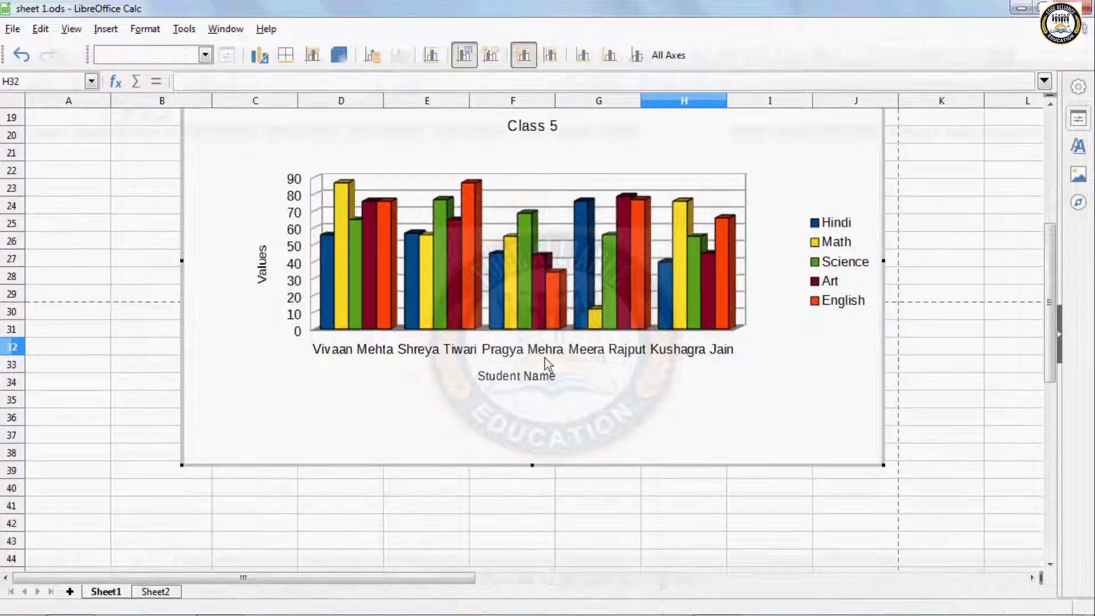
# Select the Chart Area element and open its area fill formatting.
pyautogui.click(204, 55)
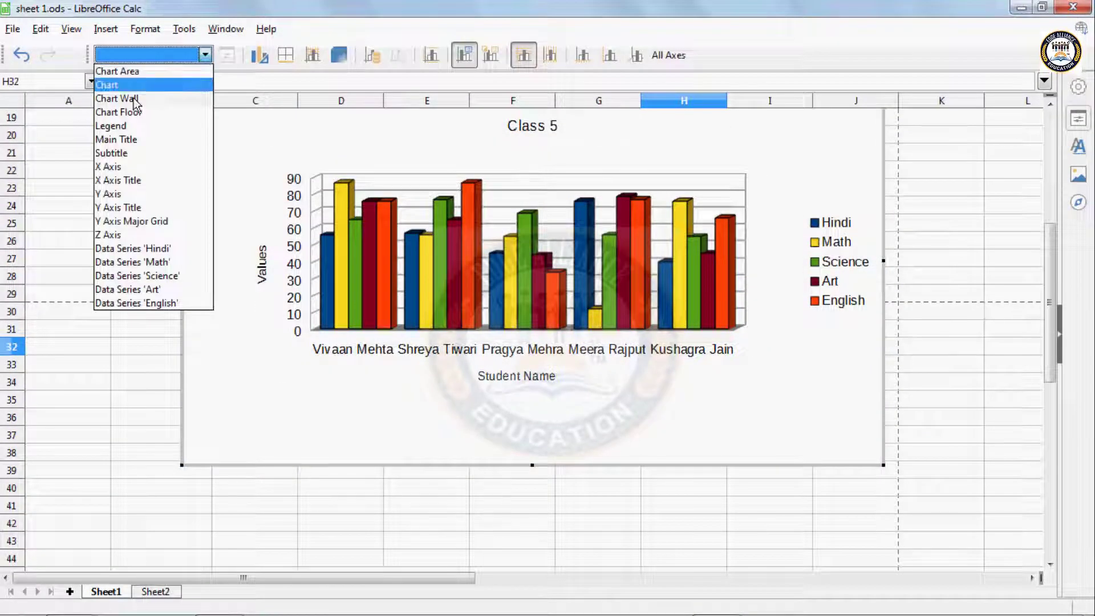
pyautogui.click(123, 73)
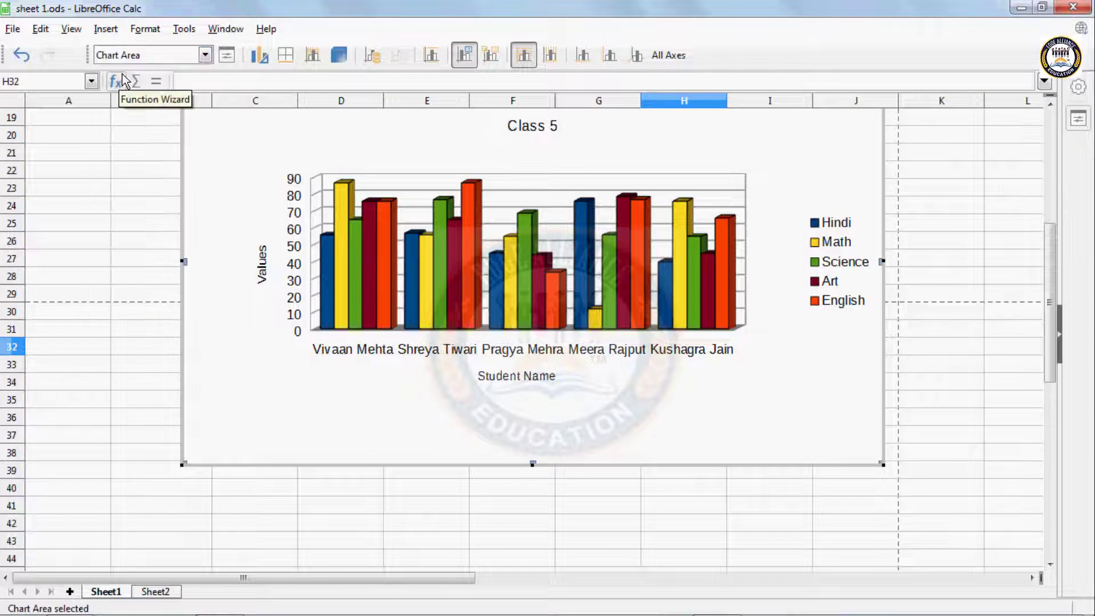
pyautogui.click(228, 55)
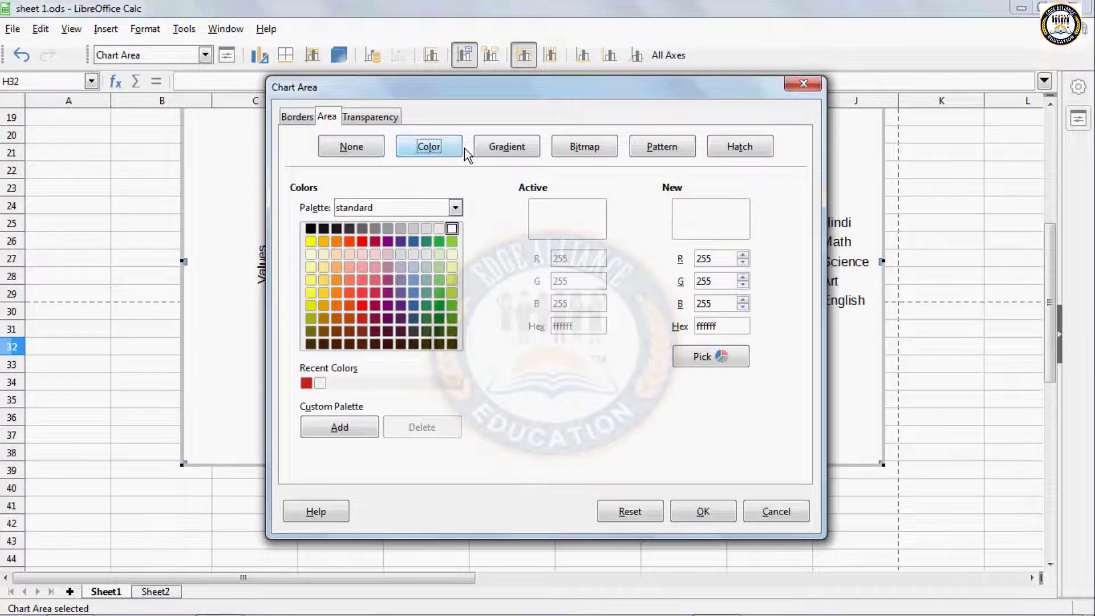
# Try the London Mist and green ellipsoid gradients for the chart area, and preview the bitmap, pattern, hatch and color fills.
pyautogui.click(502, 149)
pyautogui.click(418, 277)
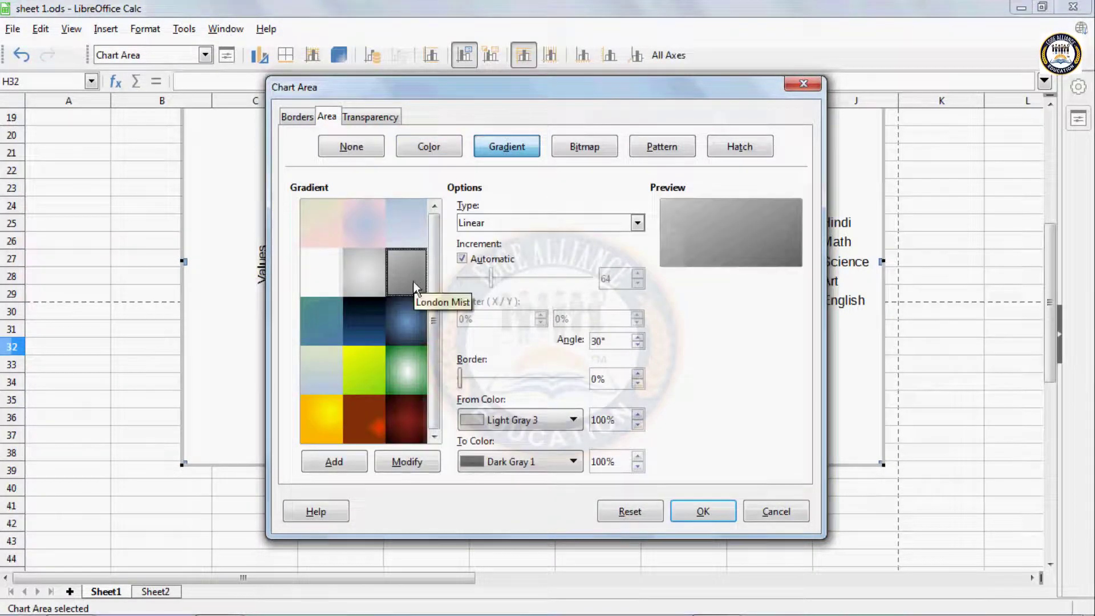
pyautogui.click(394, 358)
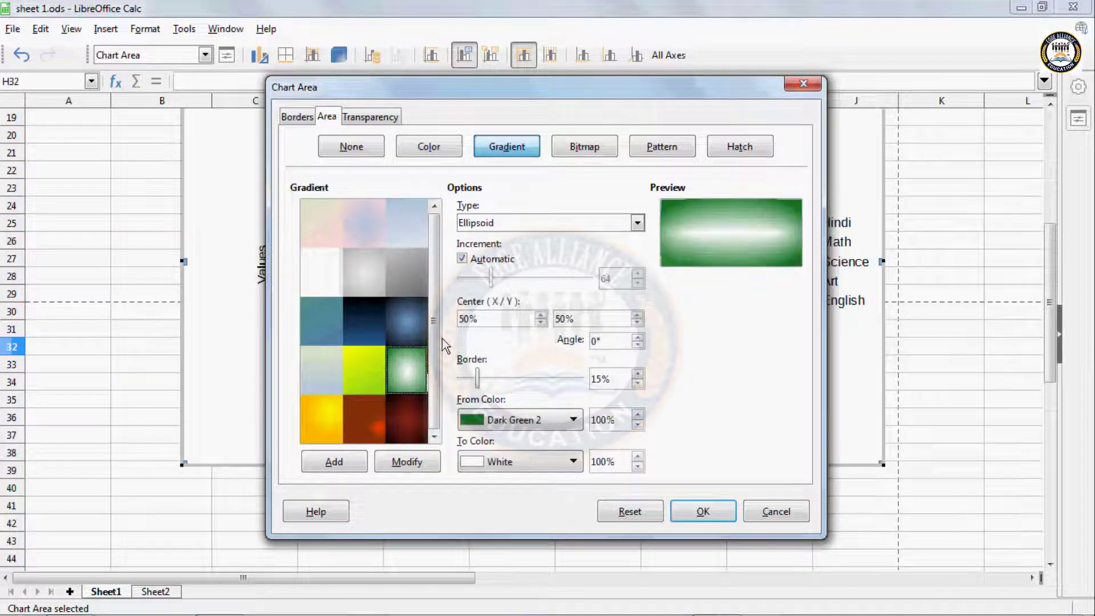
pyautogui.click(580, 148)
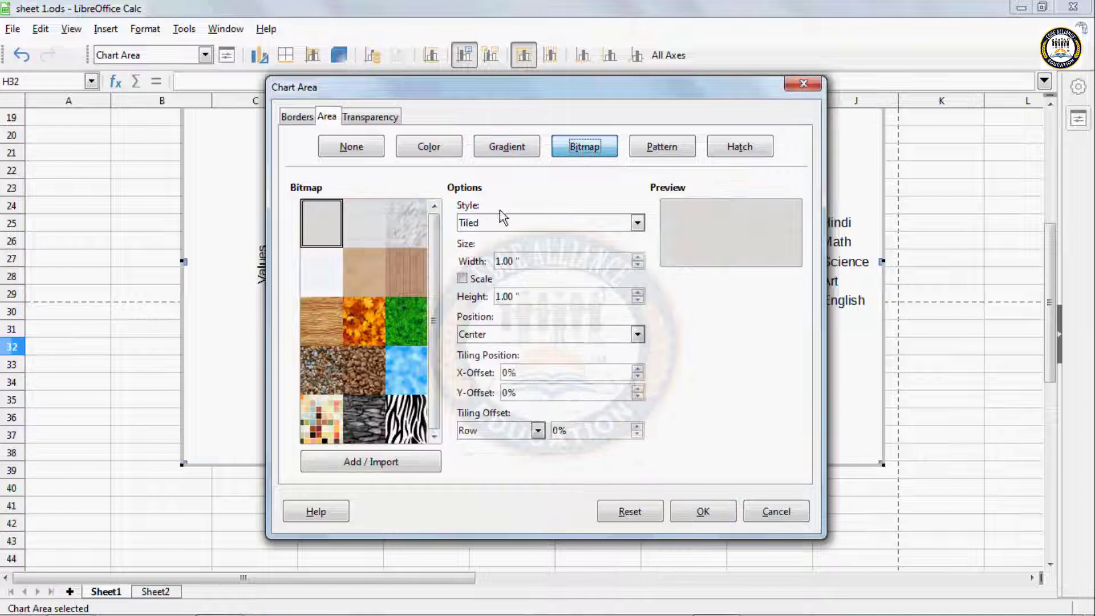
pyautogui.click(387, 223)
pyautogui.click(660, 143)
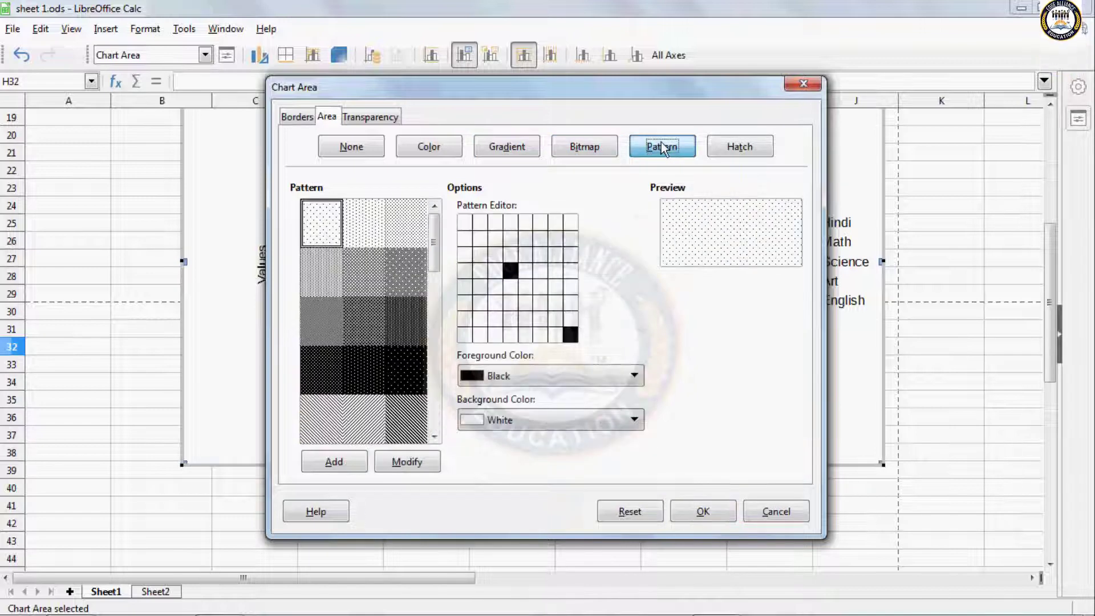
pyautogui.click(762, 156)
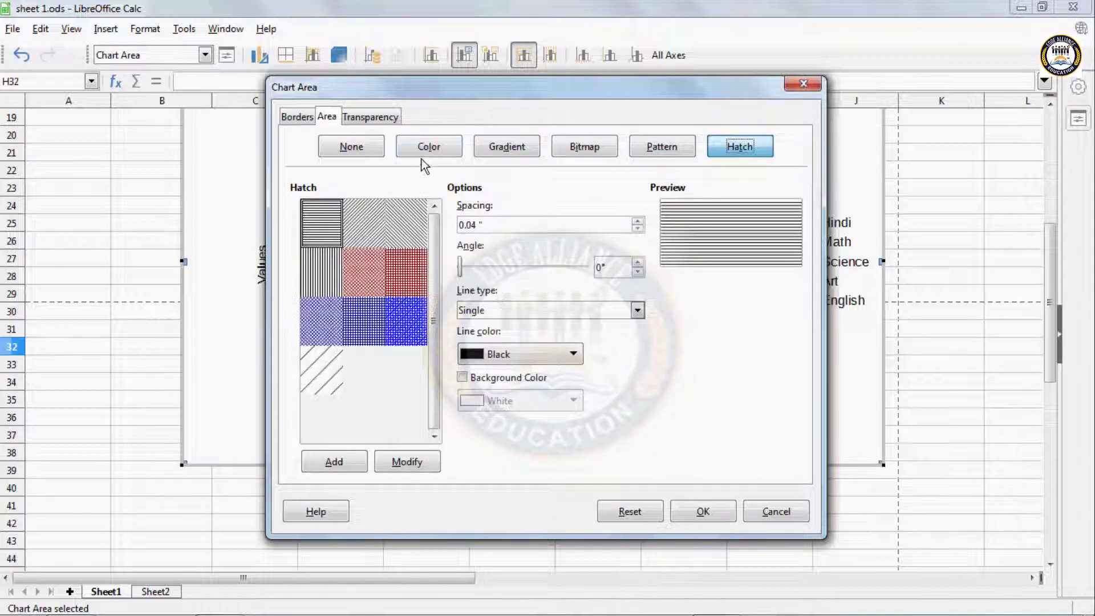
pyautogui.click(436, 149)
# Fill the chart area with the tiled rough light-gray bitmap texture and apply it.
pyautogui.click(568, 145)
pyautogui.click(406, 240)
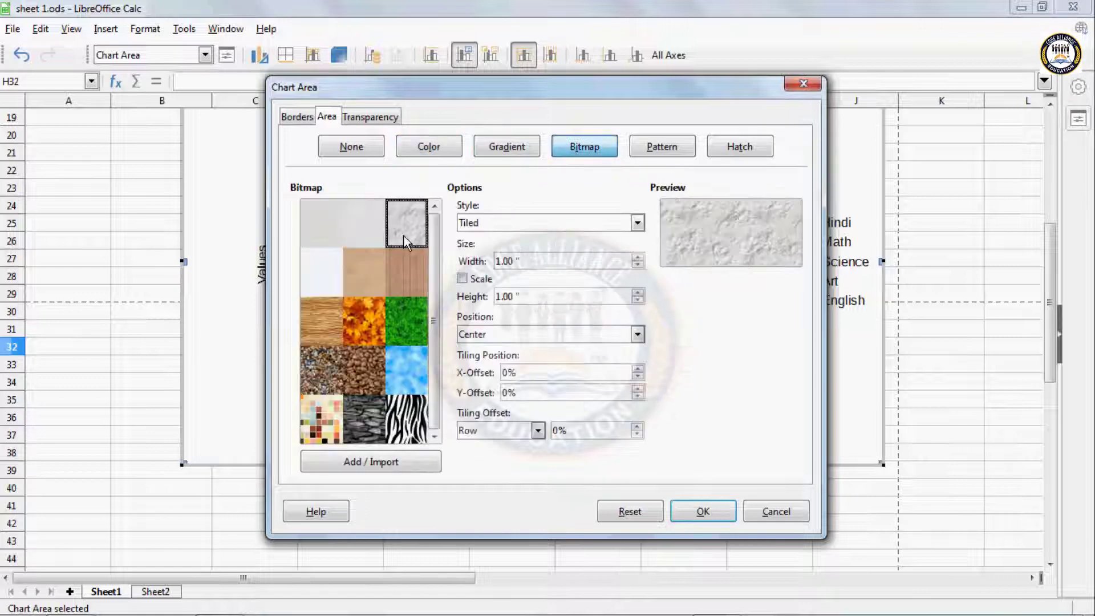
pyautogui.click(705, 512)
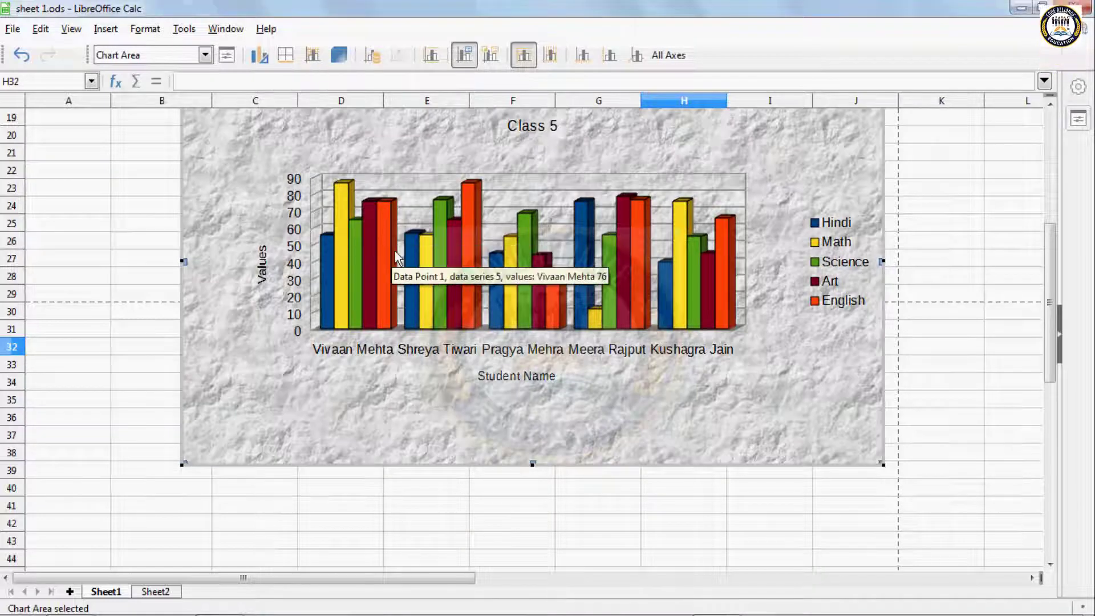
# Select the X Axis element and set its label font color to Red.
pyautogui.moveTo(1044, 255); pyautogui.dragTo(1051, 201)
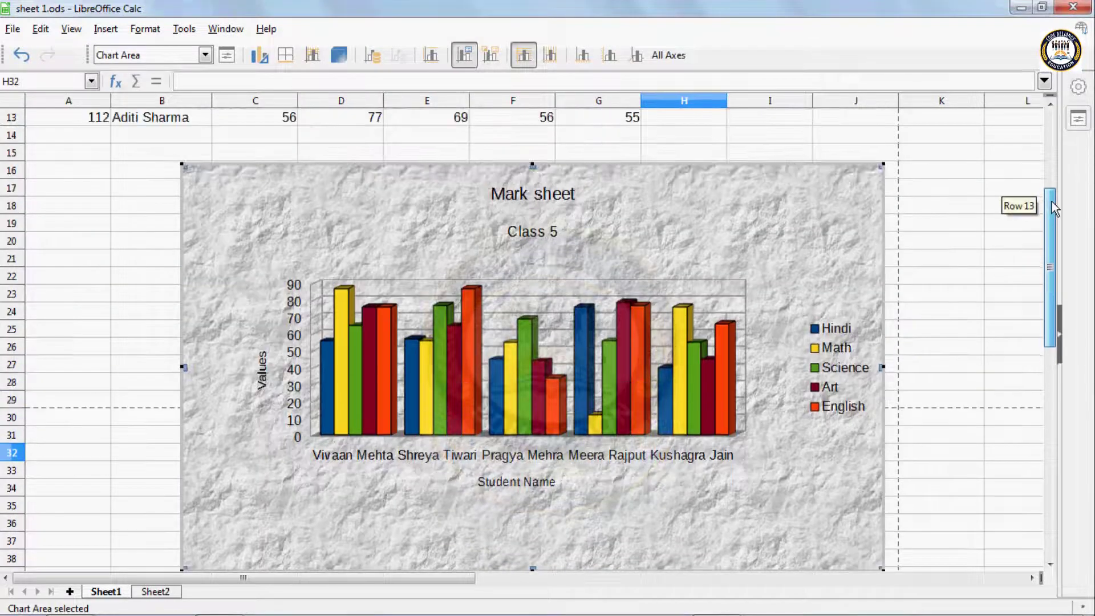
pyautogui.click(205, 55)
pyautogui.click(118, 171)
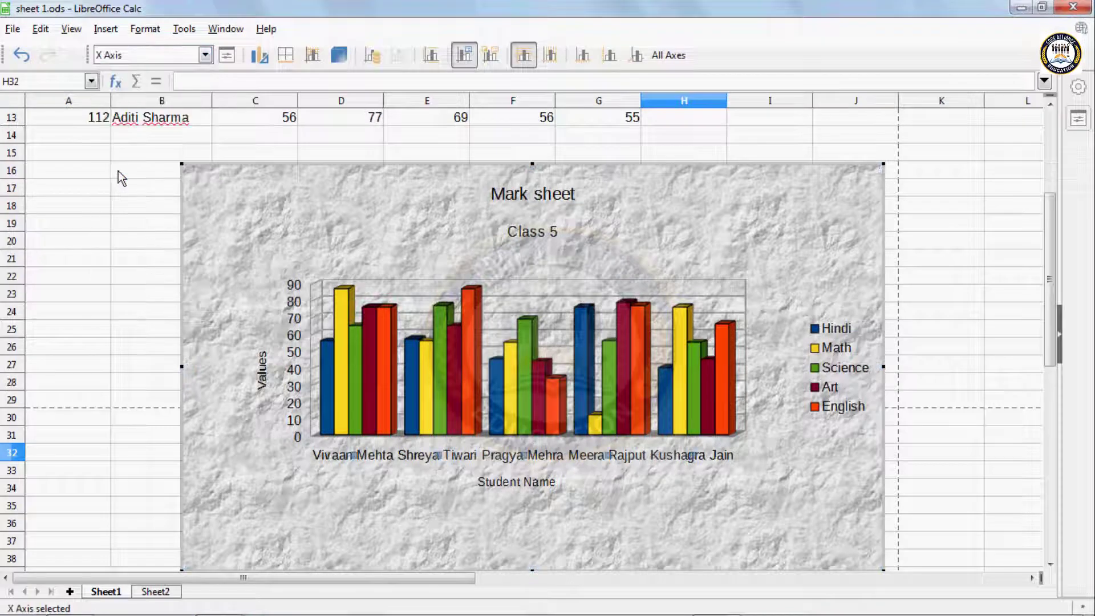
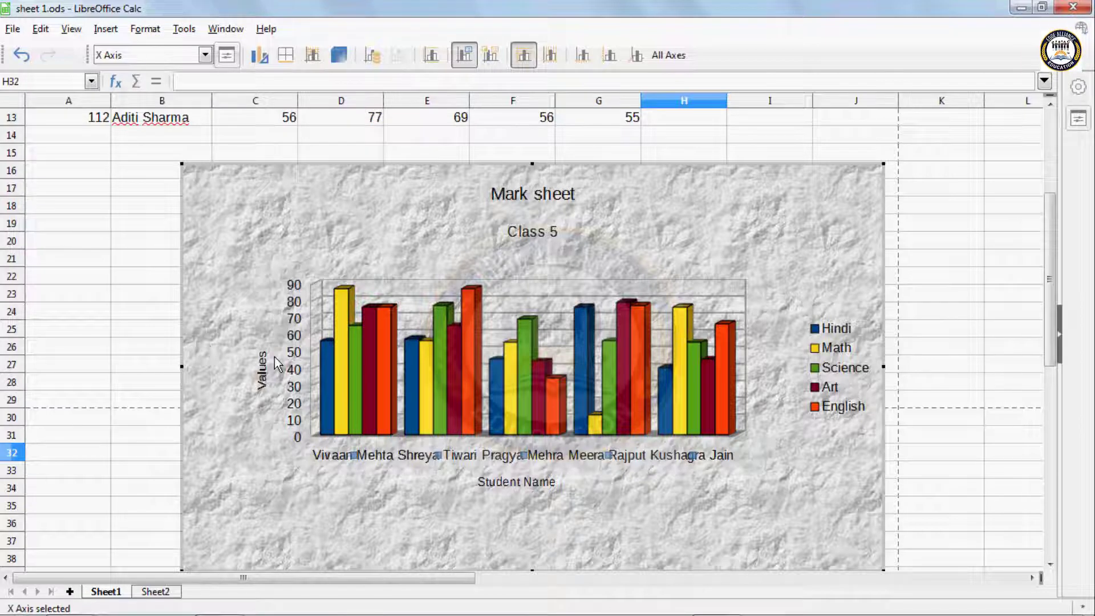
pyautogui.click(227, 55)
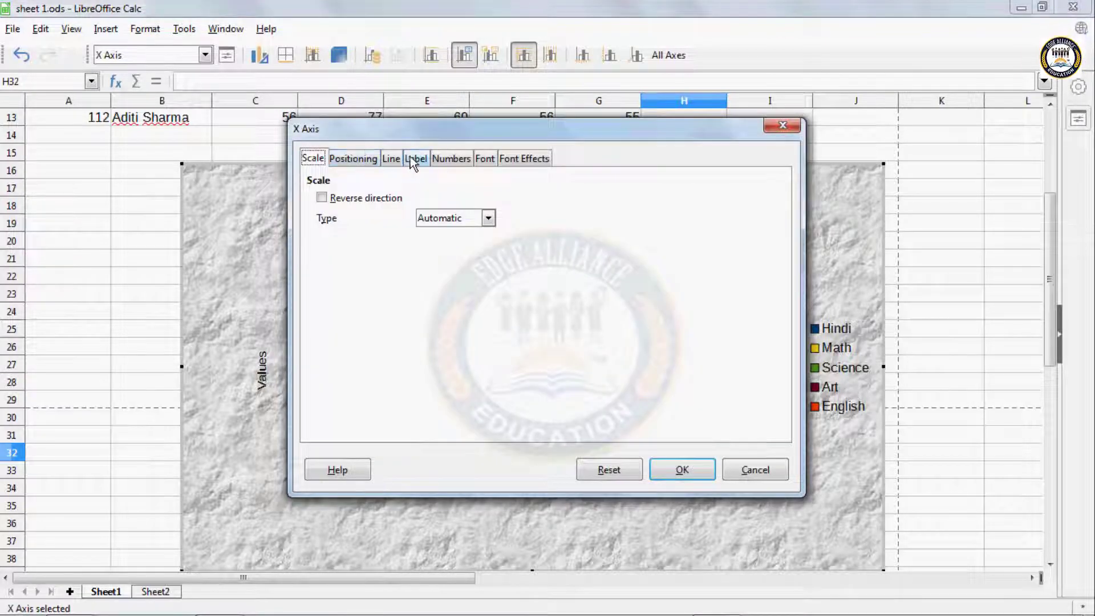
pyautogui.click(484, 159)
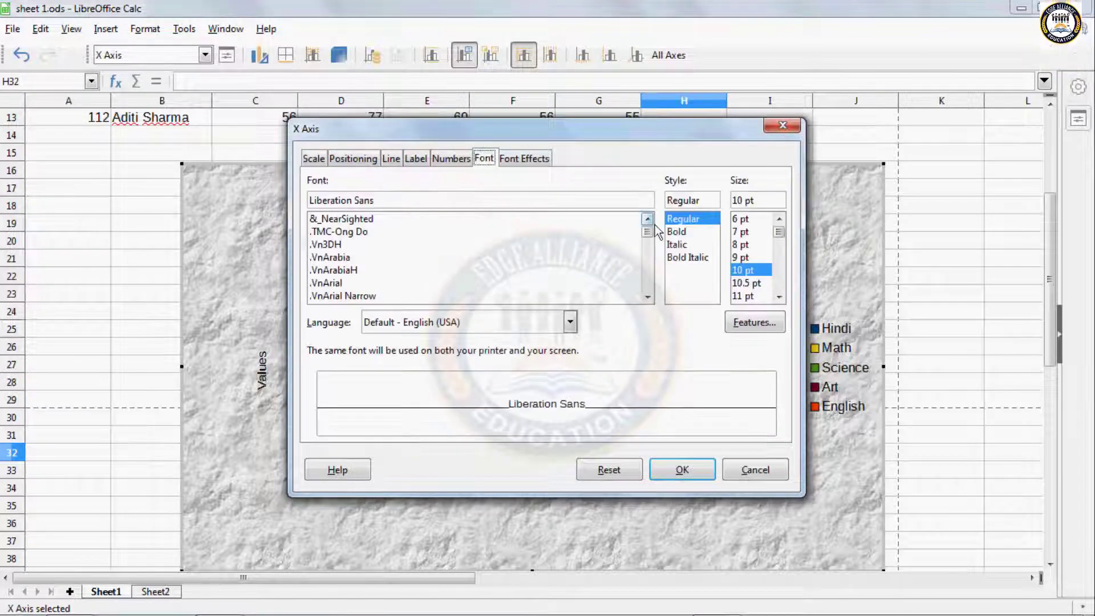
pyautogui.click(523, 159)
pyautogui.click(409, 203)
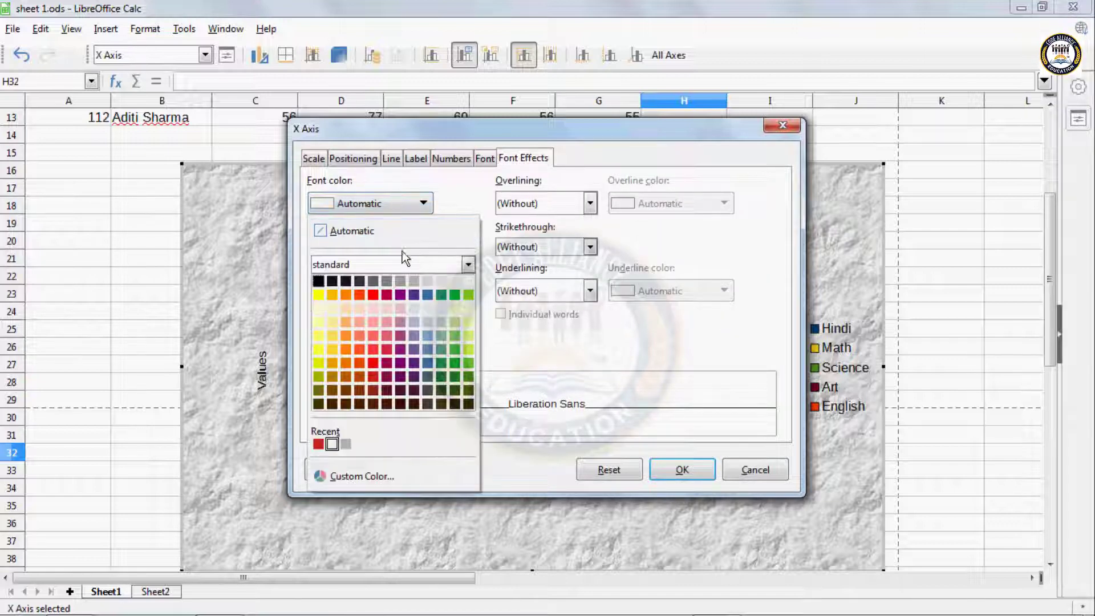
pyautogui.click(374, 296)
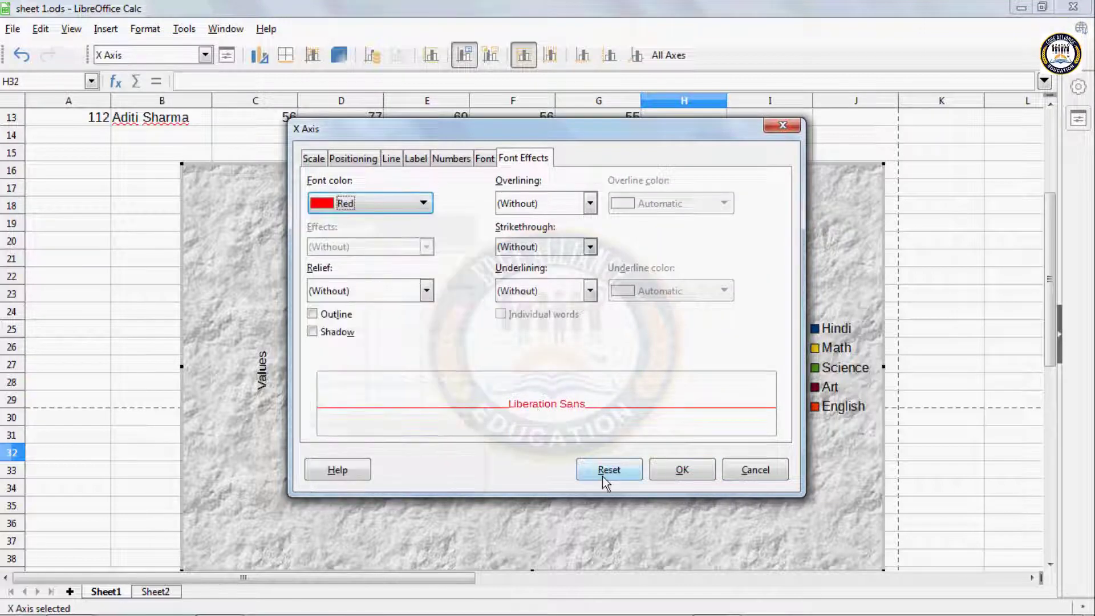
pyautogui.click(678, 467)
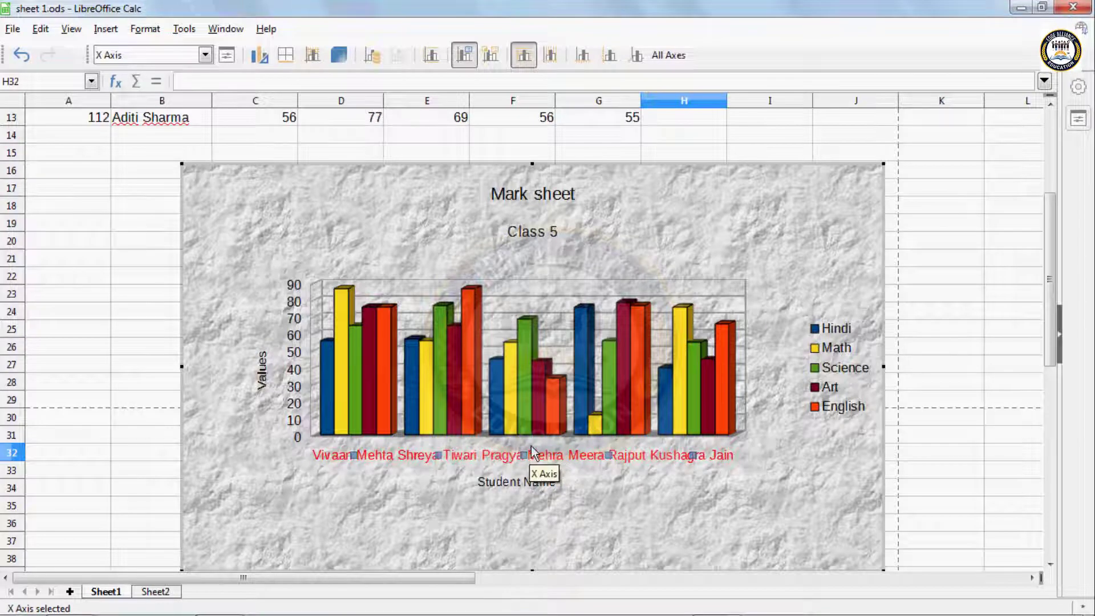
# Look at the chart type options and dismiss them.
pyautogui.click(257, 55)
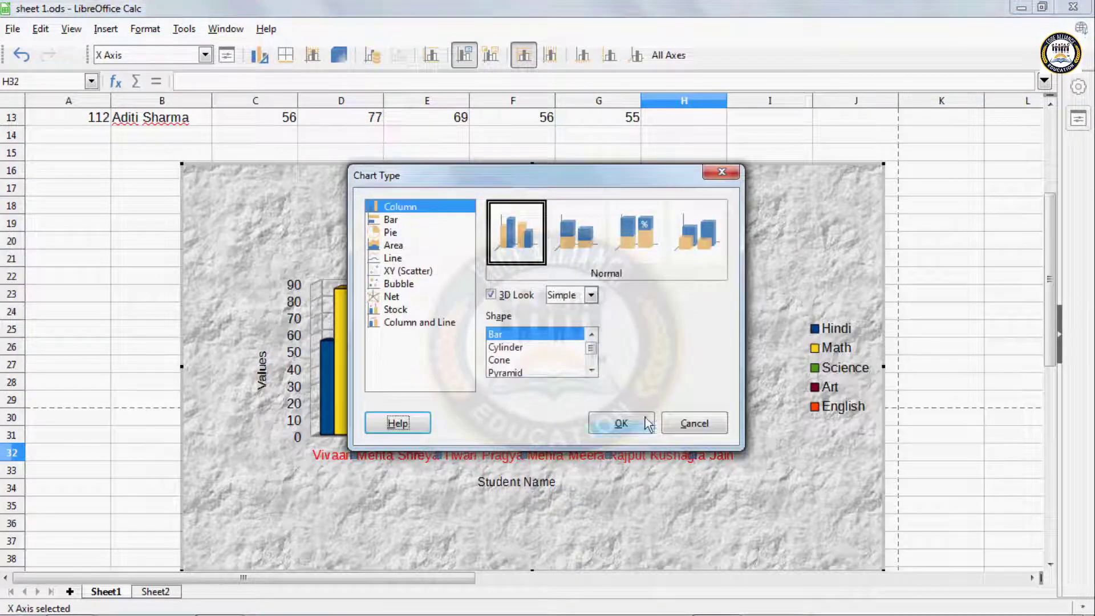
pyautogui.click(696, 425)
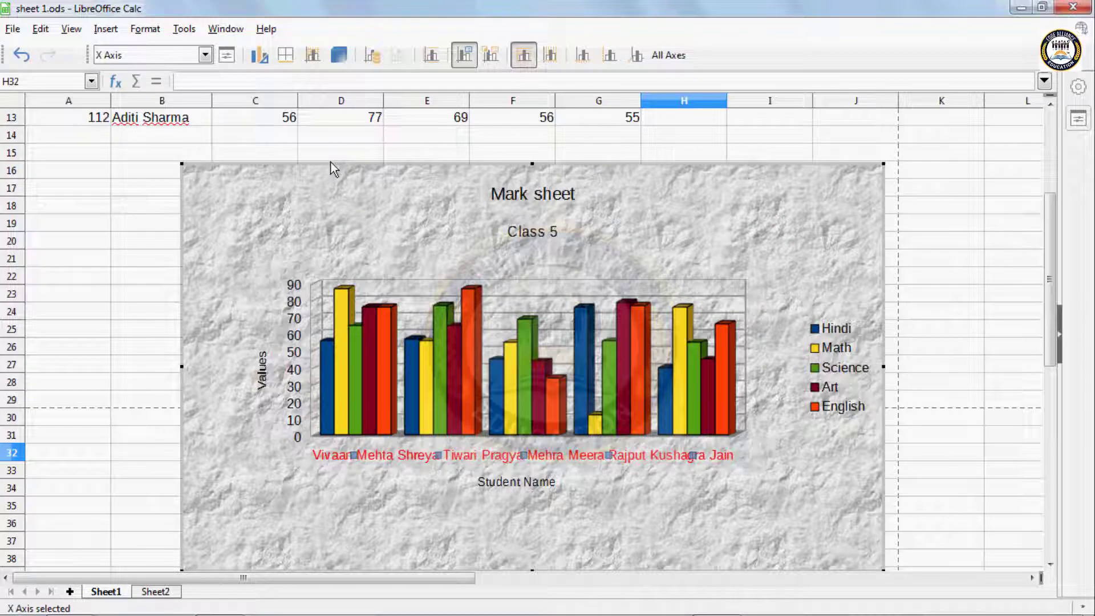
# Give the chart area a Continuous border in Orange, increase its width to make a thick frame, and apply it.
pyautogui.click(285, 55)
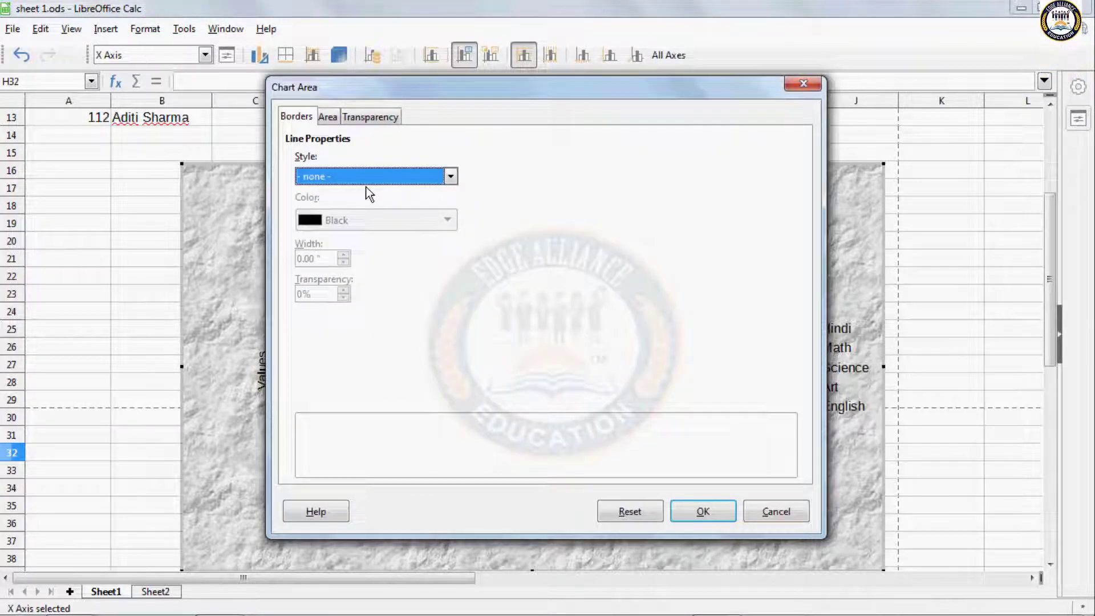
pyautogui.click(365, 181)
pyautogui.click(358, 204)
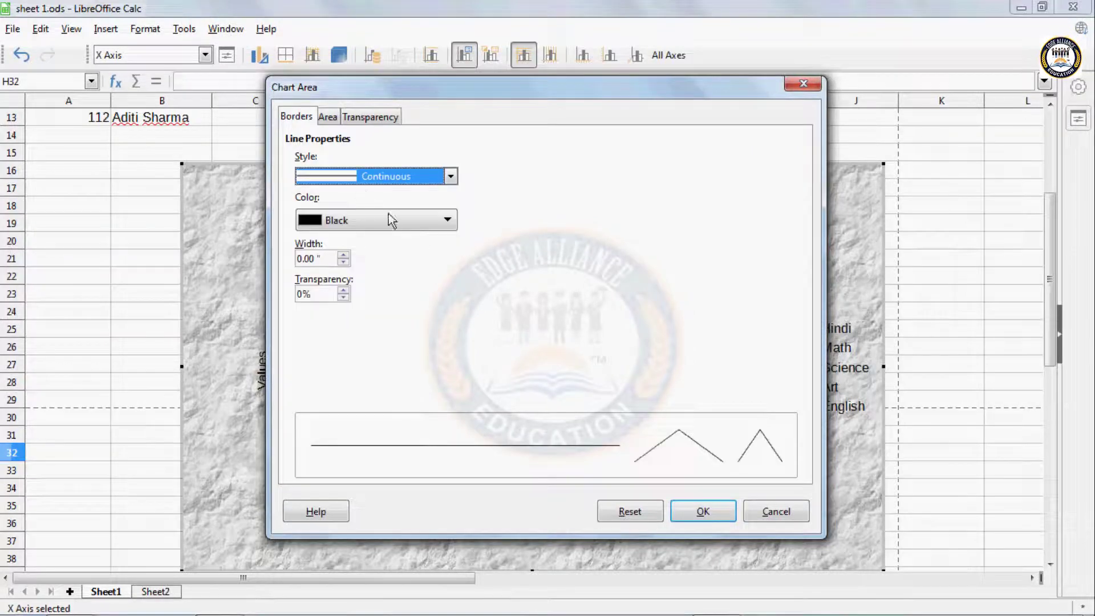
pyautogui.click(349, 223)
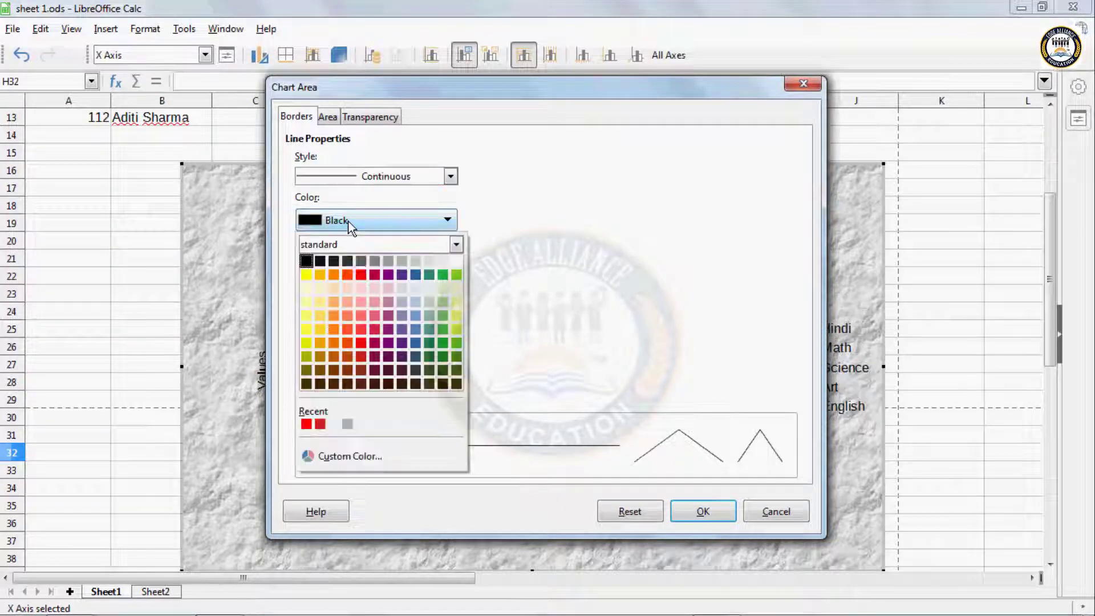
pyautogui.click(334, 275)
pyautogui.click(343, 255)
pyautogui.click(343, 255)
pyautogui.click(344, 255)
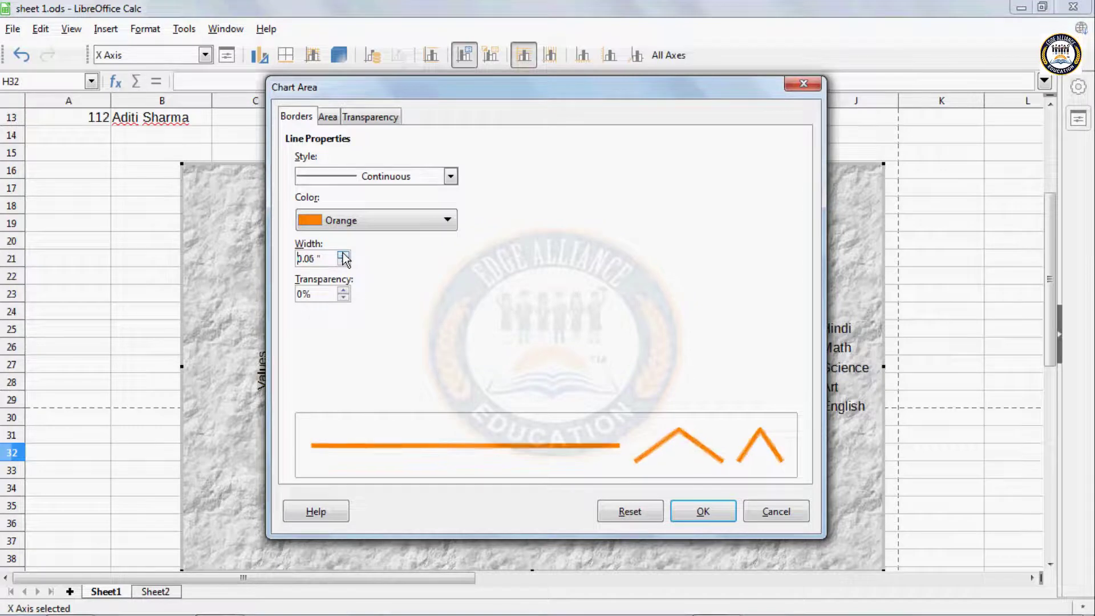
pyautogui.click(343, 255)
pyautogui.click(696, 511)
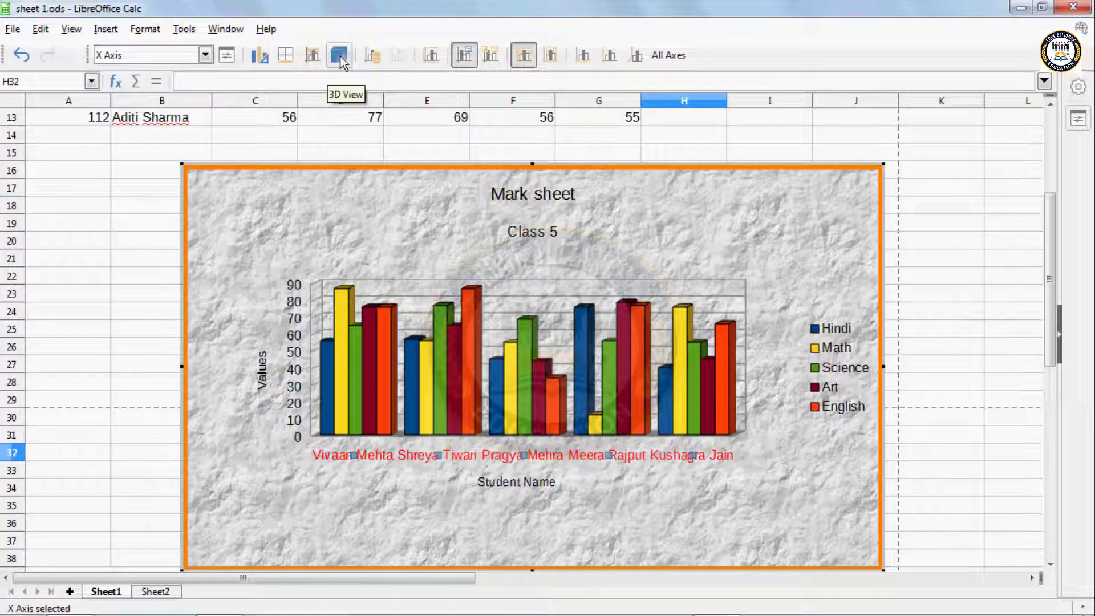
# Fill the chart wall with the Neon Light gradient and apply it.
pyautogui.click(312, 57)
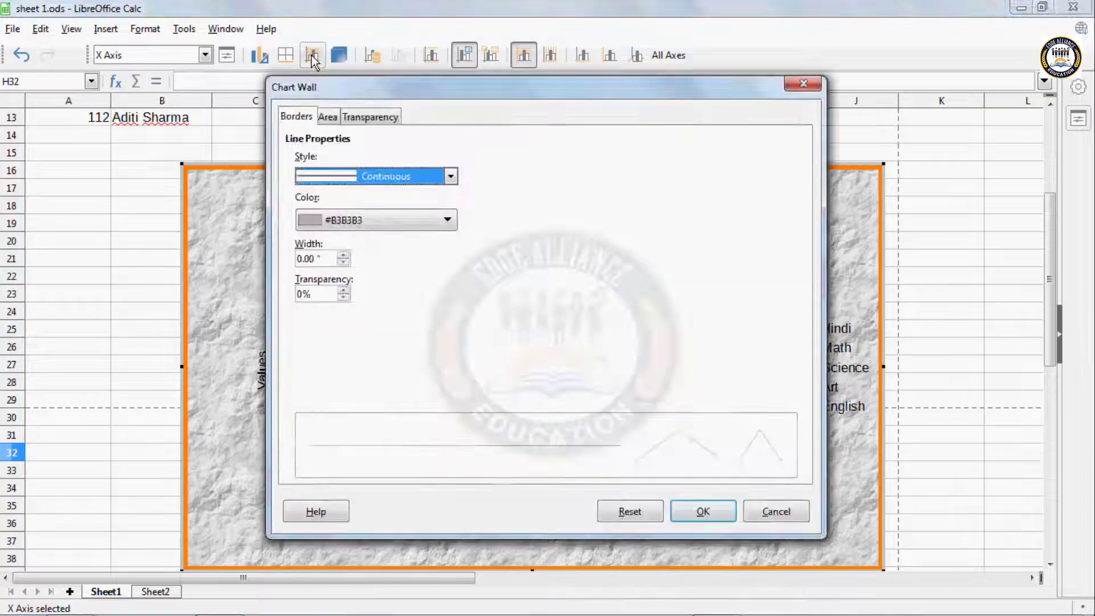
pyautogui.click(328, 116)
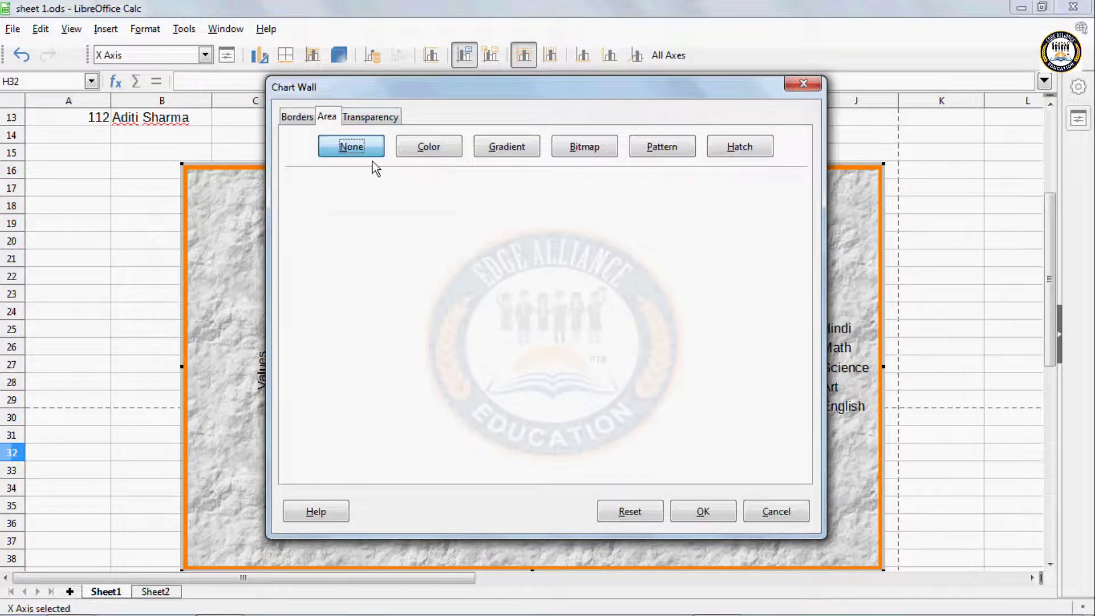
pyautogui.click(440, 148)
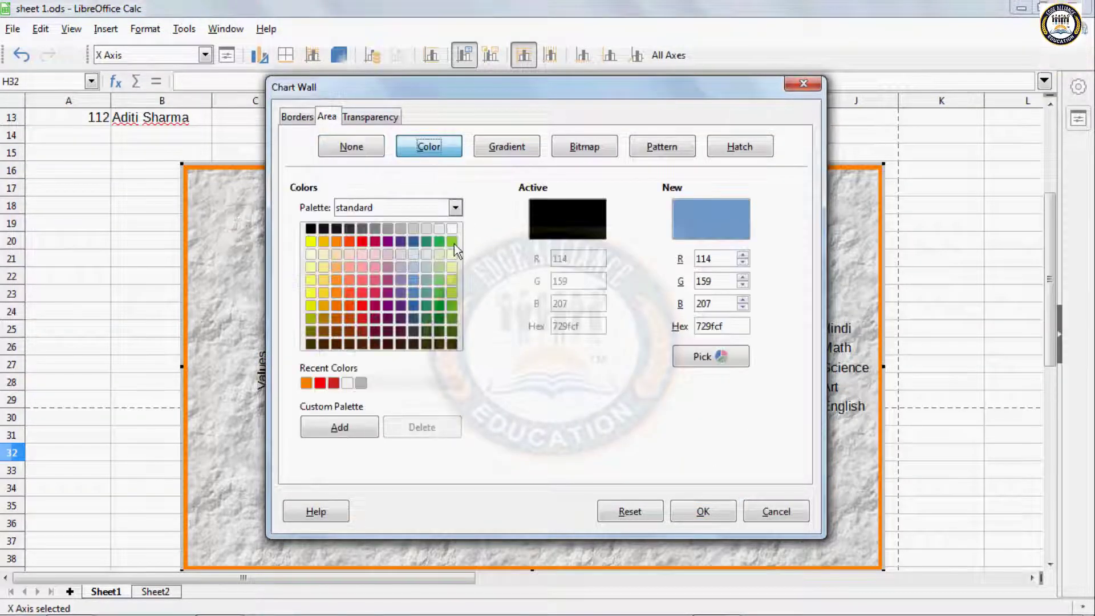
pyautogui.click(487, 153)
pyautogui.click(406, 369)
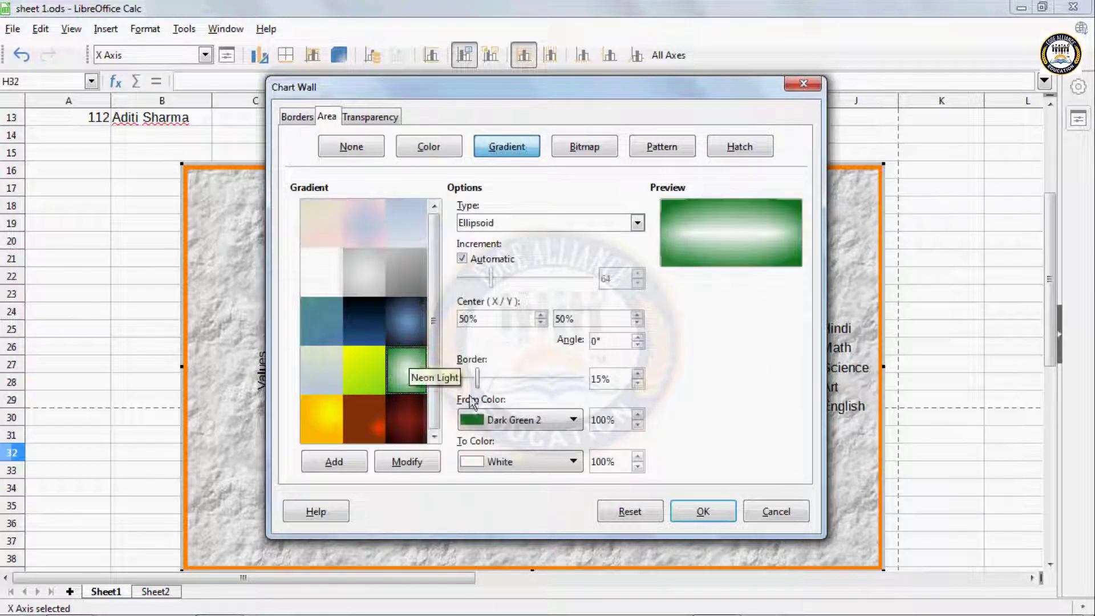
pyautogui.click(701, 511)
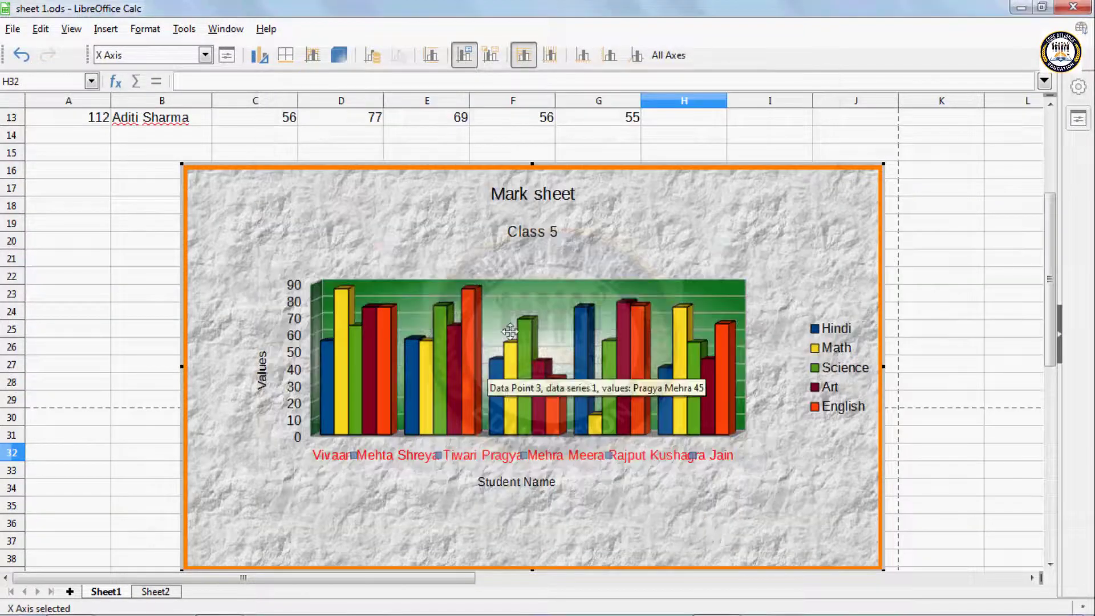
# Set the chart's 3D view to an X rotation of 13° and a Y rotation of 27°, and apply it.
pyautogui.click(338, 59)
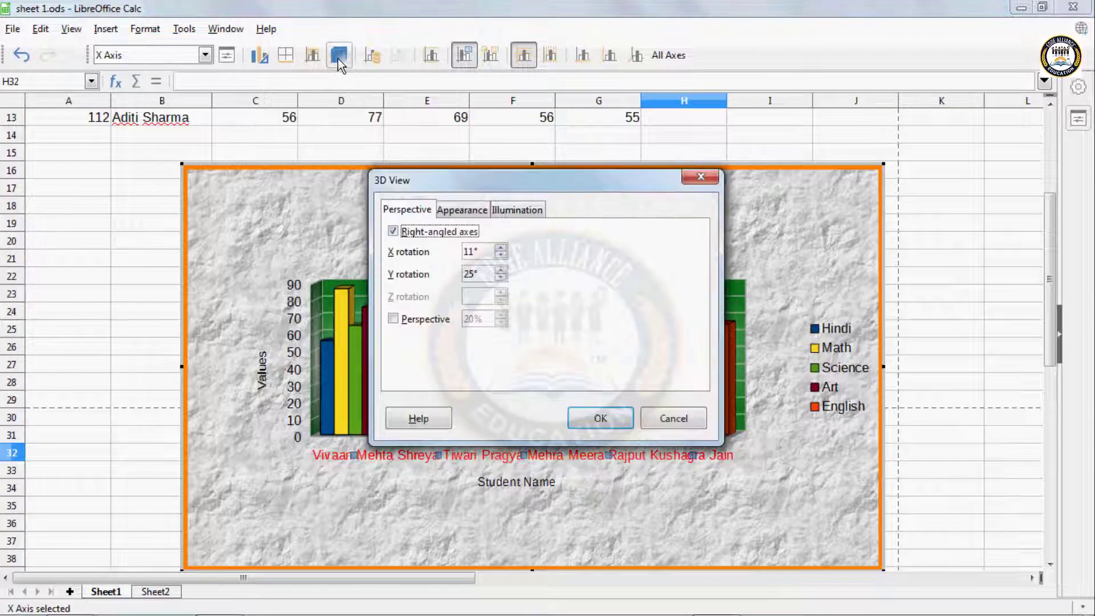
pyautogui.click(500, 248)
pyautogui.click(500, 248)
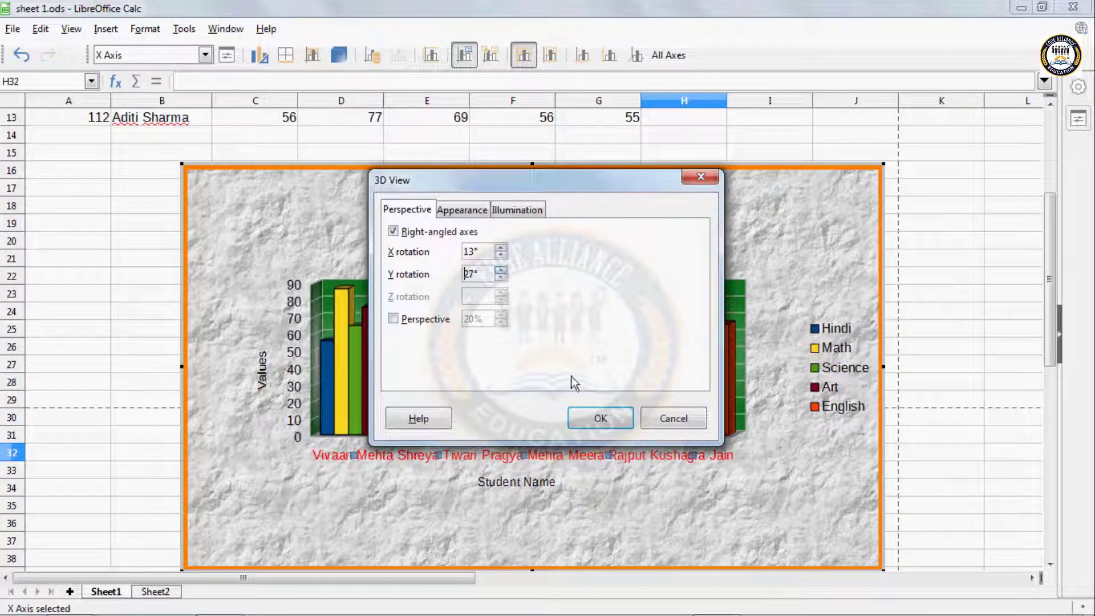
pyautogui.click(600, 418)
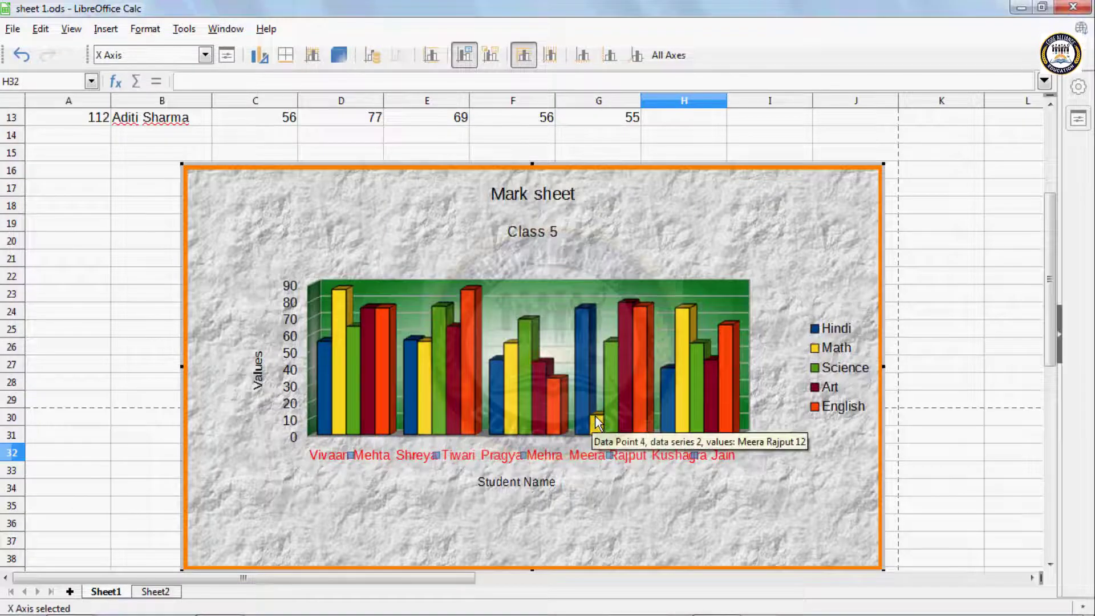
# Turn on shading and turn off object borders in the chart's 3D appearance settings, and apply them.
pyautogui.click(337, 54)
pyautogui.click(460, 210)
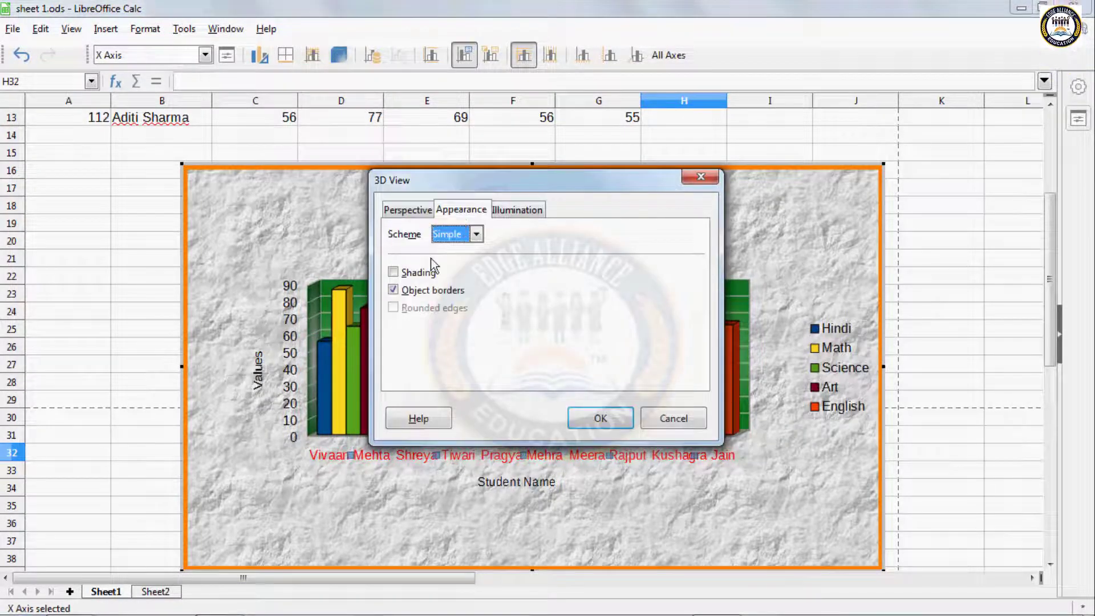
pyautogui.click(393, 272)
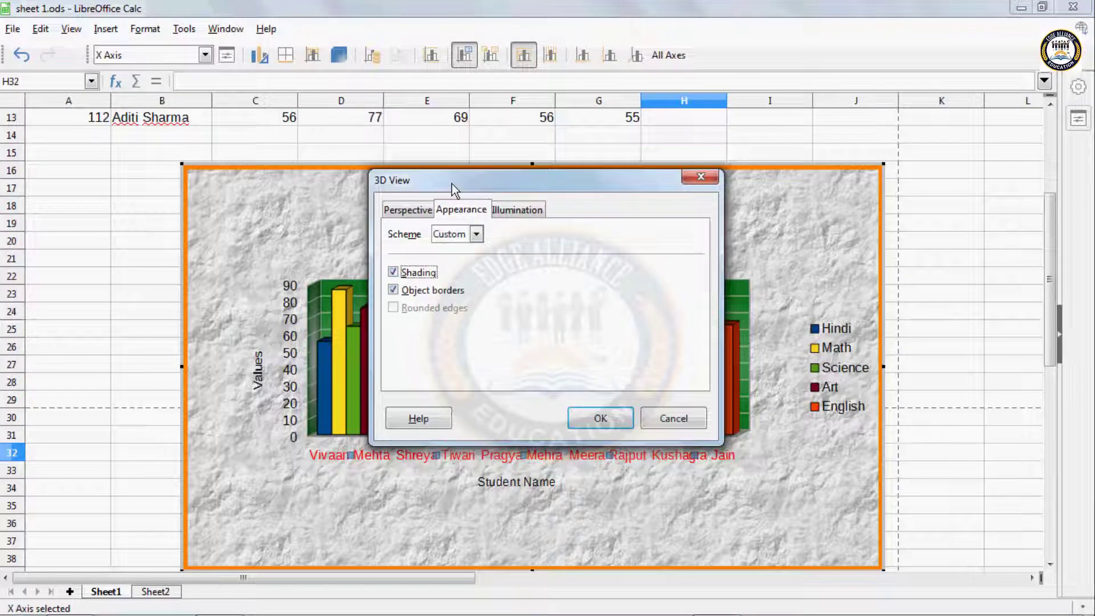
pyautogui.moveTo(451, 184); pyautogui.dragTo(740, 99)
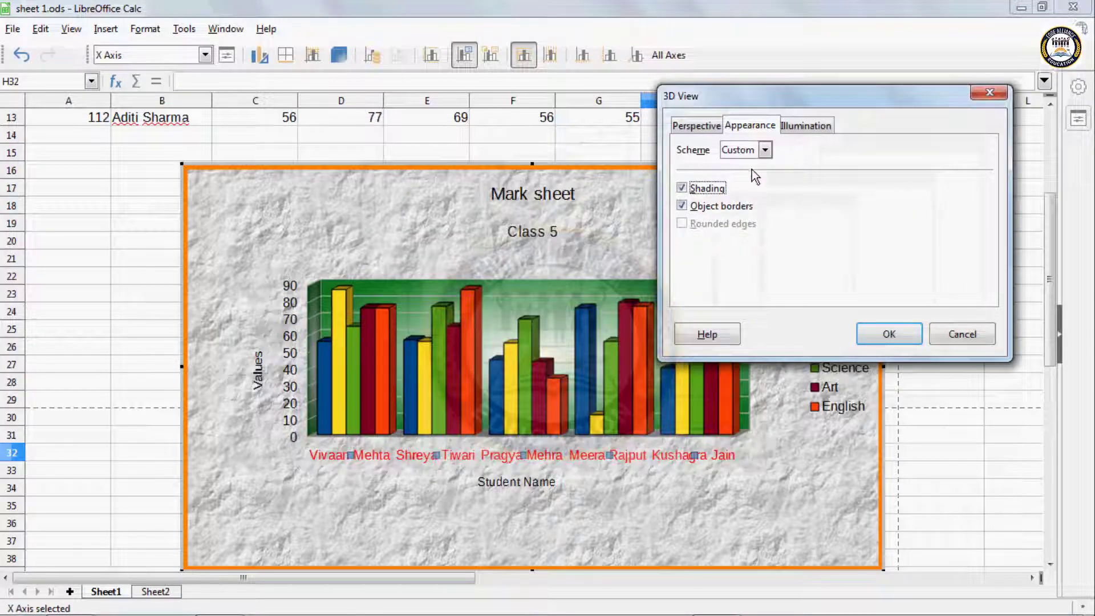
pyautogui.click(682, 206)
pyautogui.click(888, 334)
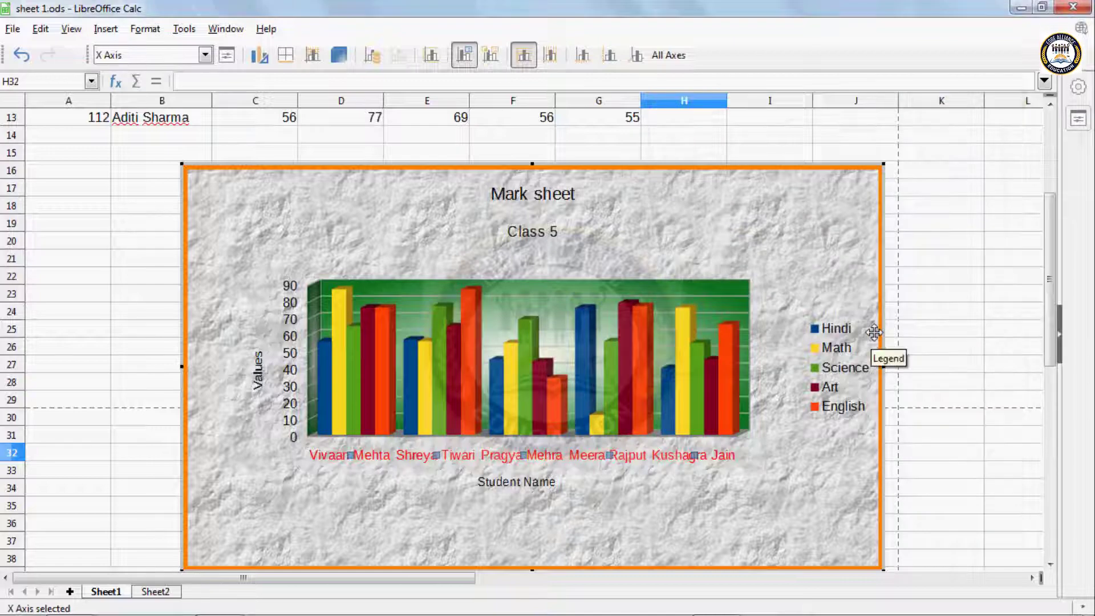
# Restore the Simple 3D appearance by turning shading off and object borders on, and apply it.
pyautogui.click(339, 55)
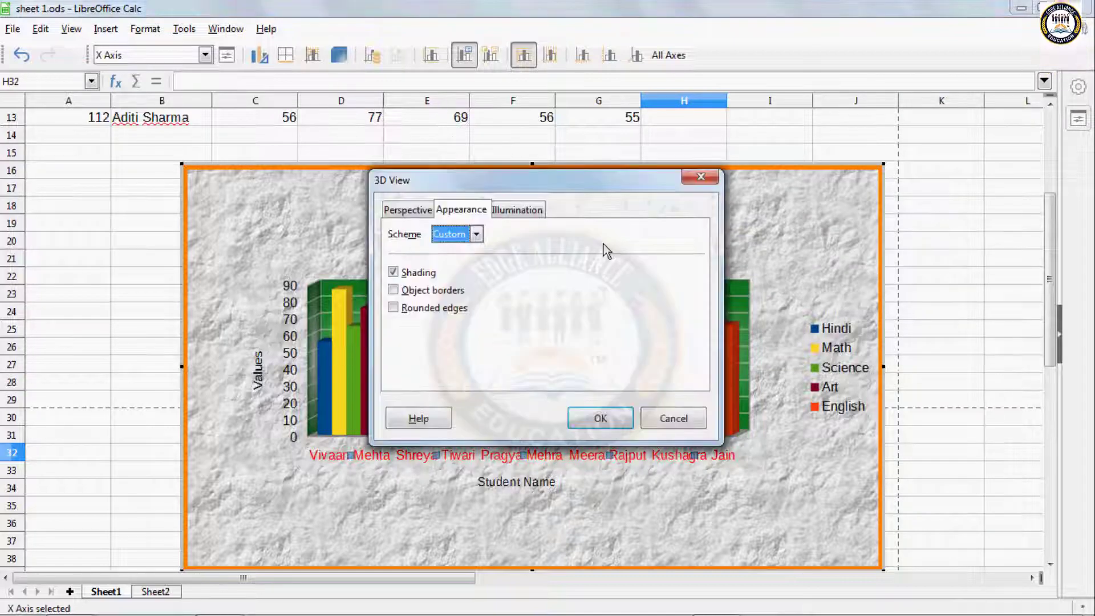
pyautogui.click(393, 272)
pyautogui.click(393, 290)
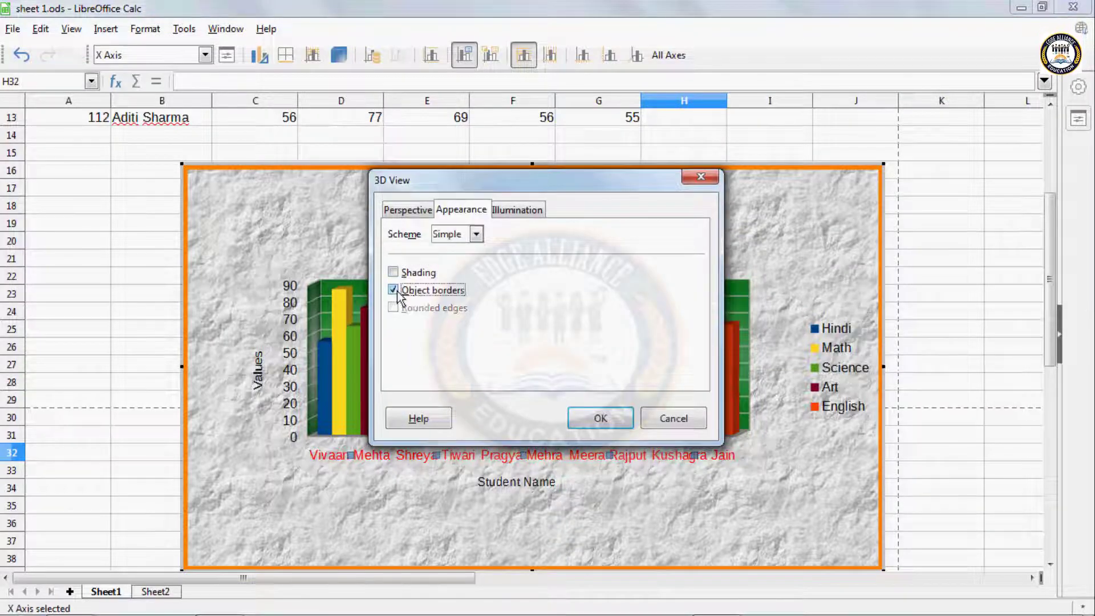
pyautogui.click(577, 412)
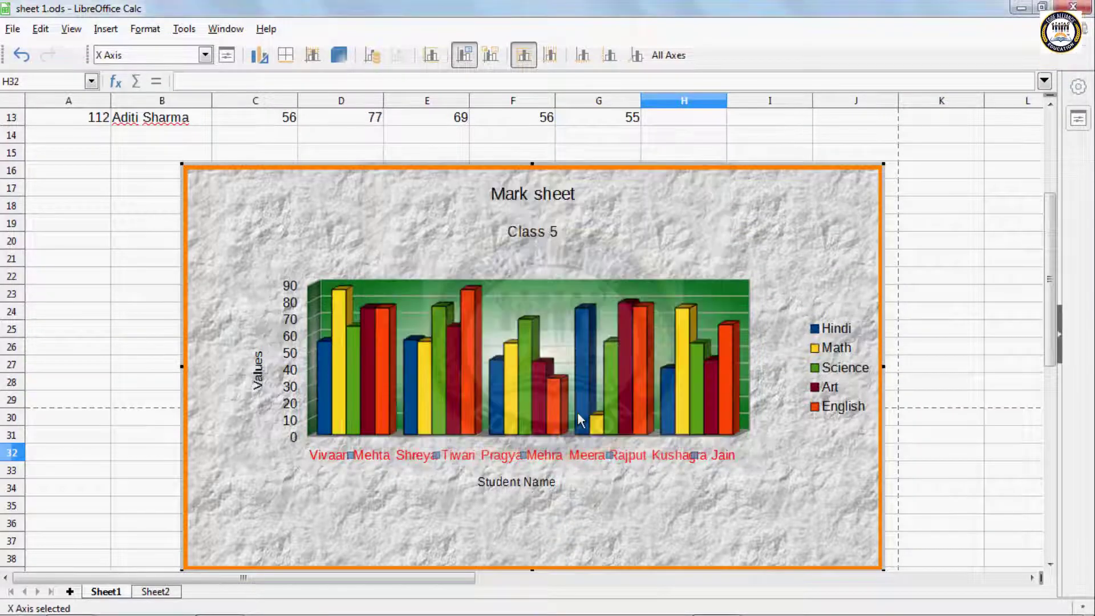
# Reopen the 3D appearance settings, turn off object borders, and turn on shading and rounded edges.
pyautogui.click(339, 55)
pyautogui.moveTo(450, 190); pyautogui.dragTo(830, 125)
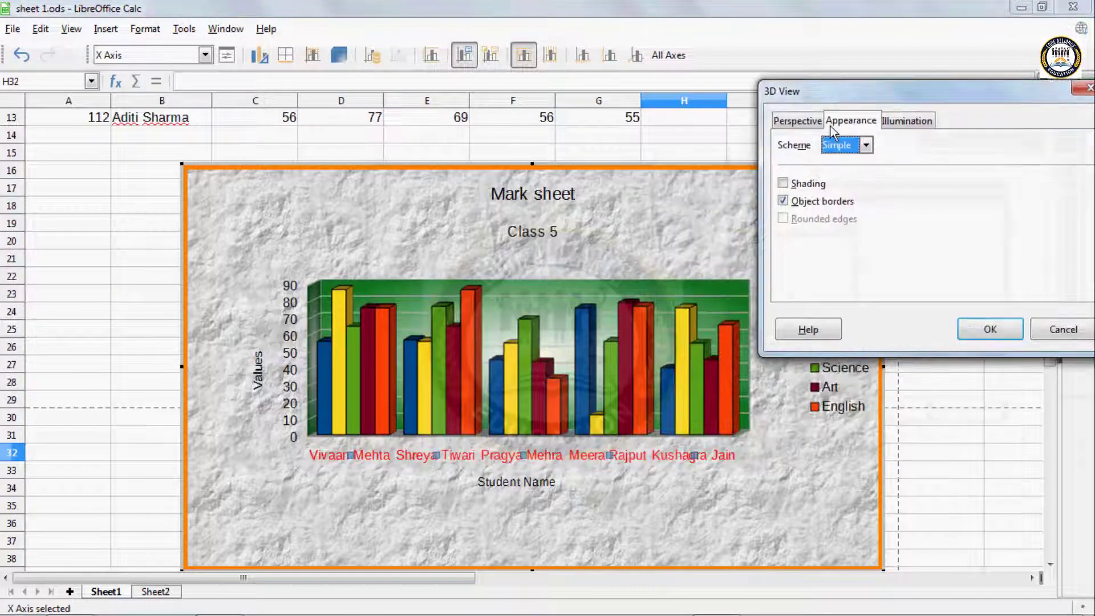
pyautogui.click(785, 201)
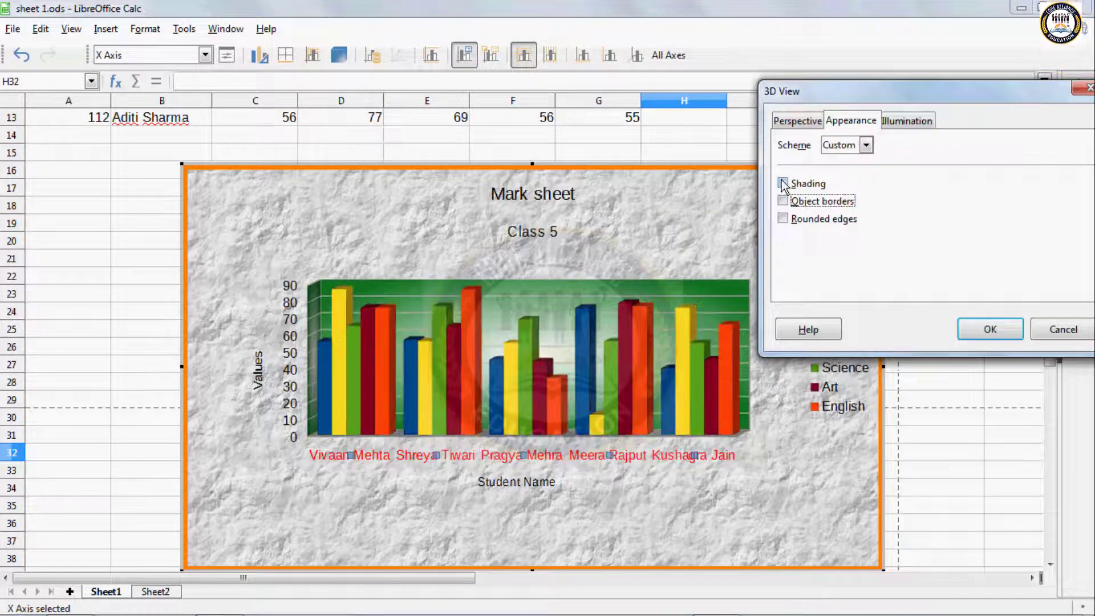
pyautogui.click(782, 183)
pyautogui.click(783, 219)
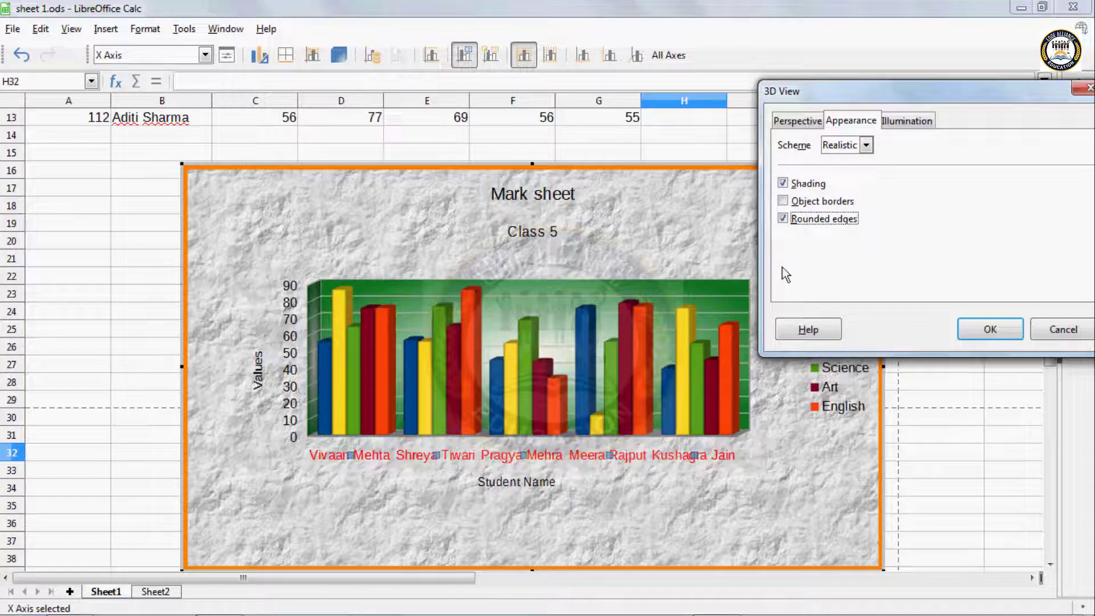
# Turn off shading, try the Realistic scheme, and return the 3D appearance to the Simple scheme.
pyautogui.click(782, 183)
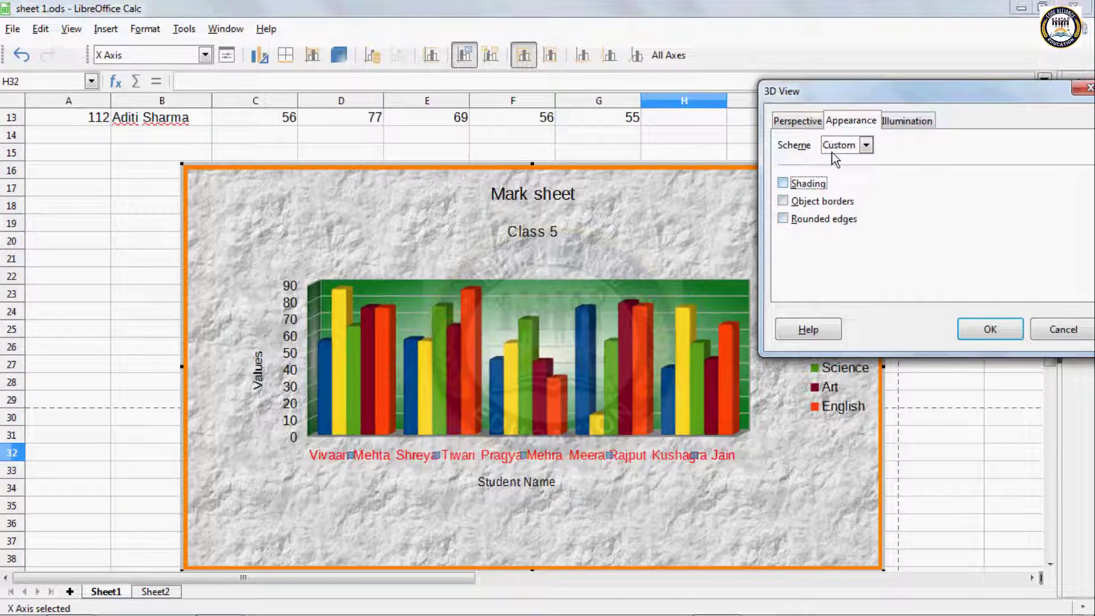
pyautogui.click(864, 145)
pyautogui.click(834, 176)
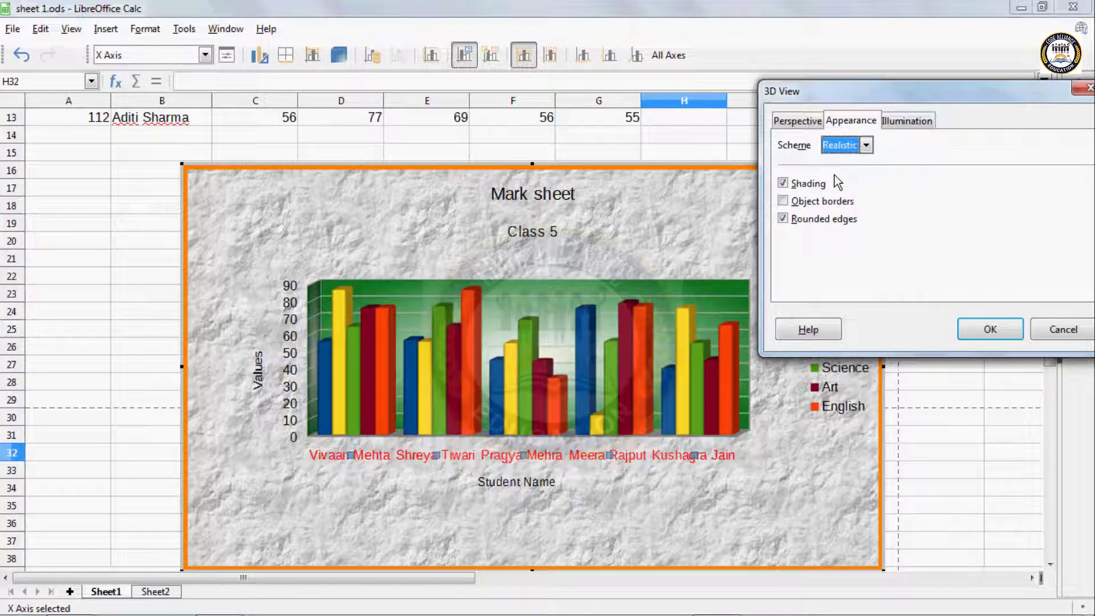
pyautogui.click(841, 145)
pyautogui.click(840, 160)
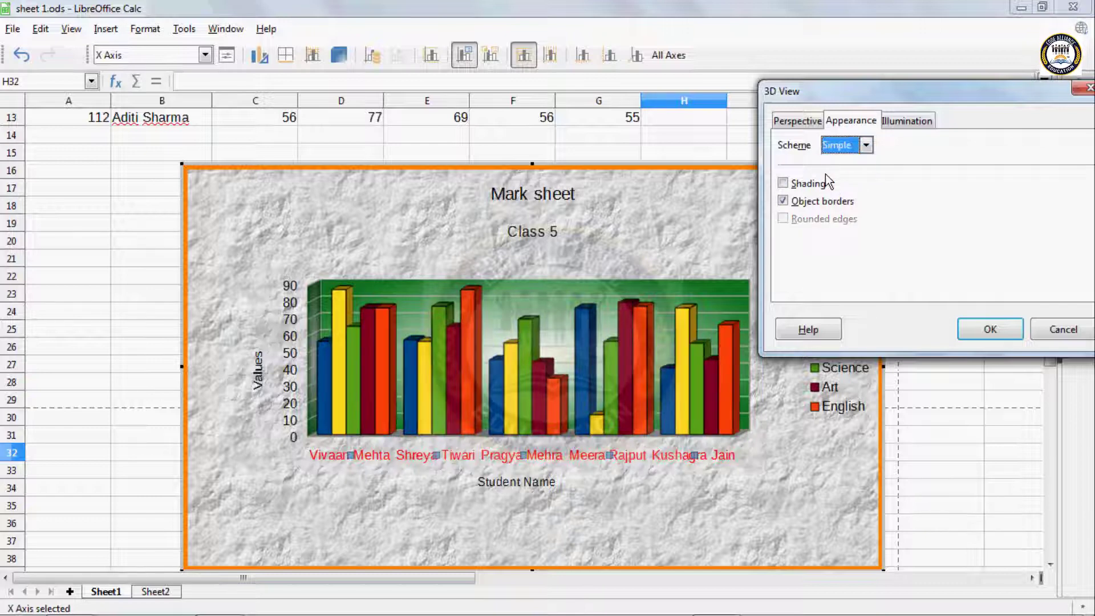
# In the 3D illumination settings, set light source 3 to Gold and the ambient light to Lime.
pyautogui.click(905, 121)
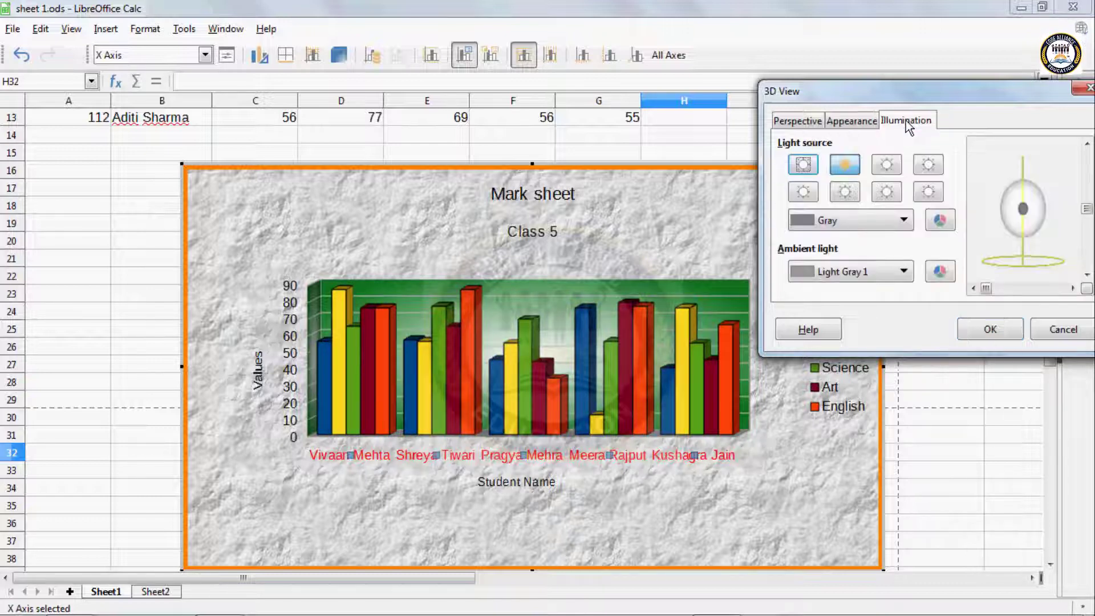
pyautogui.click(881, 165)
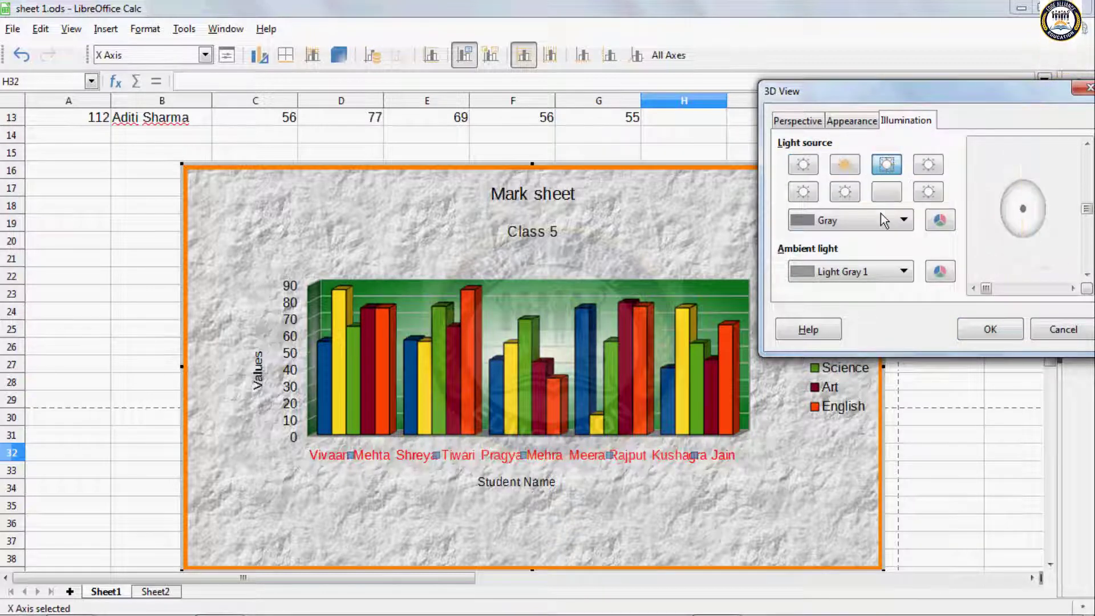
pyautogui.click(890, 221)
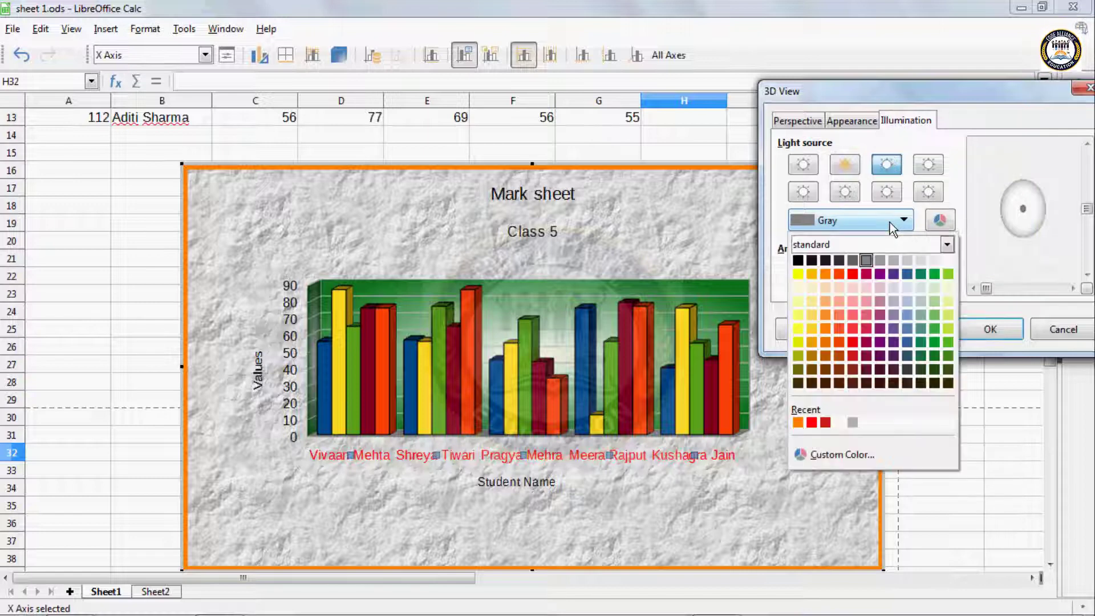
pyautogui.click(809, 275)
pyautogui.click(860, 269)
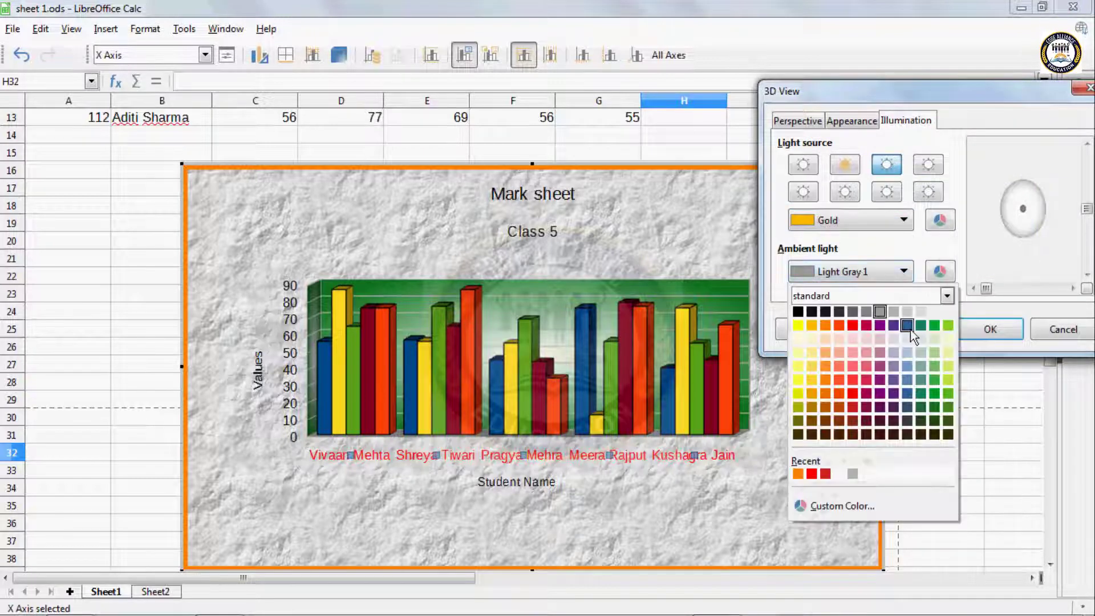
pyautogui.click(947, 326)
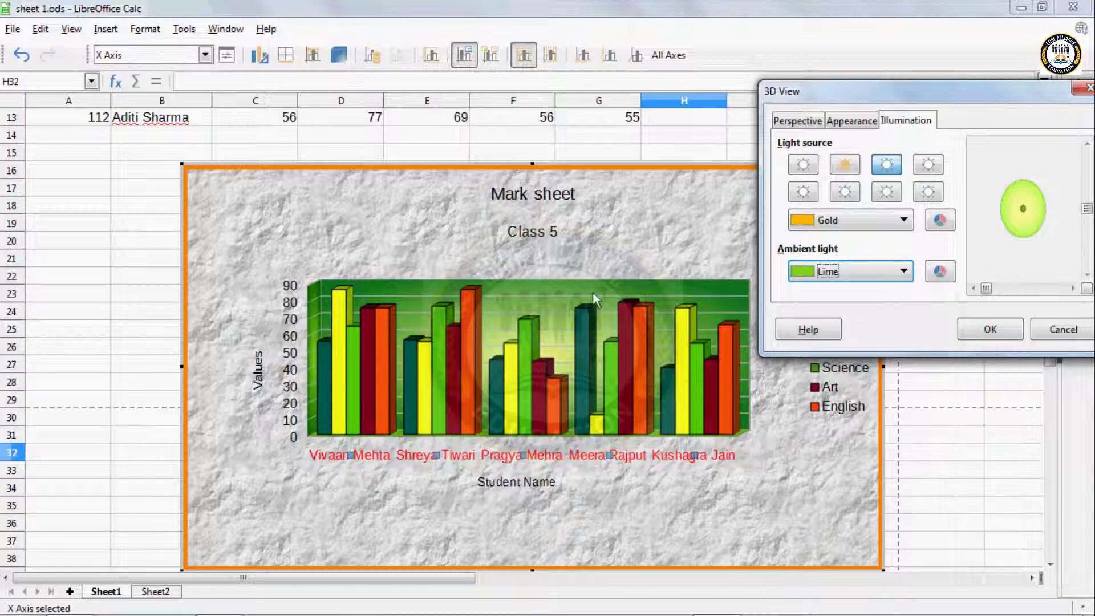
# Set light source 8 to Lime and the ambient light to Yellow, and apply the illumination.
pyautogui.click(802, 192)
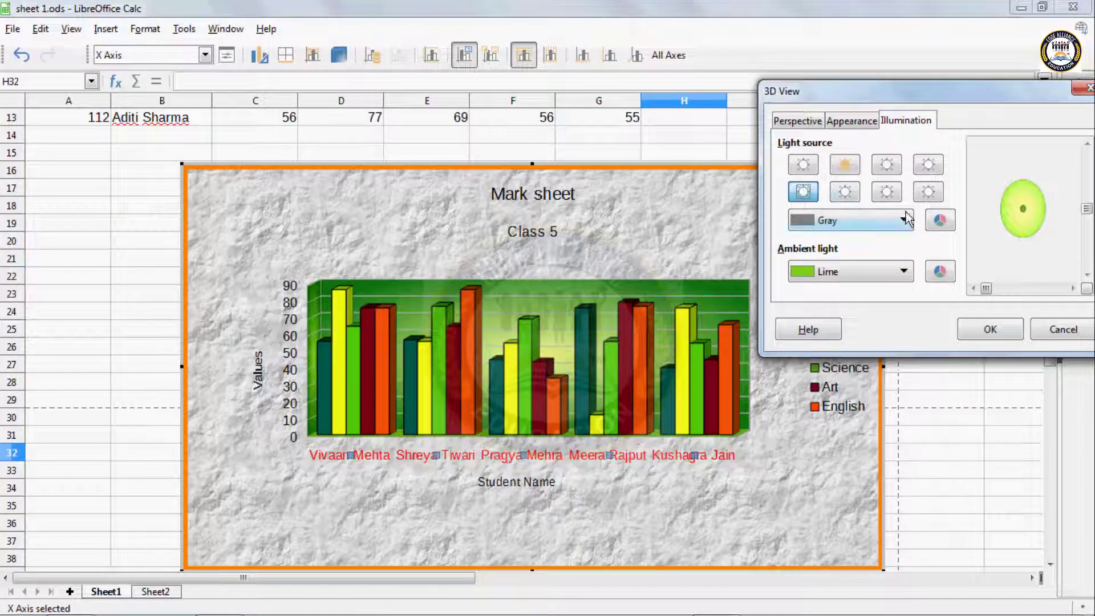
pyautogui.click(927, 193)
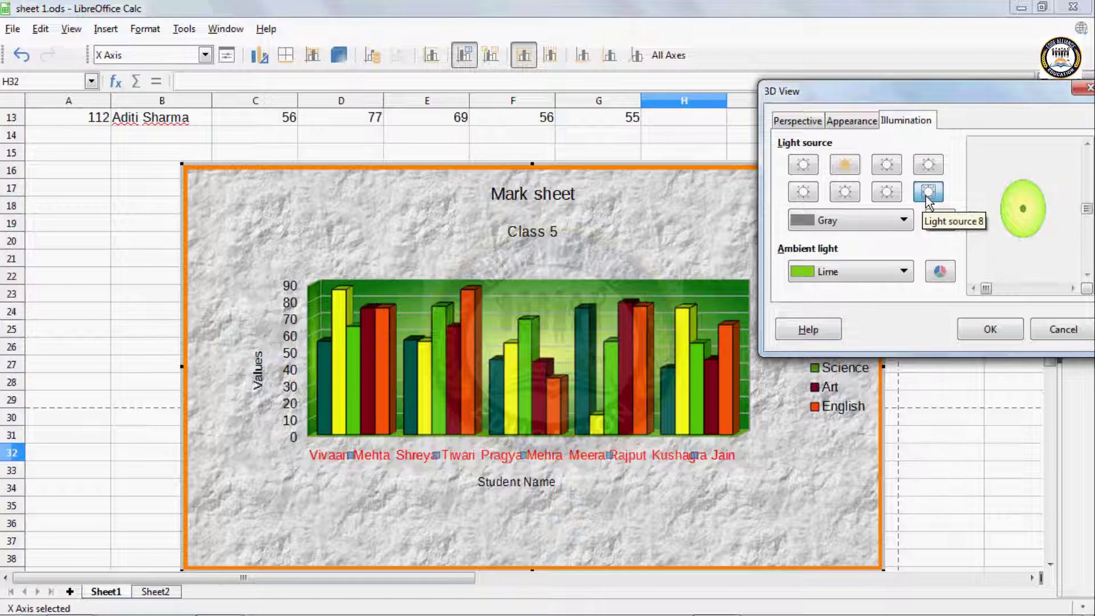
pyautogui.click(904, 220)
pyautogui.click(943, 275)
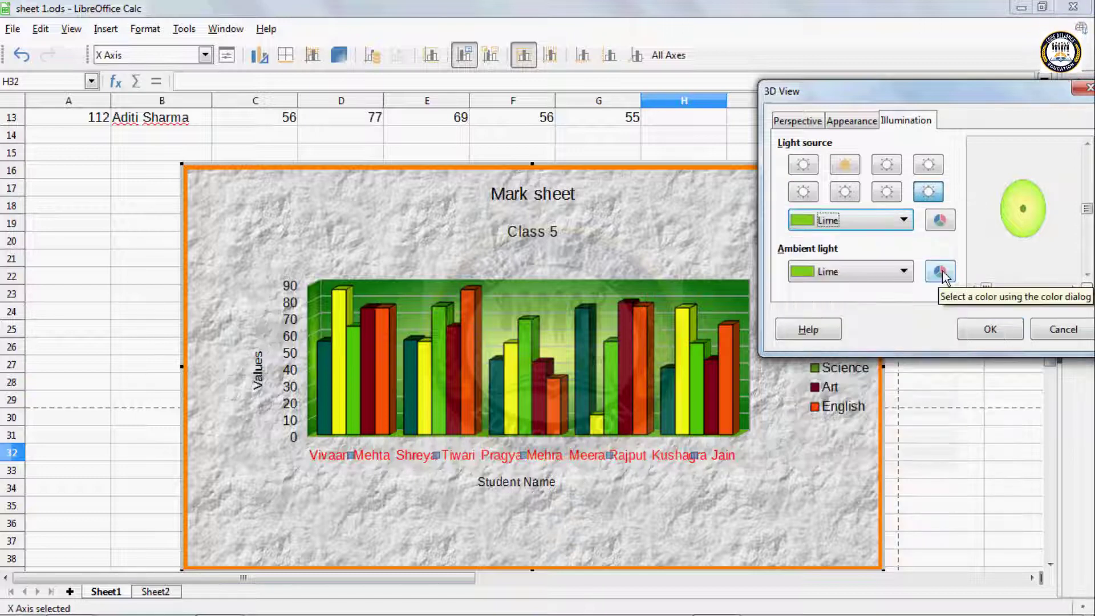
pyautogui.click(903, 272)
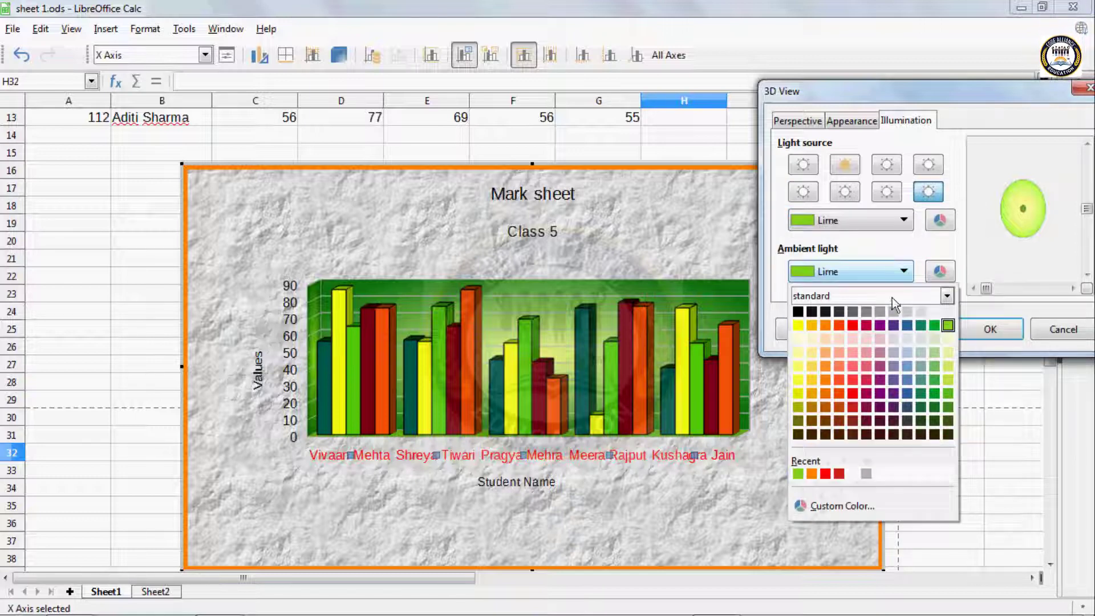
pyautogui.click(798, 325)
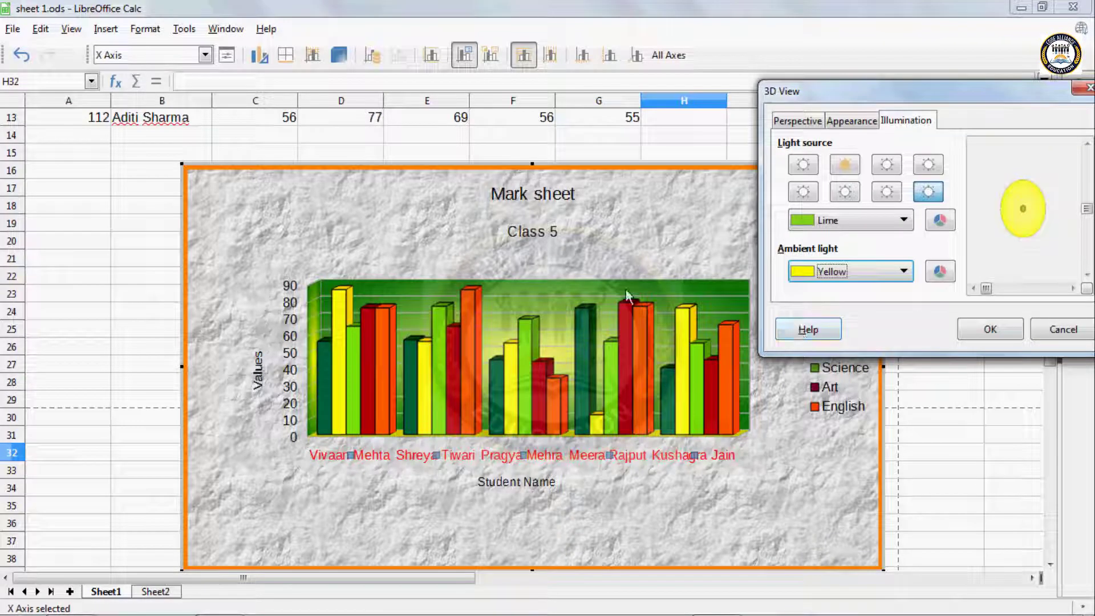
pyautogui.click(1000, 336)
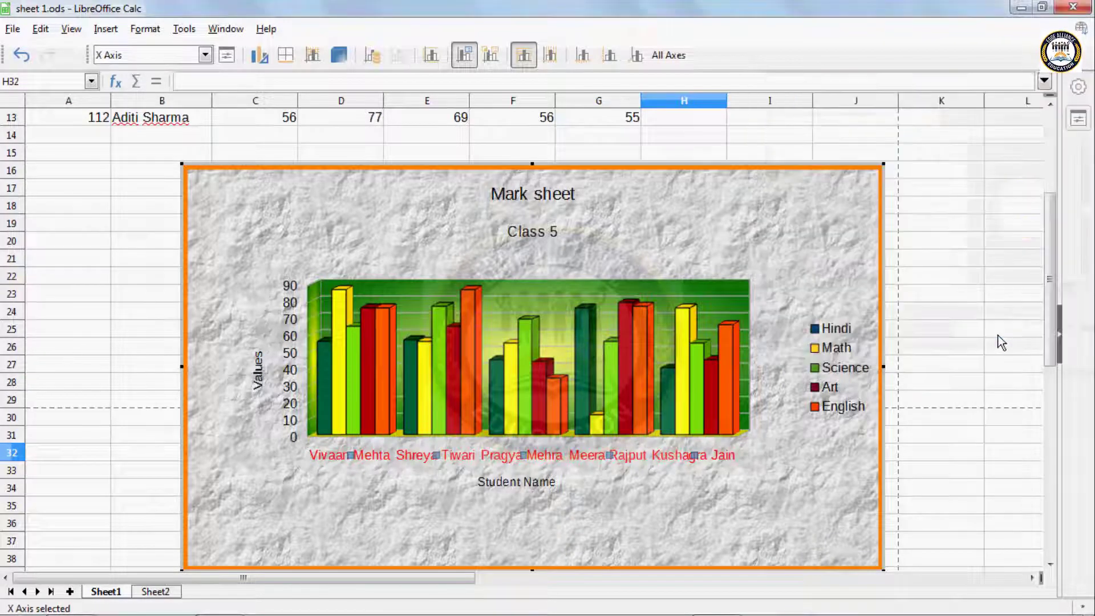
# View the chart's data range settings, close them without changes, and turn off the chart legend.
pyautogui.click(381, 55)
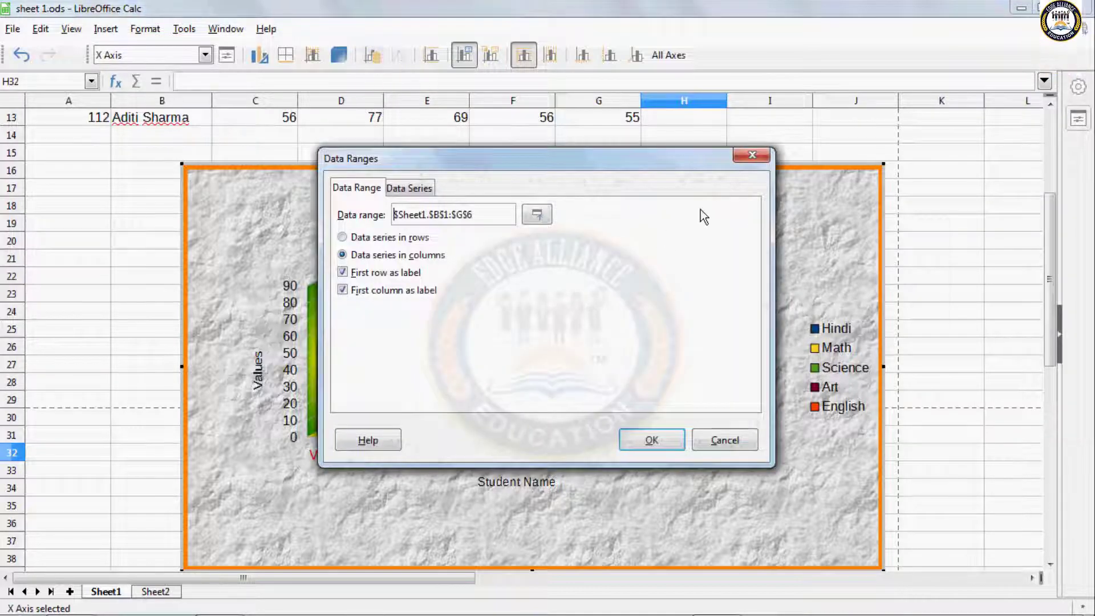
pyautogui.click(748, 155)
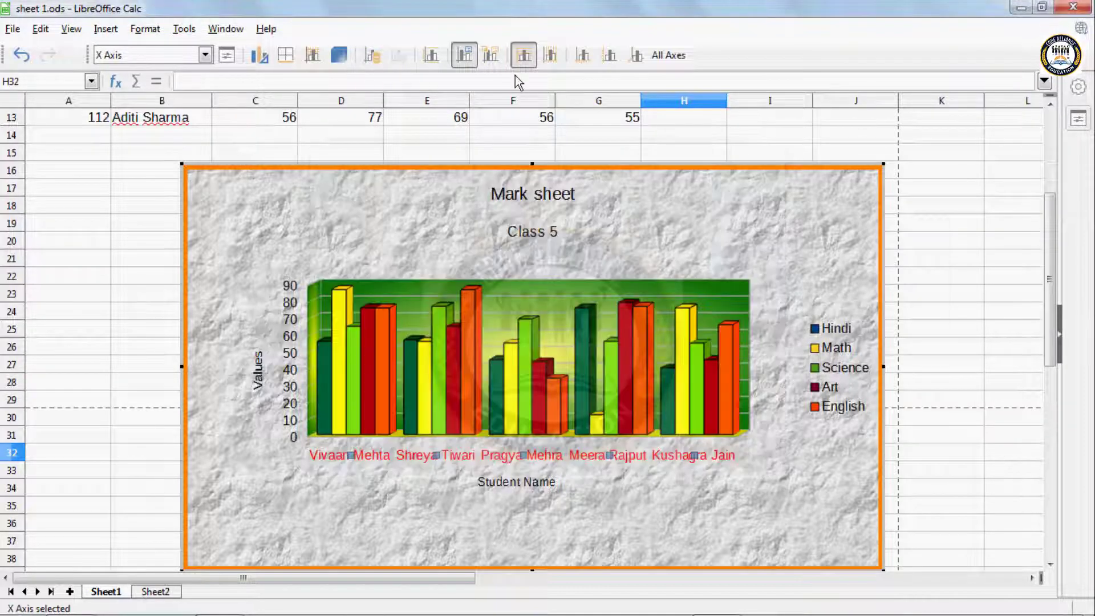
pyautogui.click(471, 54)
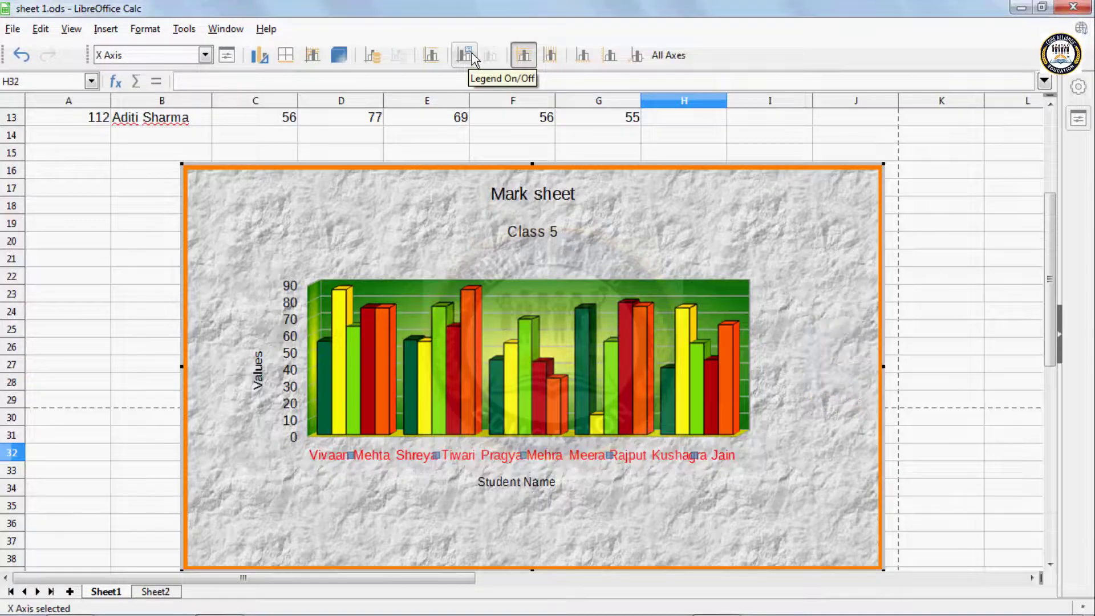
# Turn the chart legend back on, set its font color to Lime, and check its position options.
pyautogui.click(471, 55)
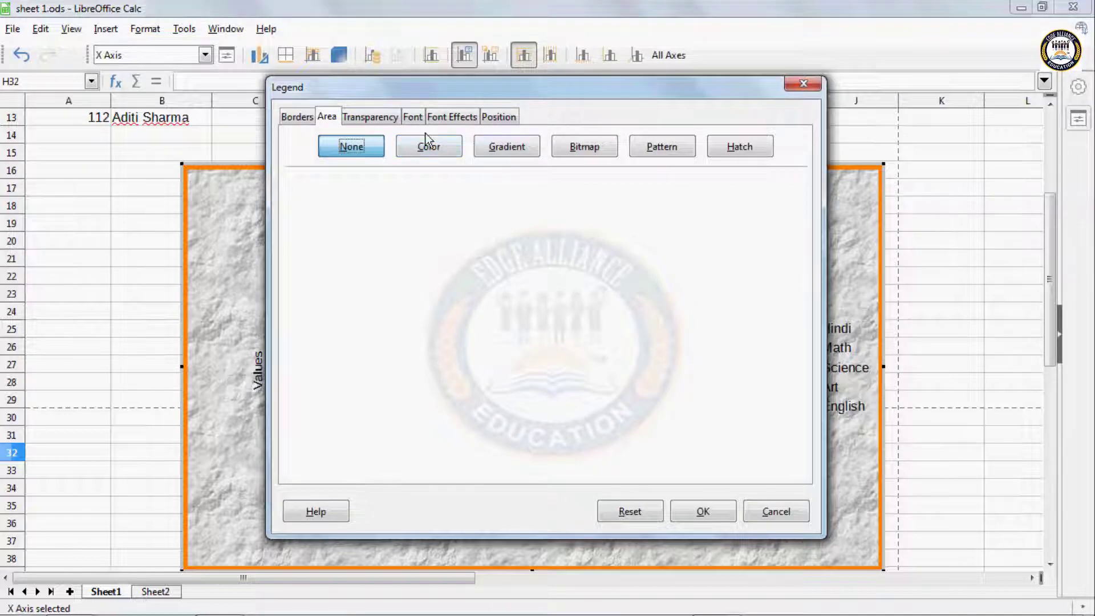
pyautogui.click(464, 120)
pyautogui.click(401, 162)
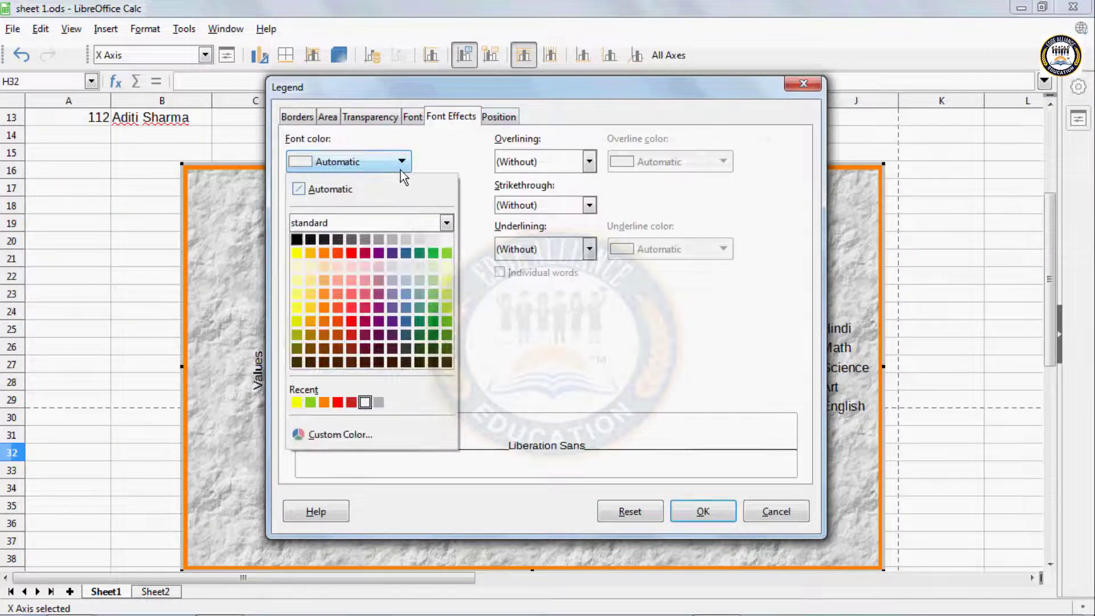
pyautogui.click(447, 253)
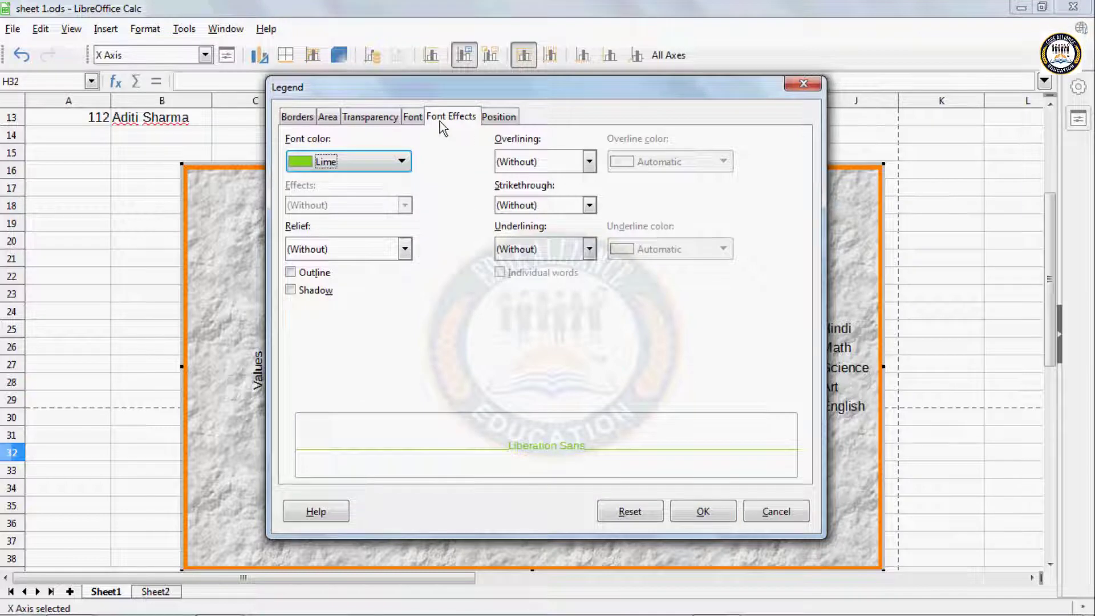
pyautogui.click(484, 118)
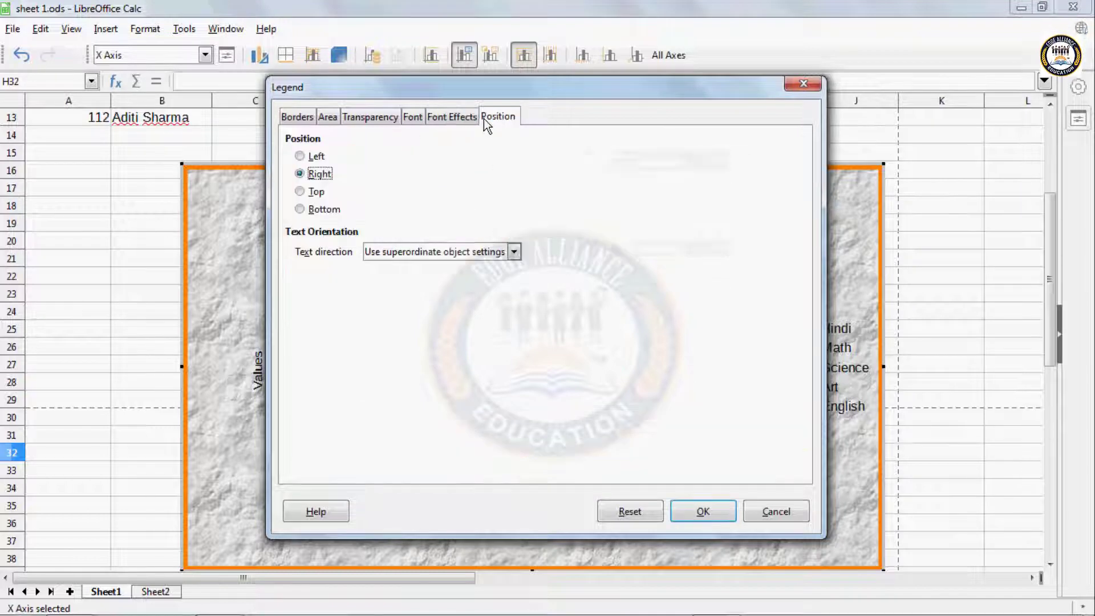
# Set the legend's area transparency to 50%, fill it with the white grid-patterned bitmap, and apply the legend formatting.
pyautogui.click(376, 118)
pyautogui.click(314, 177)
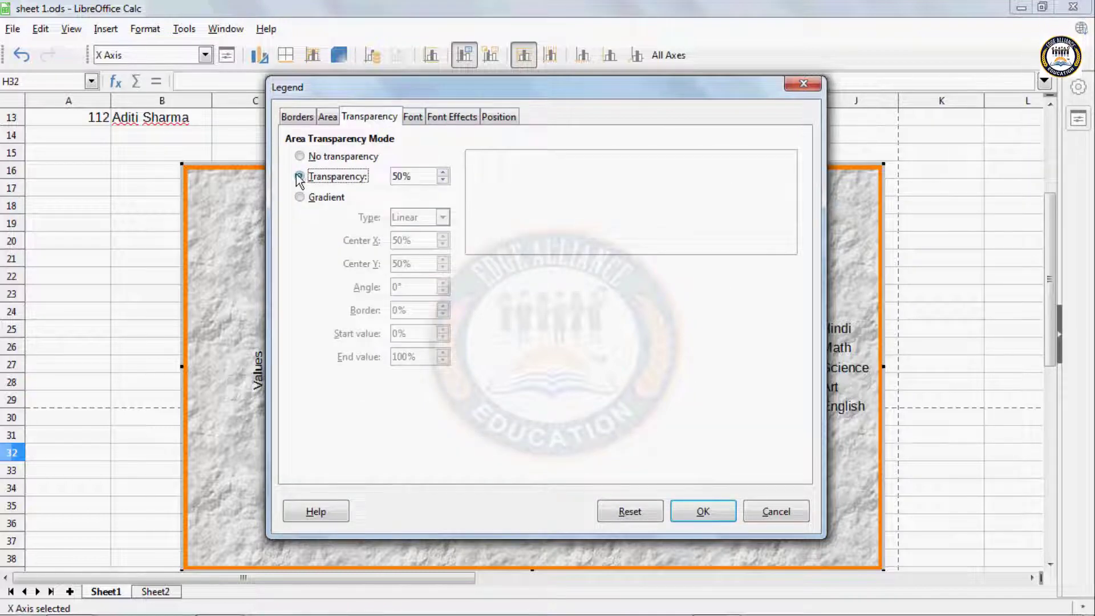
pyautogui.click(327, 117)
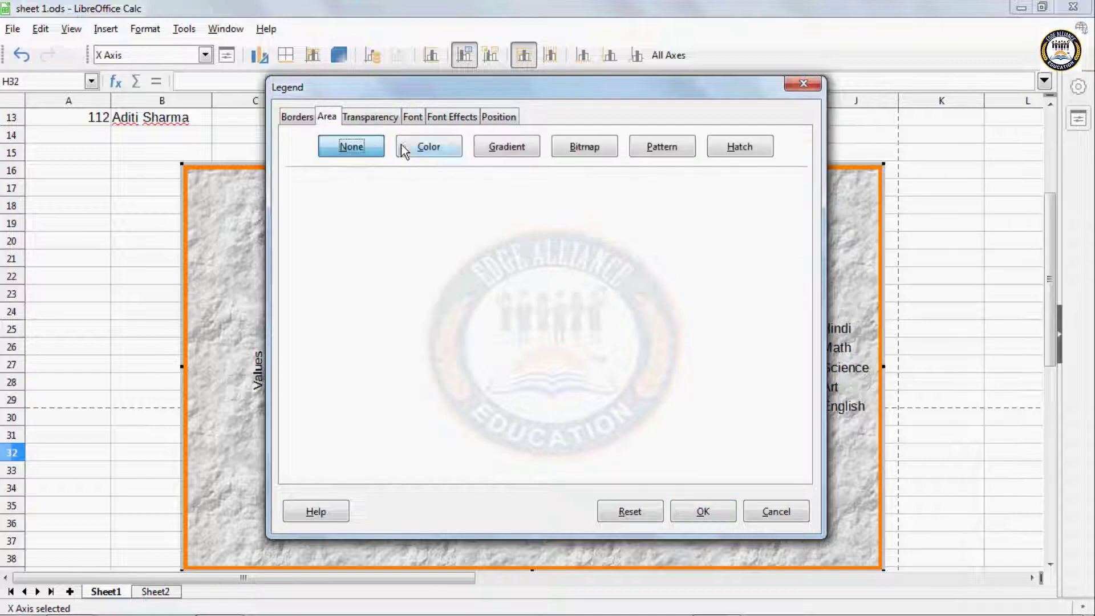
pyautogui.click(402, 147)
pyautogui.click(570, 148)
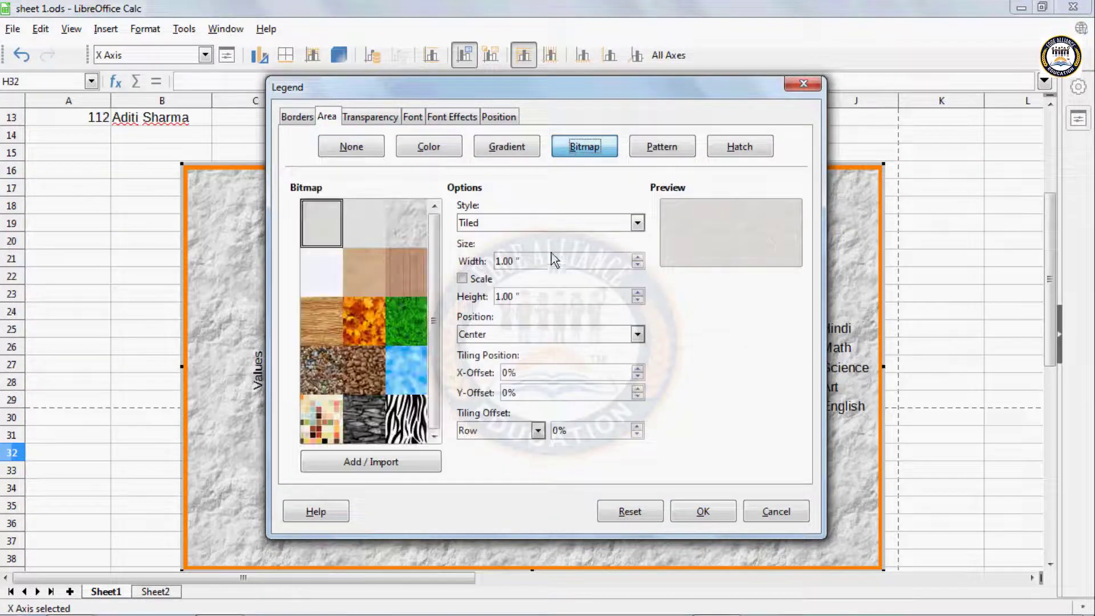
pyautogui.click(319, 285)
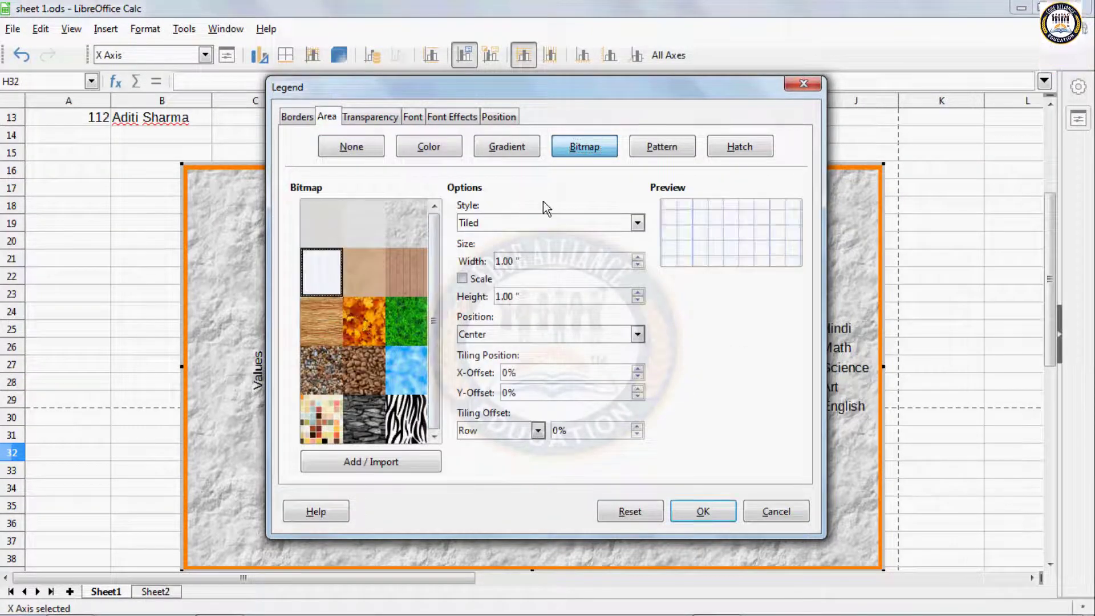
pyautogui.click(702, 511)
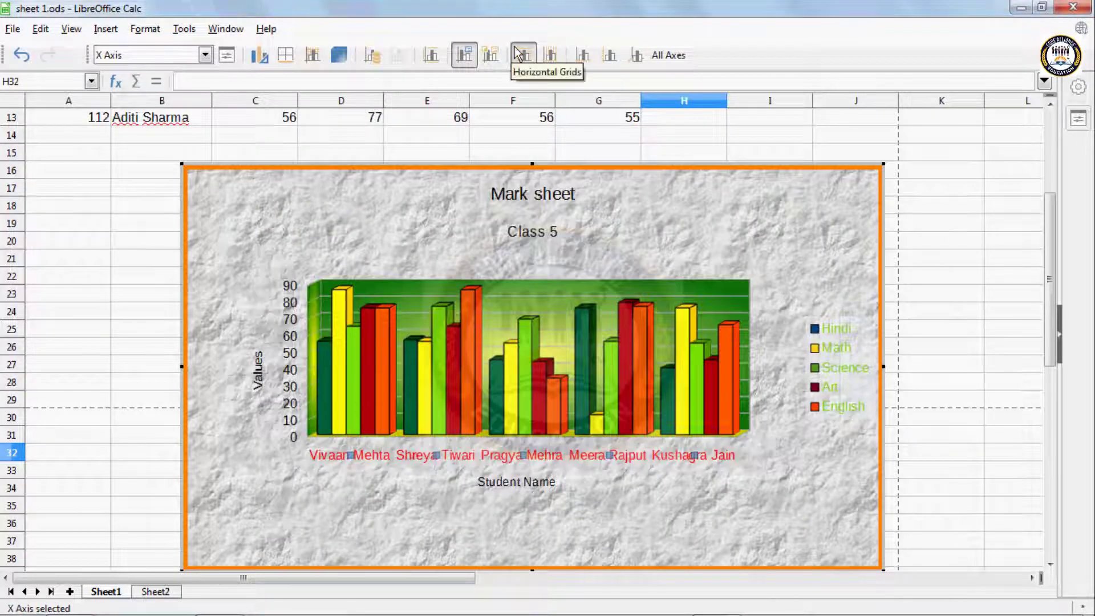
# Cycle the chart's horizontal grids until they are off and turn on the vertical grids.
pyautogui.click(535, 59)
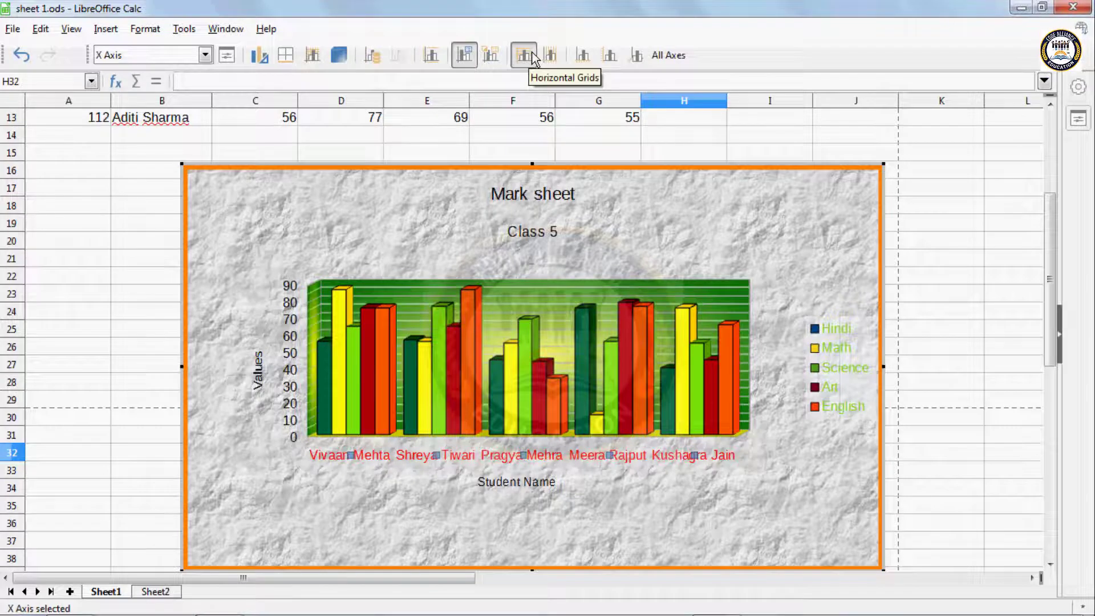
pyautogui.click(533, 57)
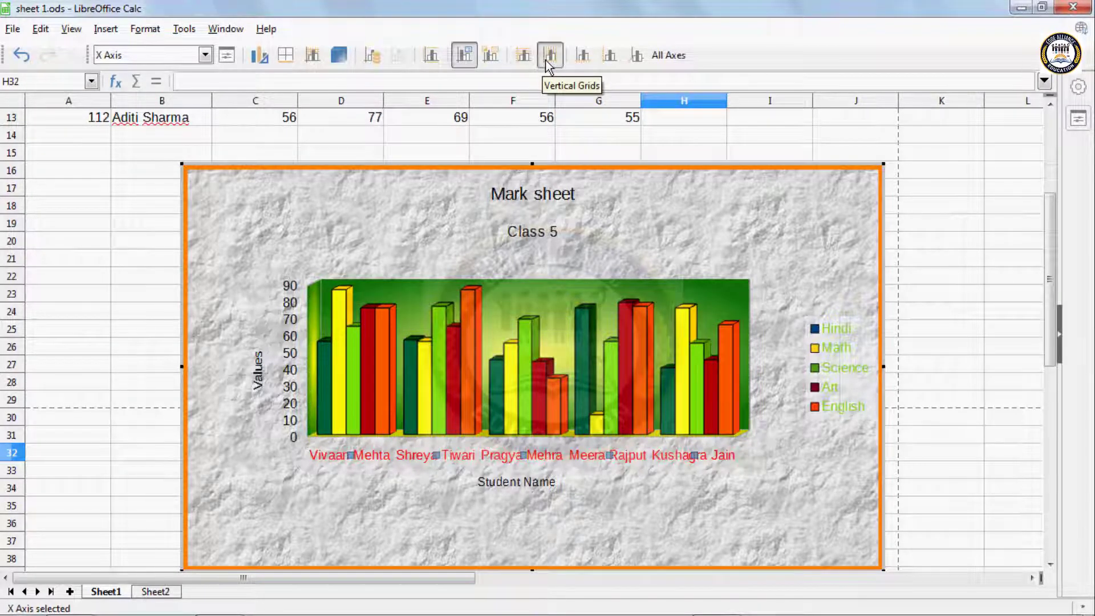
pyautogui.click(545, 60)
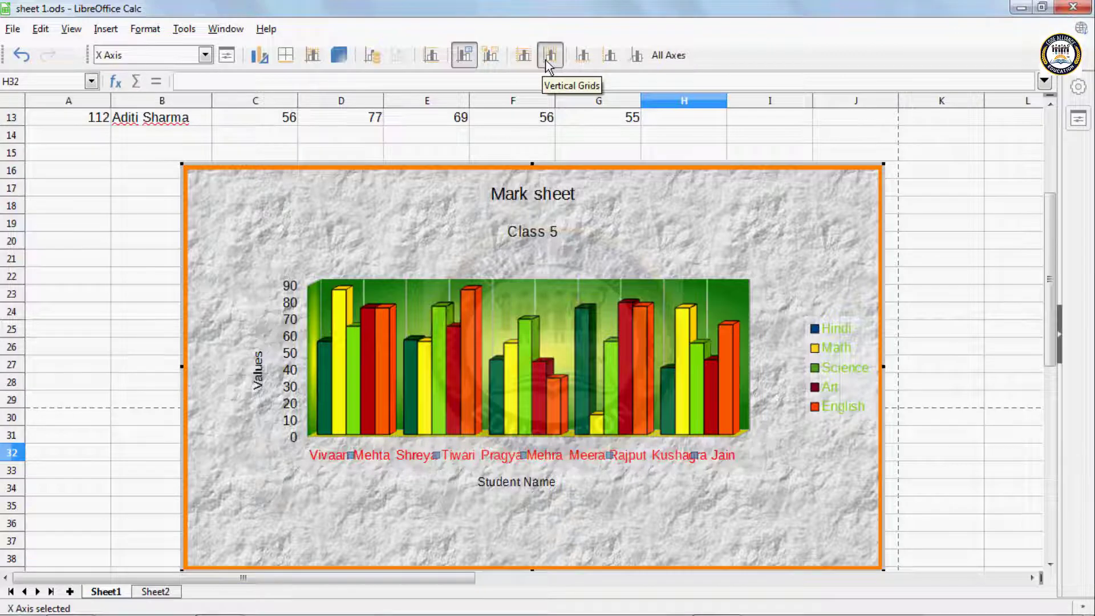
# Make the X axis labels bold, check their font effects, and apply the axis formatting.
pyautogui.click(588, 61)
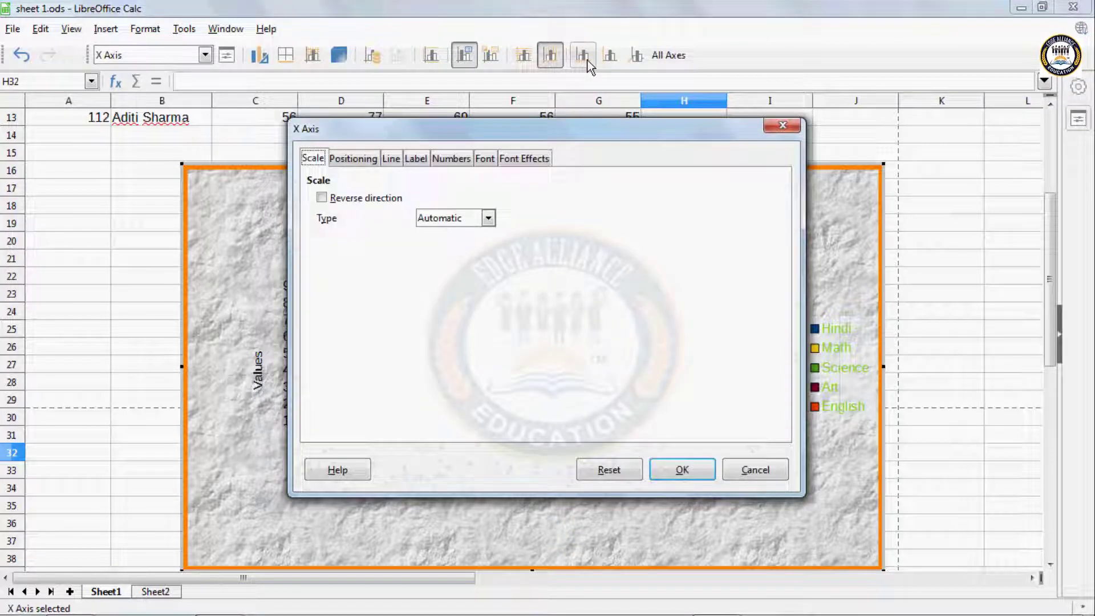
pyautogui.click(489, 158)
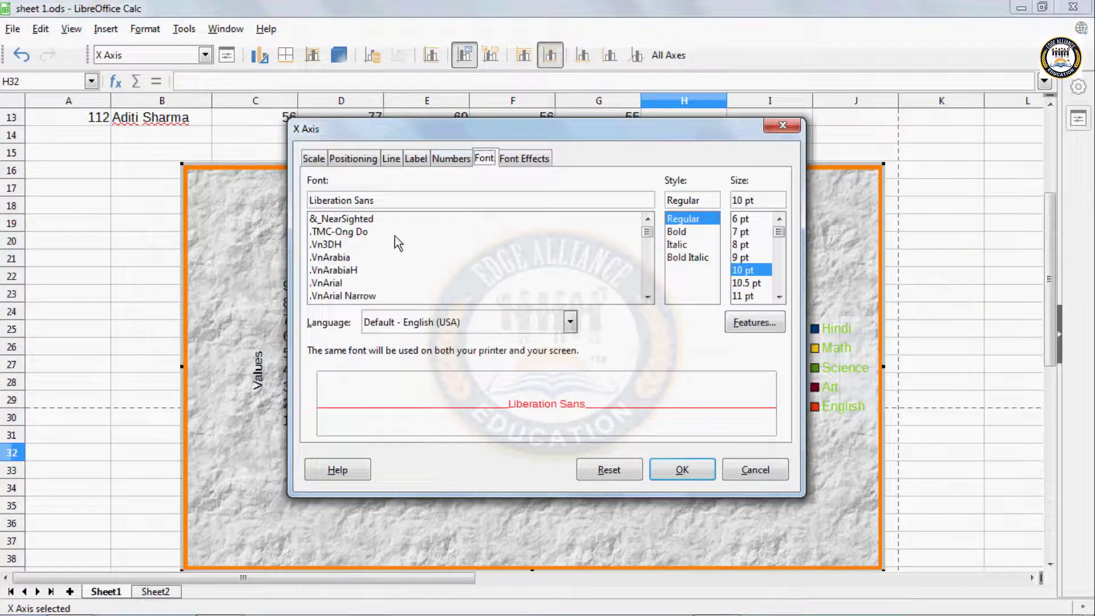
pyautogui.click(682, 233)
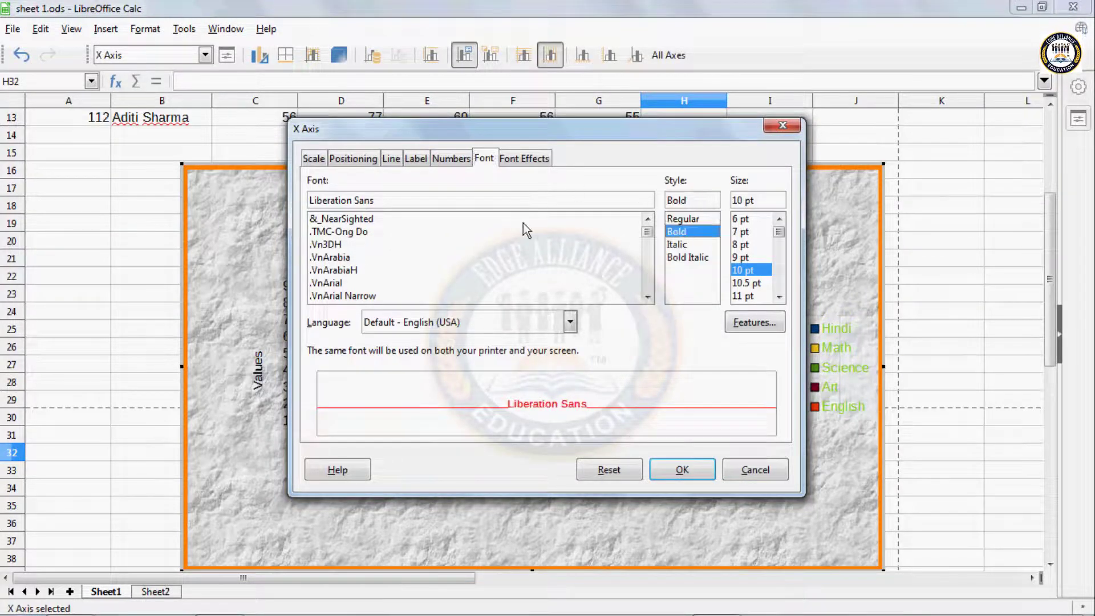
pyautogui.click(521, 159)
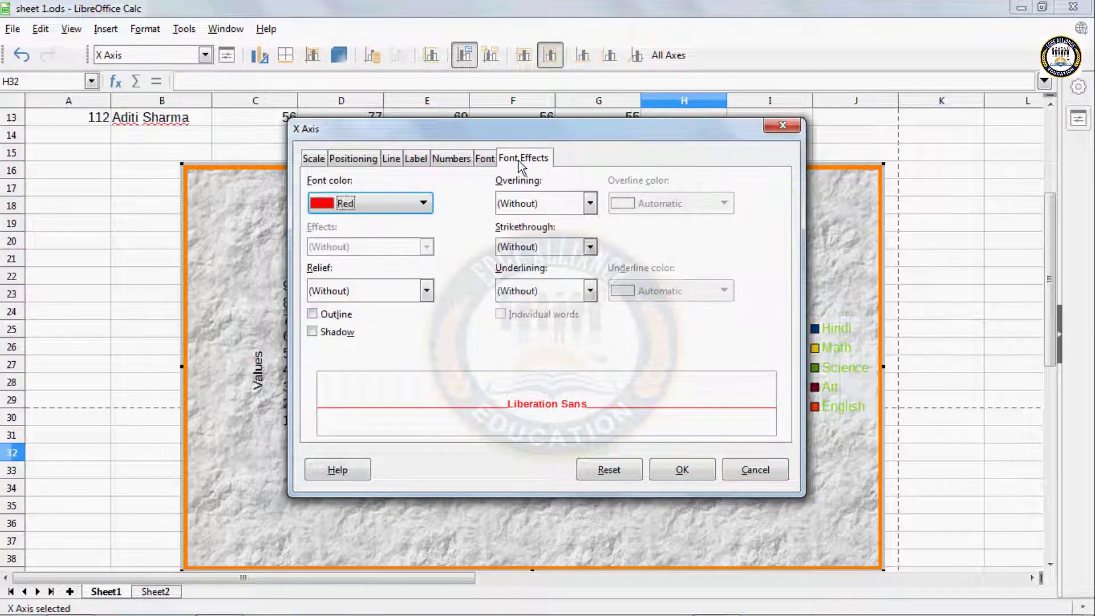
pyautogui.click(682, 469)
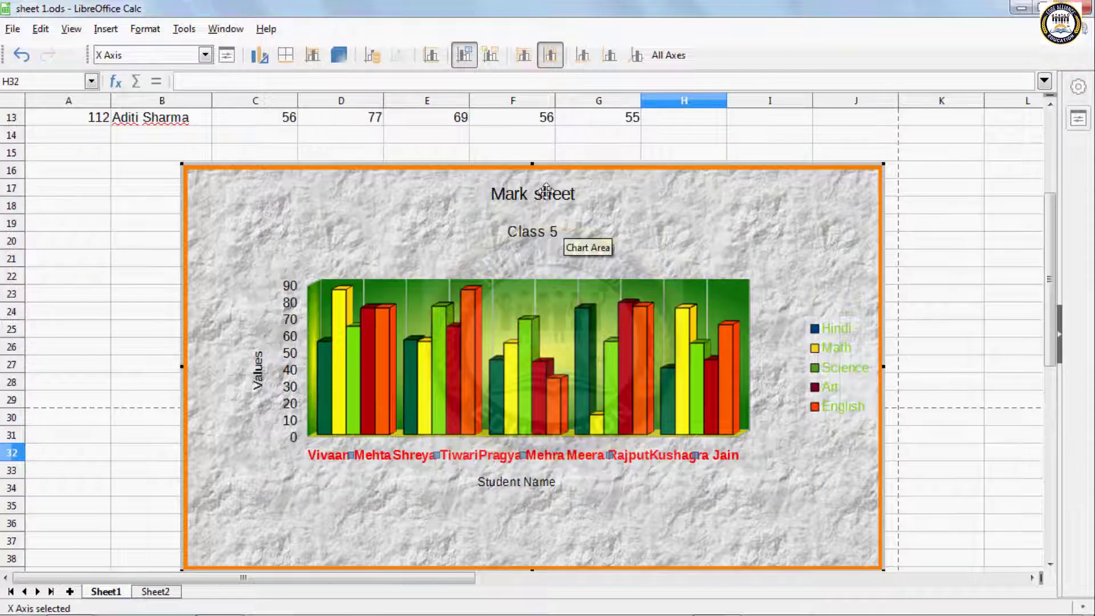
# Format the Y axis labels with a bold font style and Purple font color.
pyautogui.click(607, 57)
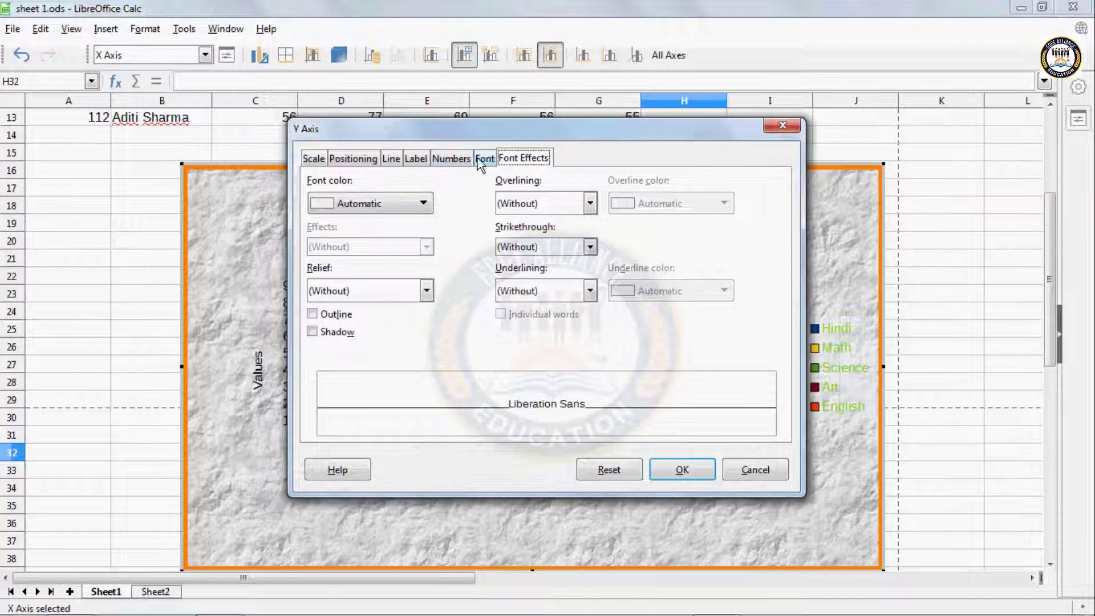
pyautogui.click(477, 159)
pyautogui.click(678, 231)
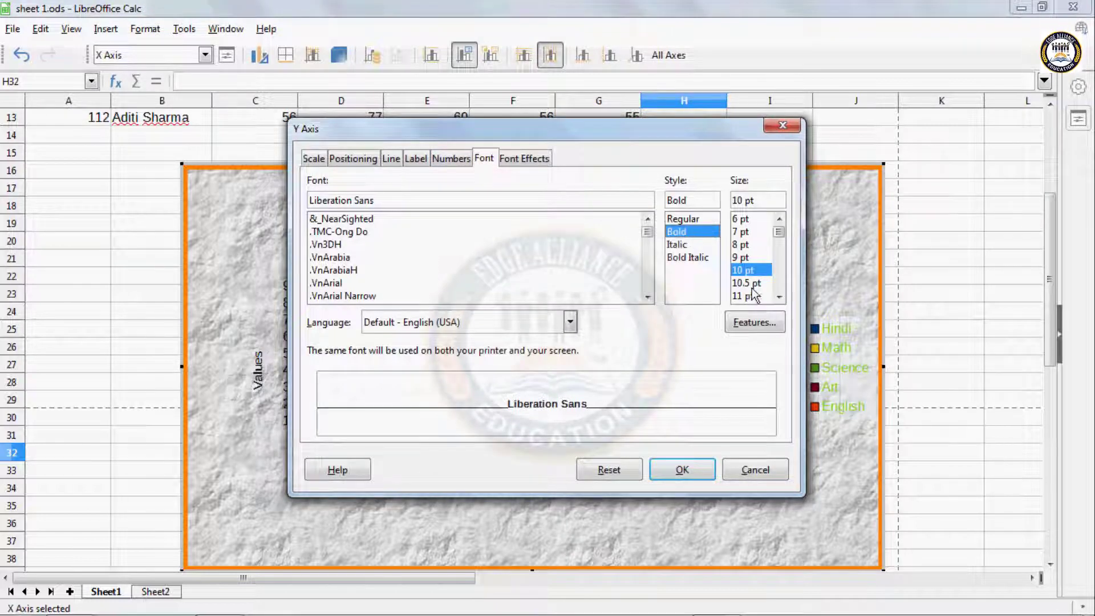
pyautogui.click(546, 159)
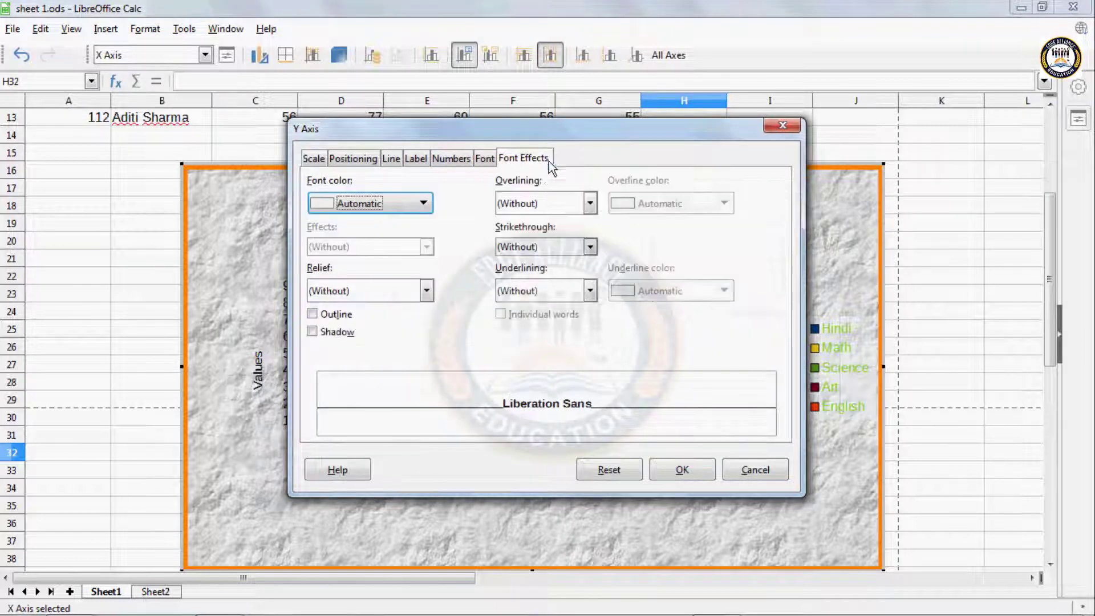
pyautogui.click(422, 203)
pyautogui.click(400, 294)
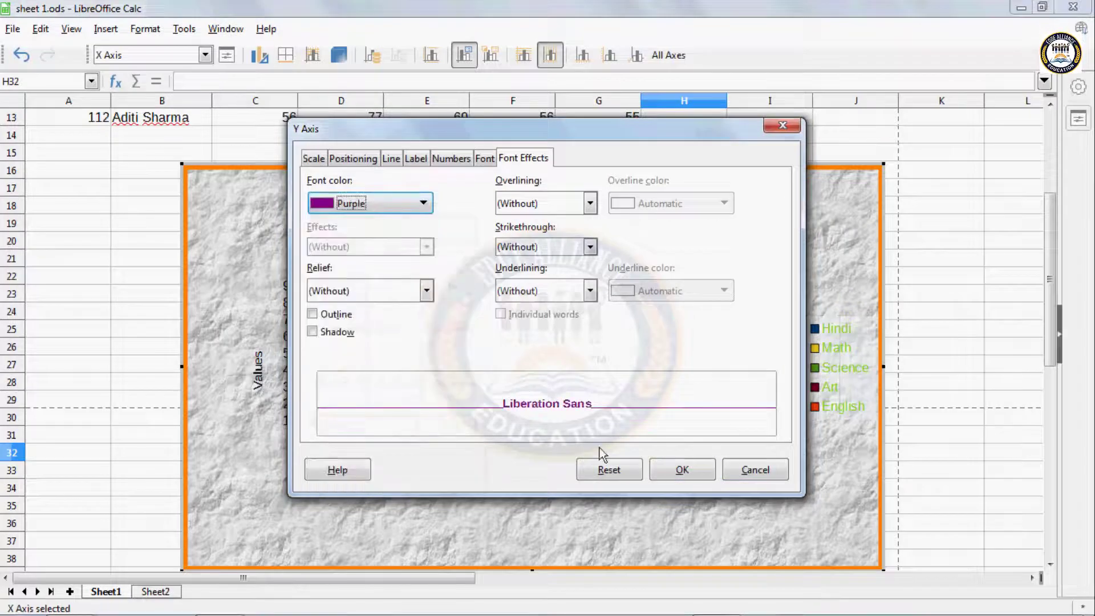
pyautogui.click(657, 478)
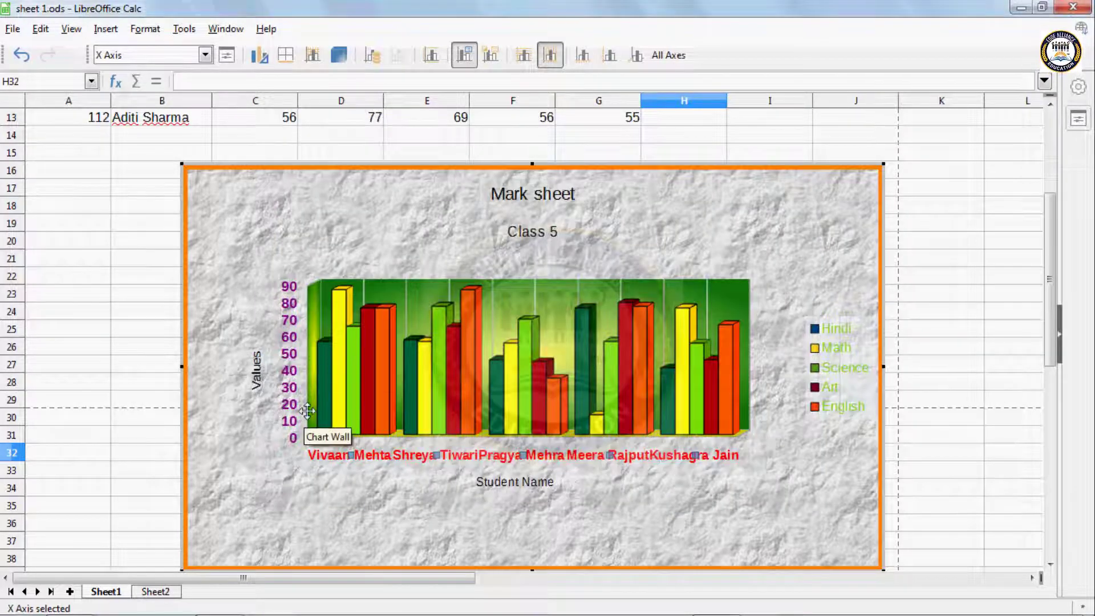
# Set the font color of all axes to Red and underline their labels.
pyautogui.click(667, 55)
pyautogui.click(383, 204)
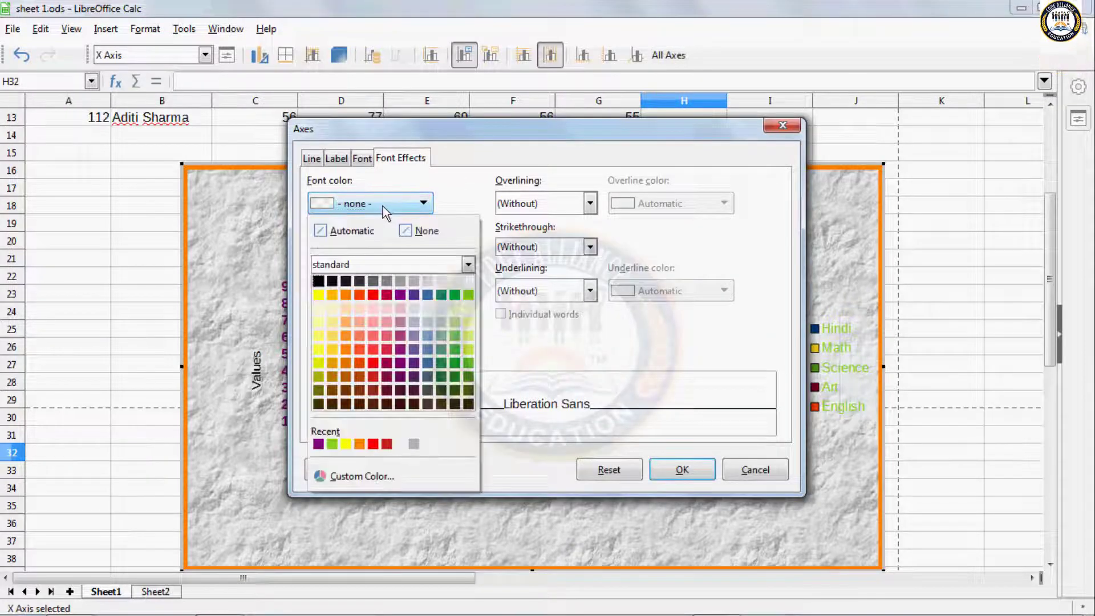
pyautogui.click(375, 298)
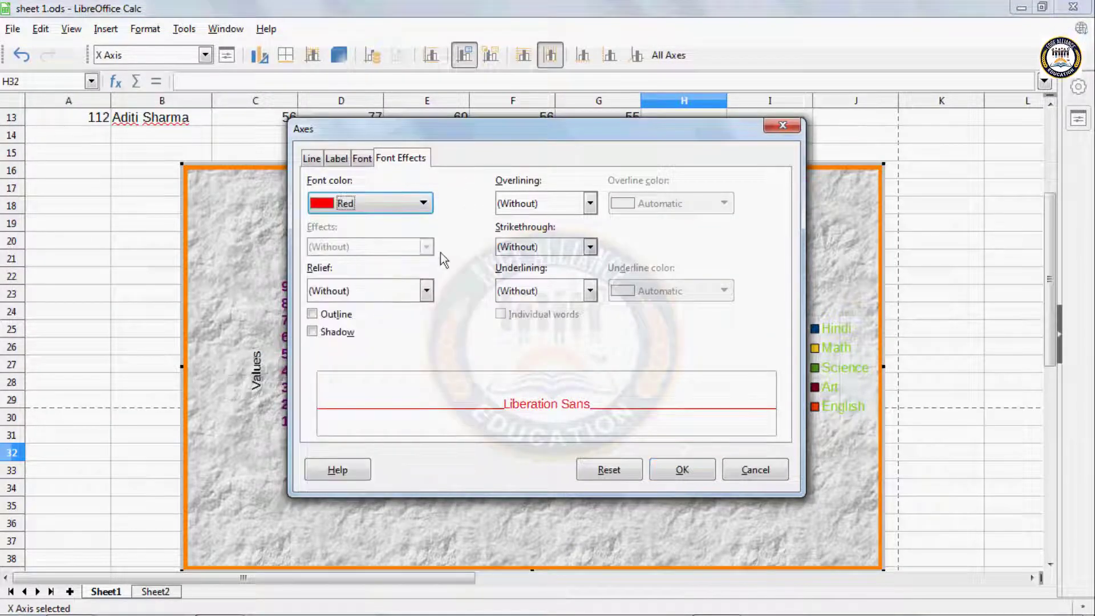
pyautogui.click(533, 206)
pyautogui.click(533, 205)
pyautogui.click(518, 211)
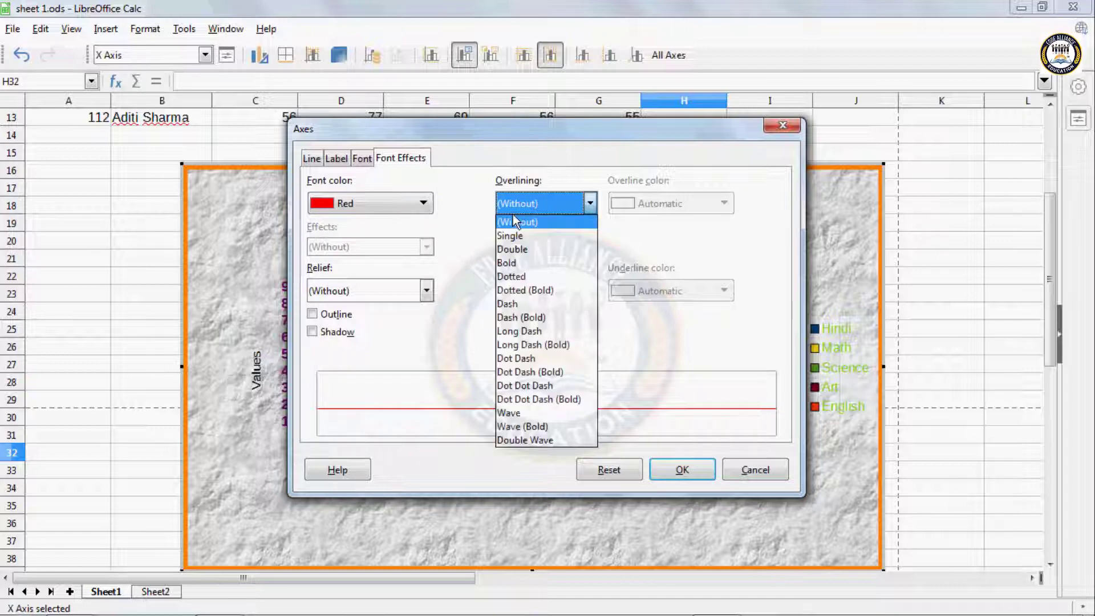
pyautogui.click(514, 205)
pyautogui.click(522, 249)
pyautogui.click(523, 250)
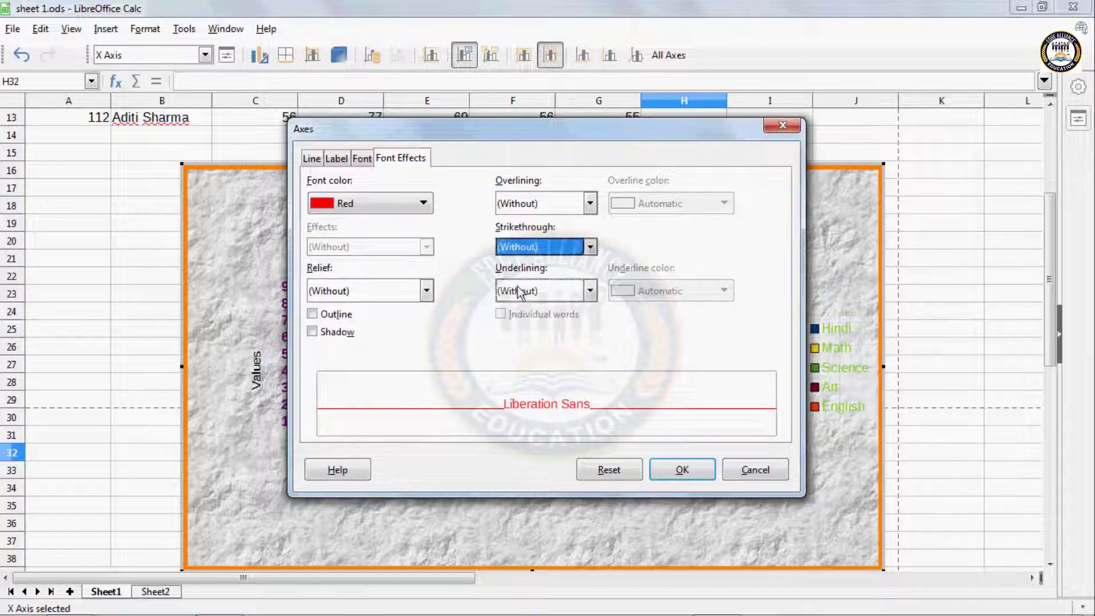
pyautogui.click(518, 291)
pyautogui.click(520, 331)
pyautogui.click(684, 469)
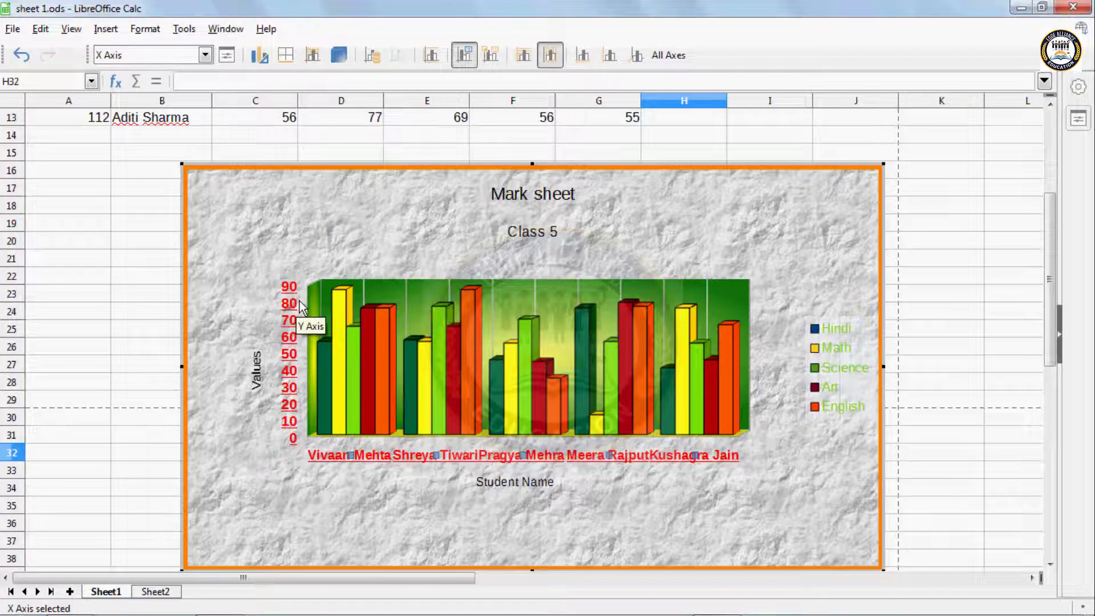
# Exit chart editing, shrink the chart to about 4.6 by 2.6 inches, and shift it across to columns B to G.
pyautogui.click(128, 210)
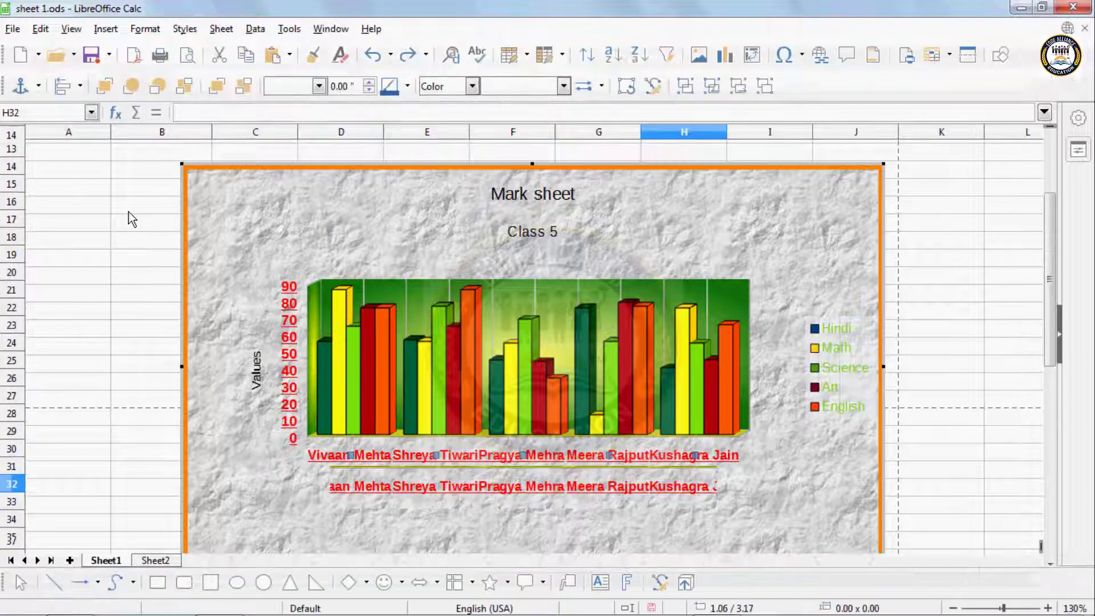
pyautogui.click(209, 227)
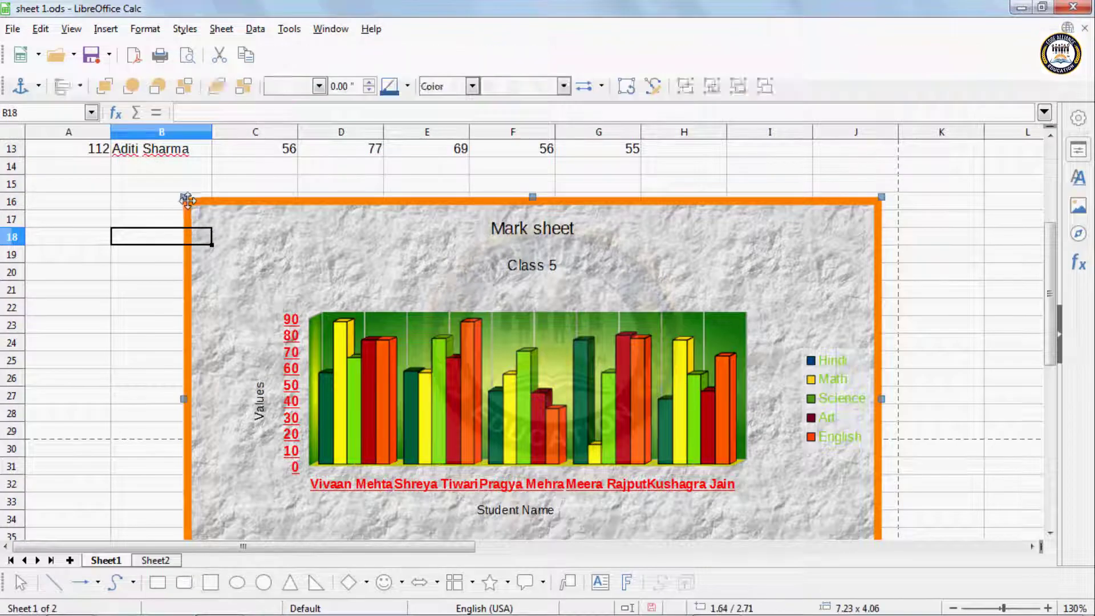
pyautogui.moveTo(314, 317); pyautogui.dragTo(342, 288)
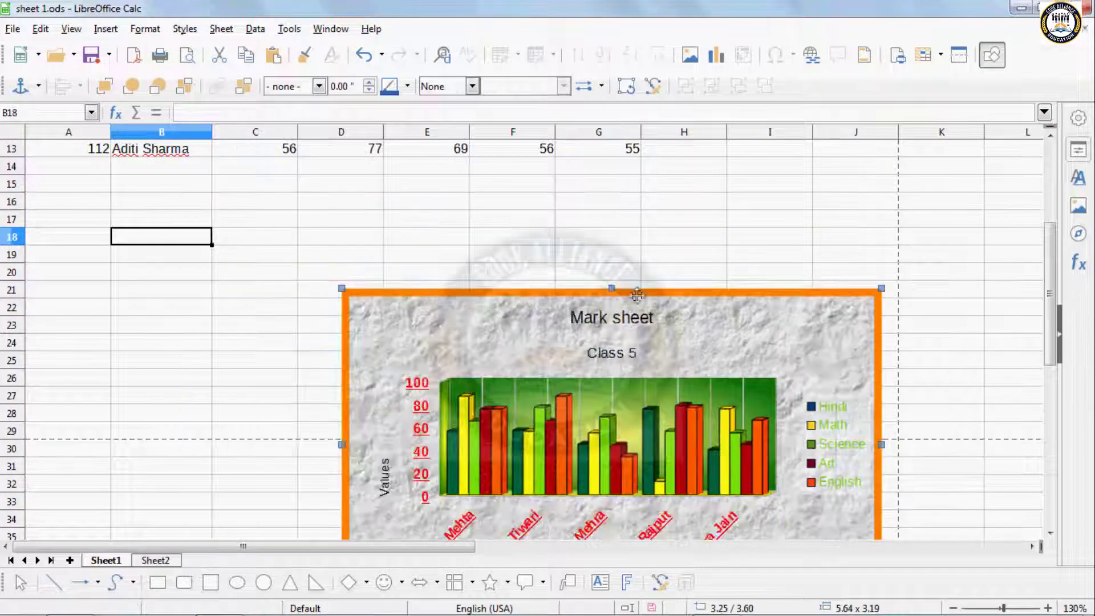
pyautogui.moveTo(759, 307); pyautogui.dragTo(689, 243)
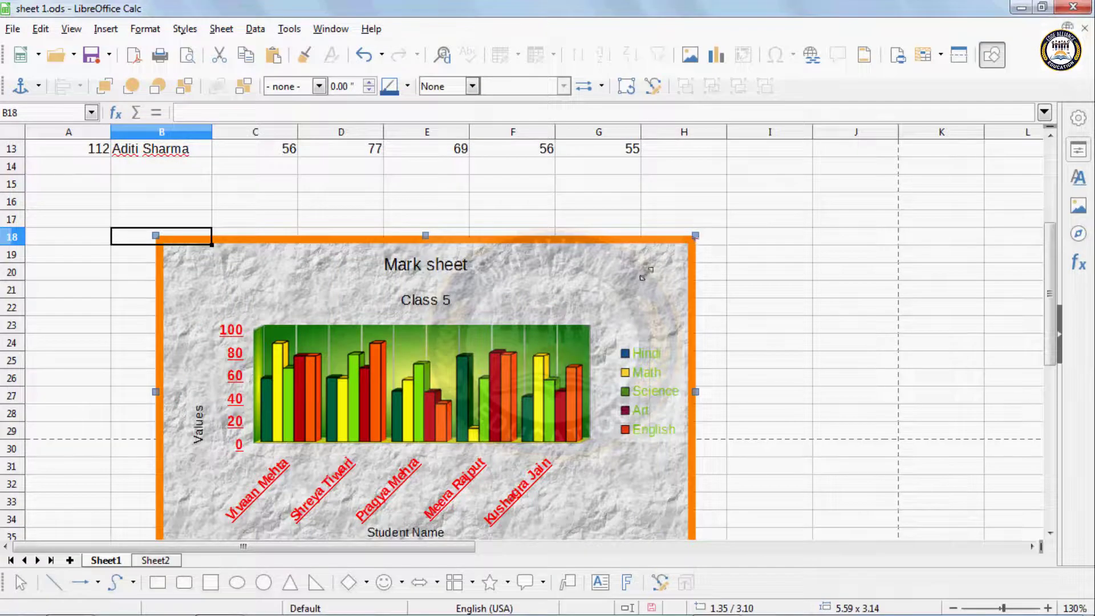
pyautogui.moveTo(646, 273); pyautogui.dragTo(598, 367)
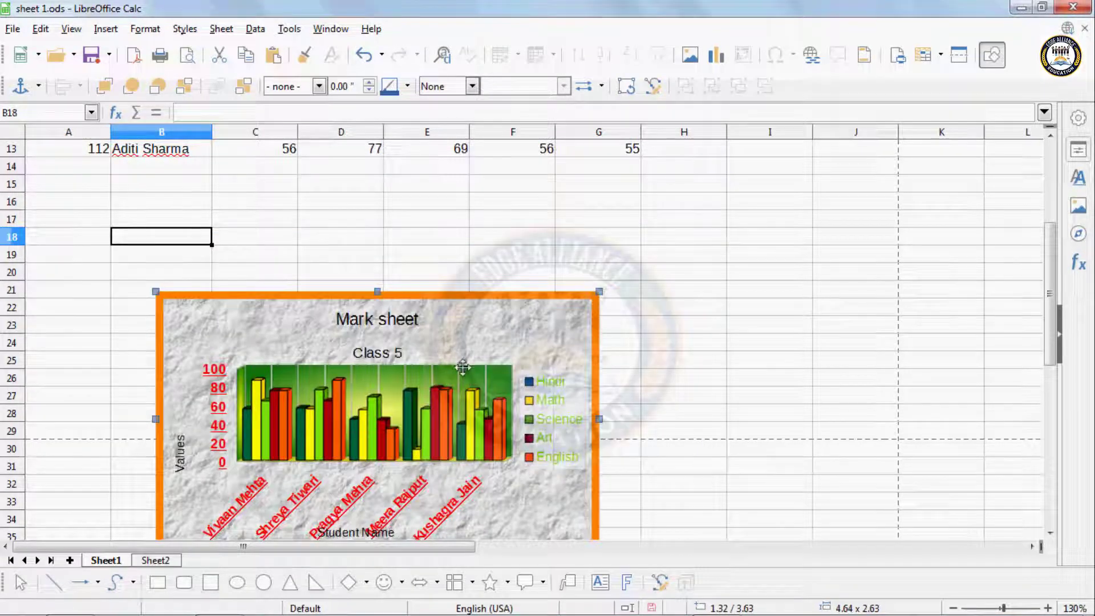
# Move the chart up directly beneath the marks table at row 14, and deselect it by selecting cell H7.
pyautogui.scroll(1, 462, 367)
pyautogui.moveTo(463, 366); pyautogui.dragTo(473, 241)
pyautogui.scroll(2, 472, 388)
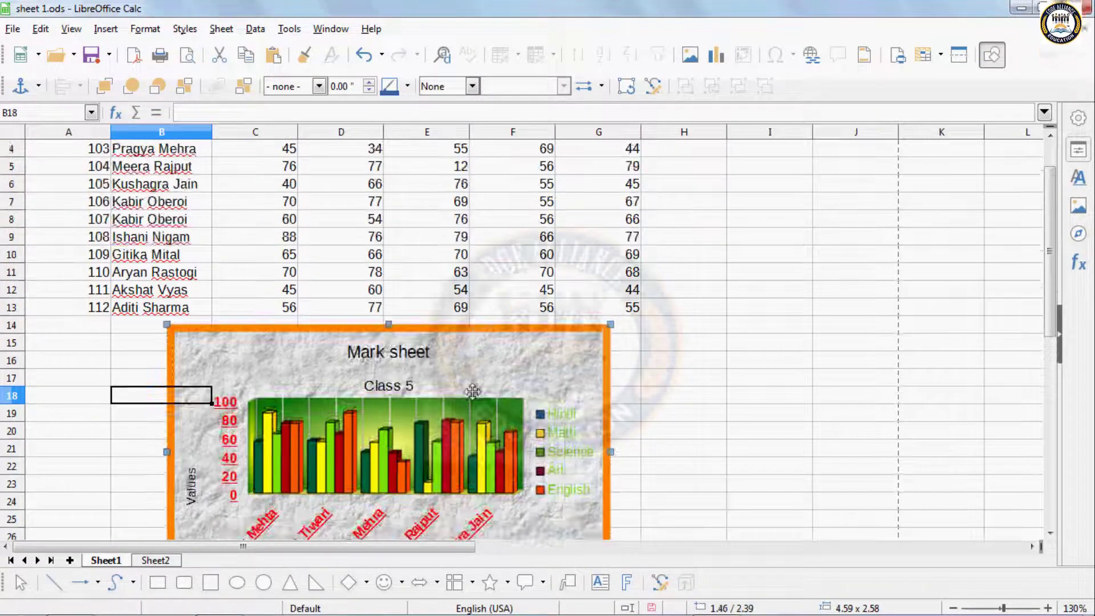
pyautogui.scroll(1, 482, 395)
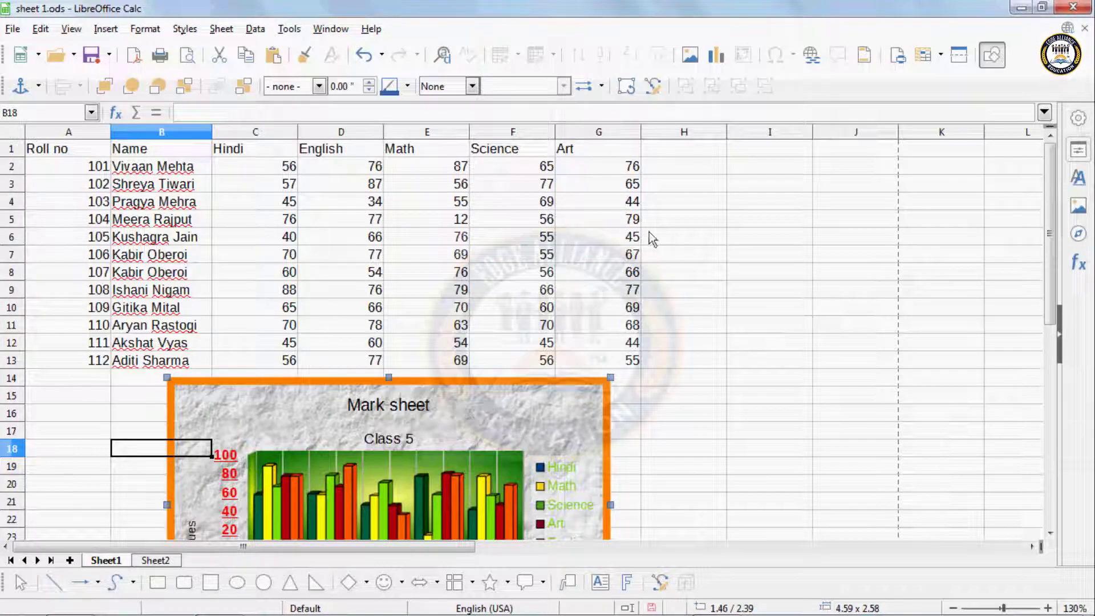
pyautogui.click(666, 255)
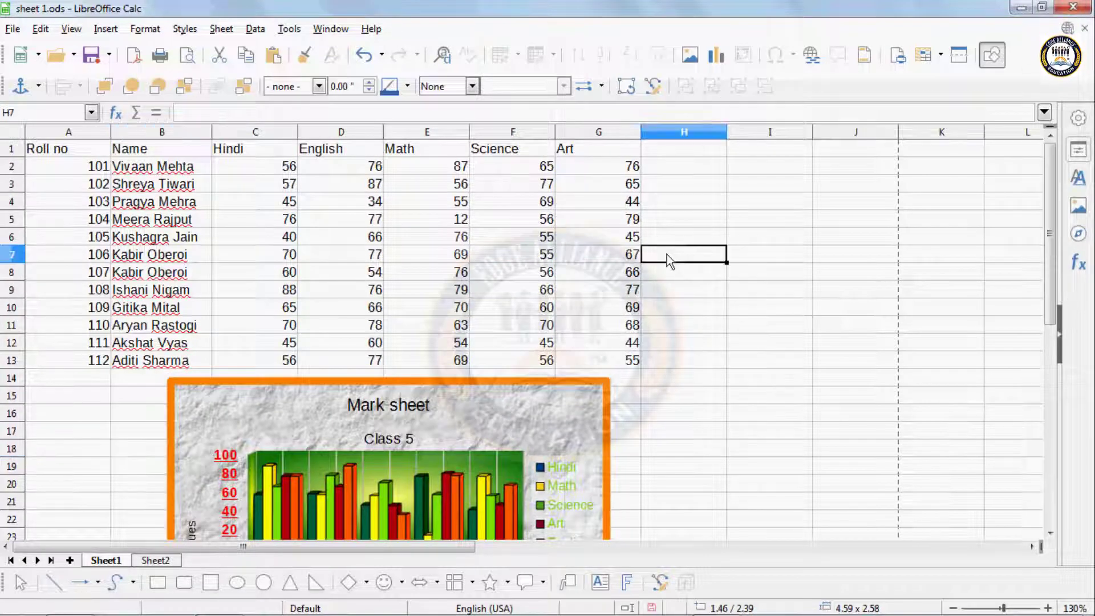